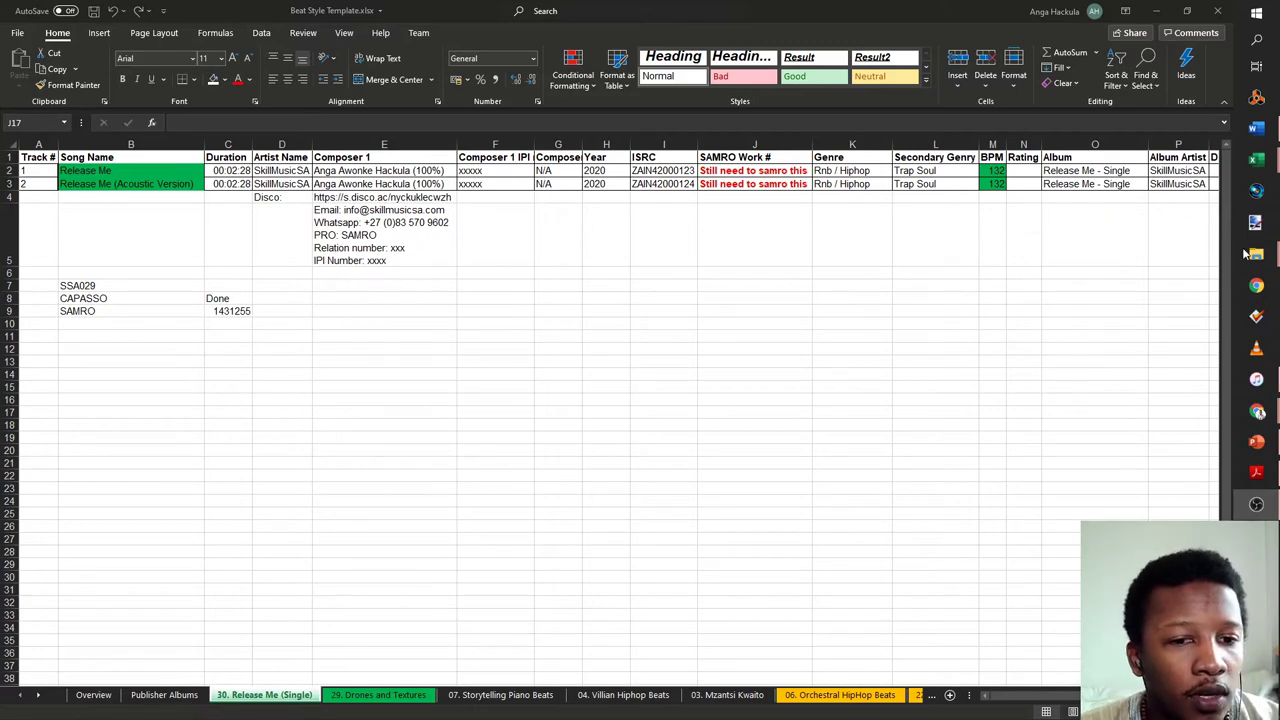
- In the MP3 Files folder, select the Release Me Official and Radio Version MP3s to check their sizes
{"action": "mouse_move", "coordinate": [1250, 255]}
{"action": "left_click", "coordinate": [1160, 312]}
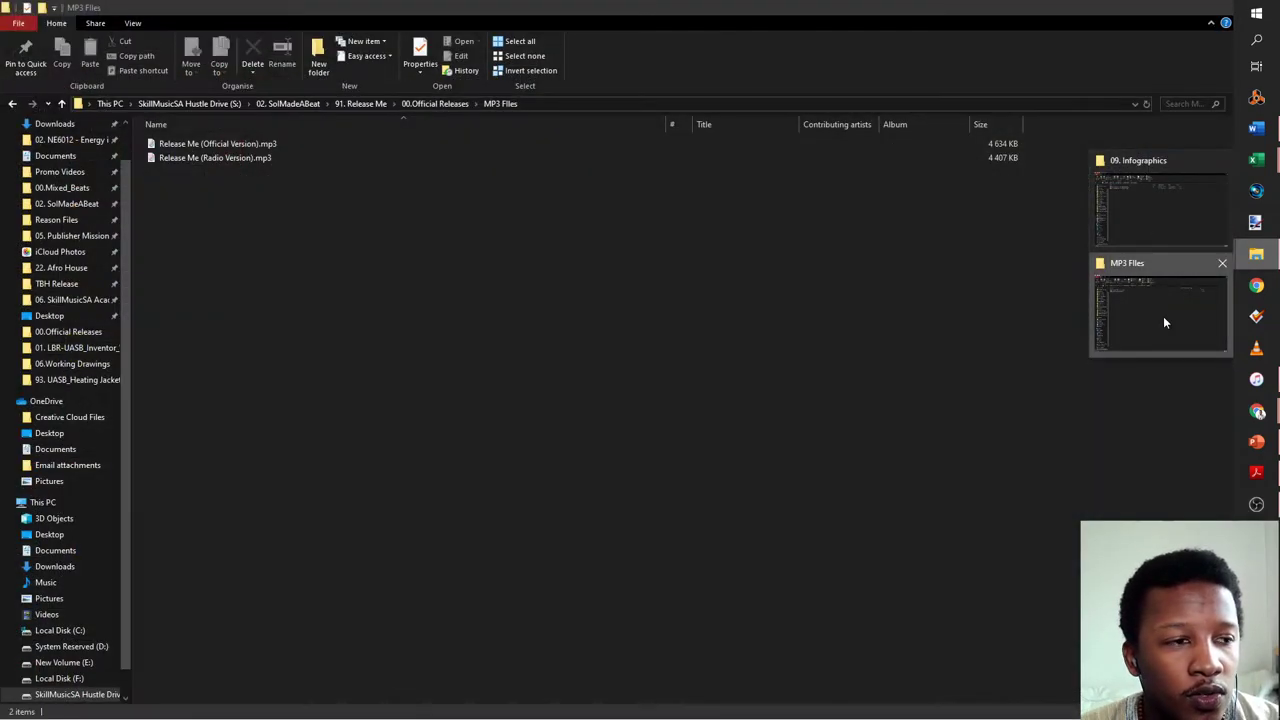
{"action": "left_click_drag", "start_coordinate": [278, 244], "coordinate": [258, 138]}
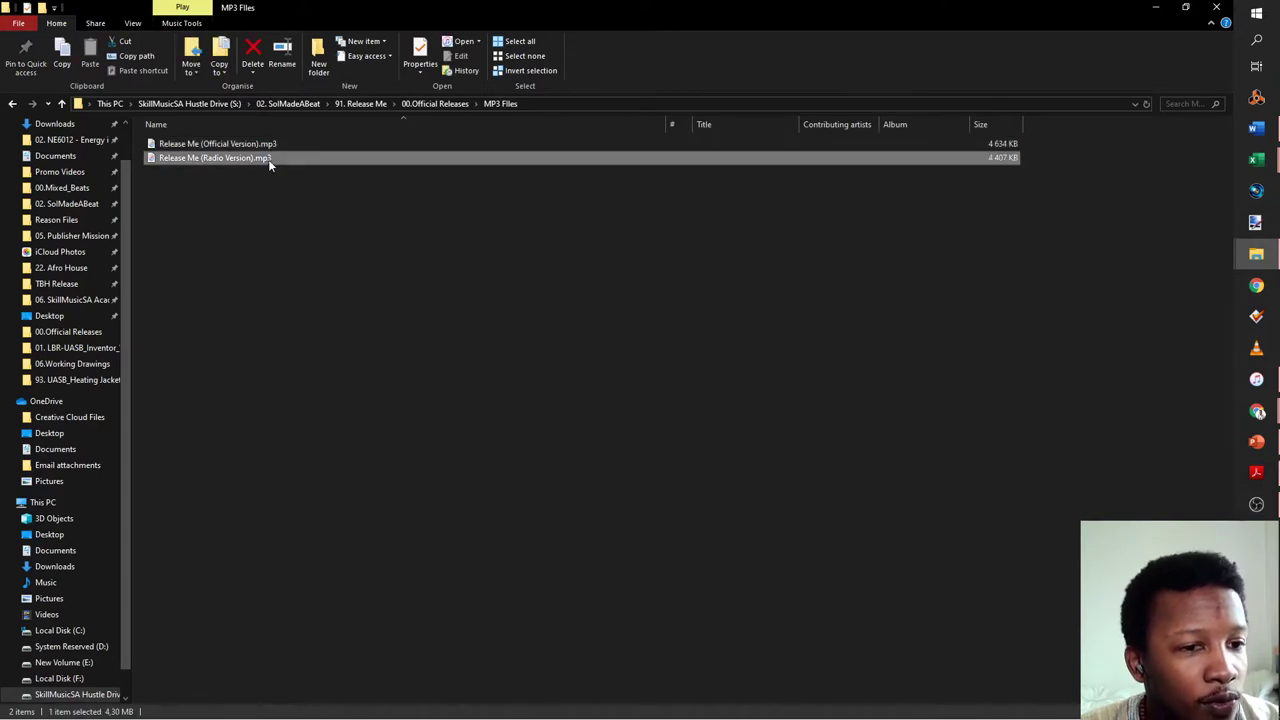
{"action": "left_click", "coordinate": [265, 146]}
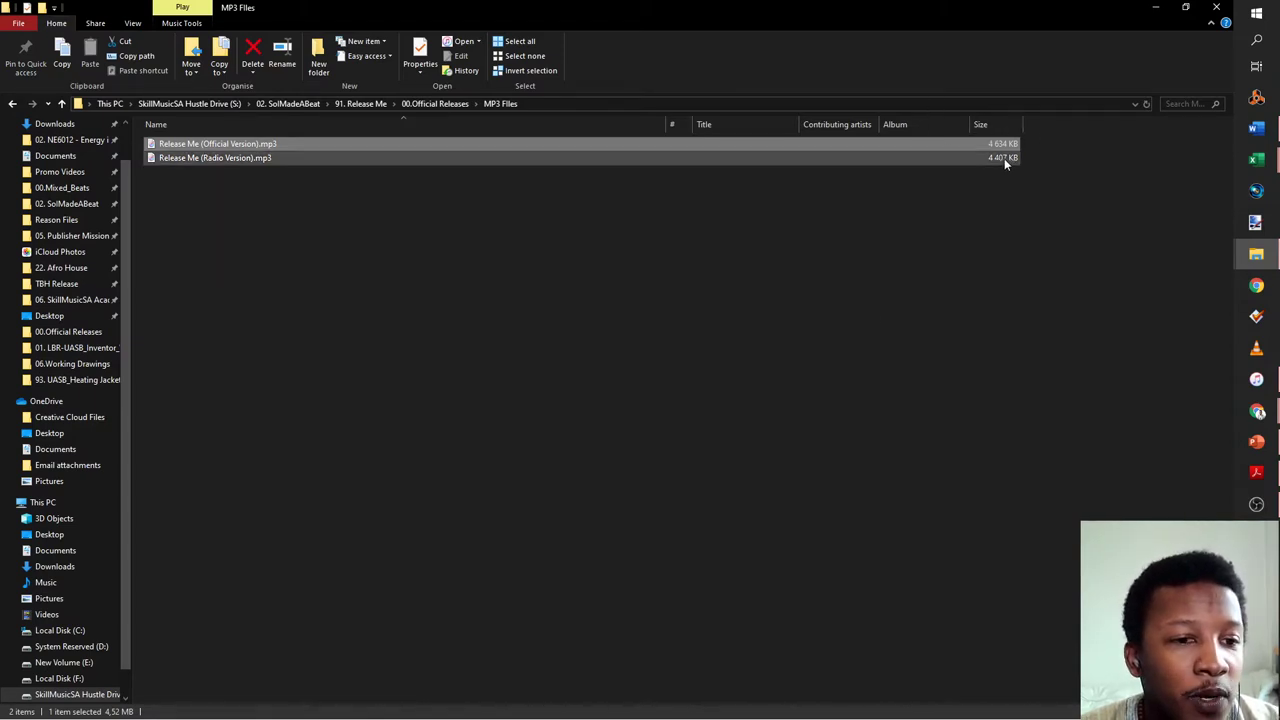
{"action": "left_click", "coordinate": [208, 160]}
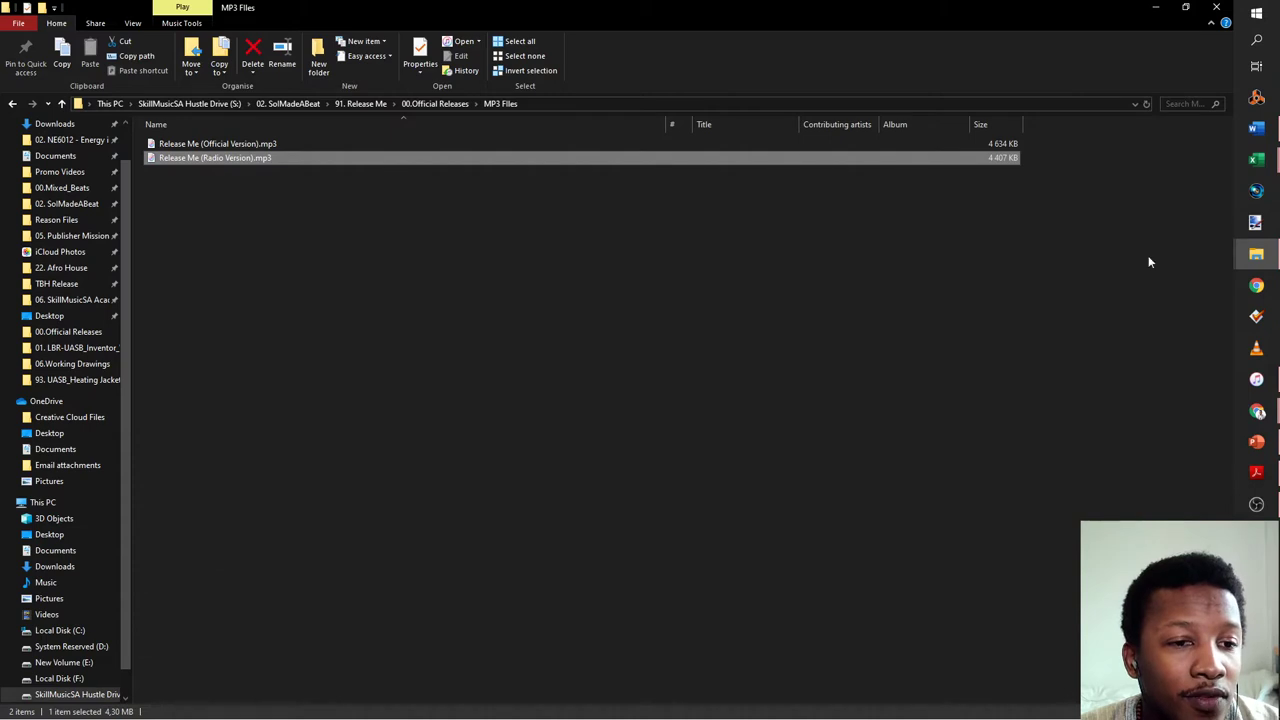
- Go up to 00.Official Releases and permanently delete the Original .sfk file
{"action": "left_click", "coordinate": [434, 104]}
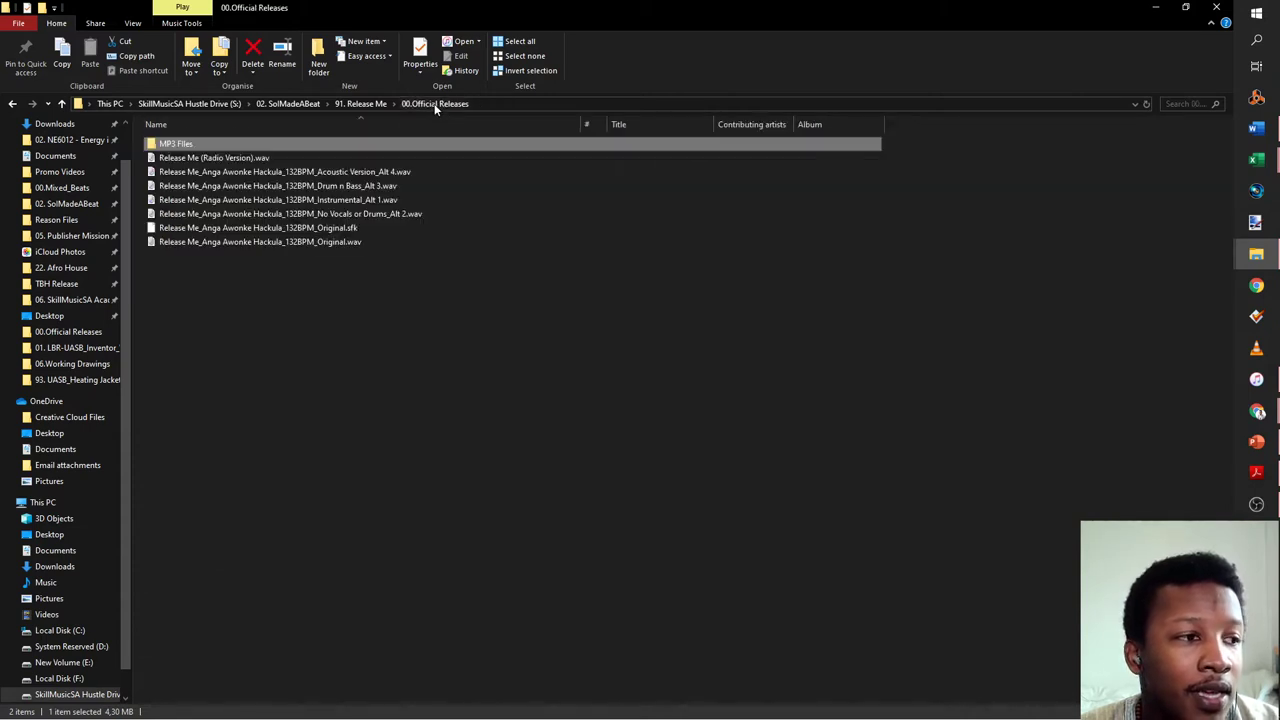
{"action": "left_click", "coordinate": [280, 228]}
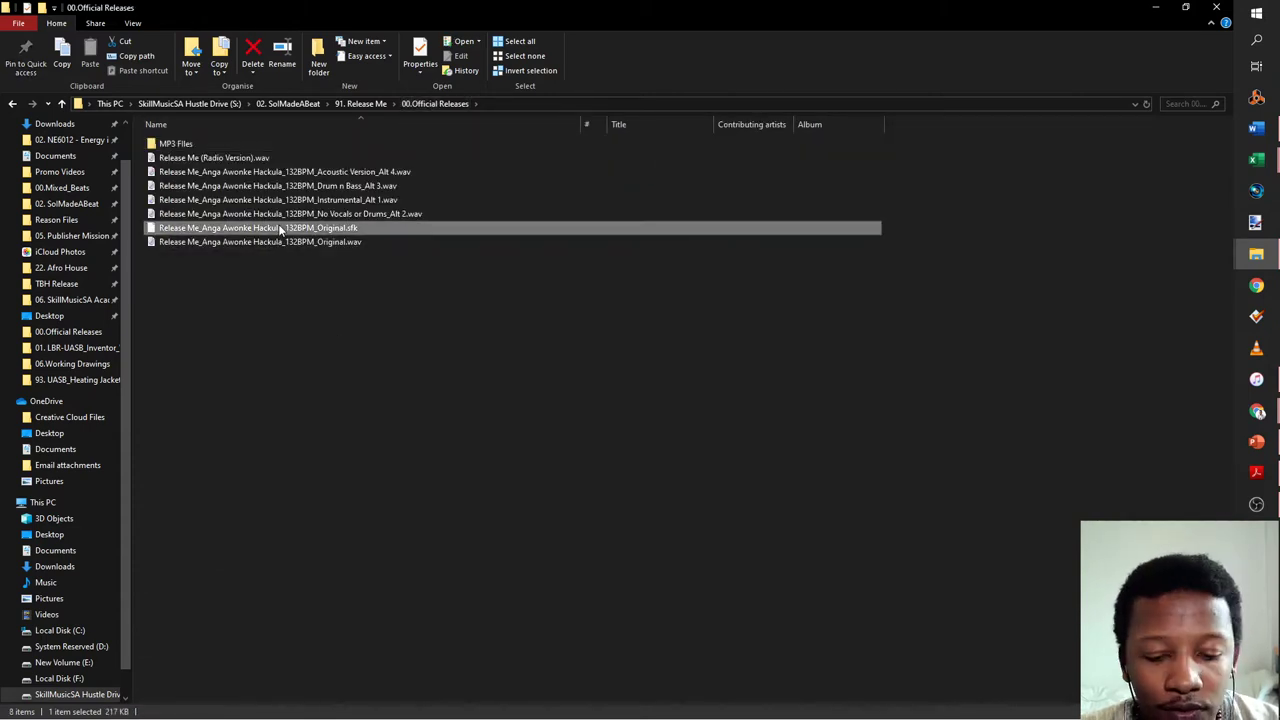
{"action": "key", "text": "shift+Delete"}
{"action": "key", "text": "Return"}
- Inspect the Original .wav and all six Release Me WAV versions, then clear the selection
{"action": "left_click_drag", "start_coordinate": [333, 332], "coordinate": [338, 383]}
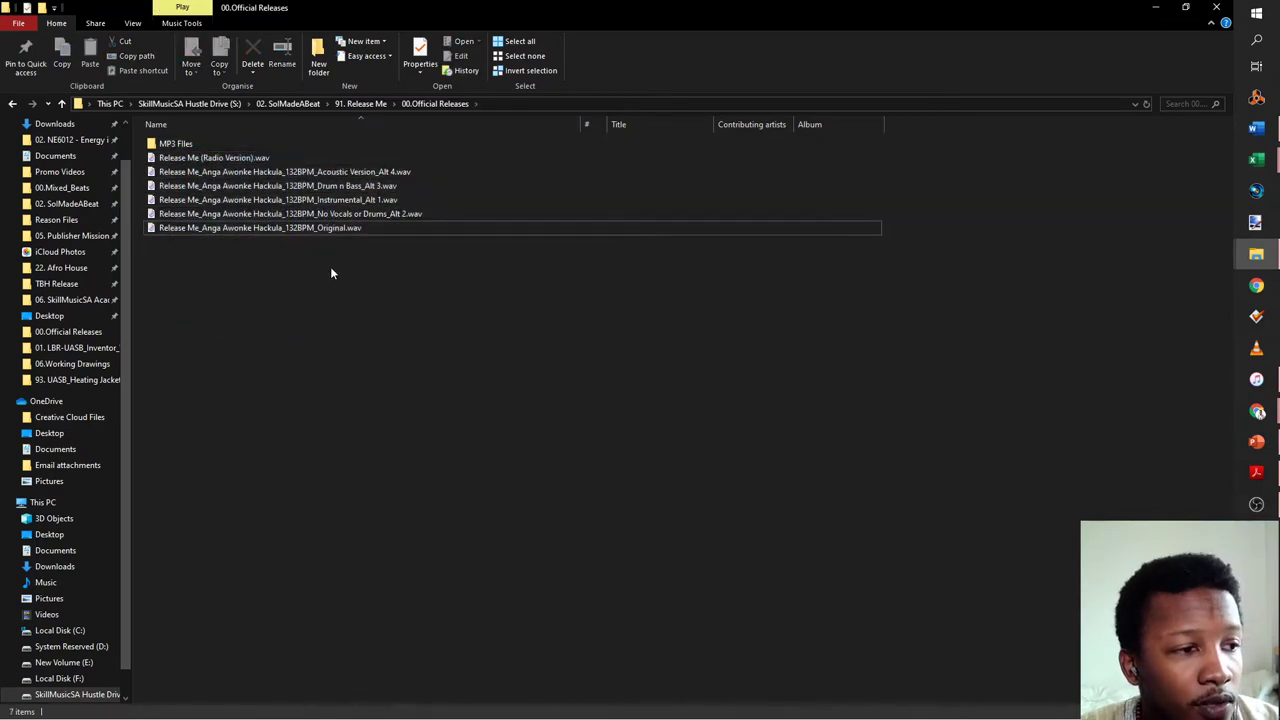
{"action": "left_click", "coordinate": [338, 231]}
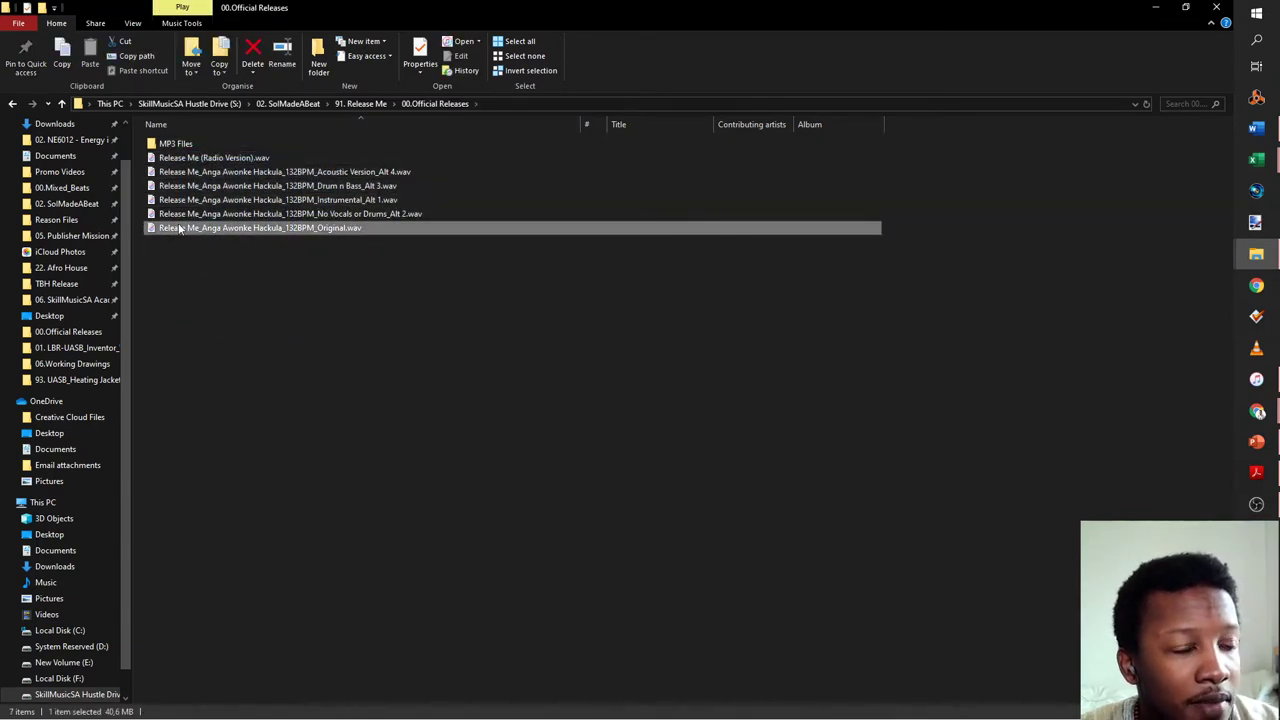
{"action": "left_click", "coordinate": [385, 303]}
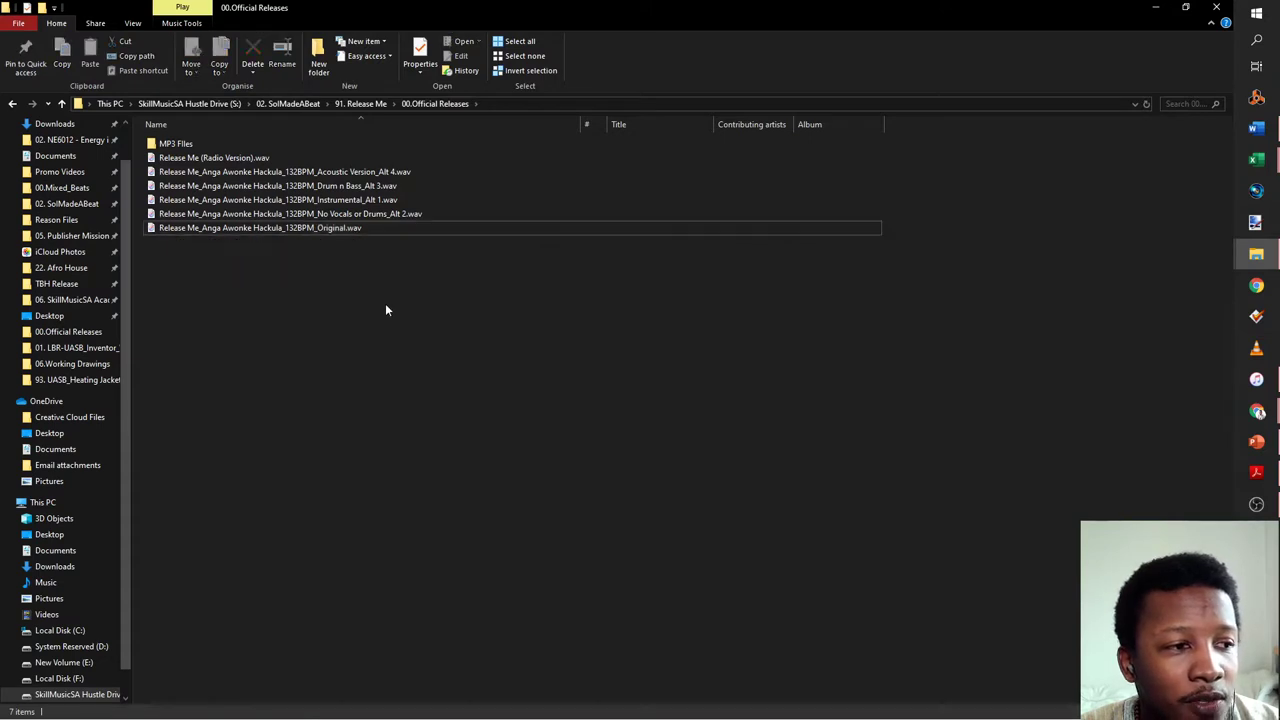
{"action": "left_click", "coordinate": [331, 230]}
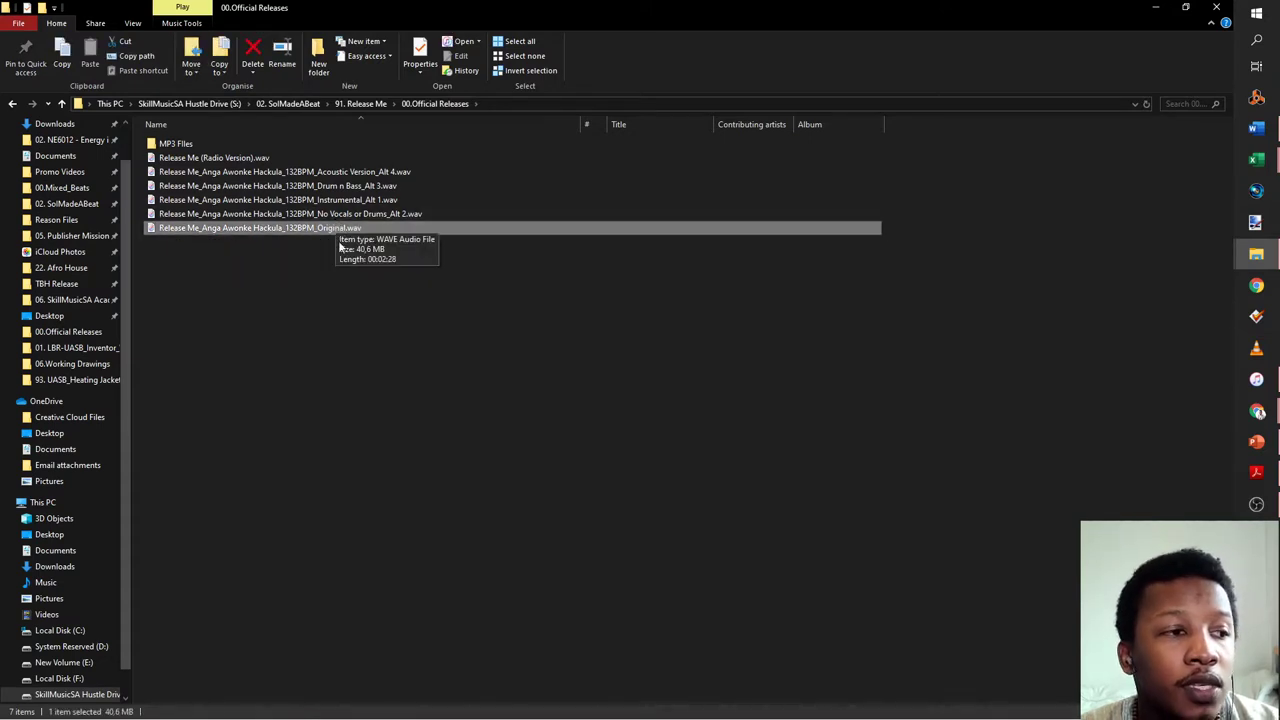
{"action": "left_click", "coordinate": [341, 310]}
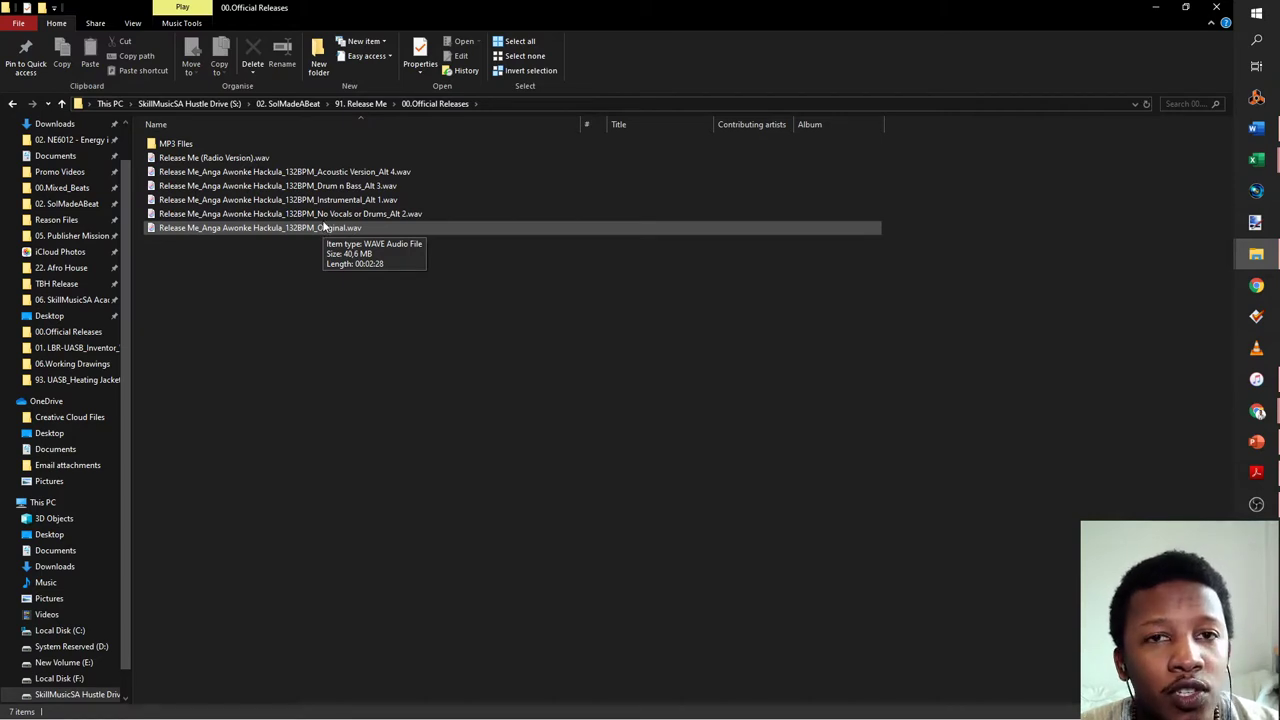
{"action": "left_click_drag", "start_coordinate": [343, 316], "coordinate": [268, 155]}
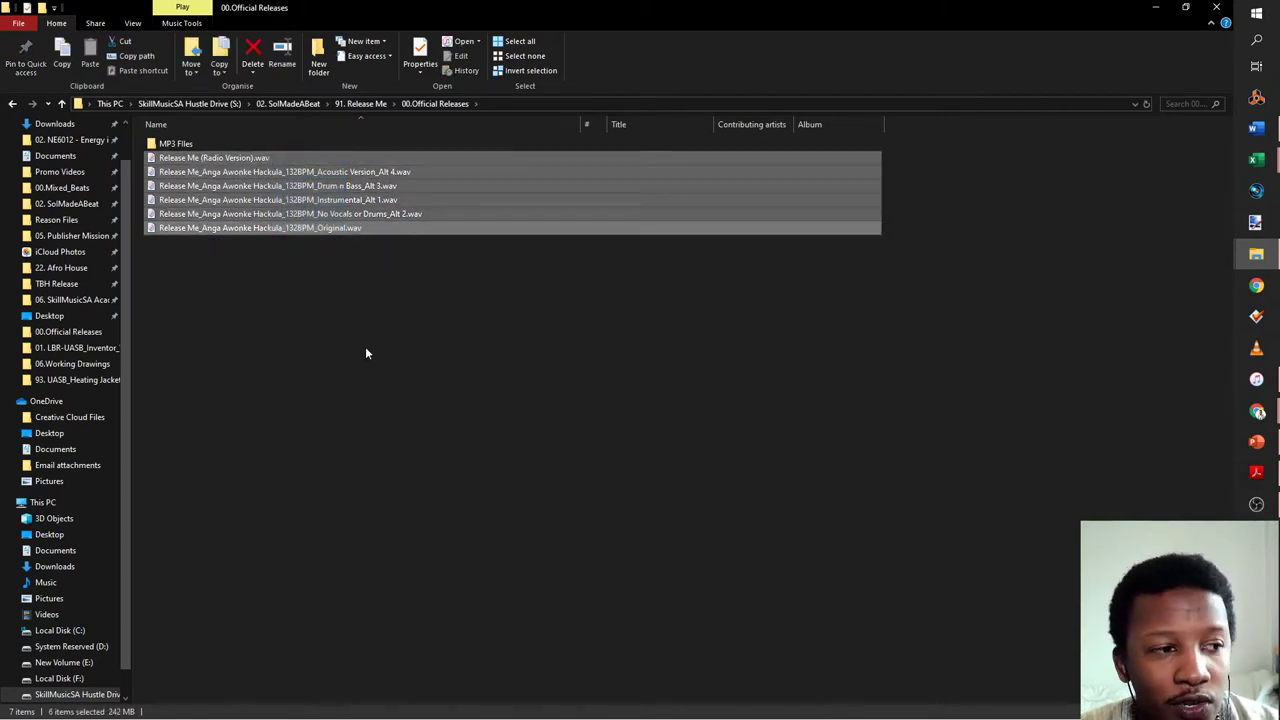
{"action": "left_click", "coordinate": [975, 325]}
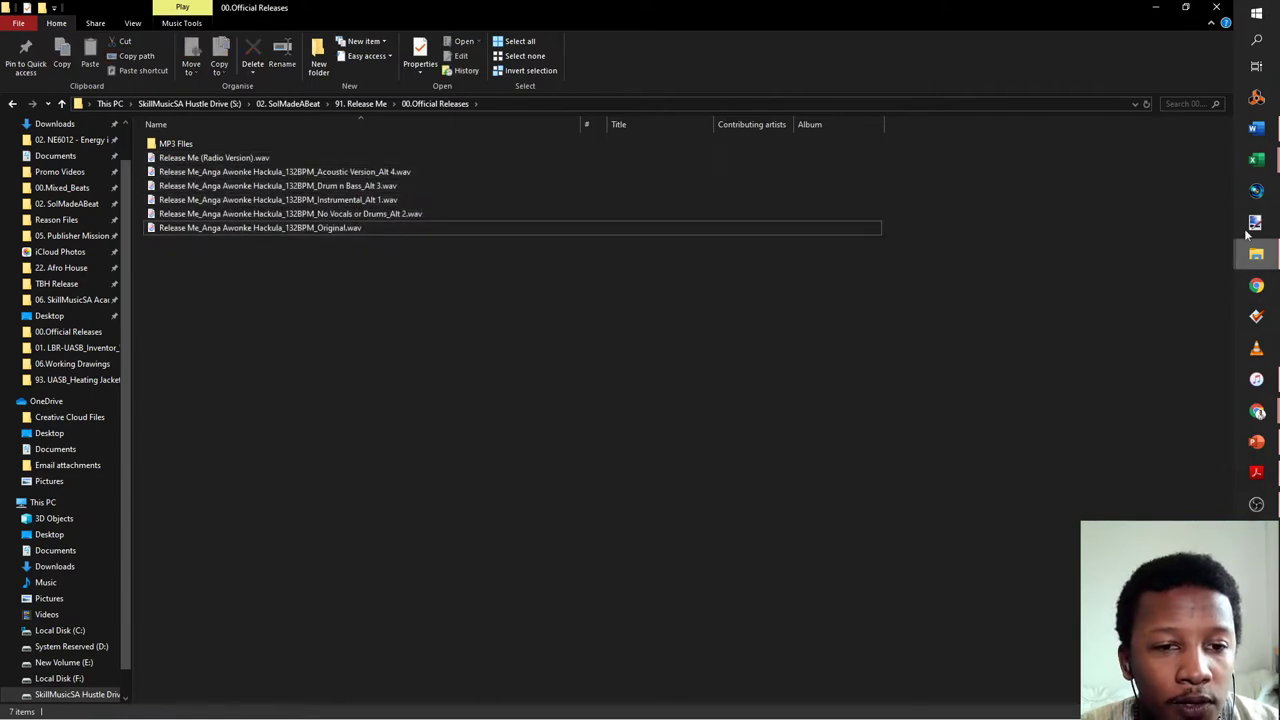
- Return to the Beat Style Template workbook and check titles in B2, B3 and the 00:02:28 duration
{"action": "left_click", "coordinate": [1252, 163]}
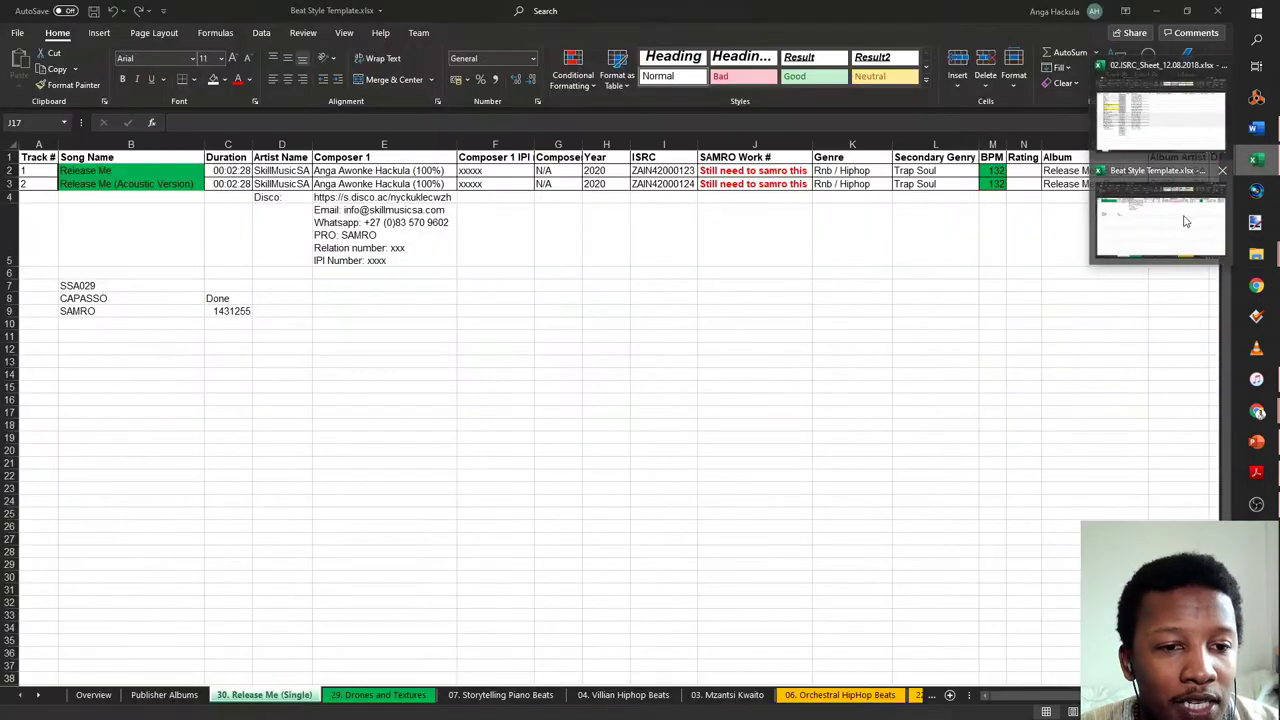
{"action": "left_click", "coordinate": [1183, 217]}
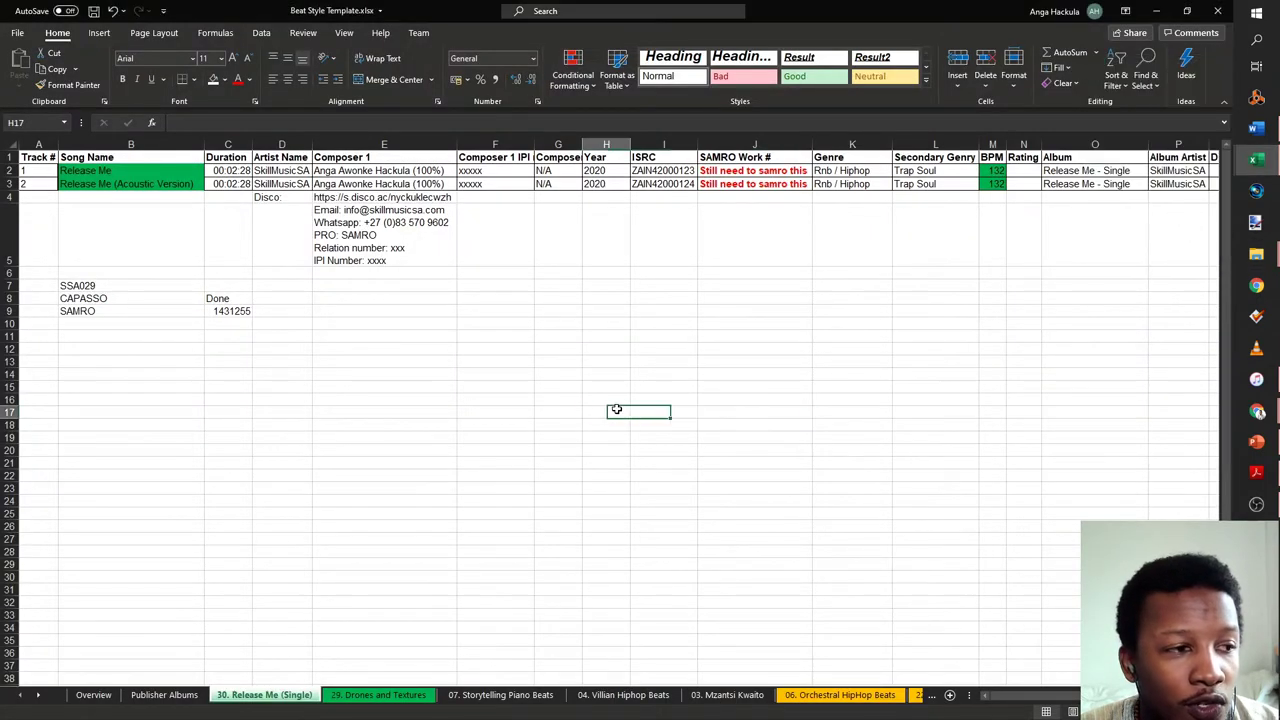
{"action": "left_click", "coordinate": [110, 170]}
{"action": "left_click", "coordinate": [105, 185]}
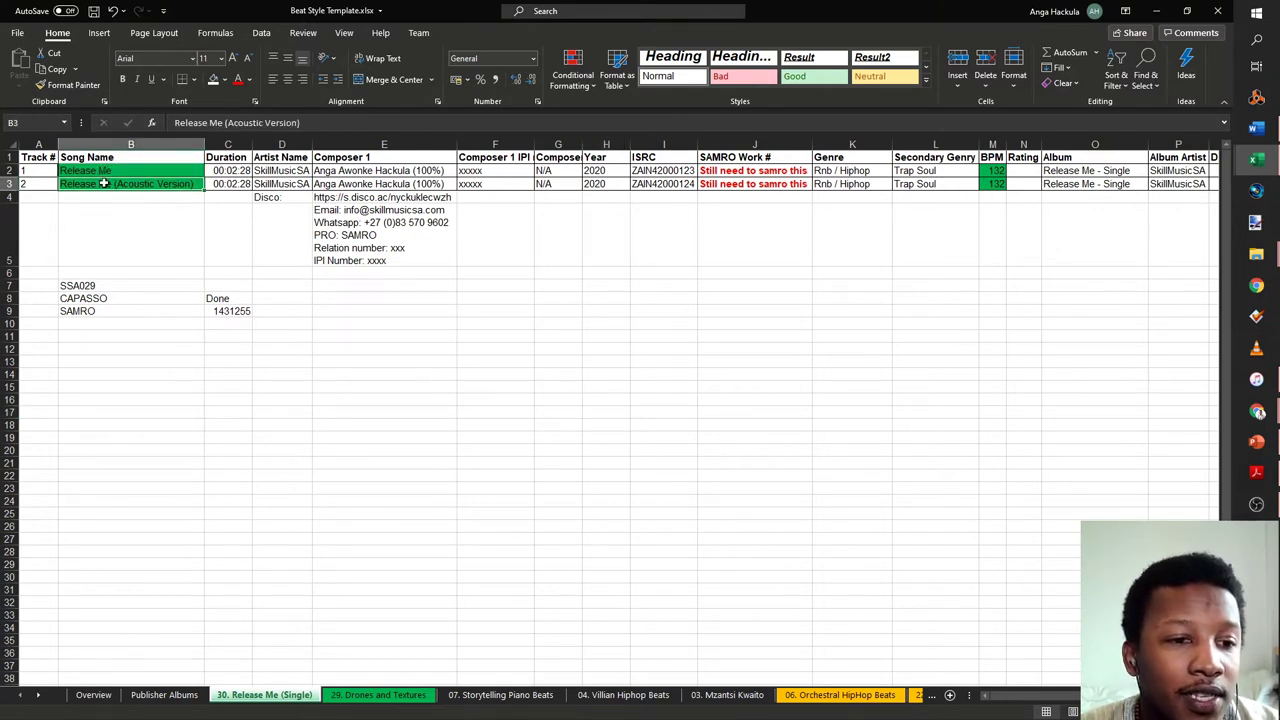
{"action": "left_click", "coordinate": [116, 170]}
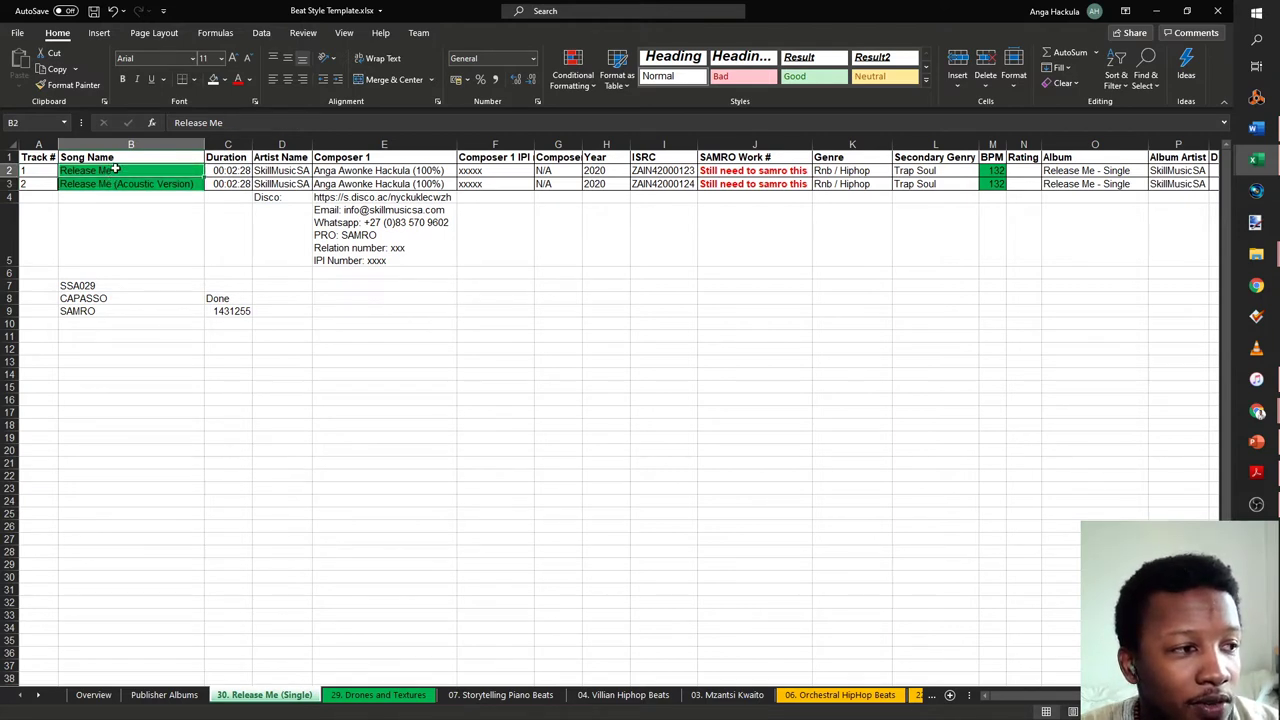
{"action": "left_click", "coordinate": [191, 183]}
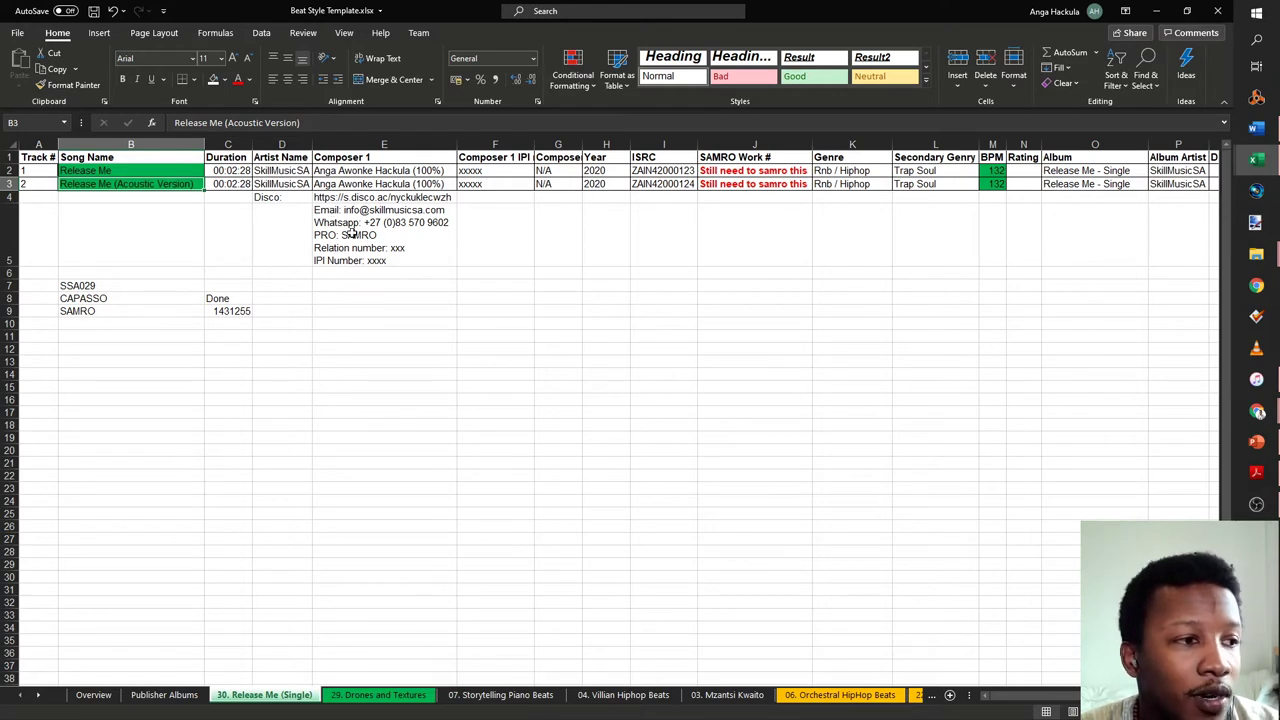
{"action": "left_click", "coordinate": [242, 169]}
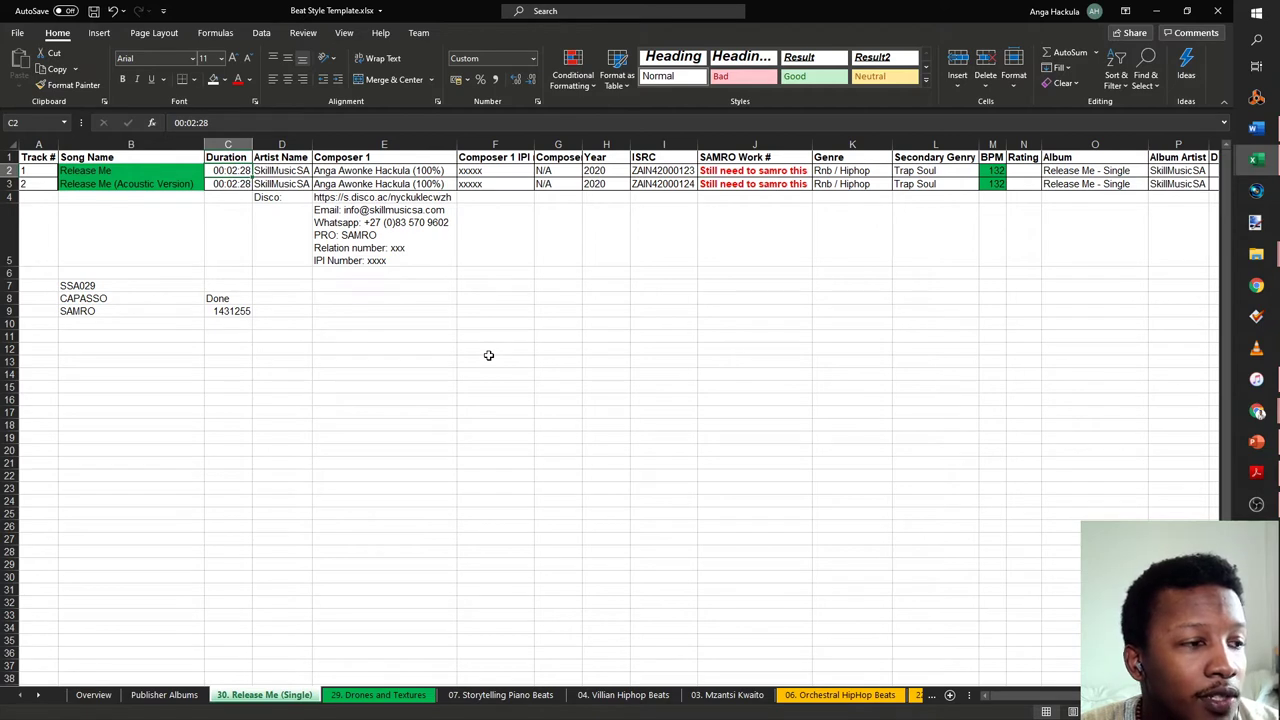
- Review the Track #, Song Name, Duration, Artist Name and Composer 1 headings and the E2 composer credit
{"action": "left_click", "coordinate": [34, 161]}
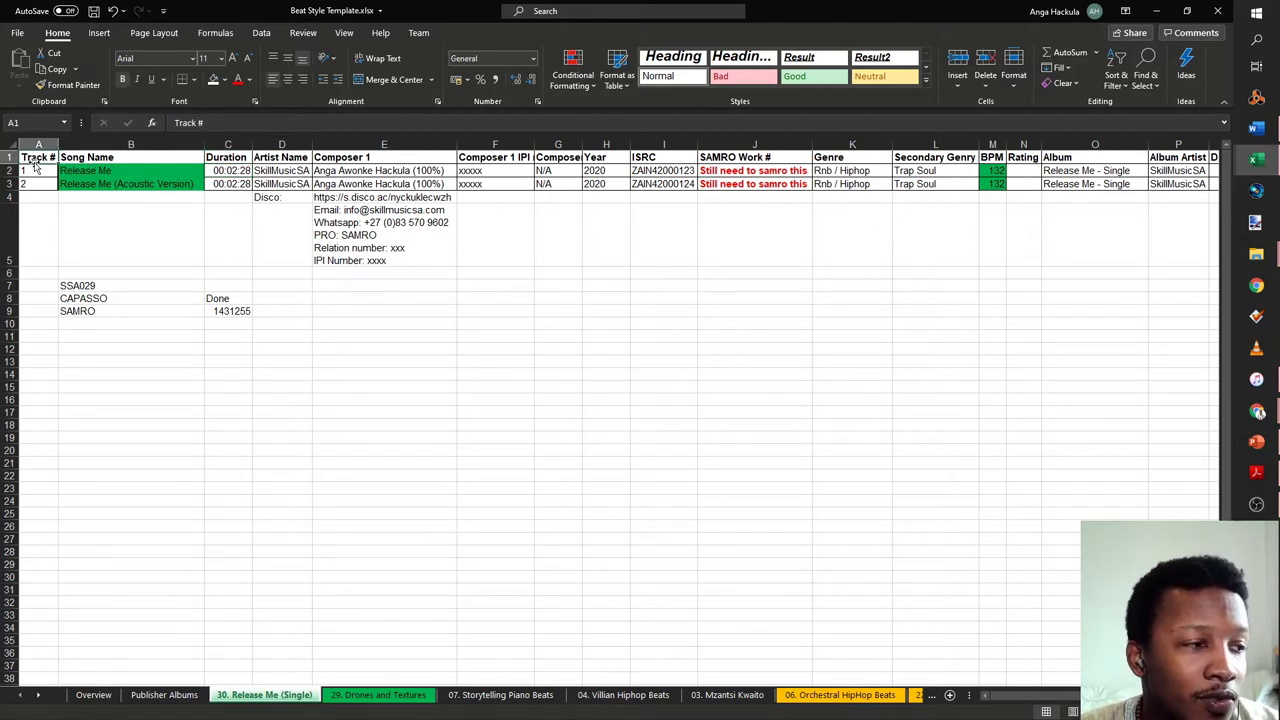
{"action": "left_click", "coordinate": [125, 157]}
{"action": "left_click", "coordinate": [130, 170]}
{"action": "left_click", "coordinate": [132, 183]}
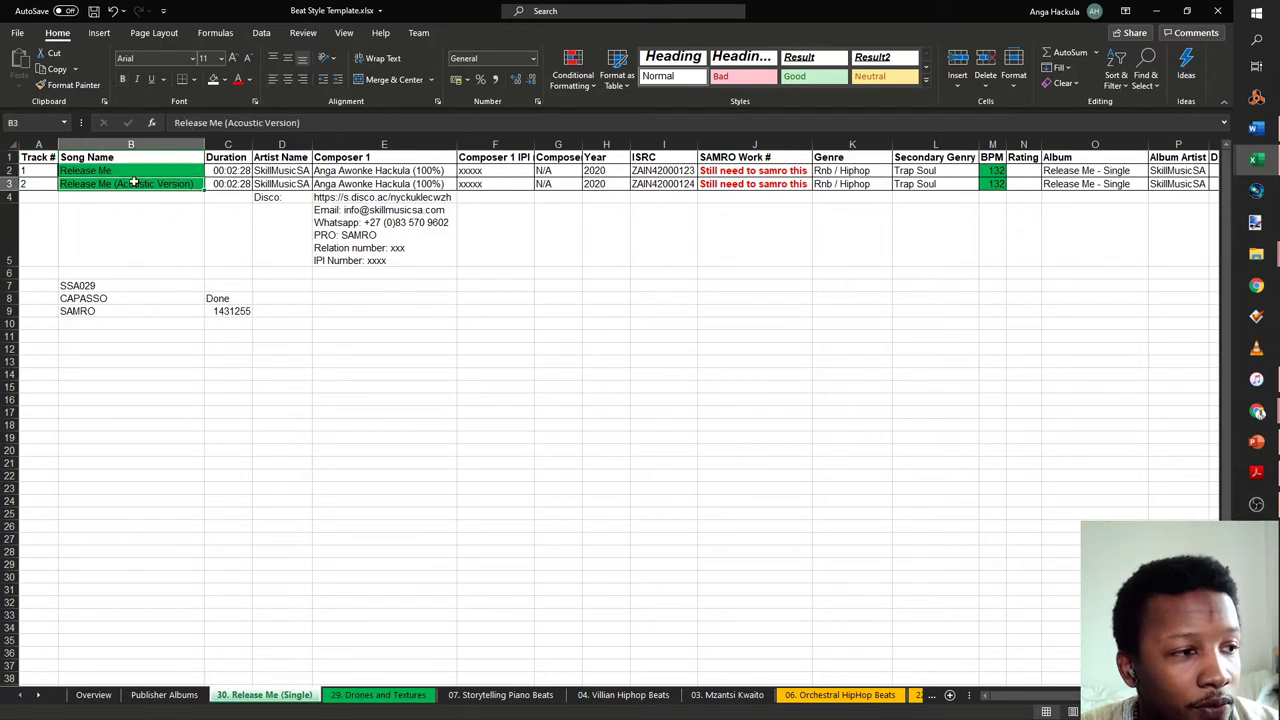
{"action": "left_click", "coordinate": [248, 160]}
{"action": "left_click", "coordinate": [283, 159]}
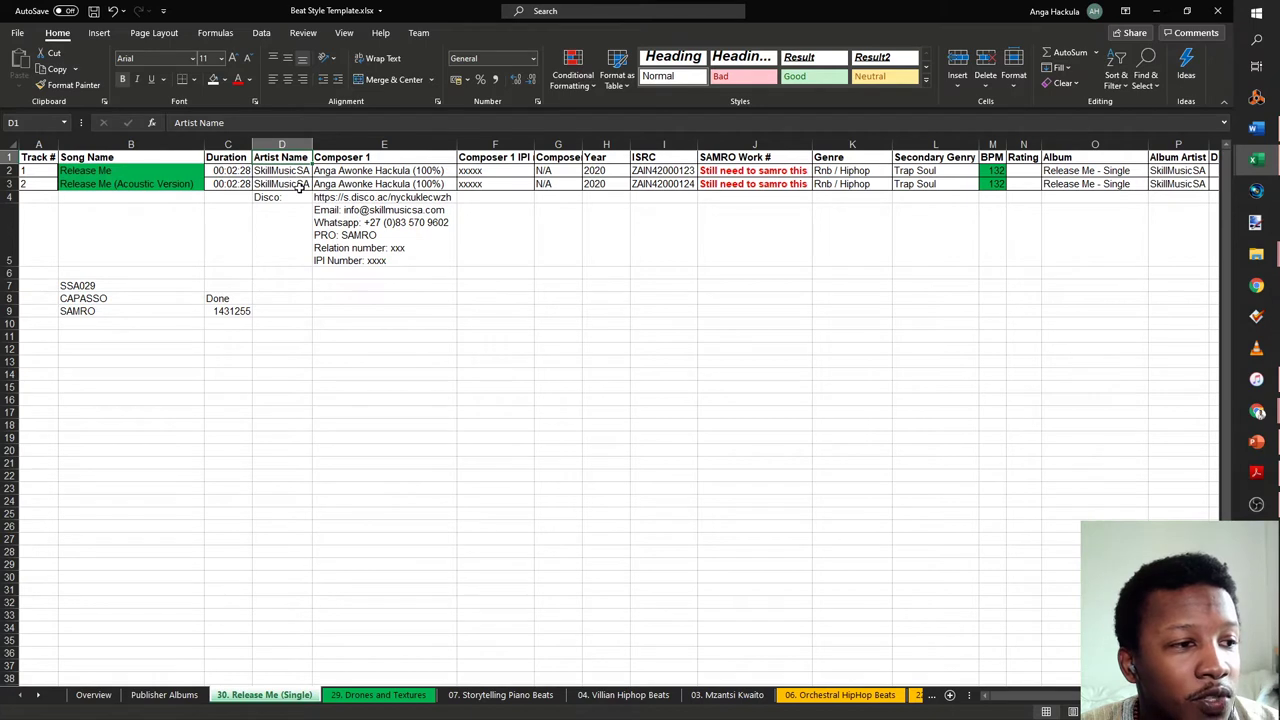
{"action": "left_click", "coordinate": [450, 173]}
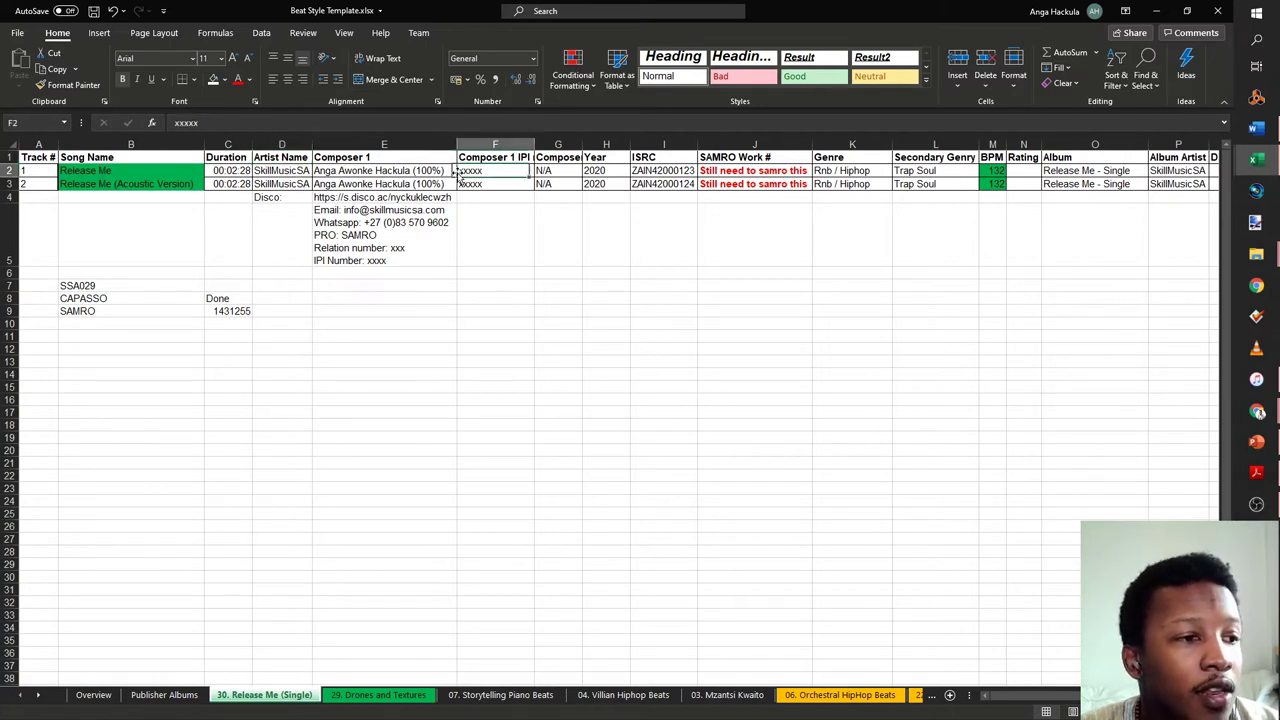
{"action": "left_click", "coordinate": [416, 161]}
- Check cells F2 to G3: the xxxxx IPI placeholder and the N/A Composer 2 entry
{"action": "left_click", "coordinate": [477, 160]}
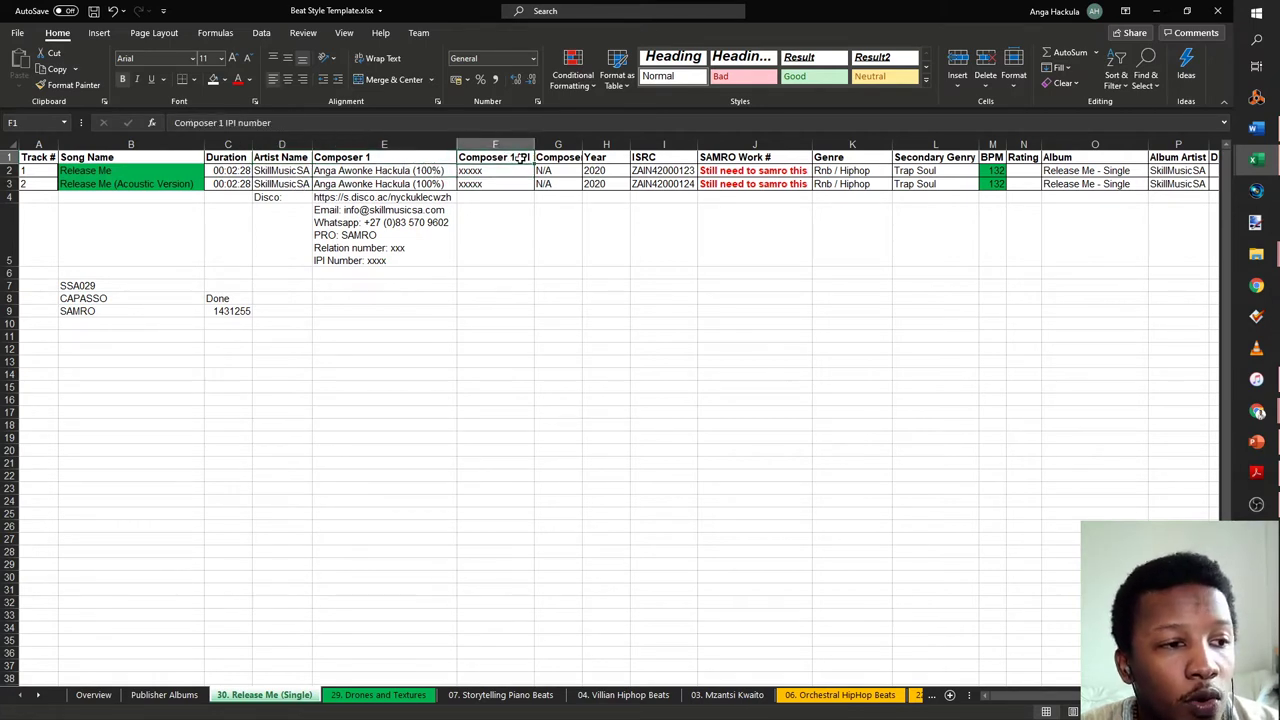
{"action": "left_click_drag", "start_coordinate": [538, 176], "coordinate": [488, 185]}
{"action": "key", "text": "ctrl+c"}
{"action": "key", "text": "Escape"}
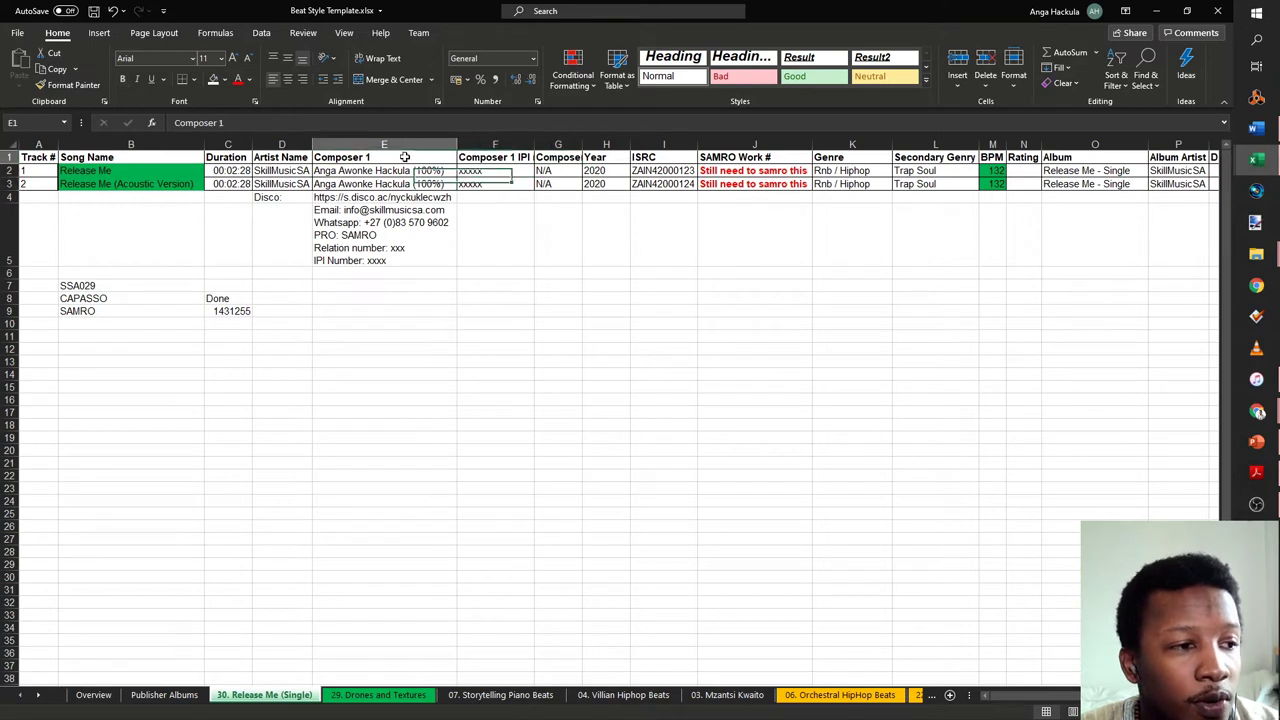
{"action": "left_click", "coordinate": [427, 172]}
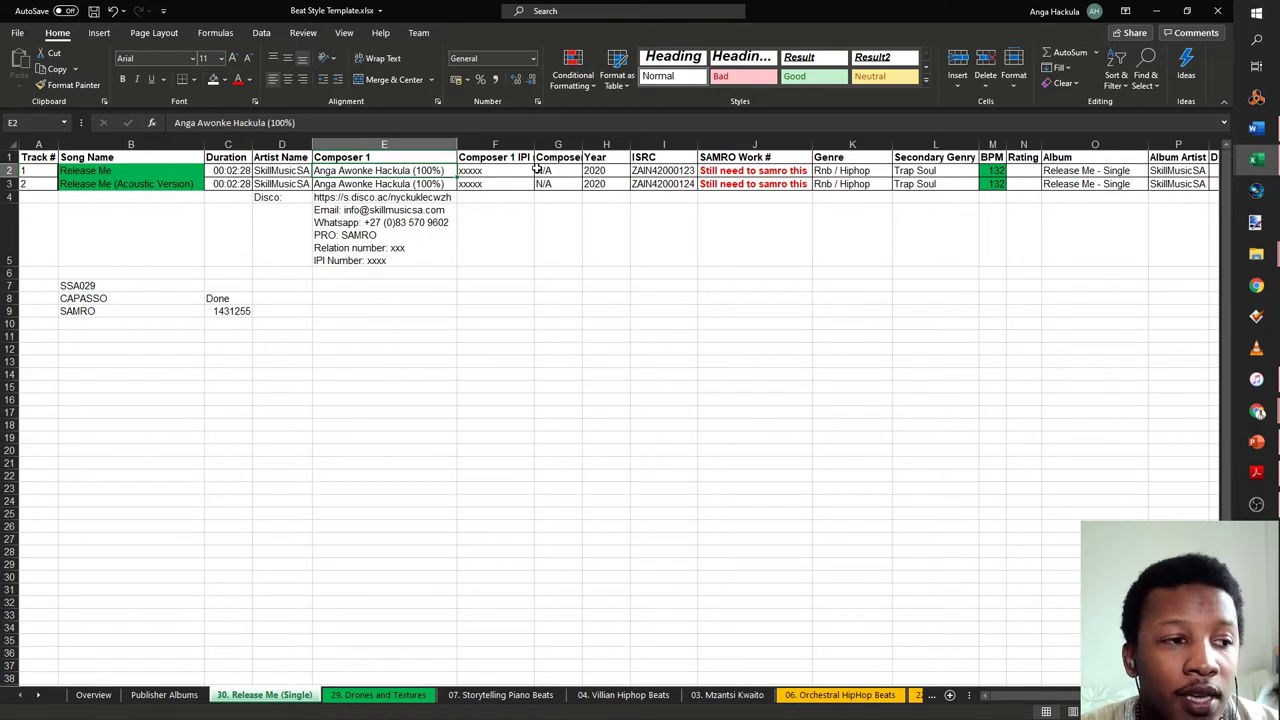
{"action": "left_click", "coordinate": [493, 168]}
{"action": "left_click", "coordinate": [556, 171]}
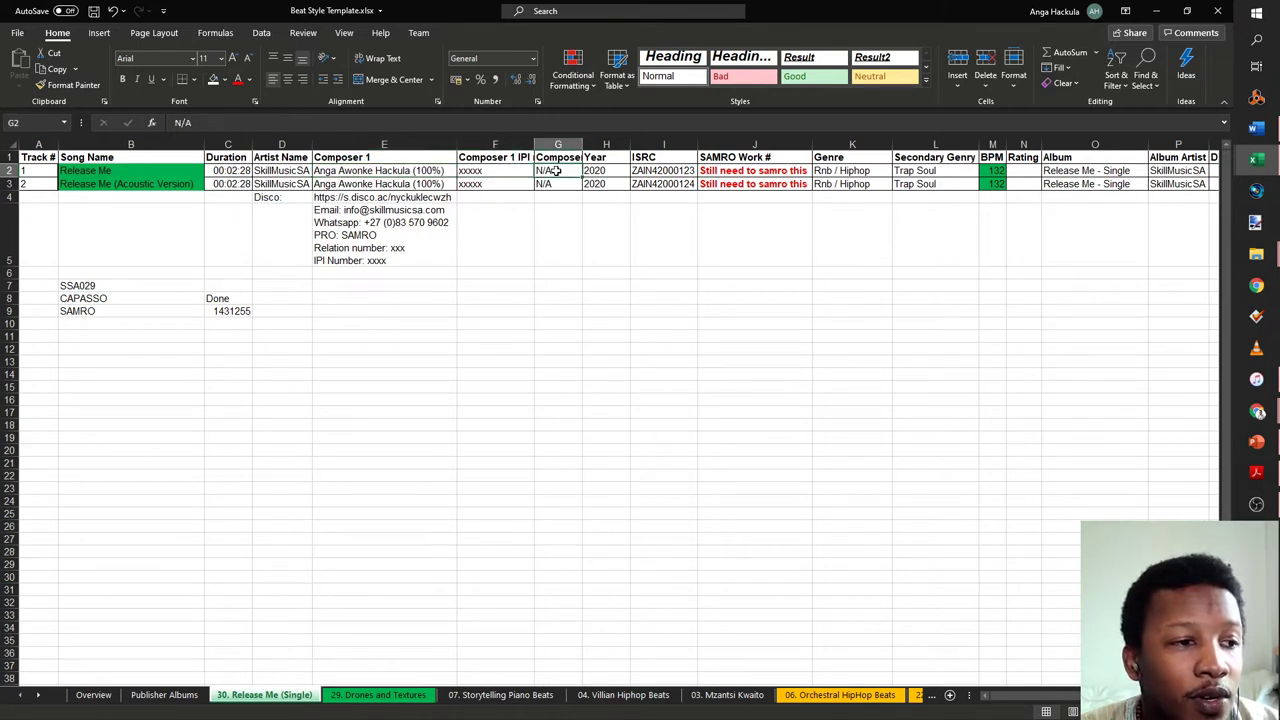
- Widen column G to show Composer 2, and check the F2 IPI placeholder and 2020 year
{"action": "left_click_drag", "start_coordinate": [583, 145], "coordinate": [622, 146]}
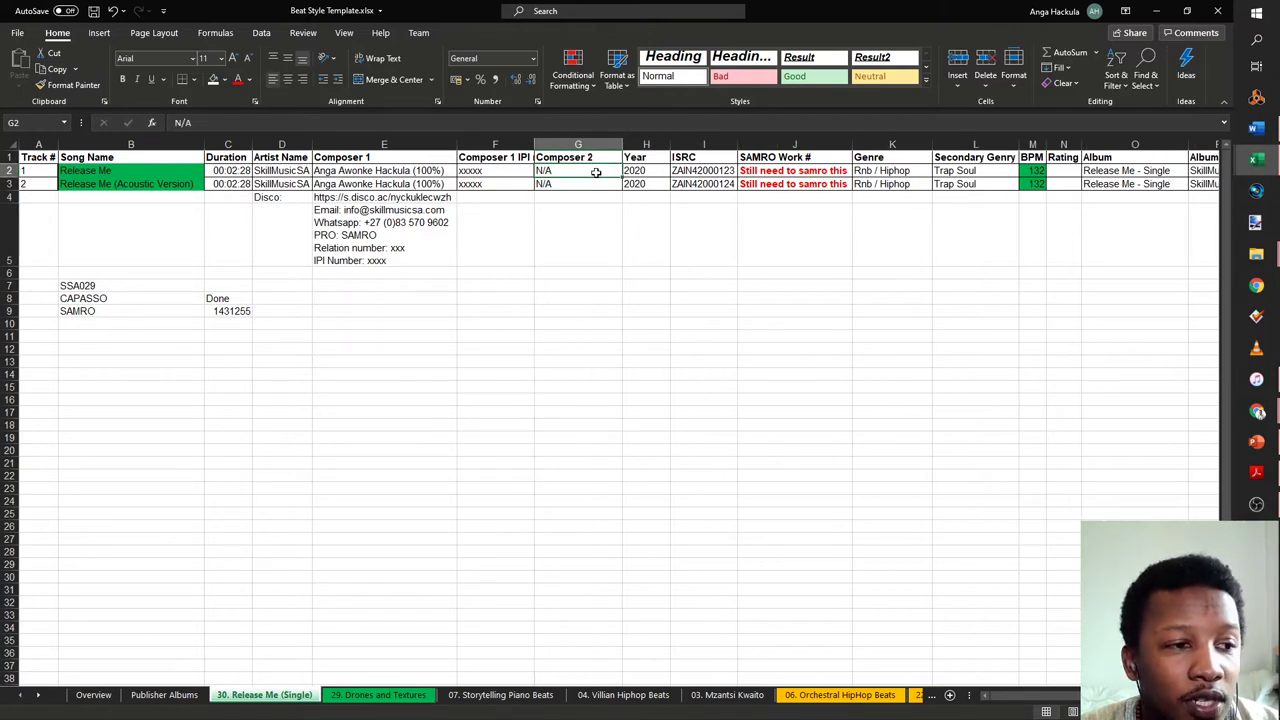
{"action": "left_click", "coordinate": [510, 173]}
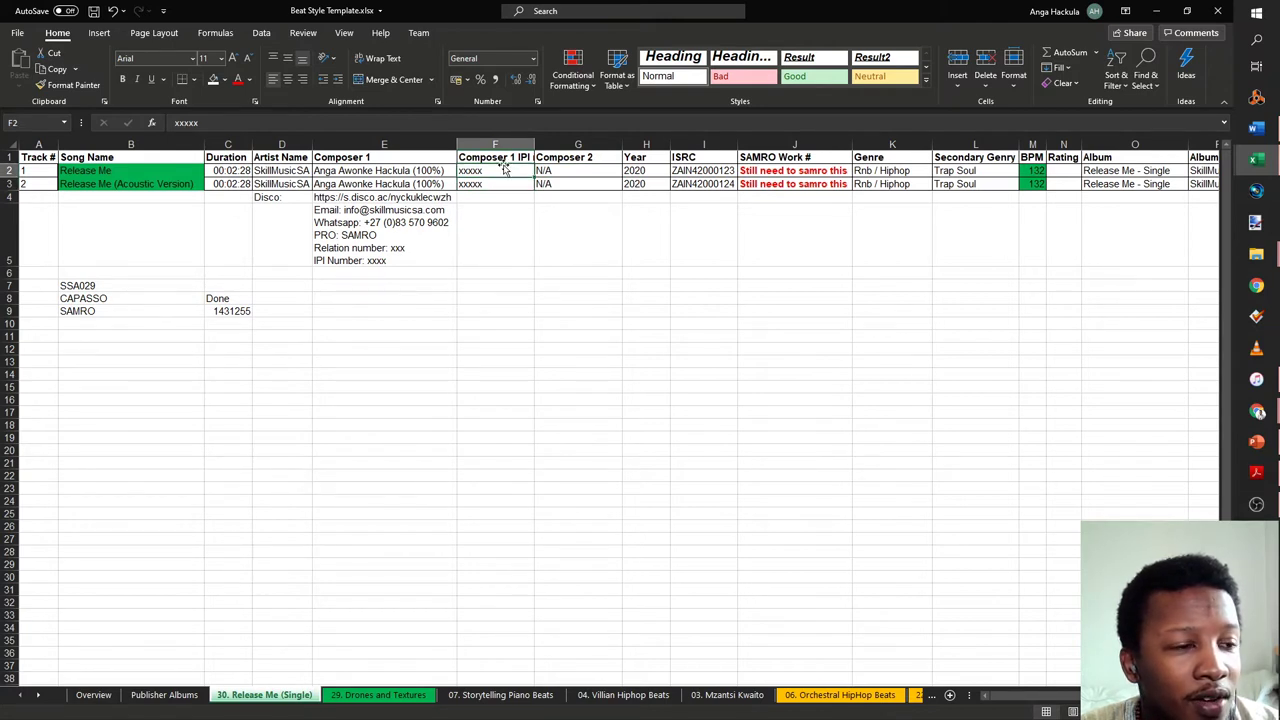
{"action": "left_click", "coordinate": [610, 258]}
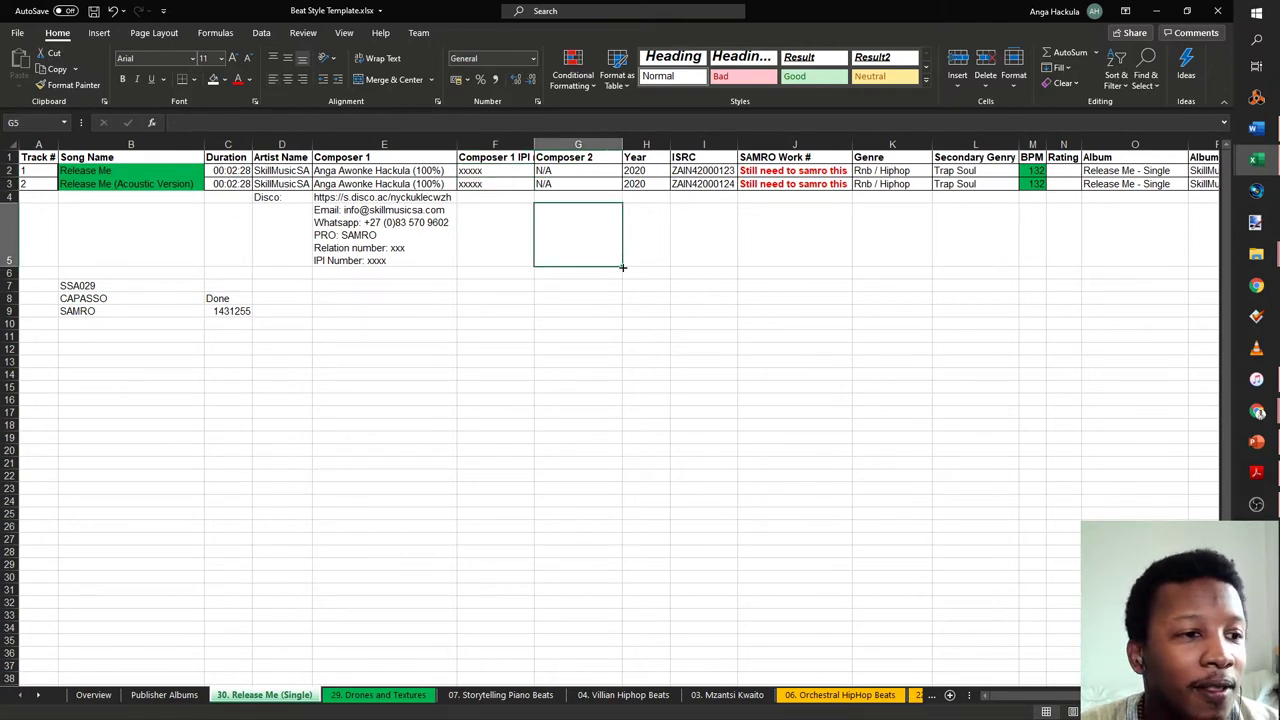
{"action": "left_click", "coordinate": [646, 172]}
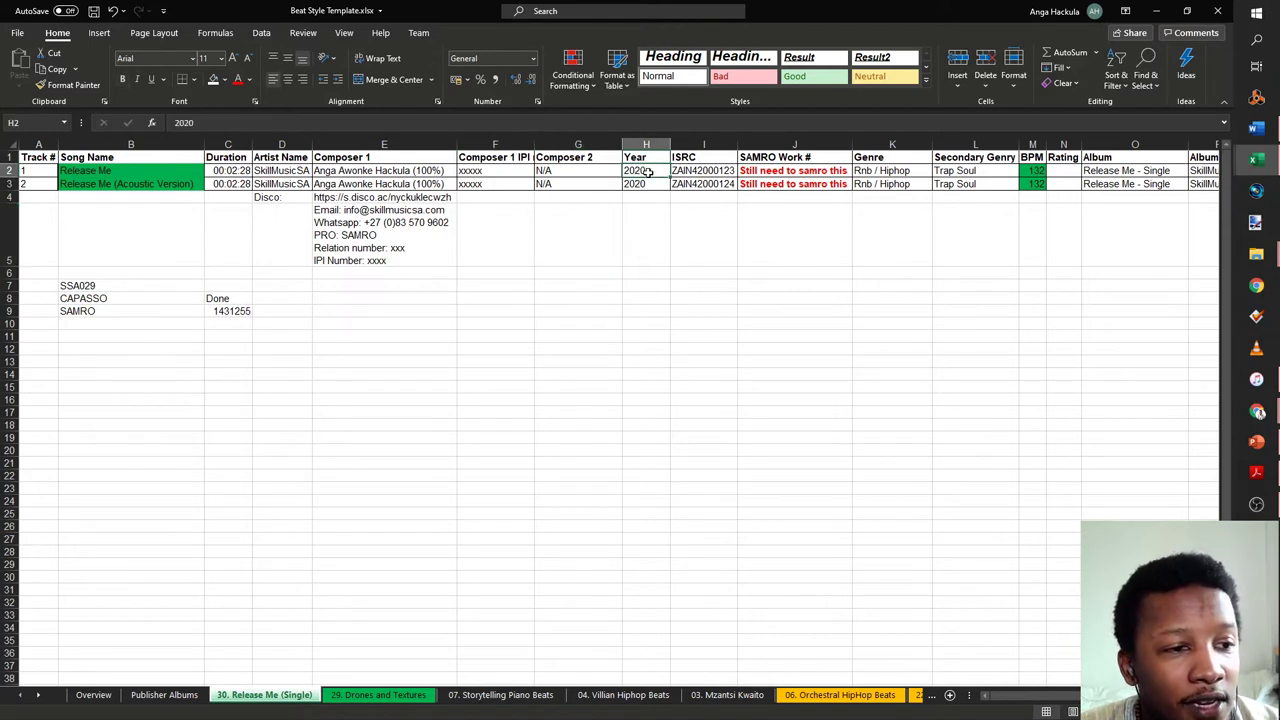
- Review both tracks' ISRC codes (e.g. ZAIN42000124), SAMRO Work # notes and secondary genres
{"action": "left_click_drag", "start_coordinate": [712, 184], "coordinate": [712, 171]}
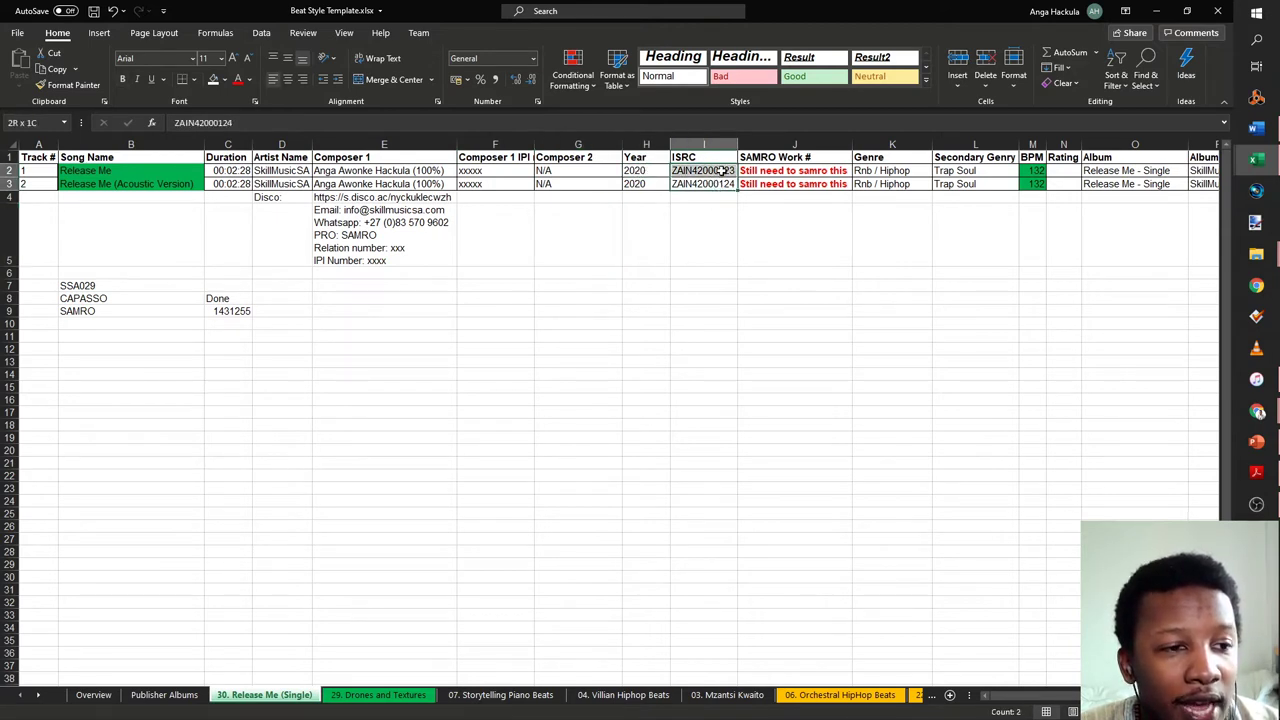
{"action": "left_click", "coordinate": [832, 297]}
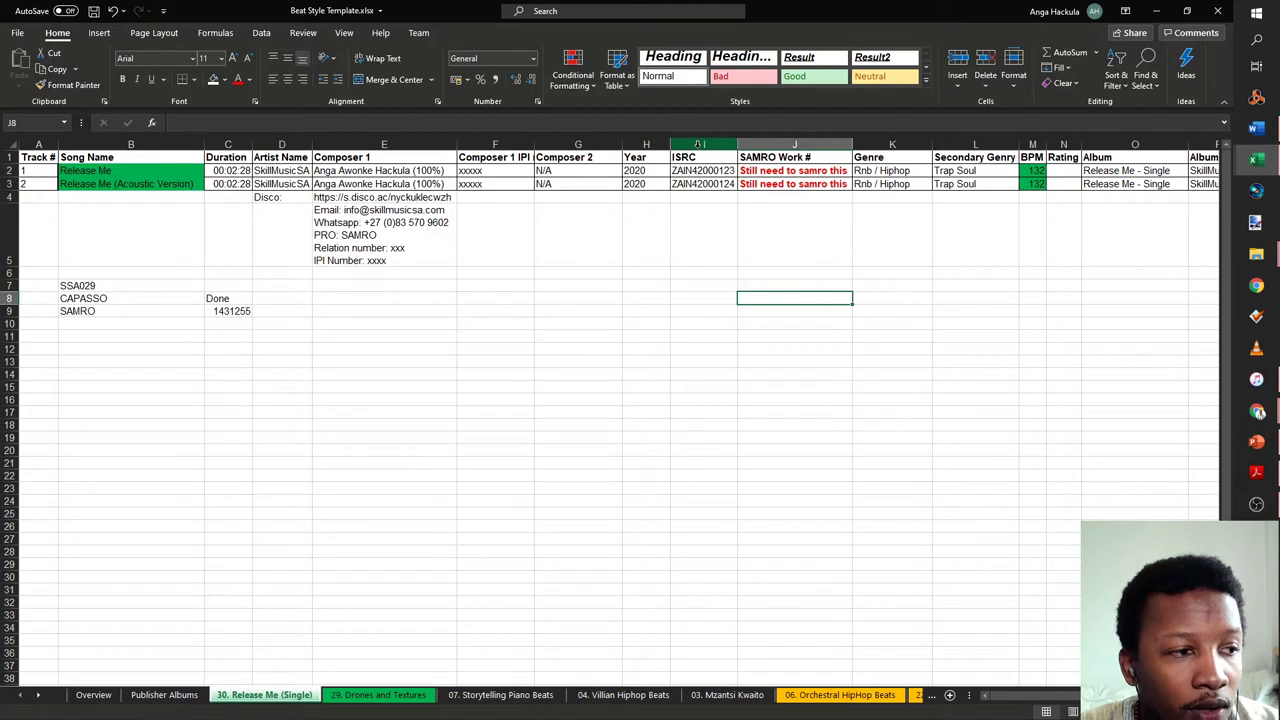
{"action": "left_click", "coordinate": [692, 174]}
{"action": "left_click", "coordinate": [697, 184]}
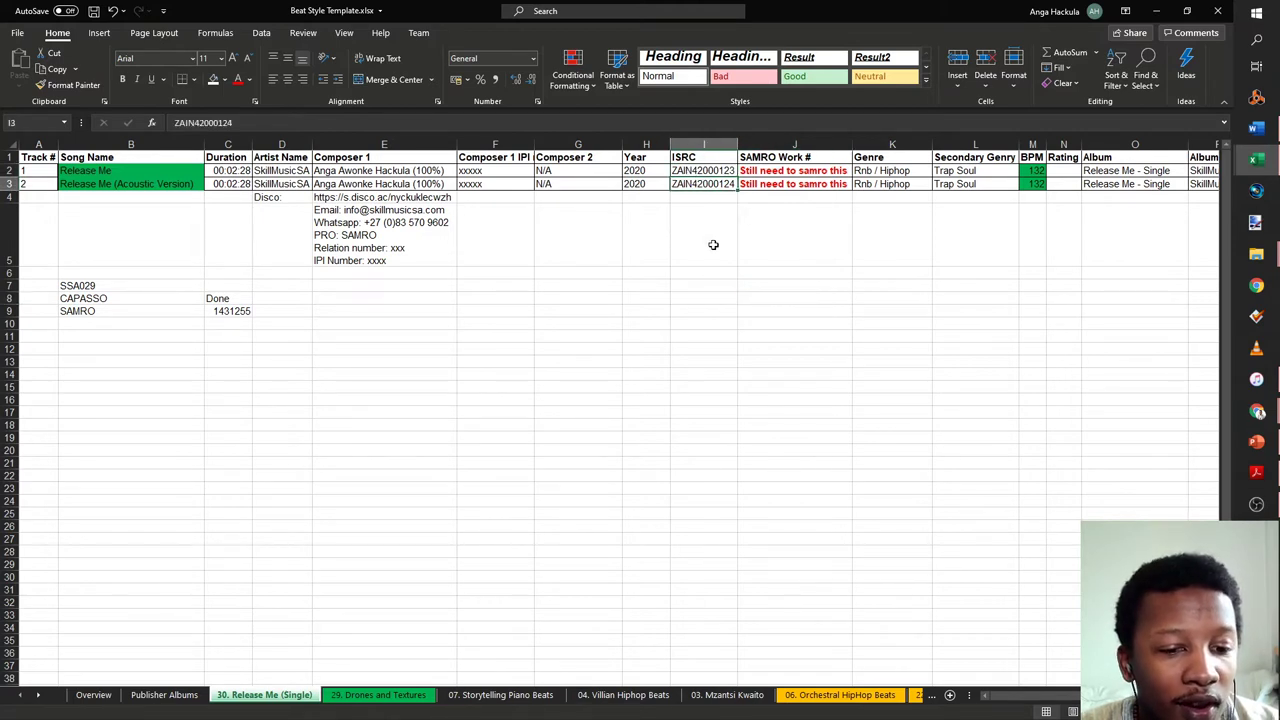
{"action": "left_click", "coordinate": [866, 216]}
{"action": "left_click_drag", "start_coordinate": [838, 184], "coordinate": [811, 168]}
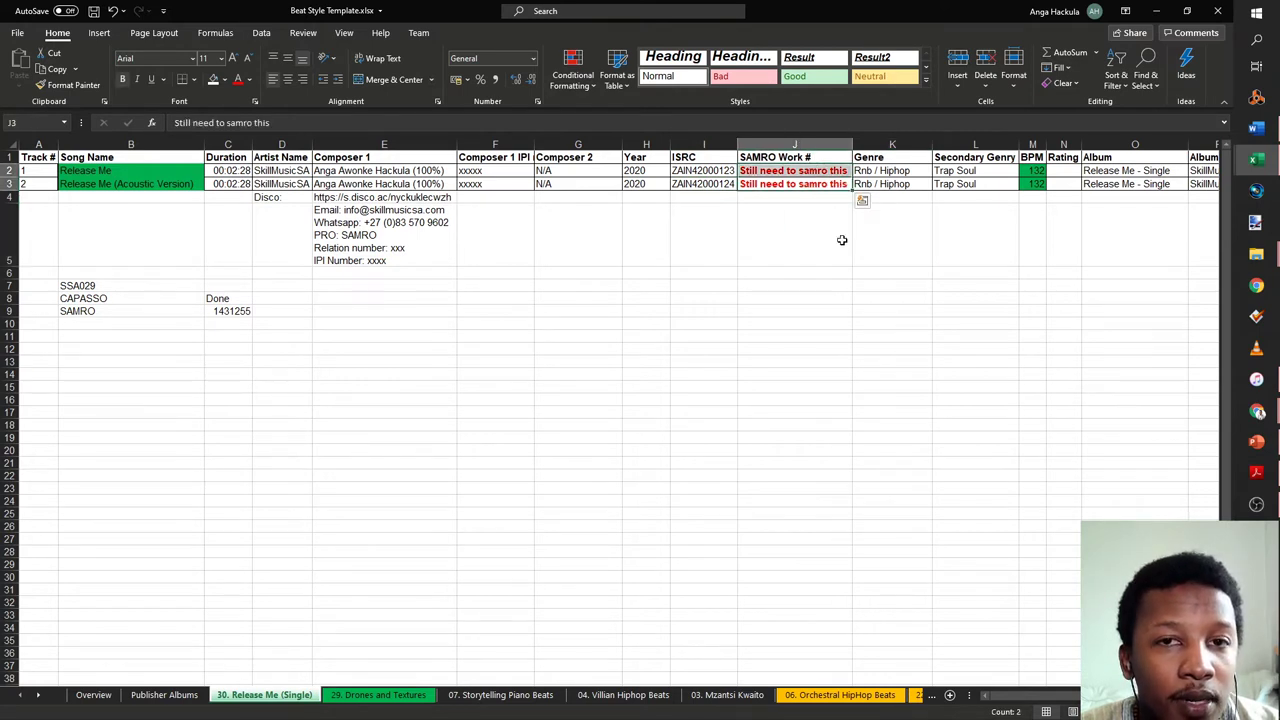
{"action": "left_click", "coordinate": [860, 271]}
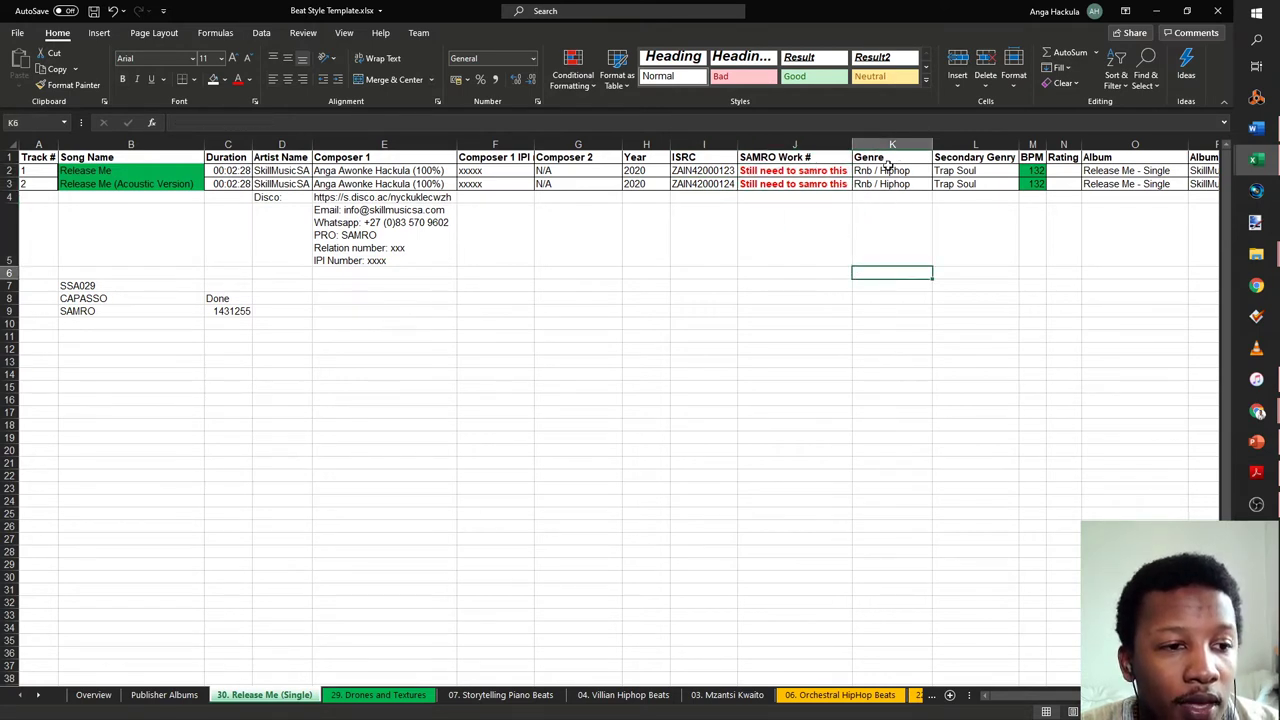
{"action": "left_click_drag", "start_coordinate": [912, 180], "coordinate": [1040, 185]}
{"action": "left_click_drag", "start_coordinate": [1045, 695], "coordinate": [891, 648]}
{"action": "left_click", "coordinate": [766, 477]}
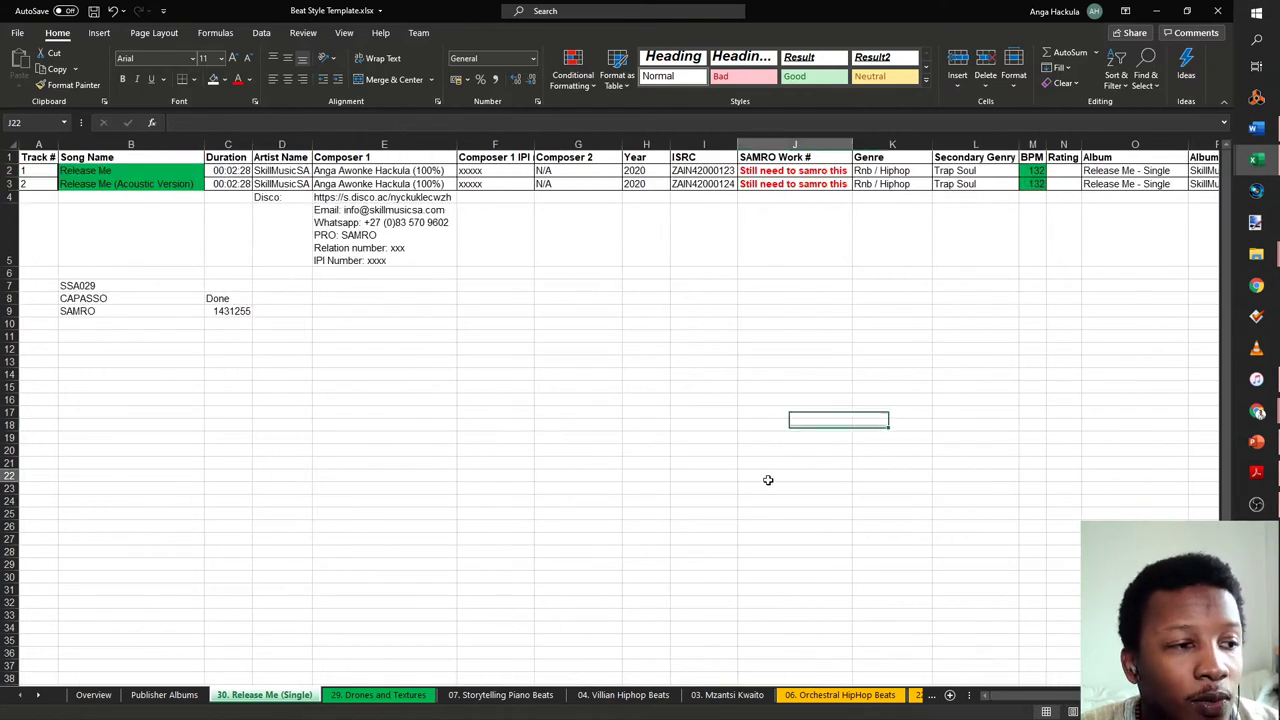
- Recheck the first track: SkillMusicSA, ISRC ZAIN42000123, Rnb / Hiphop, Trap Soul, BPM 132; return to Chrome
{"action": "left_click", "coordinate": [147, 171]}
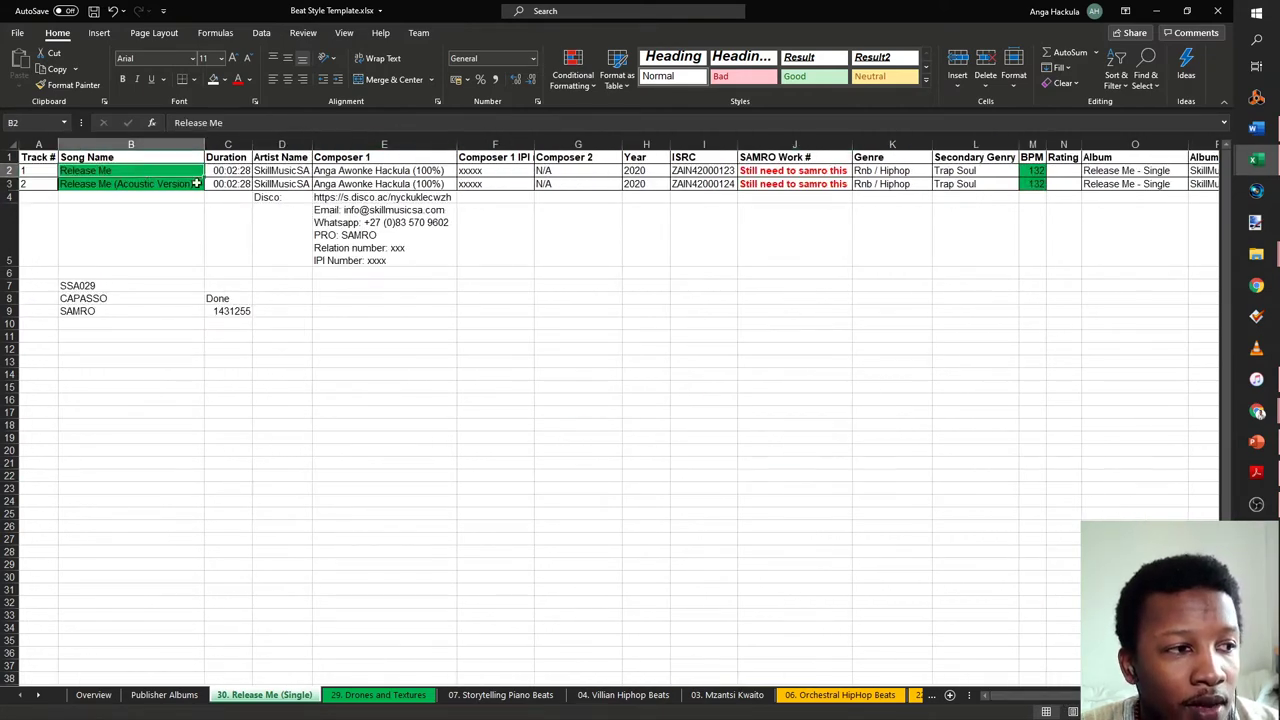
{"action": "left_click", "coordinate": [290, 171]}
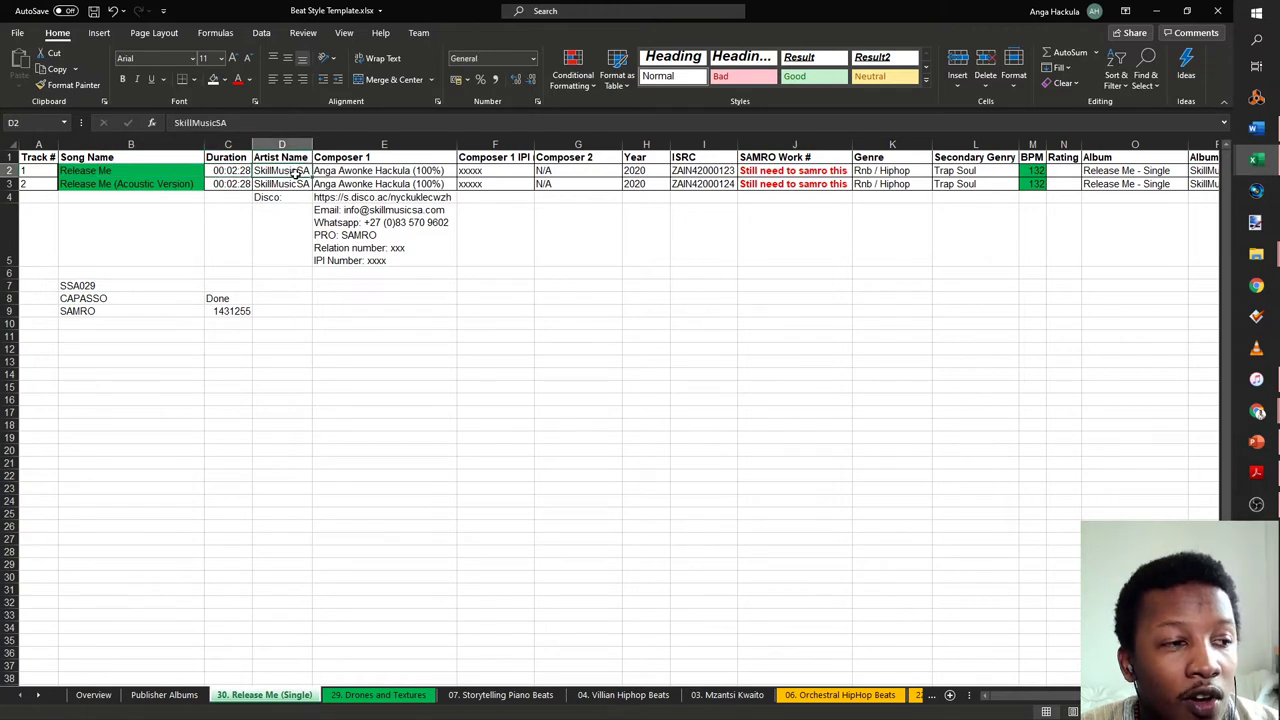
{"action": "left_click", "coordinate": [372, 173]}
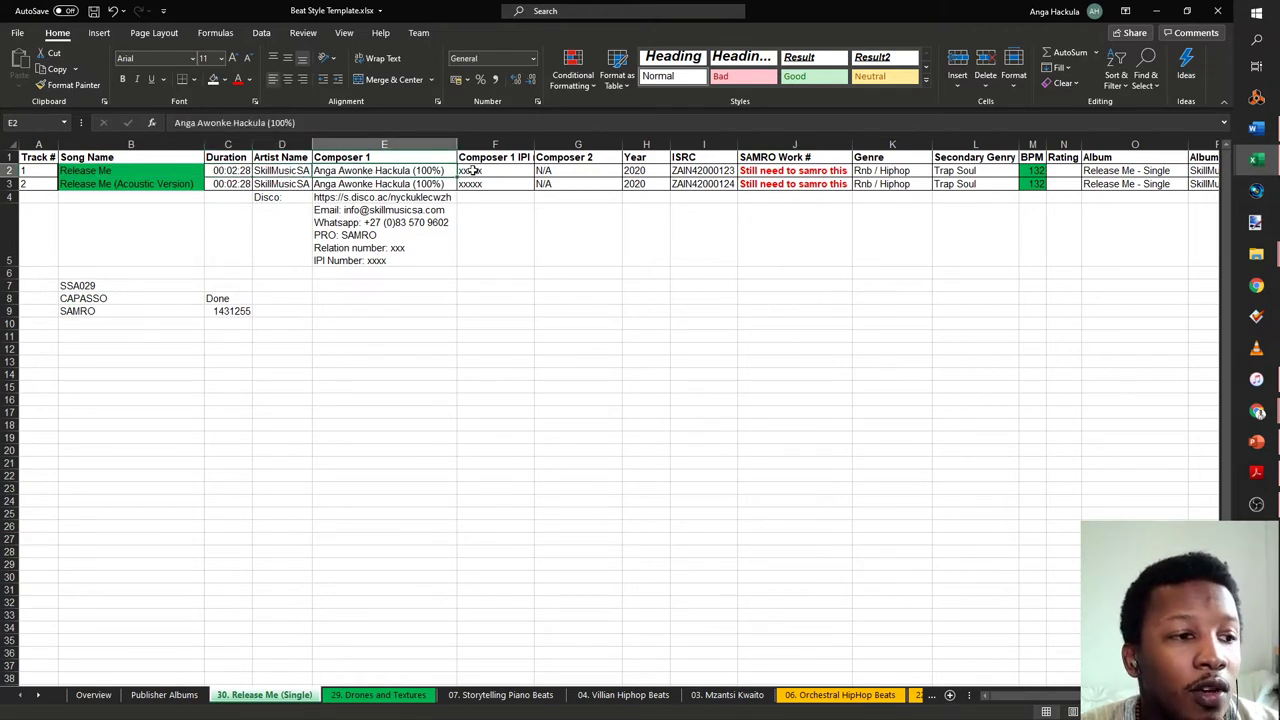
{"action": "left_click", "coordinate": [516, 173]}
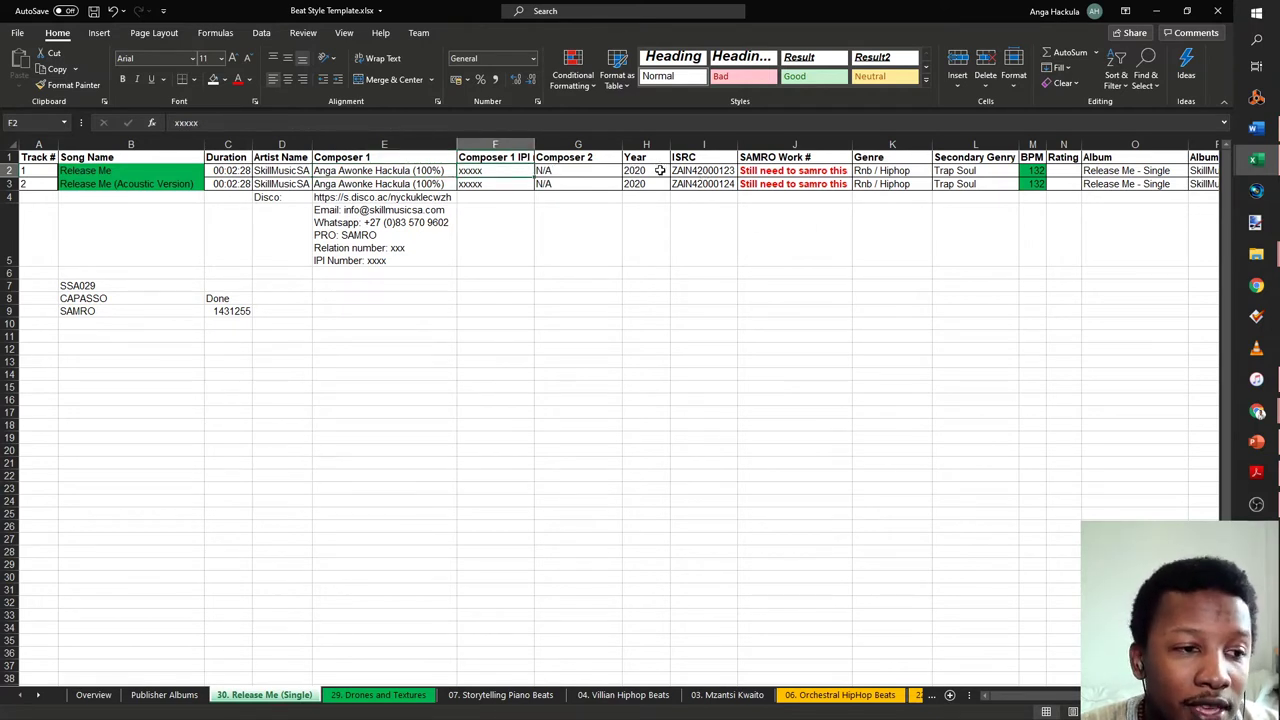
{"action": "left_click", "coordinate": [718, 171]}
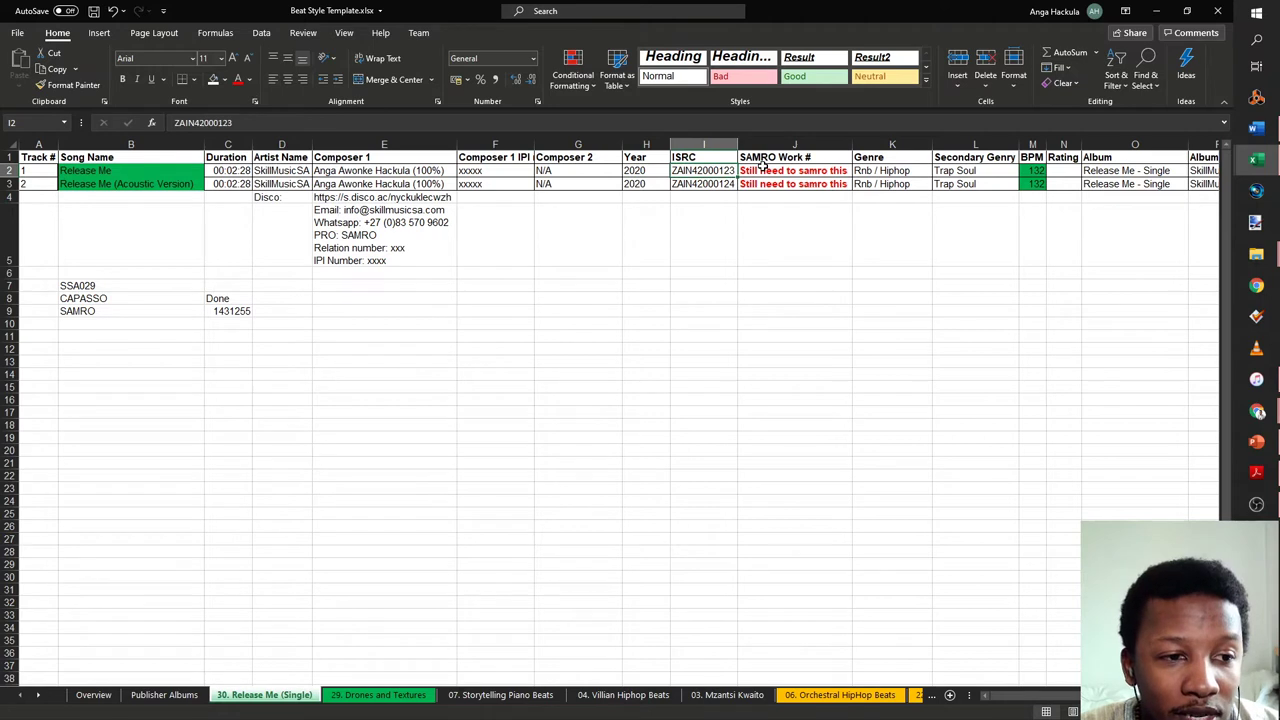
{"action": "left_click", "coordinate": [903, 171]}
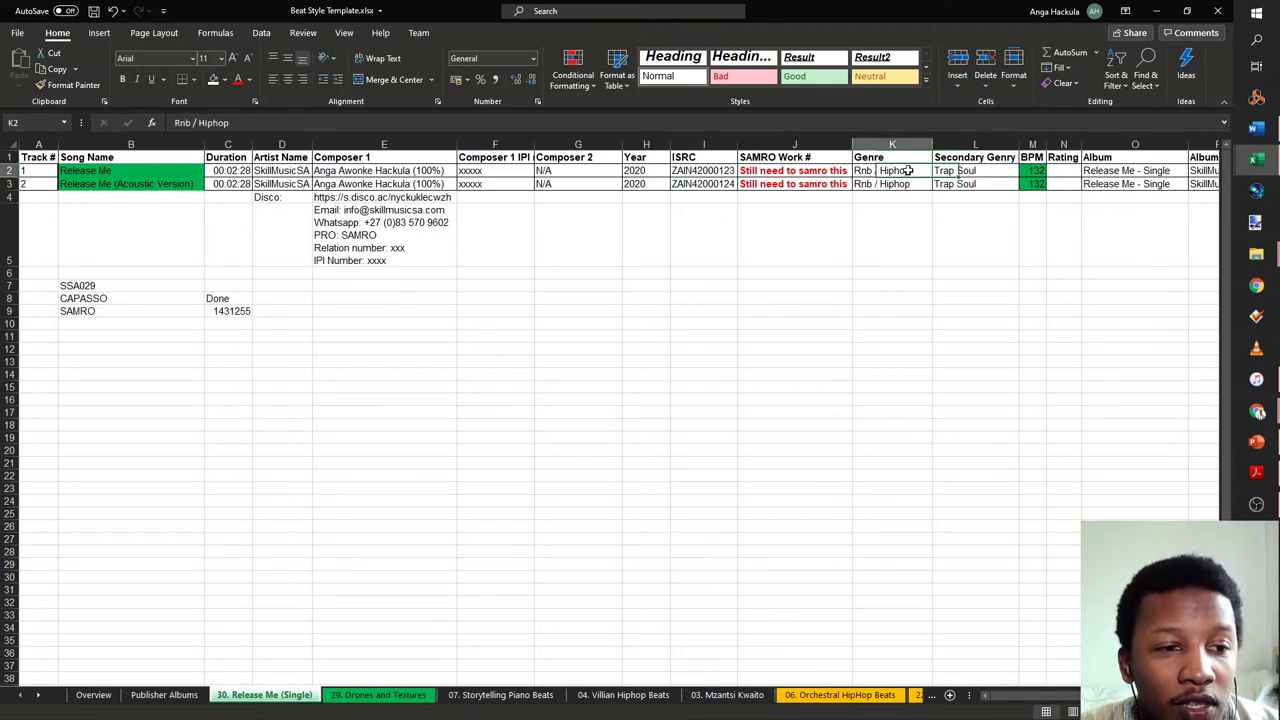
{"action": "key", "text": "Tab"}
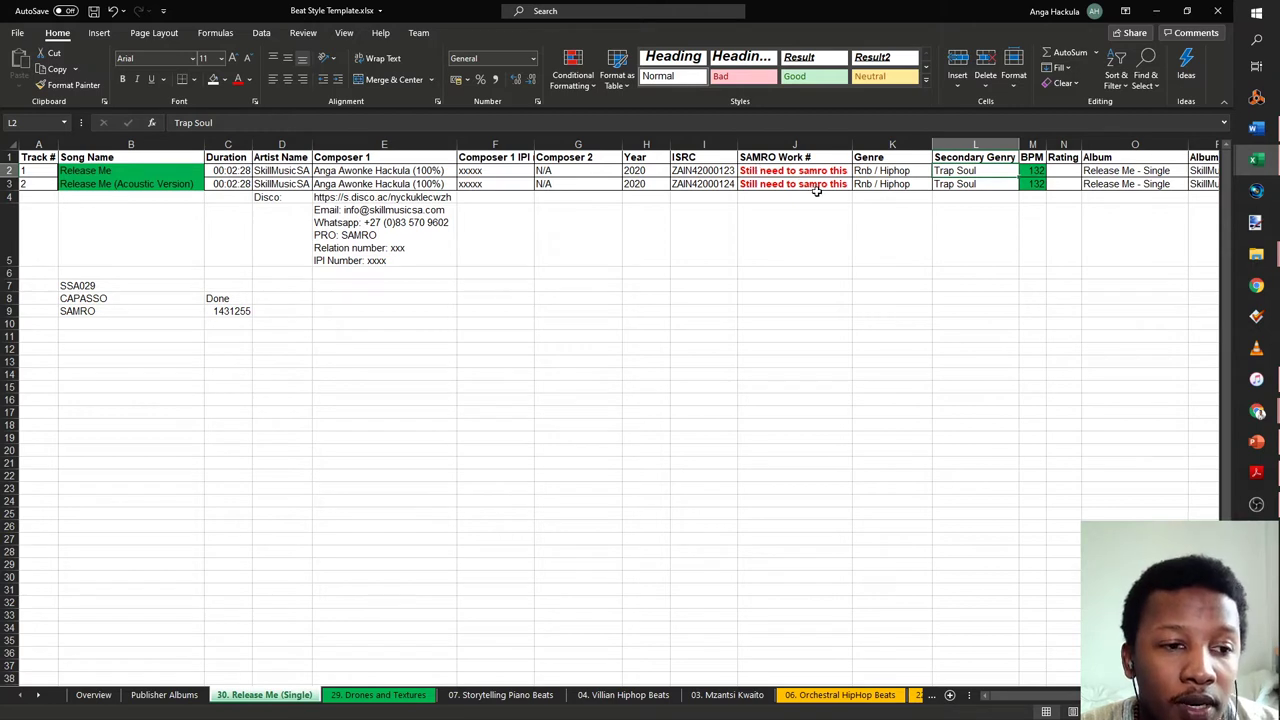
{"action": "left_click", "coordinate": [1045, 171]}
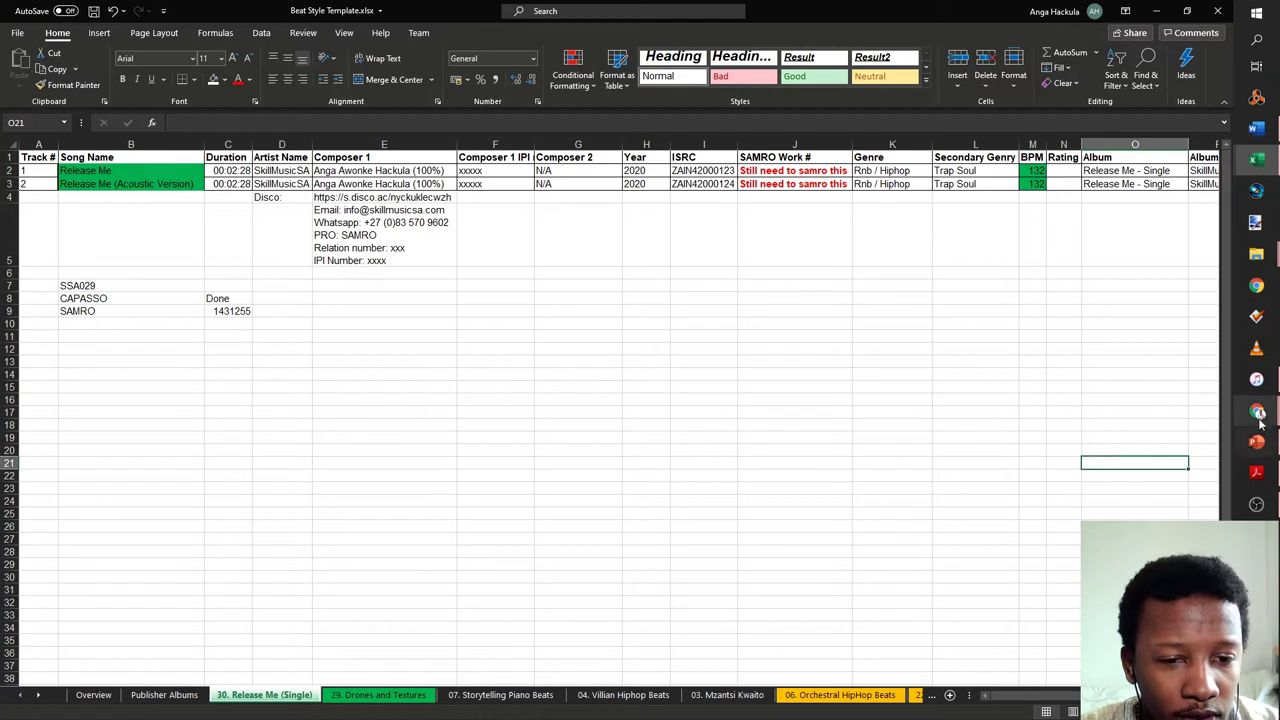
{"action": "mouse_move", "coordinate": [1257, 411]}
{"action": "left_click", "coordinate": [1150, 502]}
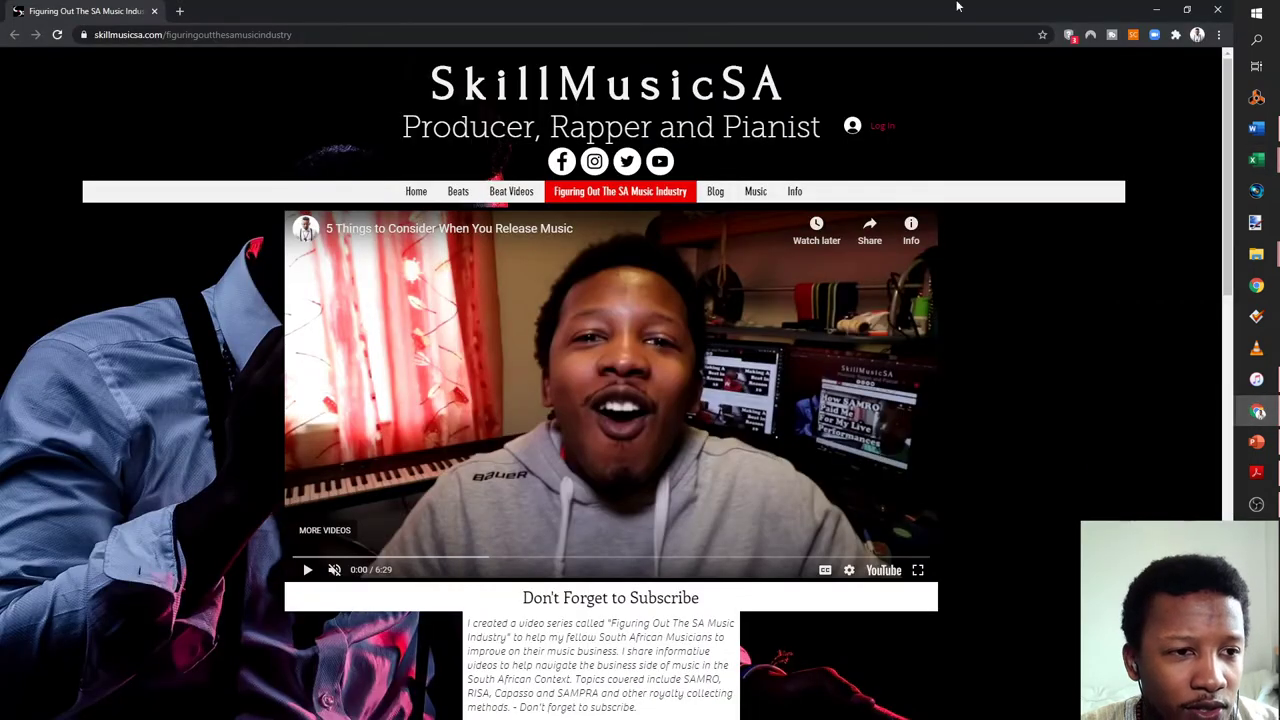
- In a new tab, load the SAMRO website and then the SAMRO member portal
{"action": "left_click", "coordinate": [179, 11]}
{"action": "type", "text": "saa"}
{"action": "key", "text": "BackSpace"}
{"action": "type", "text": "mro."}
{"action": "key", "text": "Return"}
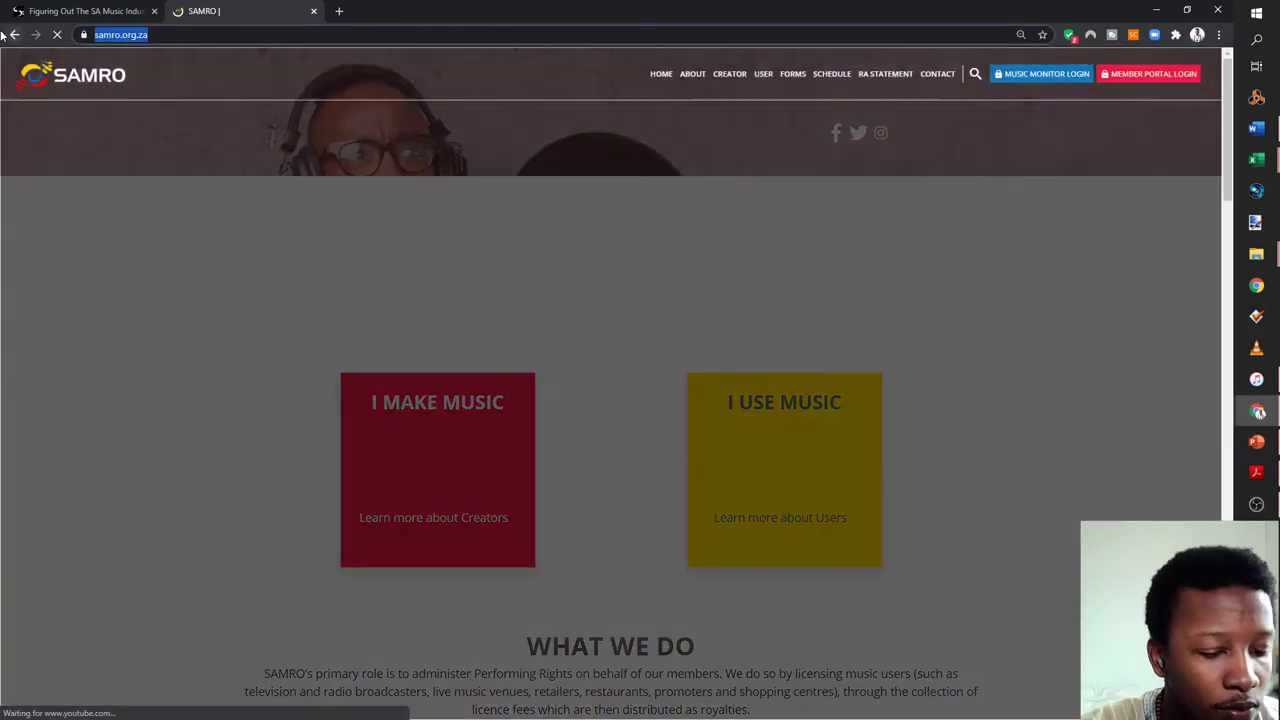
{"action": "type", "text": "por"}
{"action": "key", "text": "Return"}
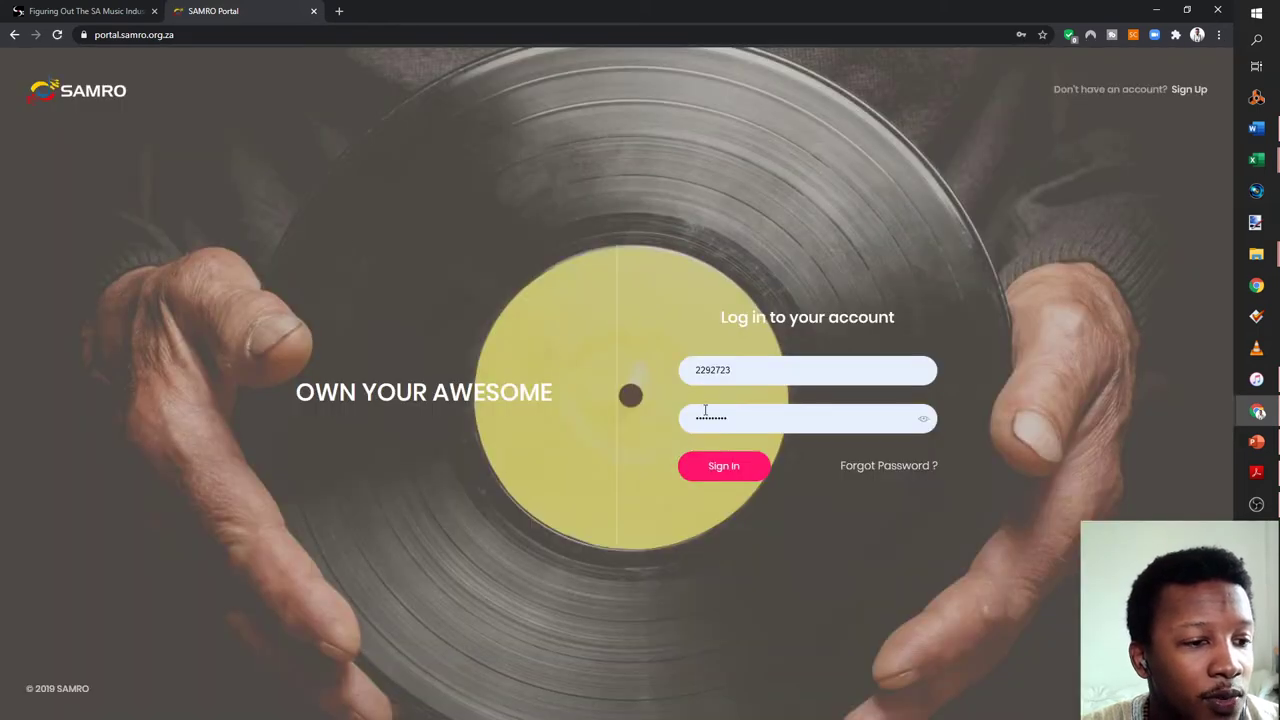
- Sign in and start a new notification from My Music
{"action": "left_click", "coordinate": [740, 477]}
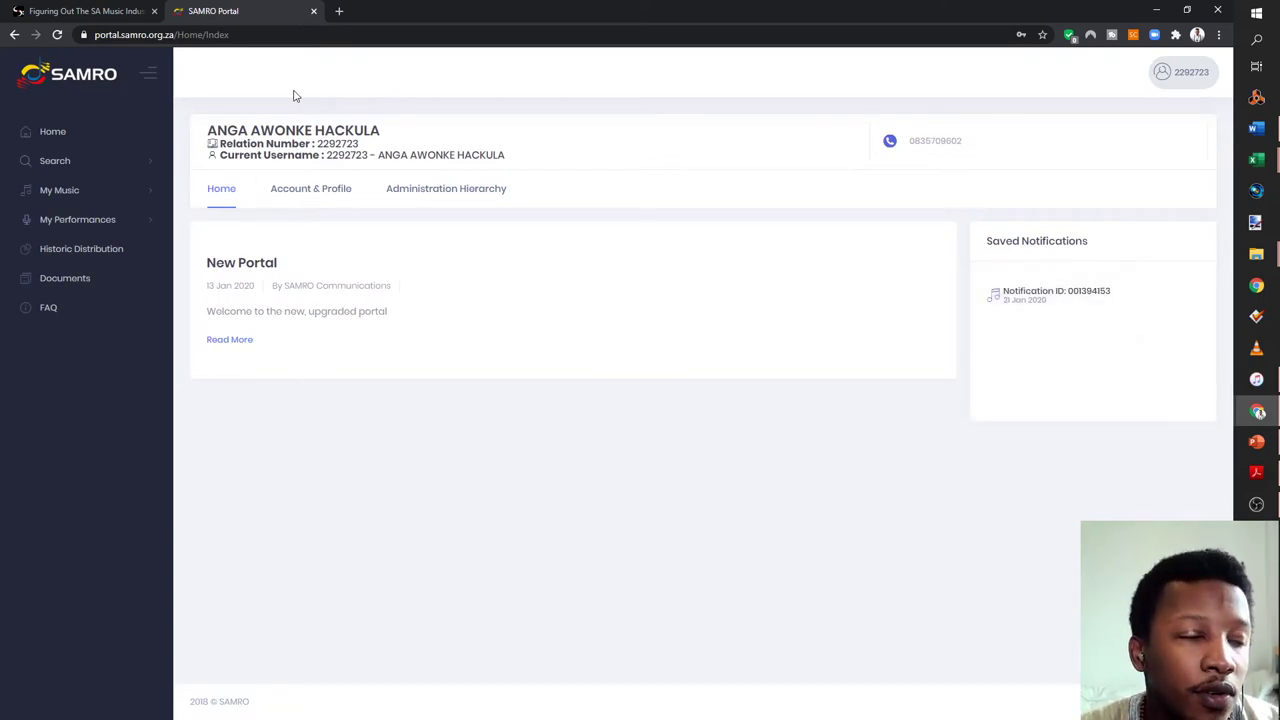
{"action": "left_click", "coordinate": [92, 230]}
{"action": "left_click", "coordinate": [75, 195]}
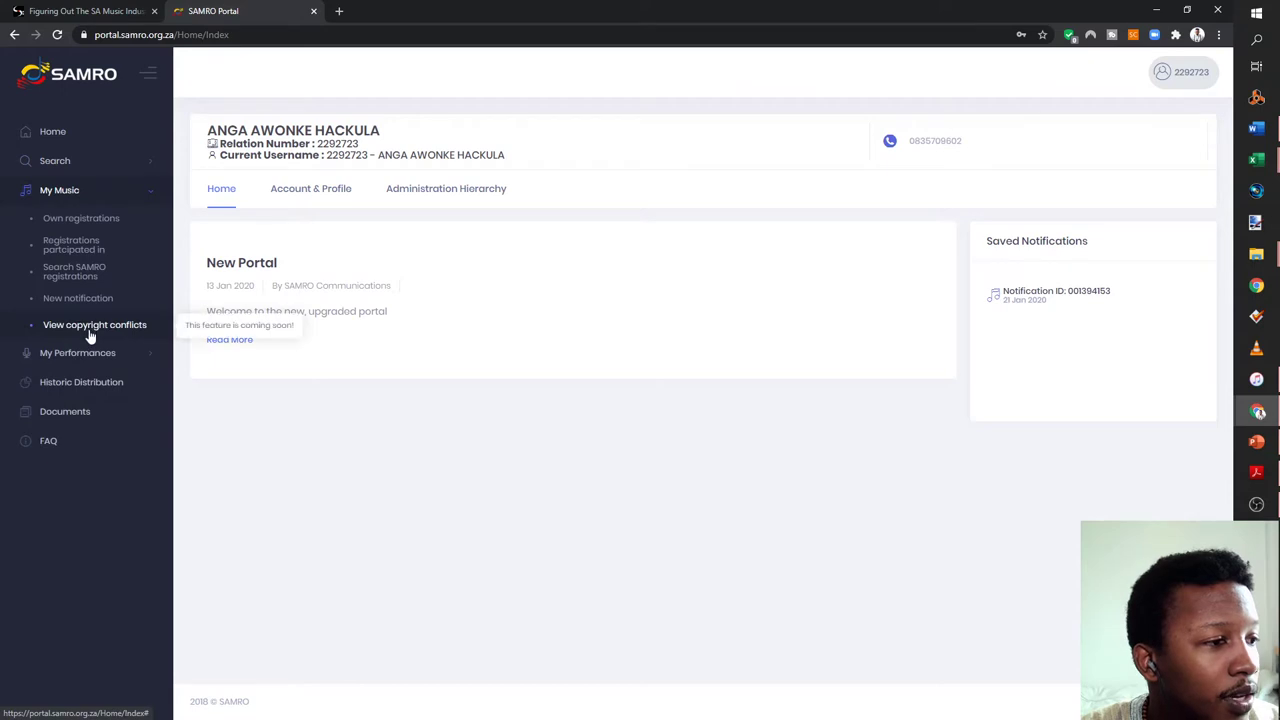
{"action": "left_click", "coordinate": [88, 300]}
{"action": "left_click", "coordinate": [483, 445]}
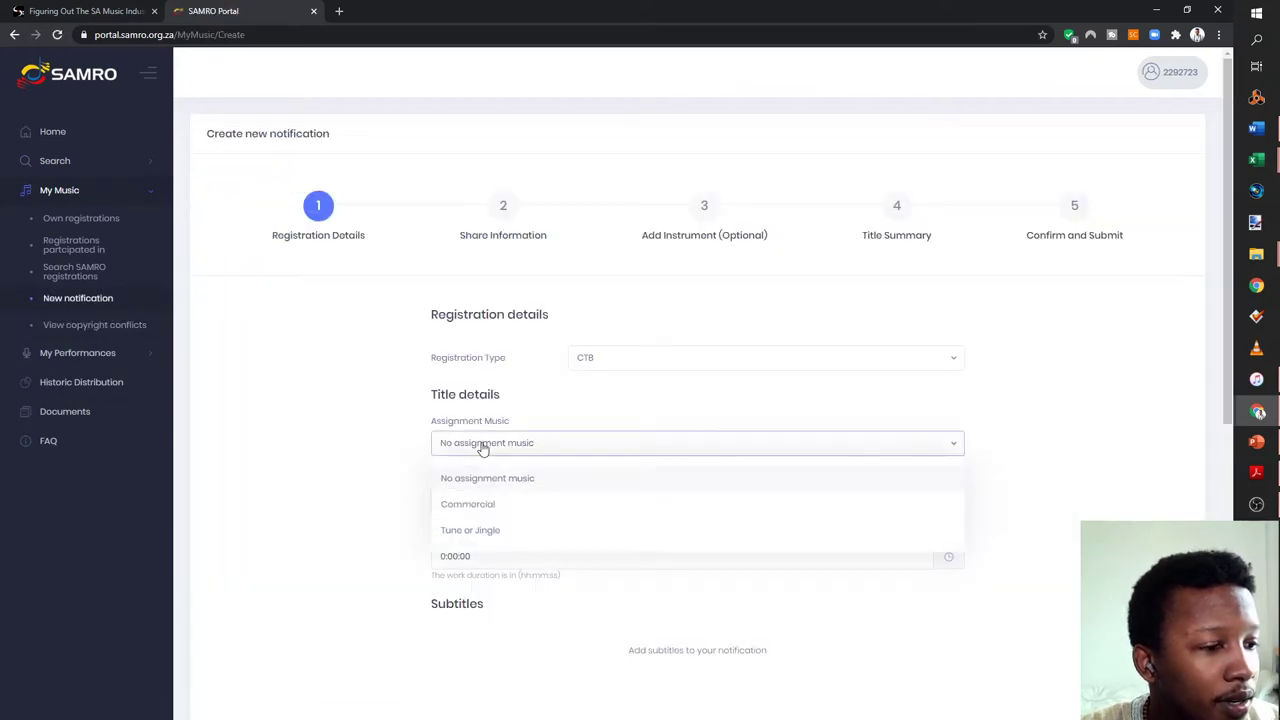
- Set assignment music to No assignment music and enter the work title 'Release Me'
{"action": "left_click", "coordinate": [508, 506]}
{"action": "left_click", "coordinate": [546, 441]}
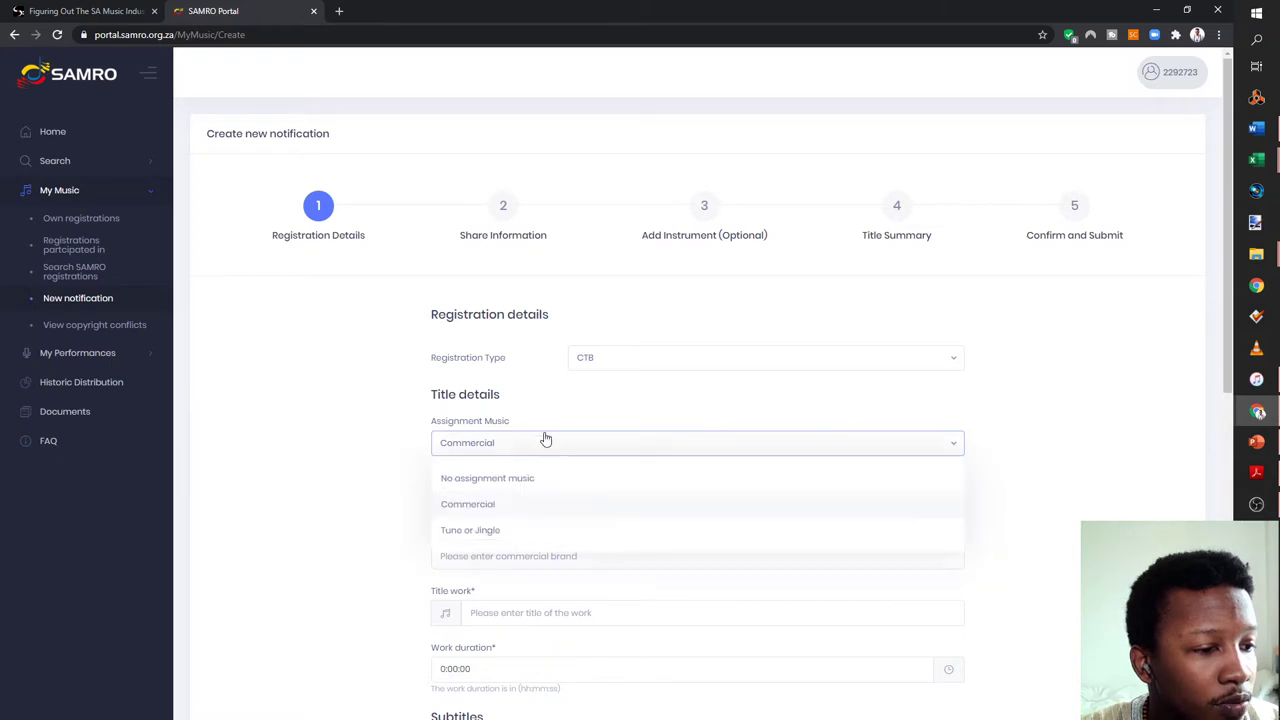
{"action": "left_click", "coordinate": [514, 478]}
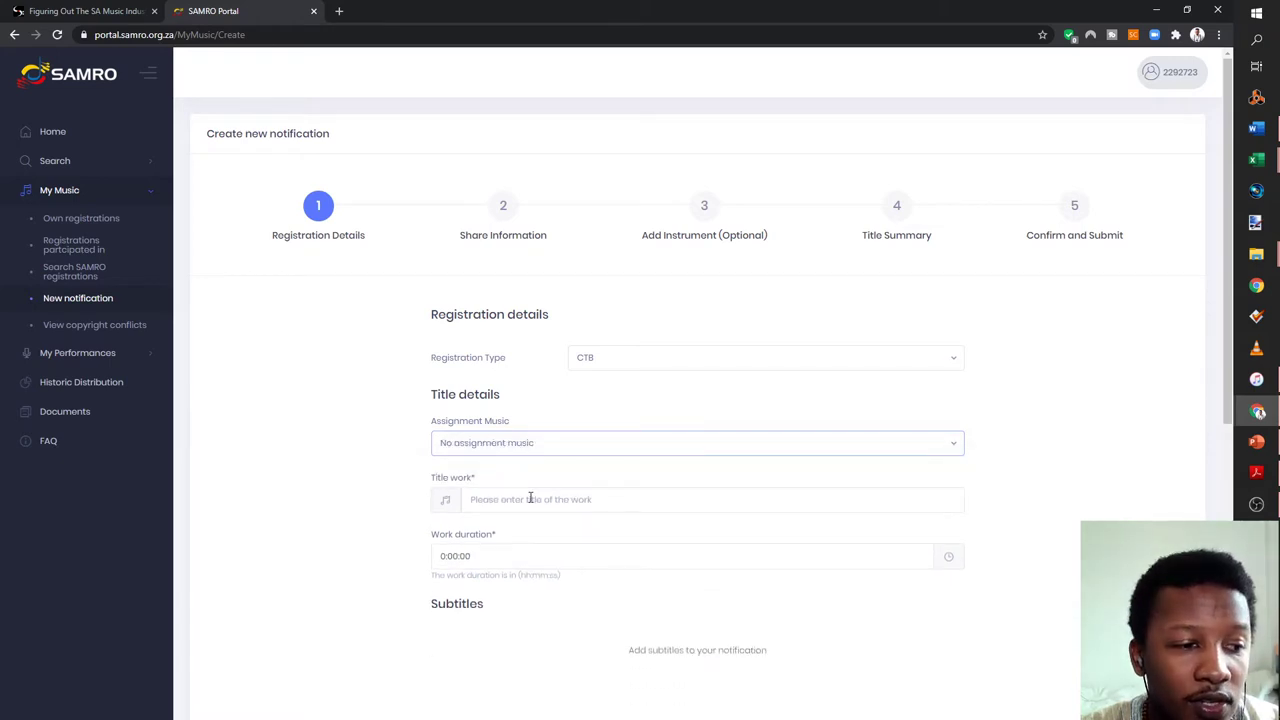
{"action": "left_click", "coordinate": [530, 498]}
{"action": "type", "text": "Release"}
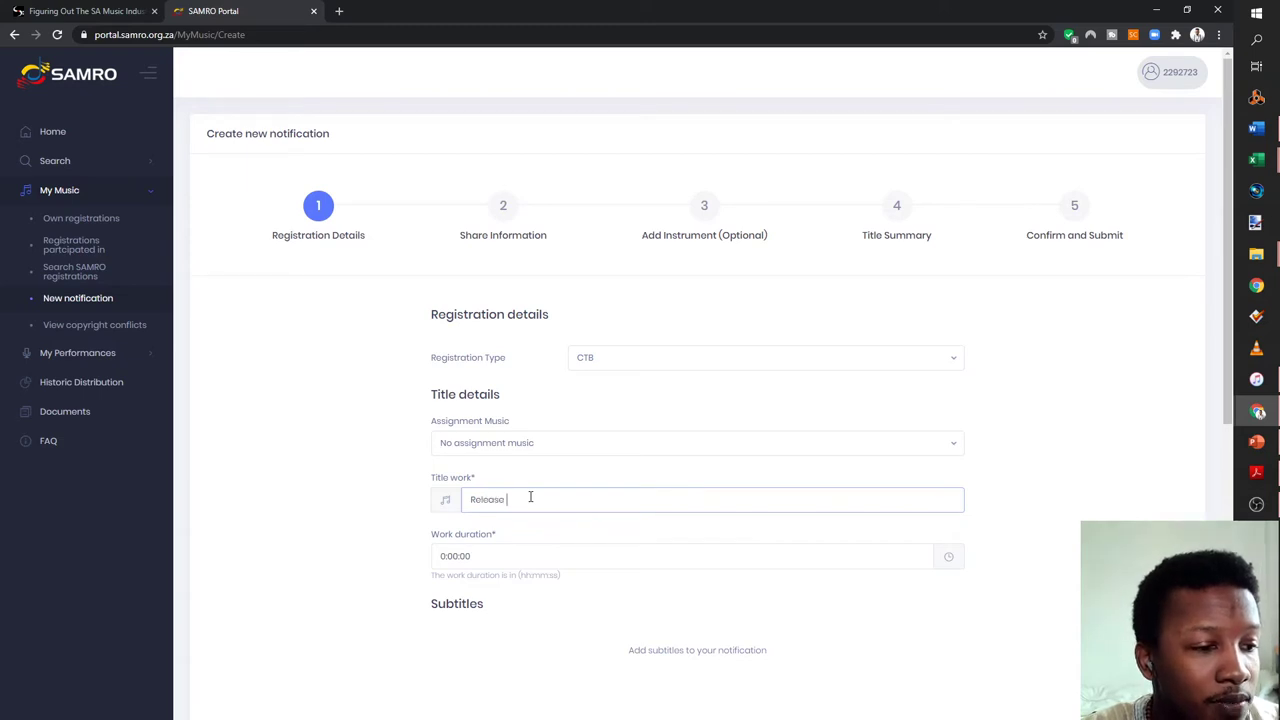
{"action": "type", "text": " Me"}
- Set the work duration to 0:02:28, checked against the Beat Style Template workbook
{"action": "scroll", "coordinate": [451, 400], "scroll_direction": "down", "scroll_amount": 1}
{"action": "left_click", "coordinate": [453, 422]}
{"action": "left_click", "coordinate": [493, 349]}
{"action": "left_click", "coordinate": [493, 349]}
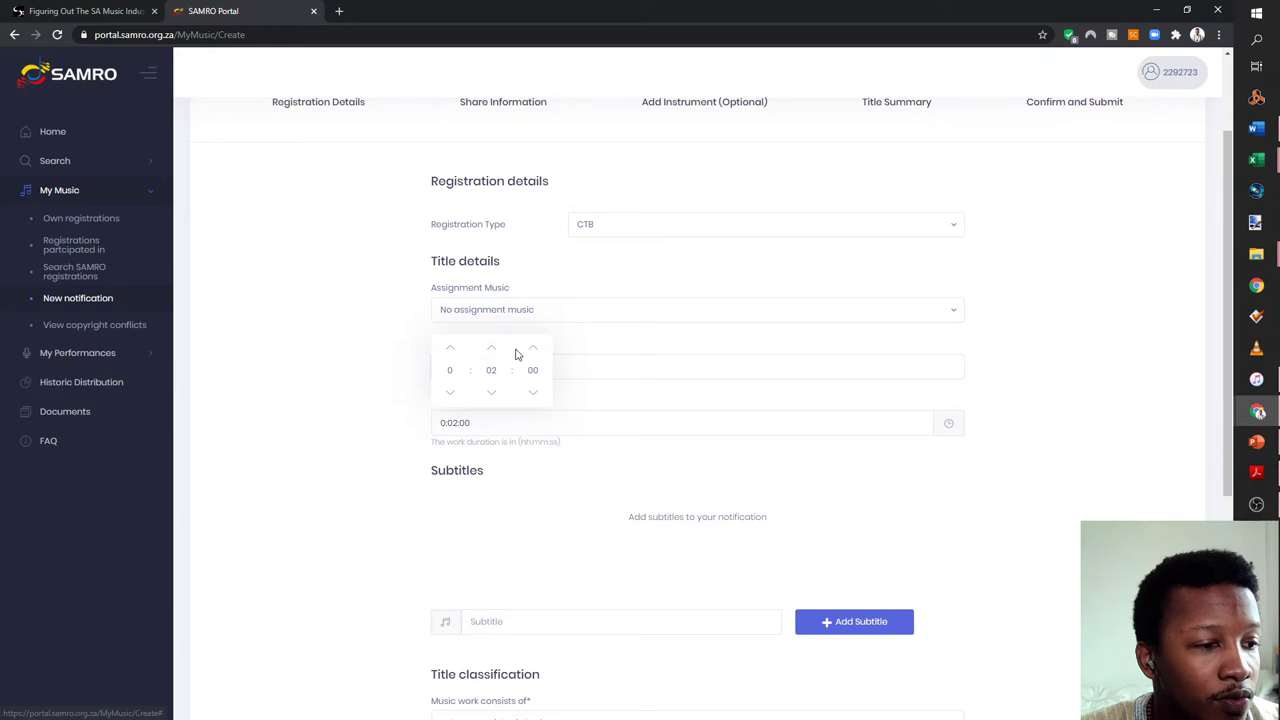
{"action": "left_click", "coordinate": [533, 350]}
{"action": "left_click", "coordinate": [533, 350]}
{"action": "left_click", "coordinate": [533, 350]}
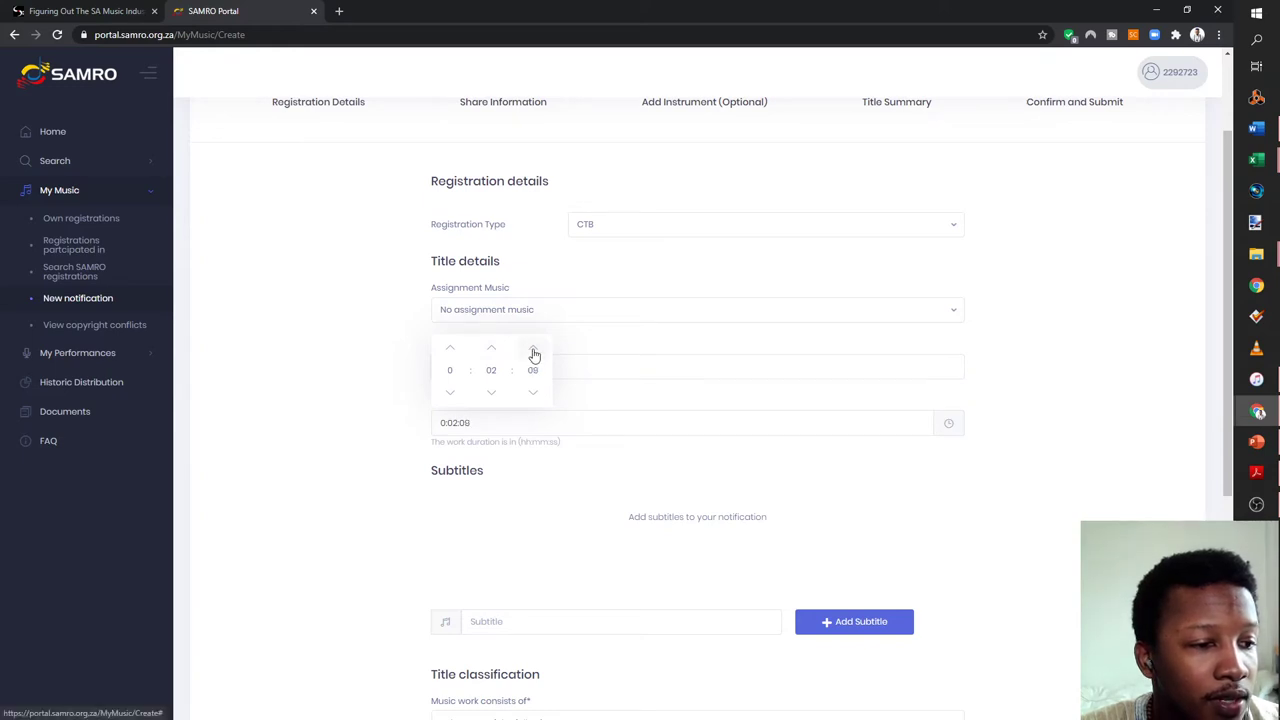
{"action": "left_click", "coordinate": [534, 350]}
{"action": "left_click", "coordinate": [534, 350]}
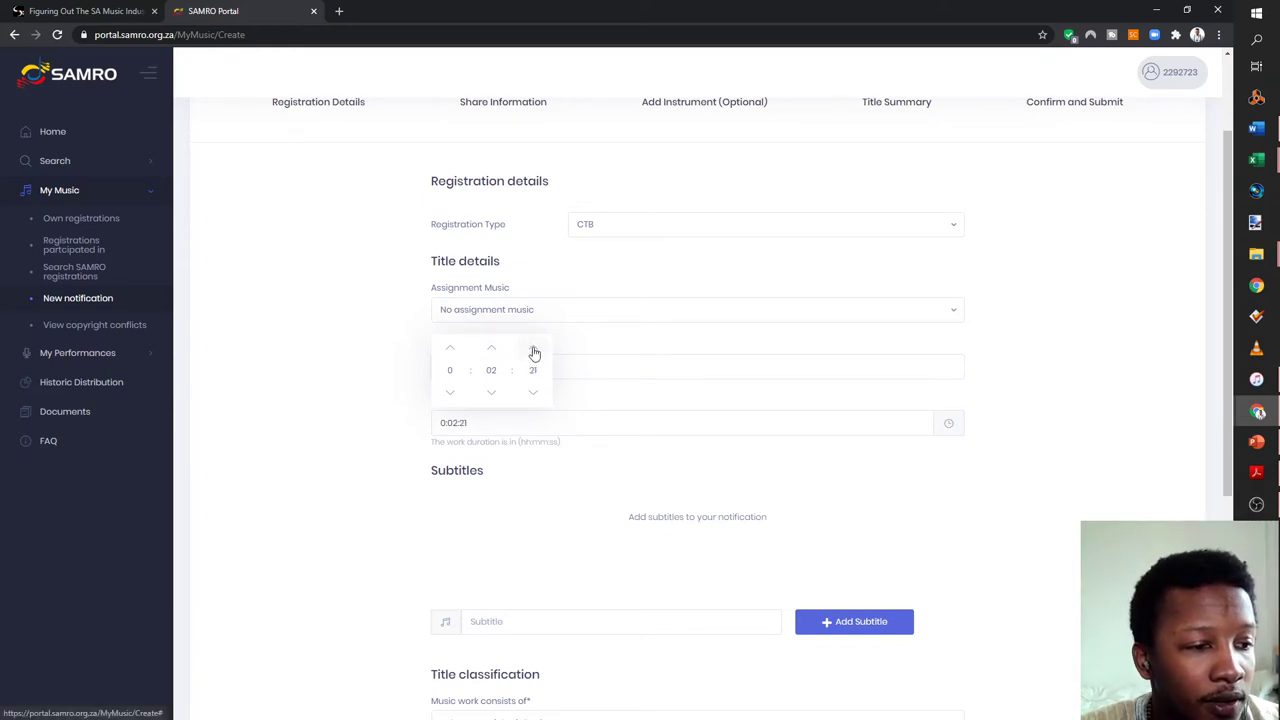
{"action": "left_click", "coordinate": [534, 350]}
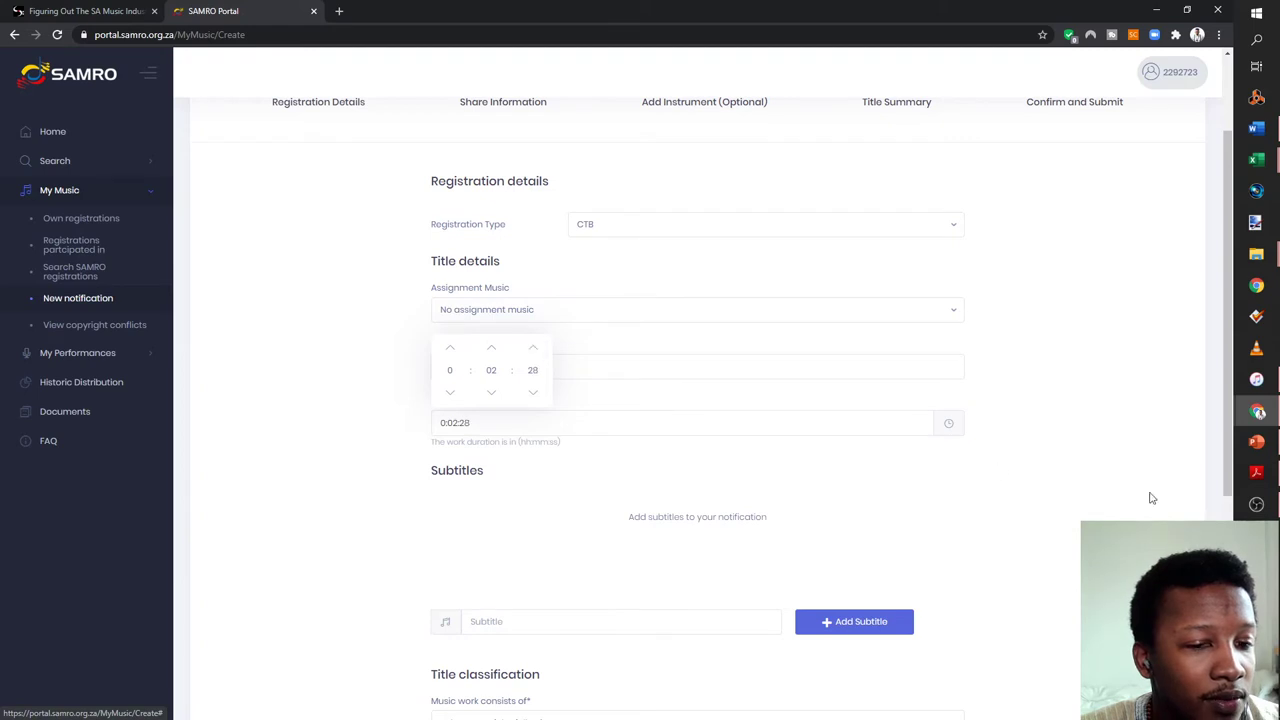
{"action": "mouse_move", "coordinate": [1250, 174]}
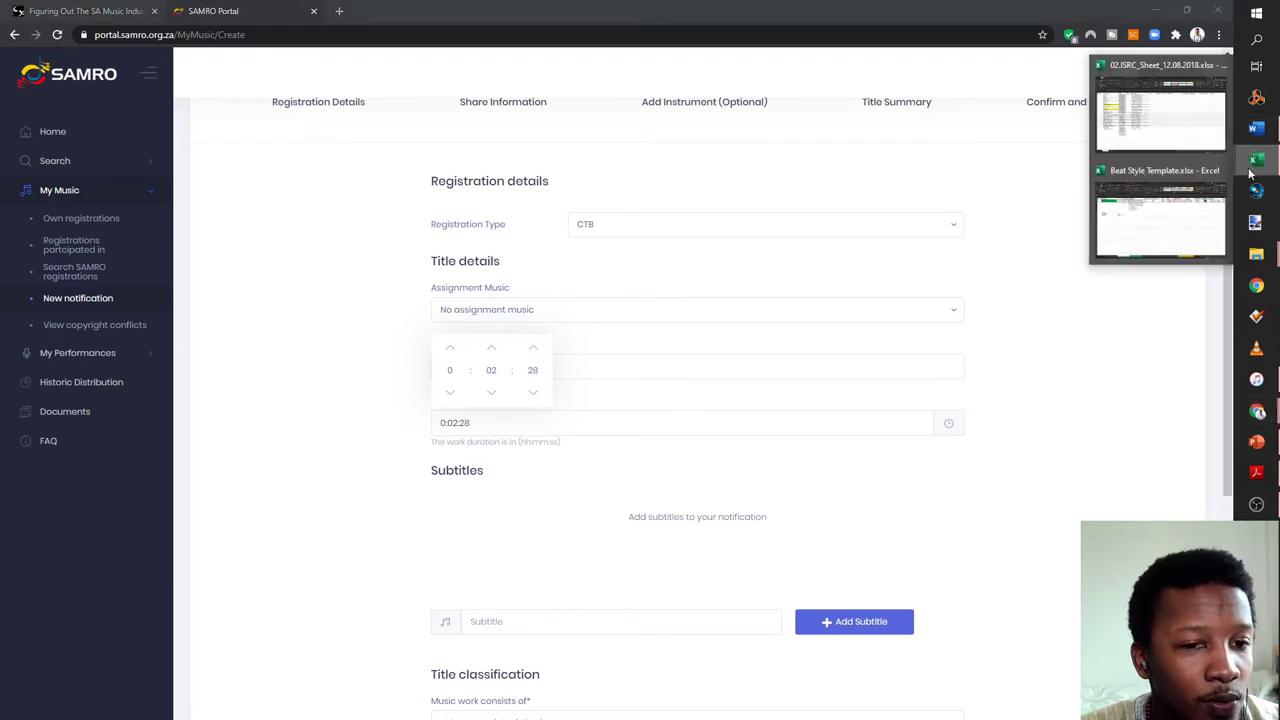
{"action": "left_click", "coordinate": [1165, 210]}
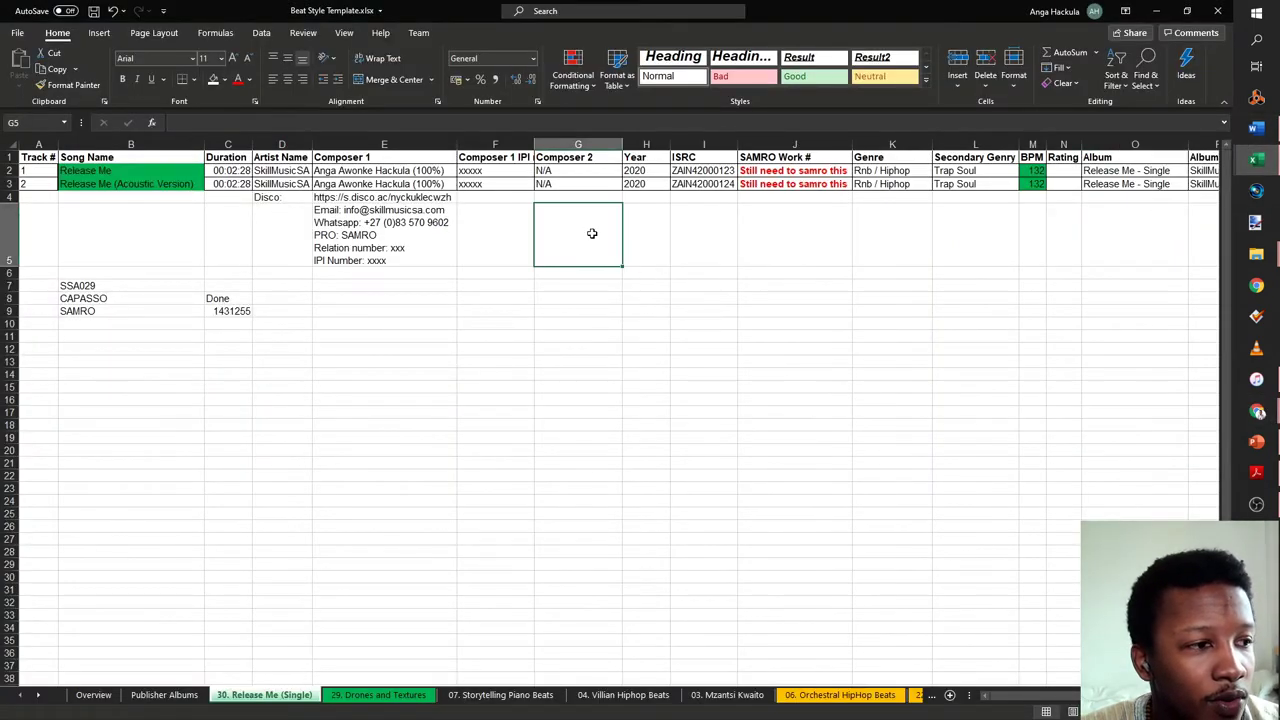
{"action": "left_click", "coordinate": [229, 170]}
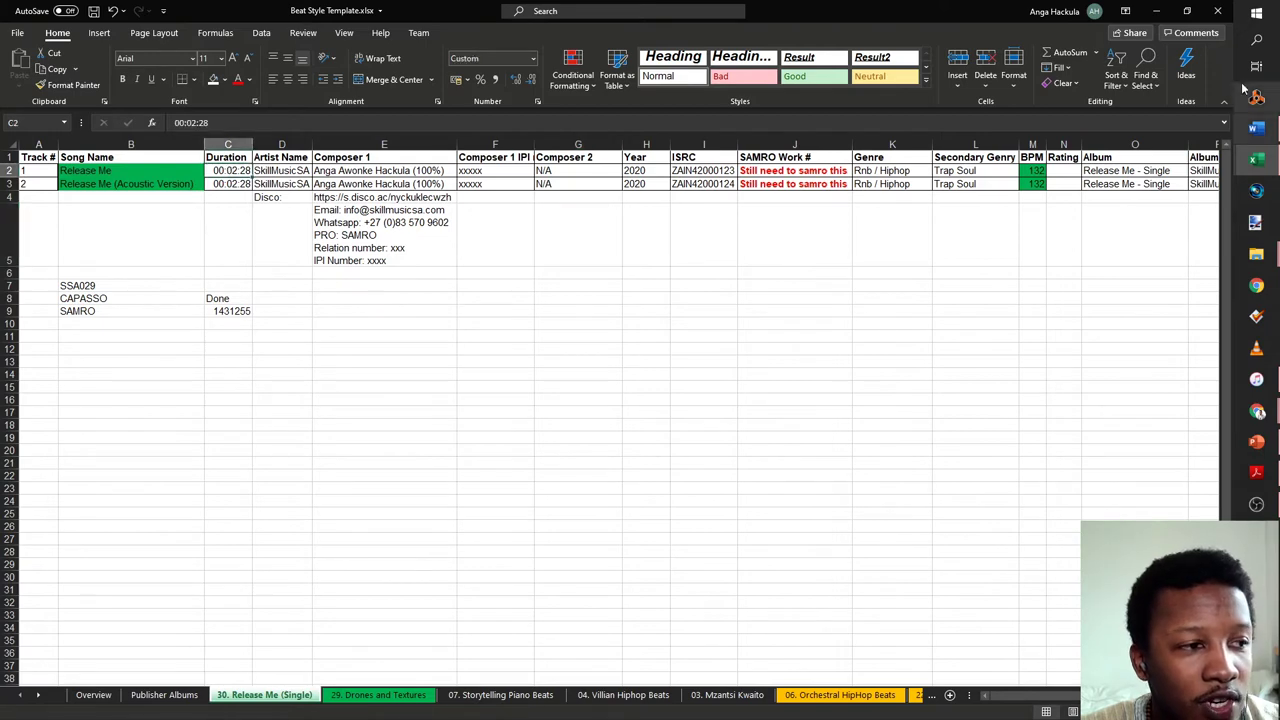
{"action": "left_click", "coordinate": [1157, 11]}
{"action": "left_click", "coordinate": [549, 463]}
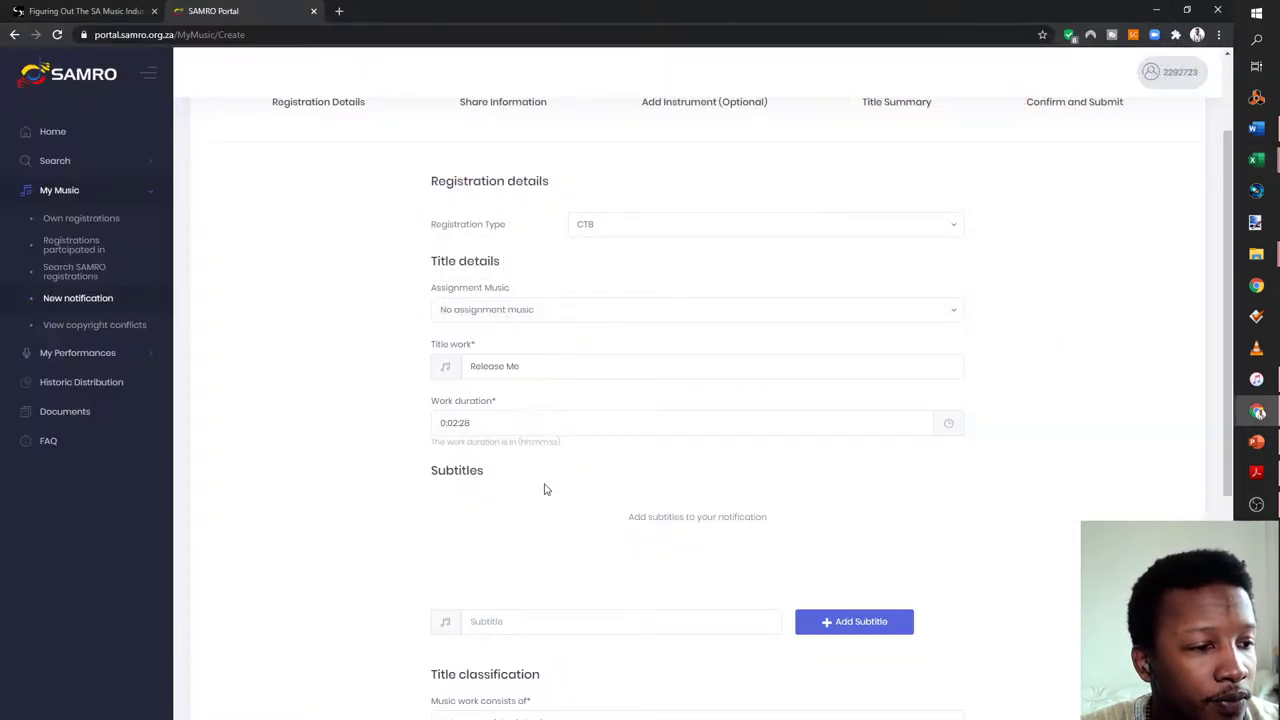
- Copy the title 'Release Me' and paste it into Subtitle after dismissing the blank-subtitle warning
{"action": "scroll", "coordinate": [516, 433], "scroll_direction": "down", "scroll_amount": 2}
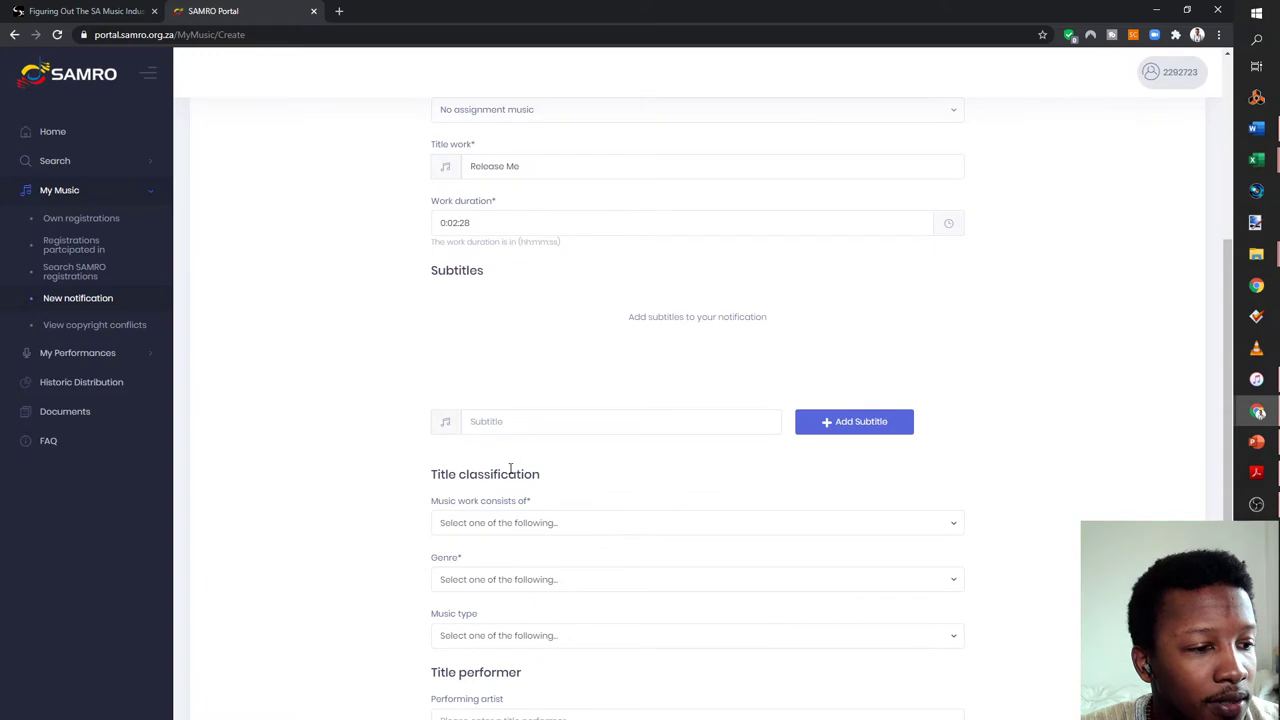
{"action": "scroll", "coordinate": [629, 345], "scroll_direction": "up", "scroll_amount": 1}
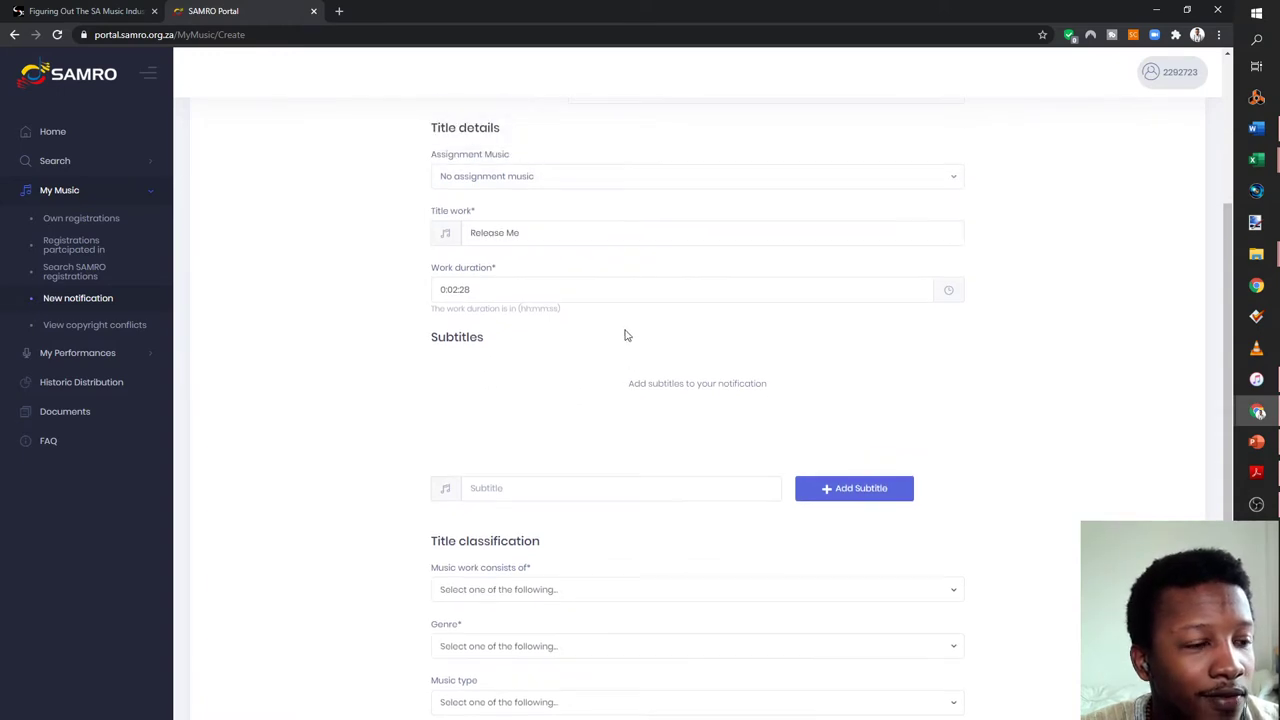
{"action": "left_click_drag", "start_coordinate": [528, 234], "coordinate": [448, 244]}
{"action": "key", "text": "ctrl+c"}
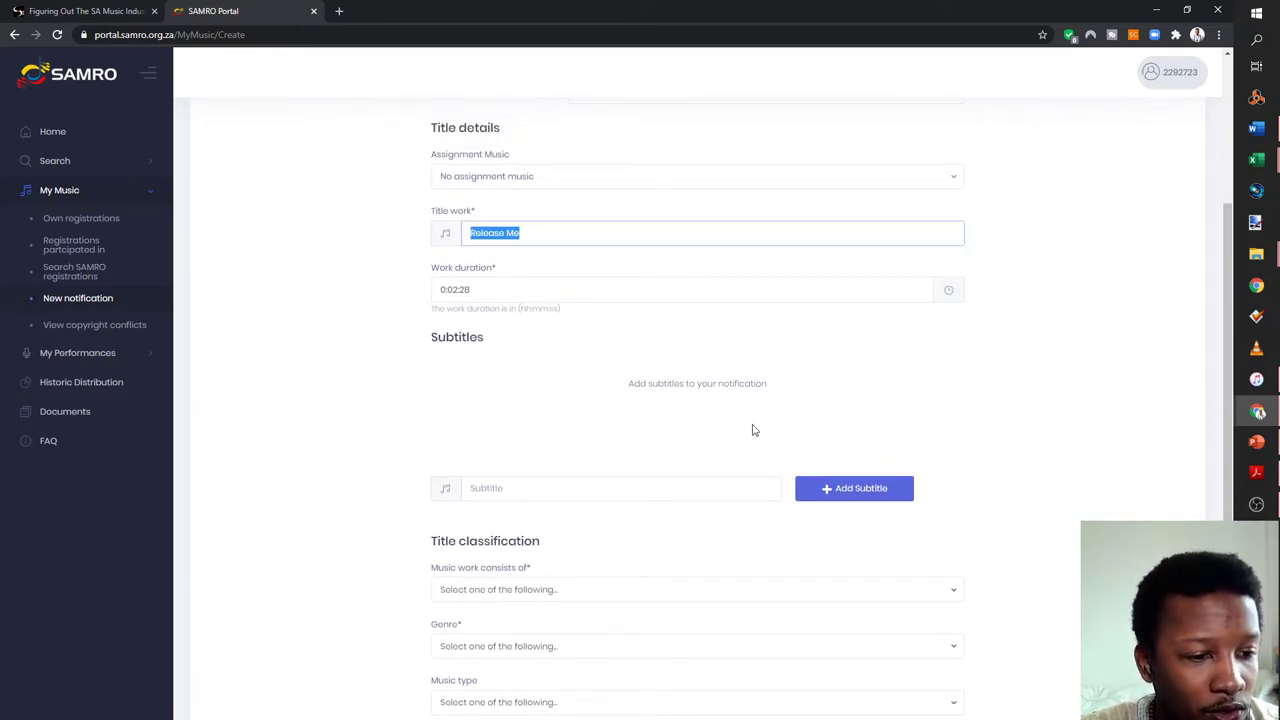
{"action": "left_click", "coordinate": [843, 488]}
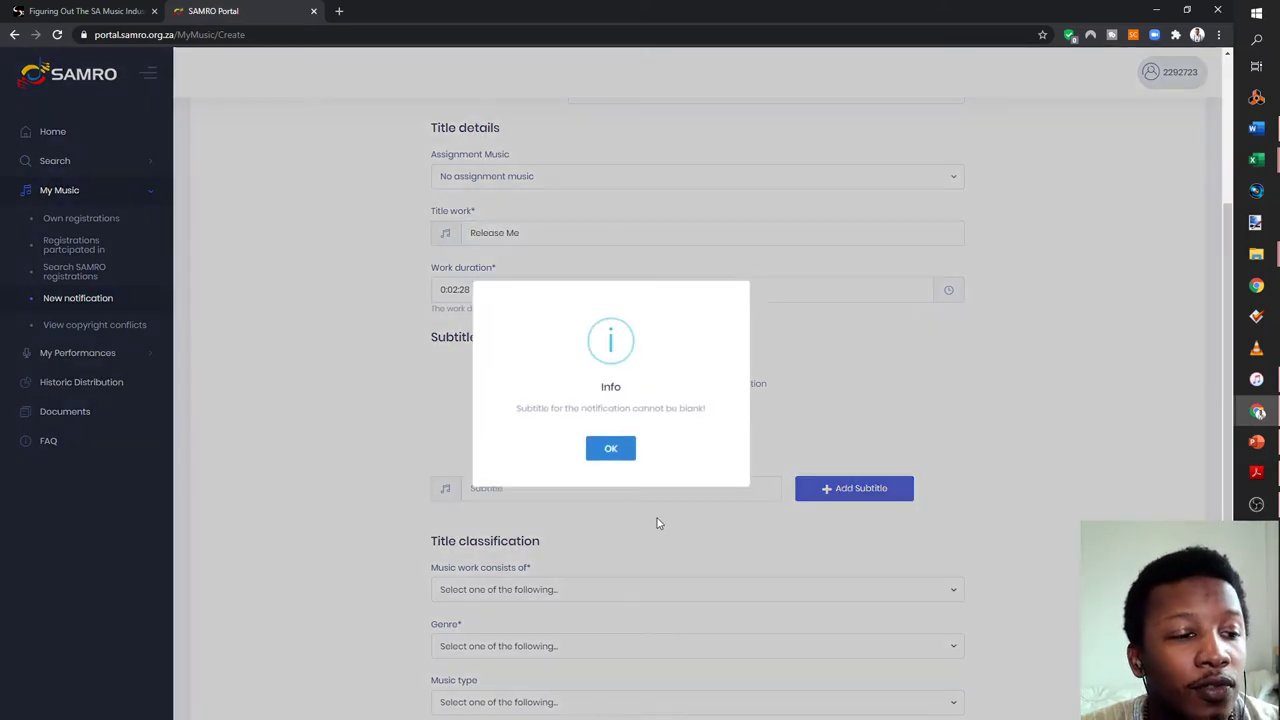
{"action": "left_click", "coordinate": [612, 460]}
{"action": "left_click", "coordinate": [573, 490]}
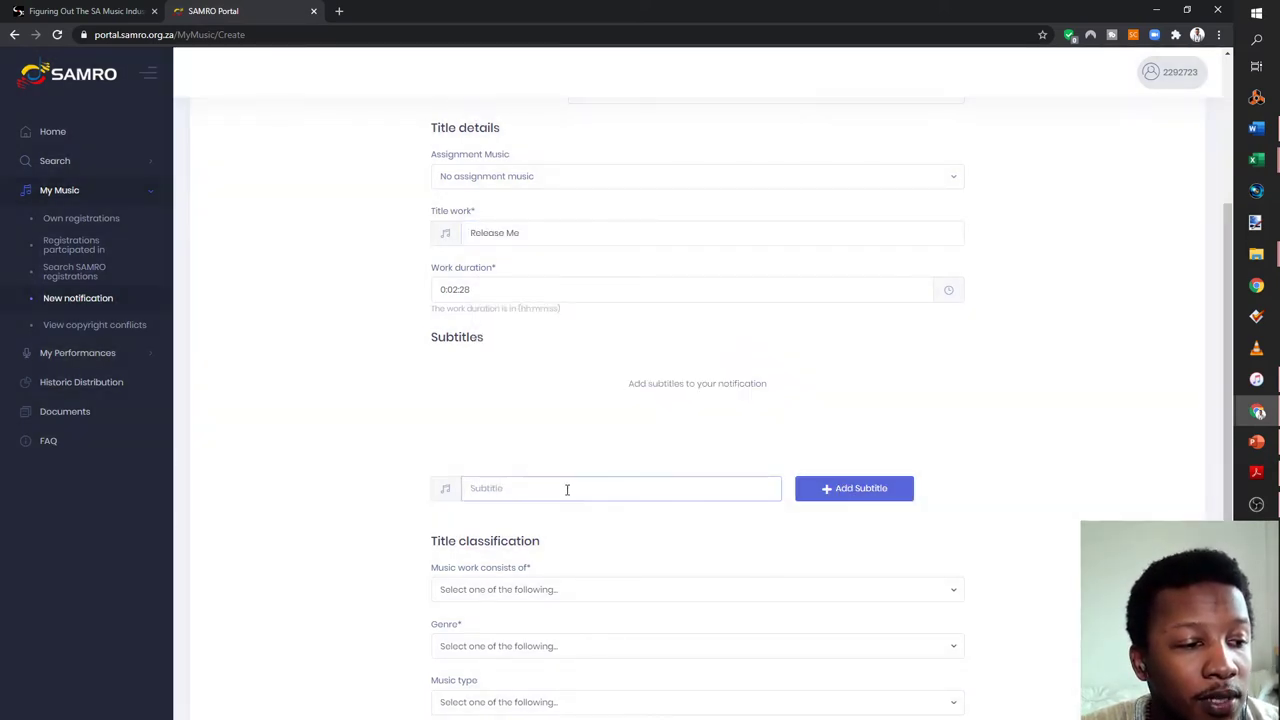
{"action": "key", "text": "ctrl+v"}
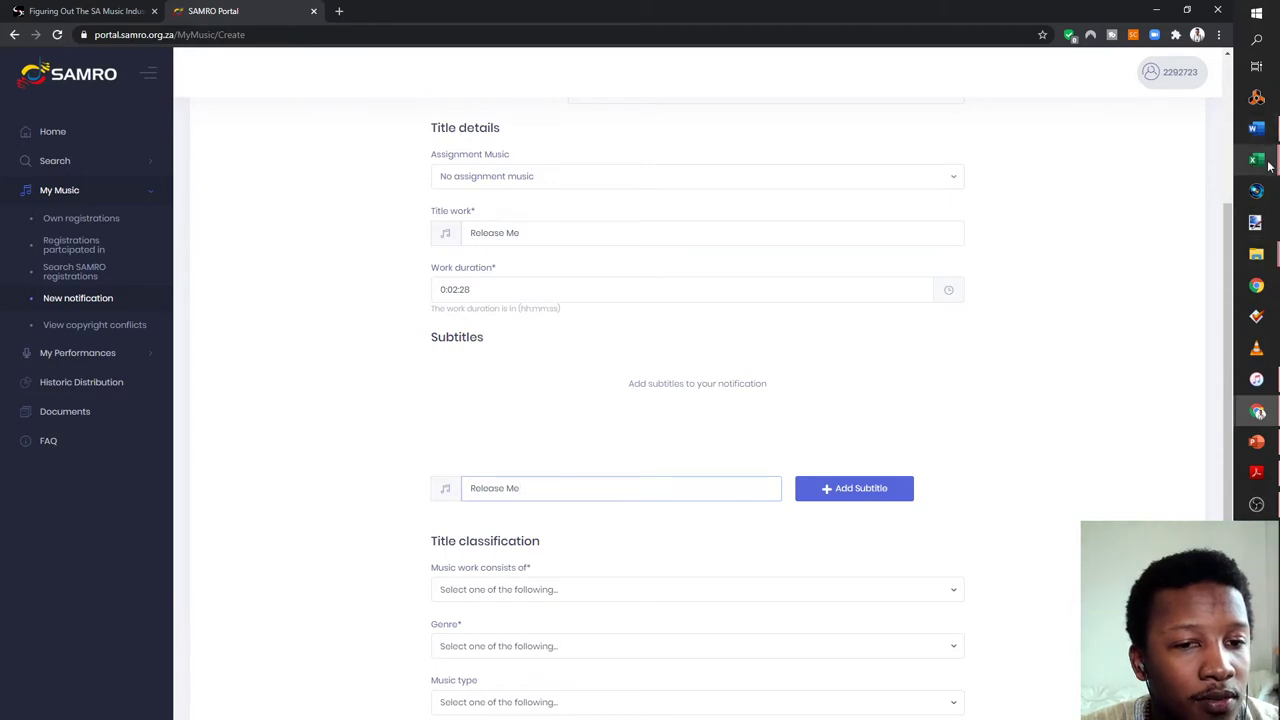
{"action": "left_click", "coordinate": [1256, 254]}
- Copy the Original .wav file's name in Explorer and paste it over the portal's subtitle text
{"action": "left_click", "coordinate": [1146, 312]}
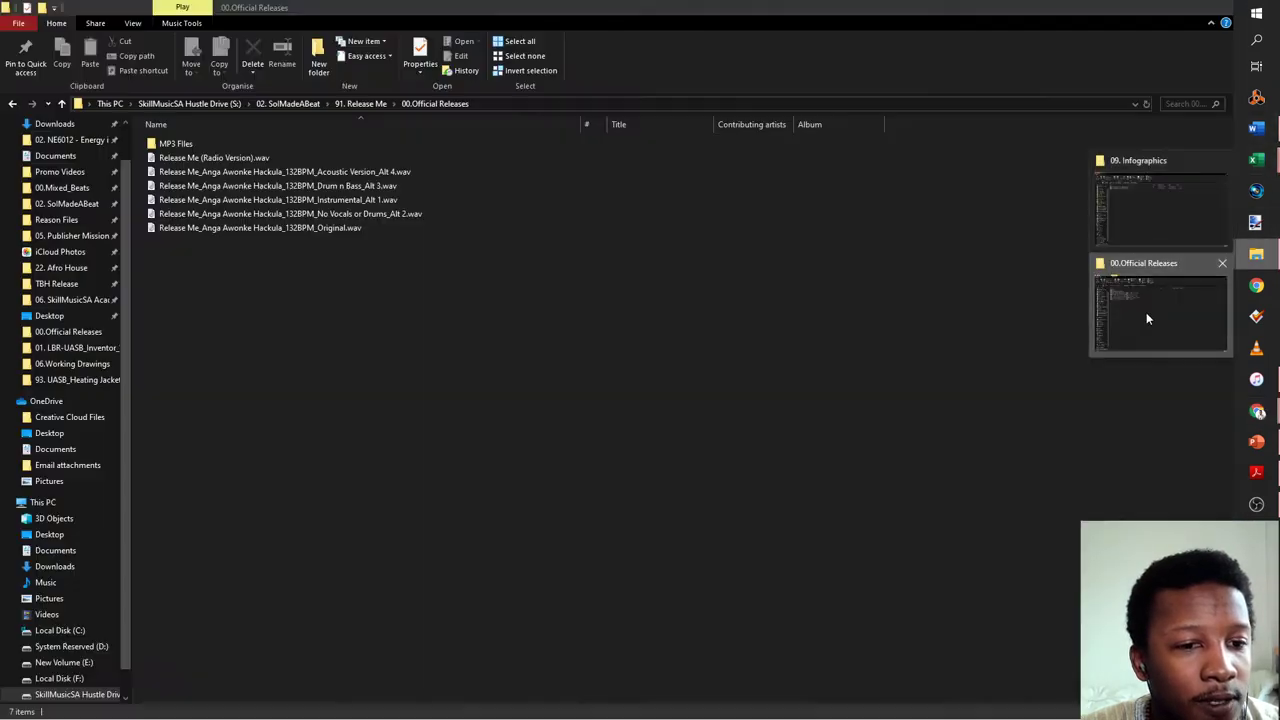
{"action": "left_click", "coordinate": [300, 229]}
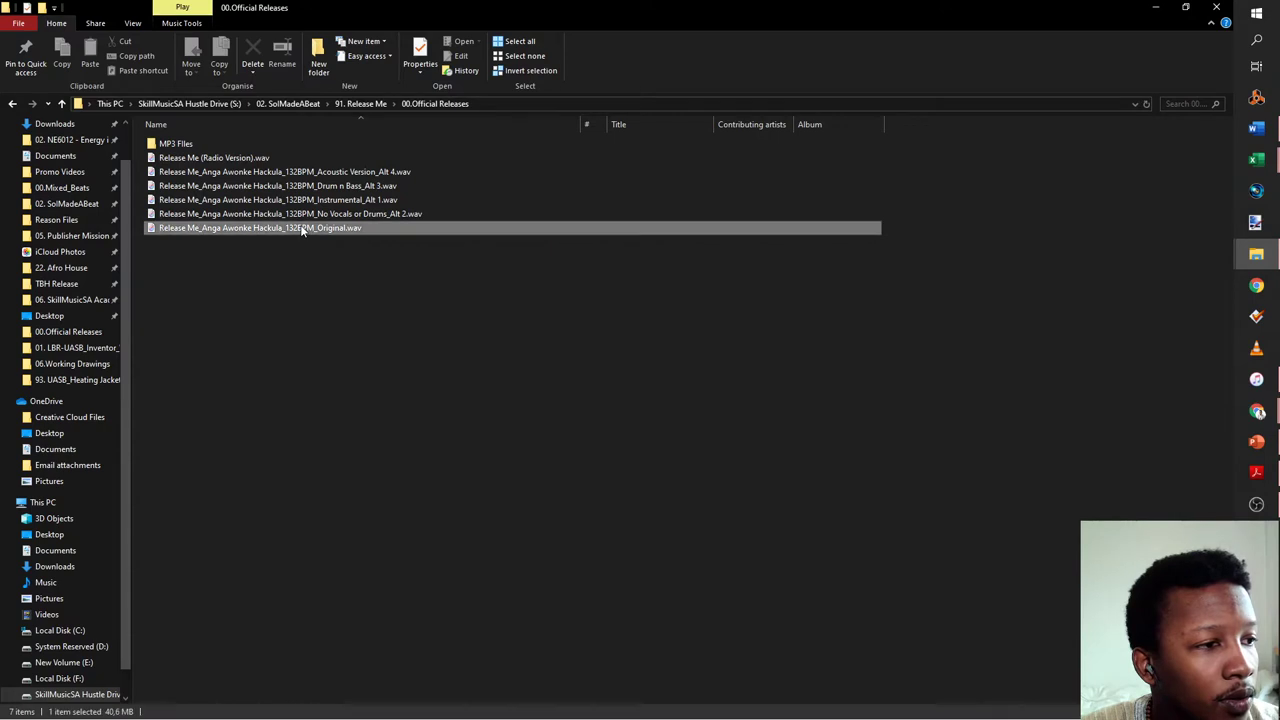
{"action": "key", "text": "F2"}
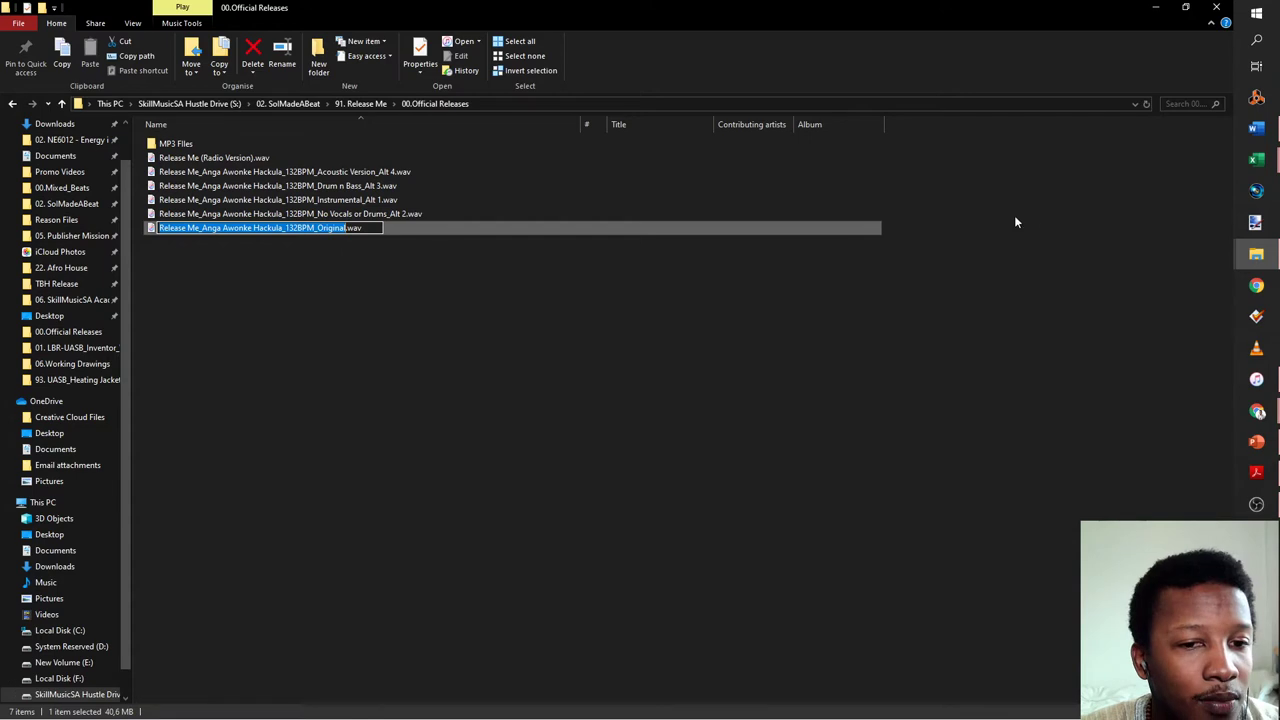
{"action": "mouse_move", "coordinate": [1257, 411]}
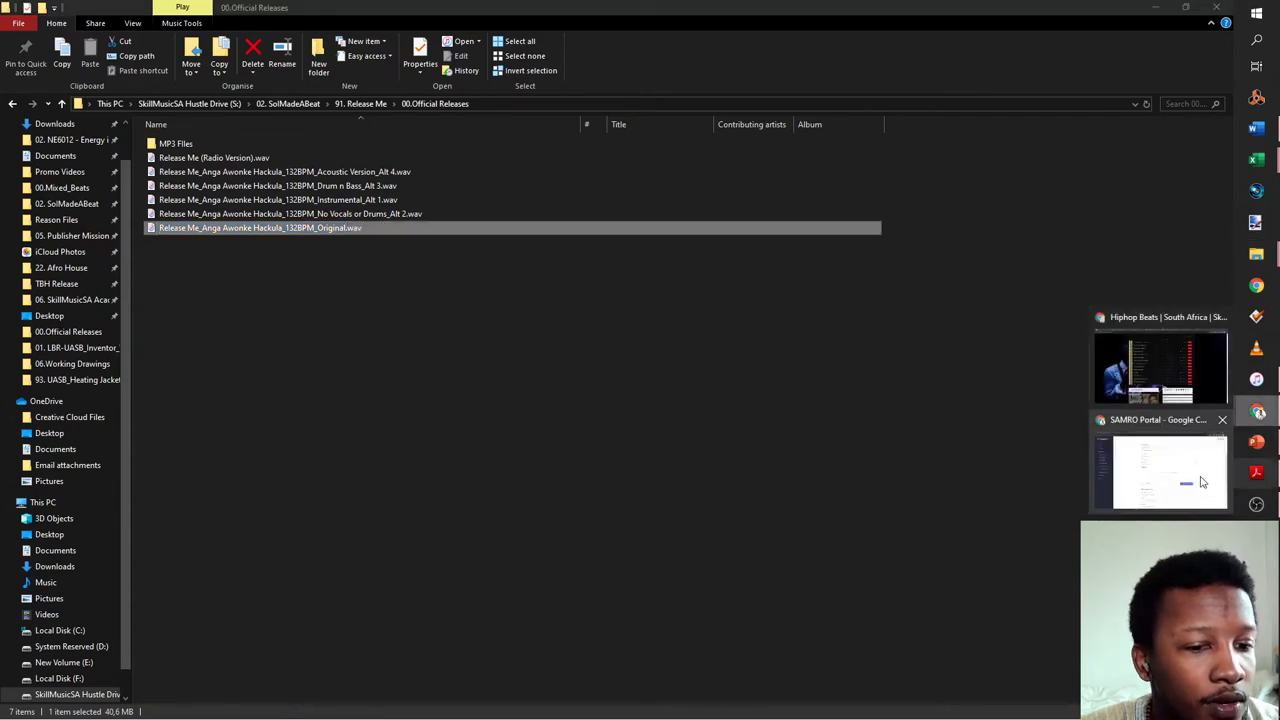
{"action": "left_click", "coordinate": [1160, 470]}
{"action": "key", "text": "ctrl+a"}
{"action": "type", "text": "Release Me_Anga Awonke Hackula_1328PM_Original"}
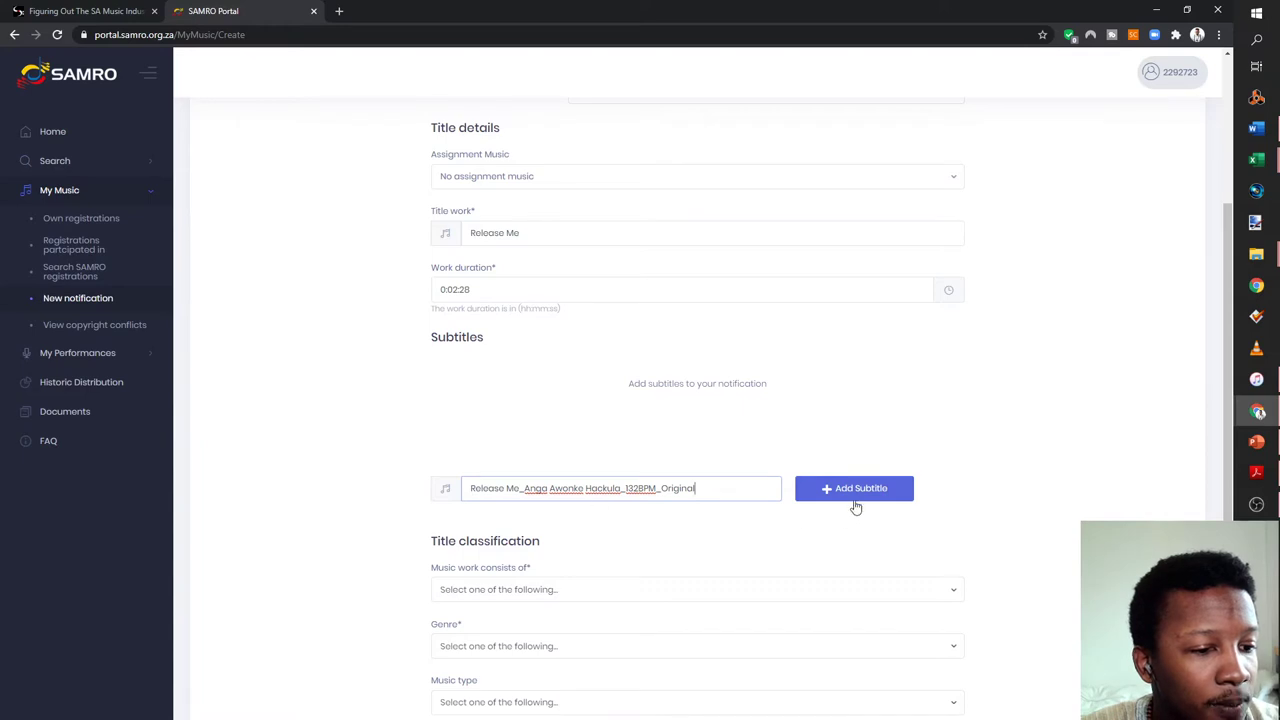
- Add the Original file name as a subtitle, then copy the Acoustic Version file's name in Explorer
{"action": "left_click", "coordinate": [850, 499]}
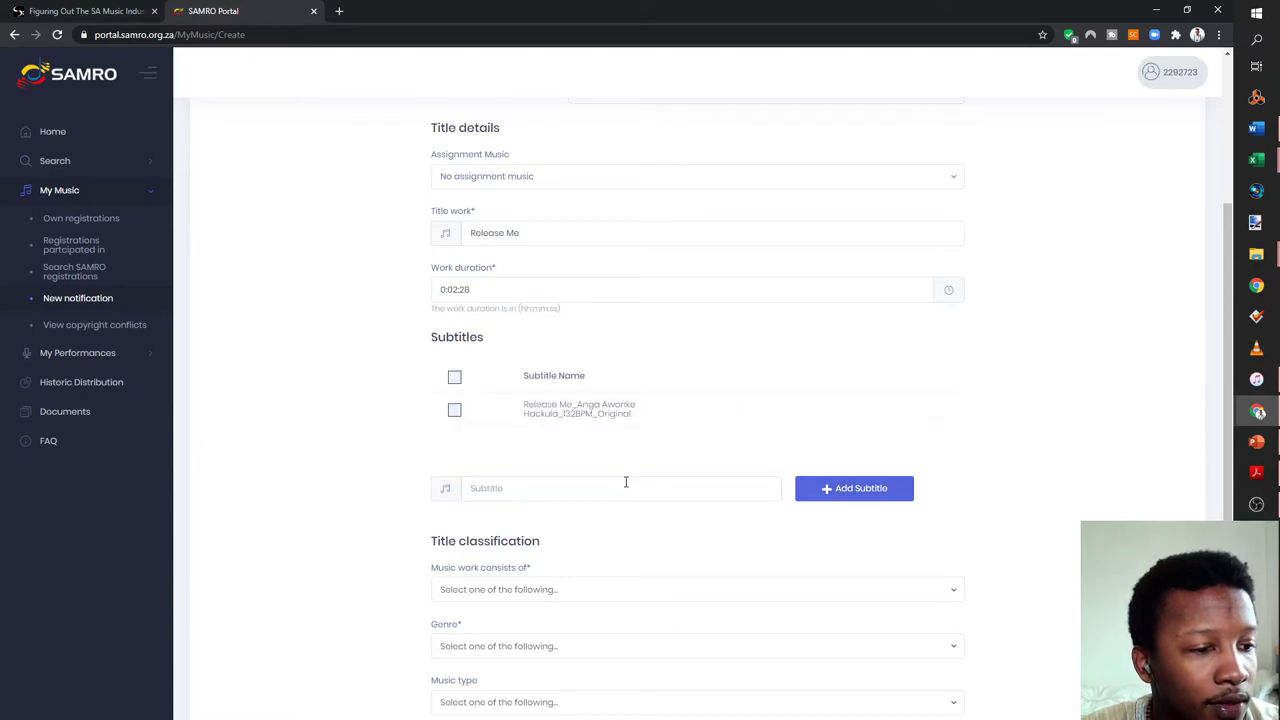
{"action": "mouse_move", "coordinate": [1250, 163]}
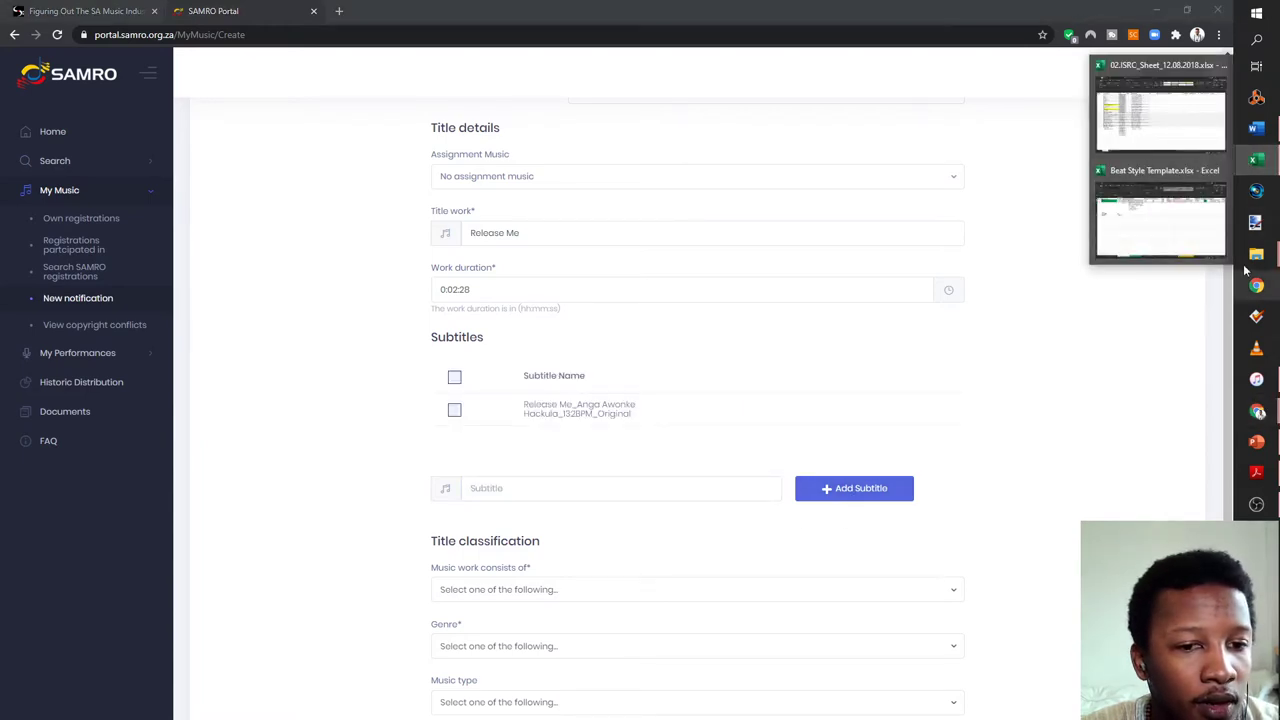
{"action": "mouse_move", "coordinate": [1252, 256]}
{"action": "left_click", "coordinate": [1162, 299]}
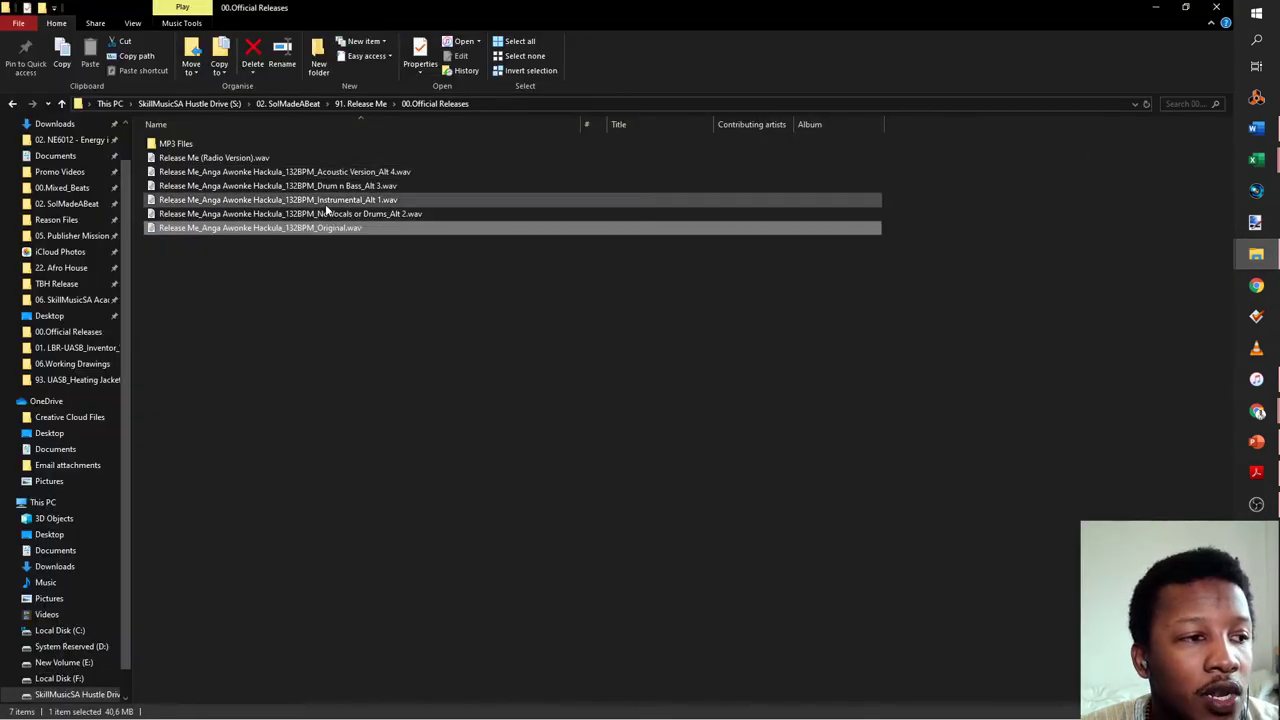
{"action": "left_click", "coordinate": [297, 176]}
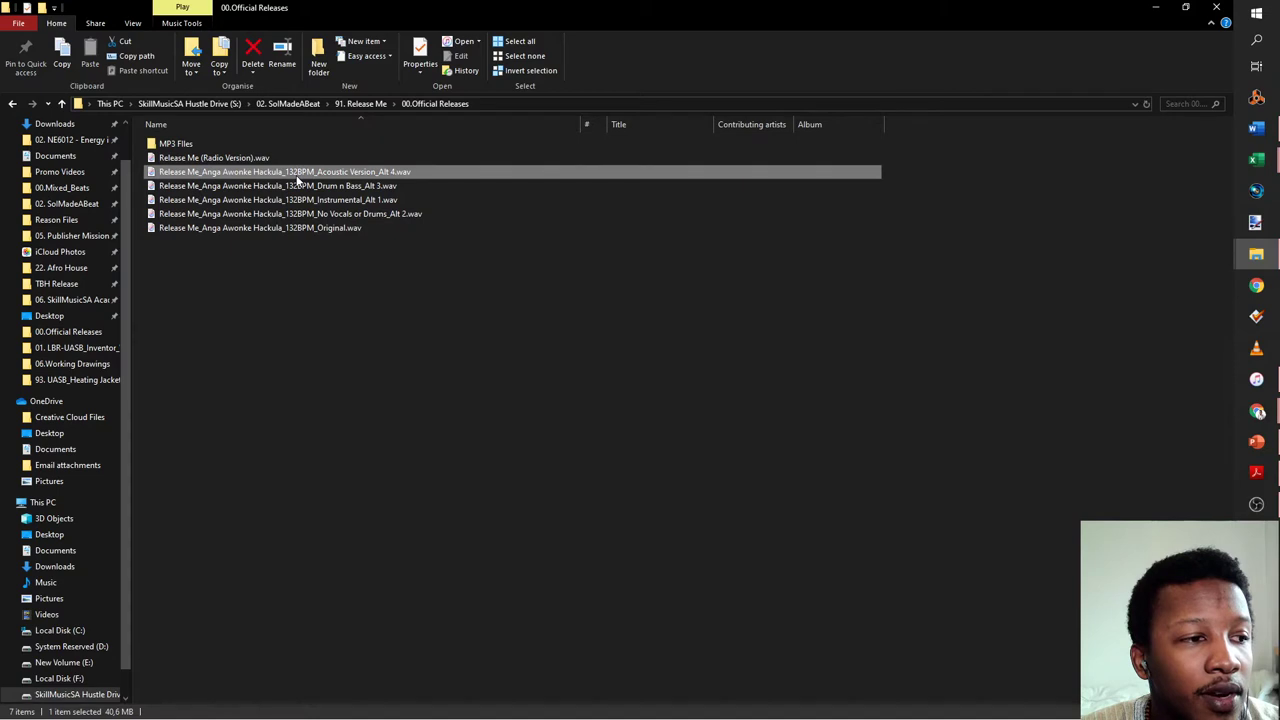
{"action": "key", "text": "F2"}
{"action": "key", "text": "ctrl+c"}
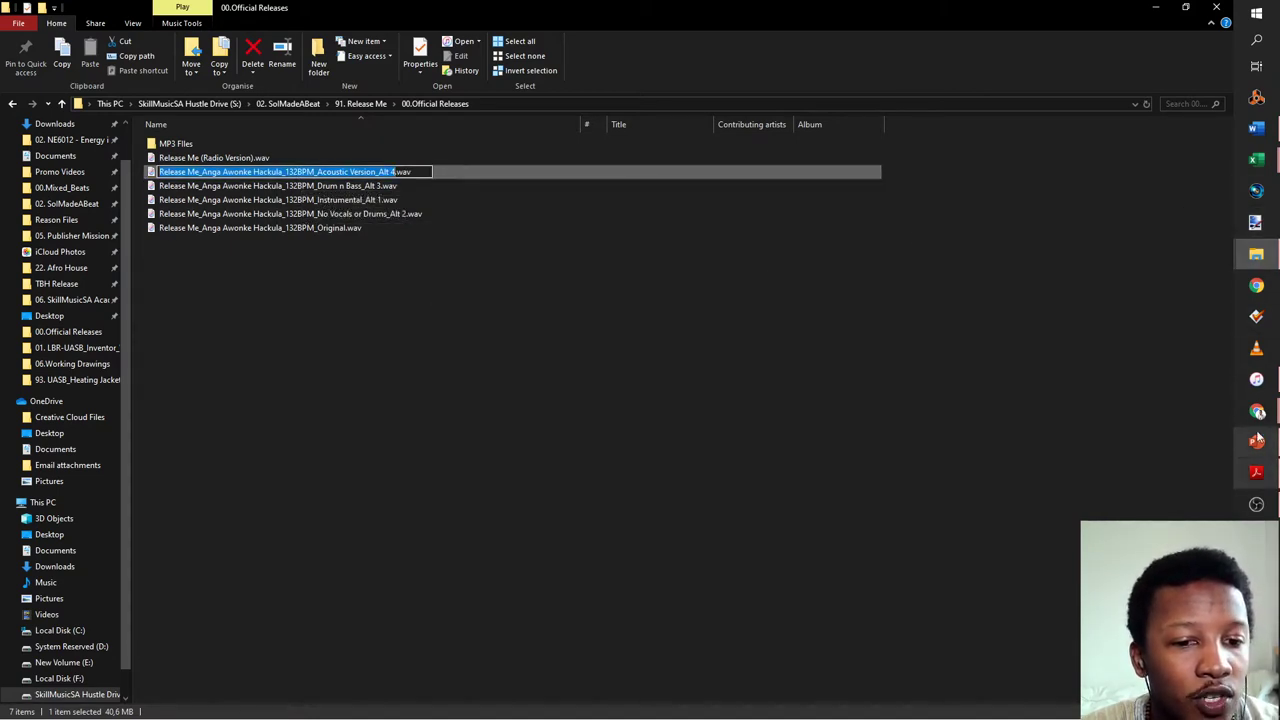
{"action": "mouse_move", "coordinate": [1258, 415]}
{"action": "left_click", "coordinate": [1150, 470]}
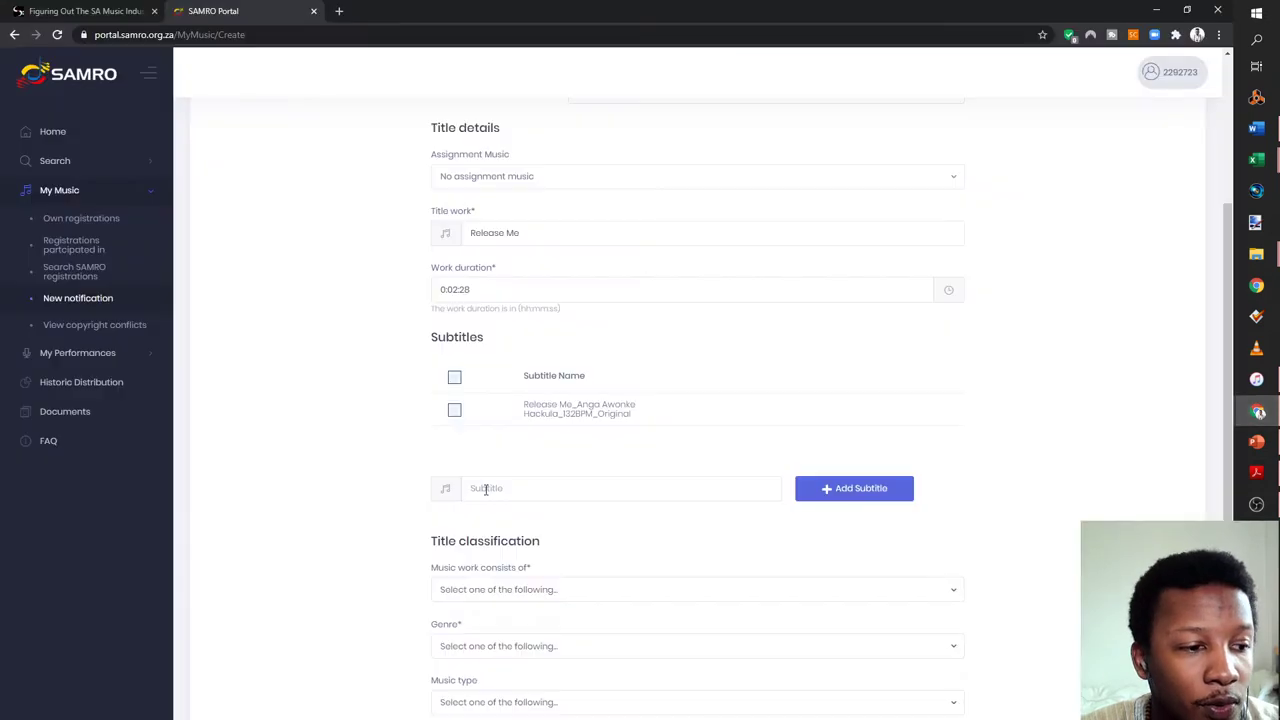
- Paste the Acoustic Version file name into Subtitle, then delete it, leaving the entry empty
{"action": "left_click", "coordinate": [538, 490]}
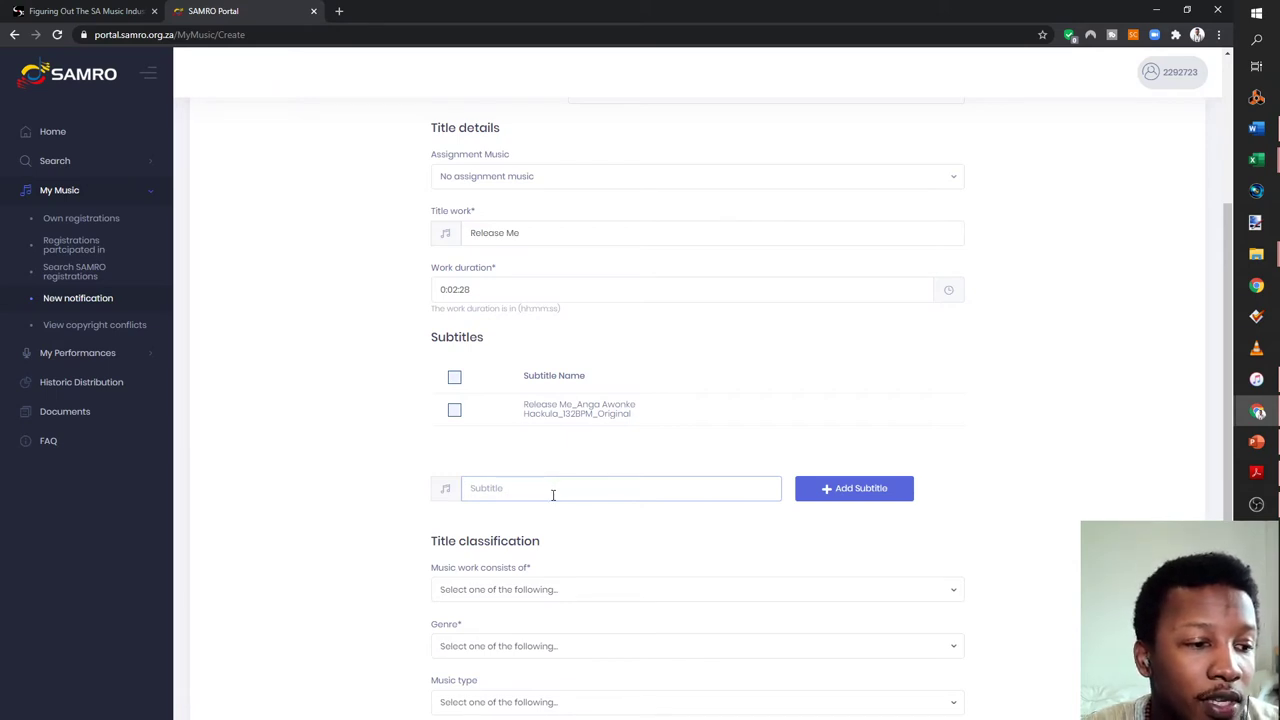
{"action": "key", "text": "ctrl+v"}
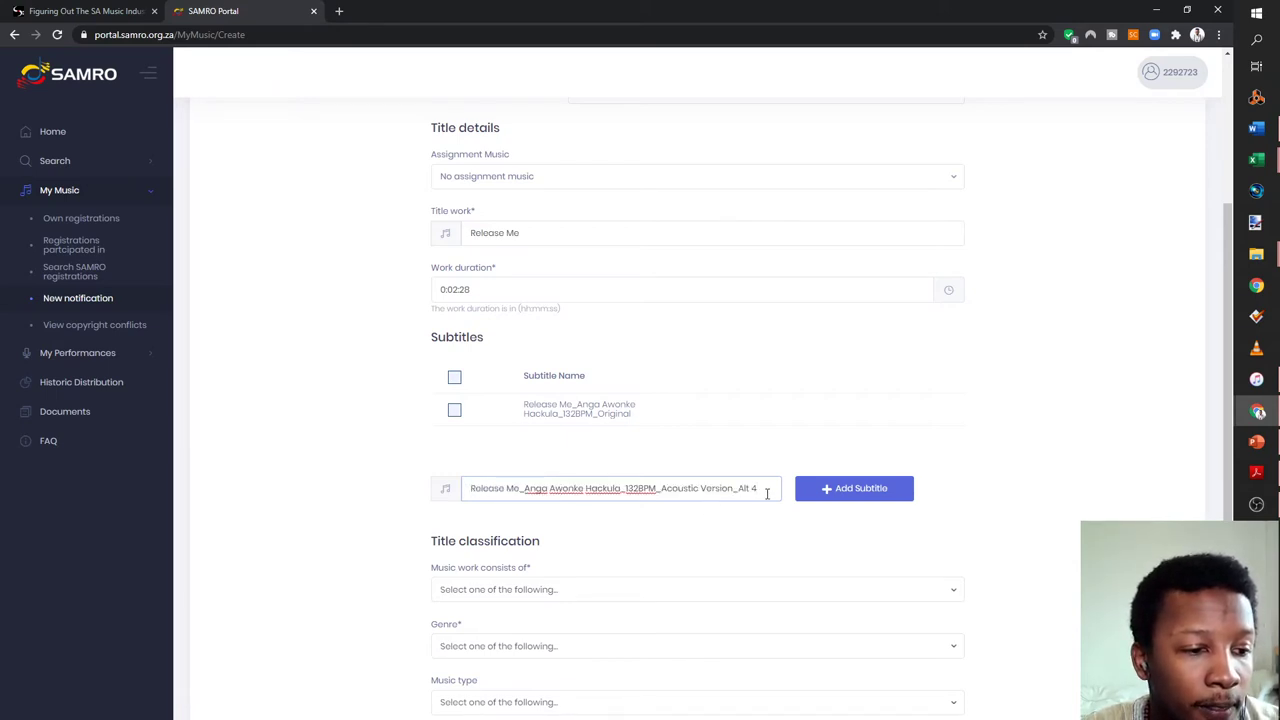
{"action": "left_click_drag", "start_coordinate": [770, 488], "coordinate": [383, 457]}
{"action": "left_click", "coordinate": [641, 547]}
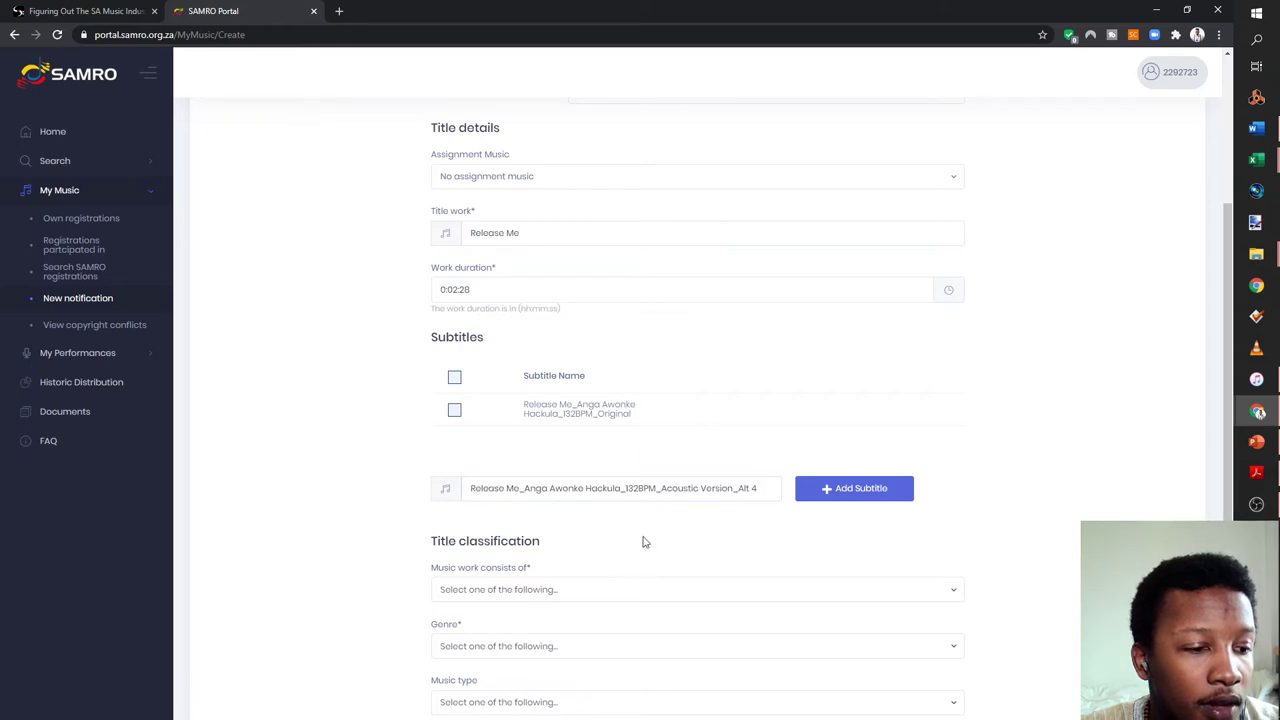
{"action": "left_click_drag", "start_coordinate": [775, 492], "coordinate": [432, 496]}
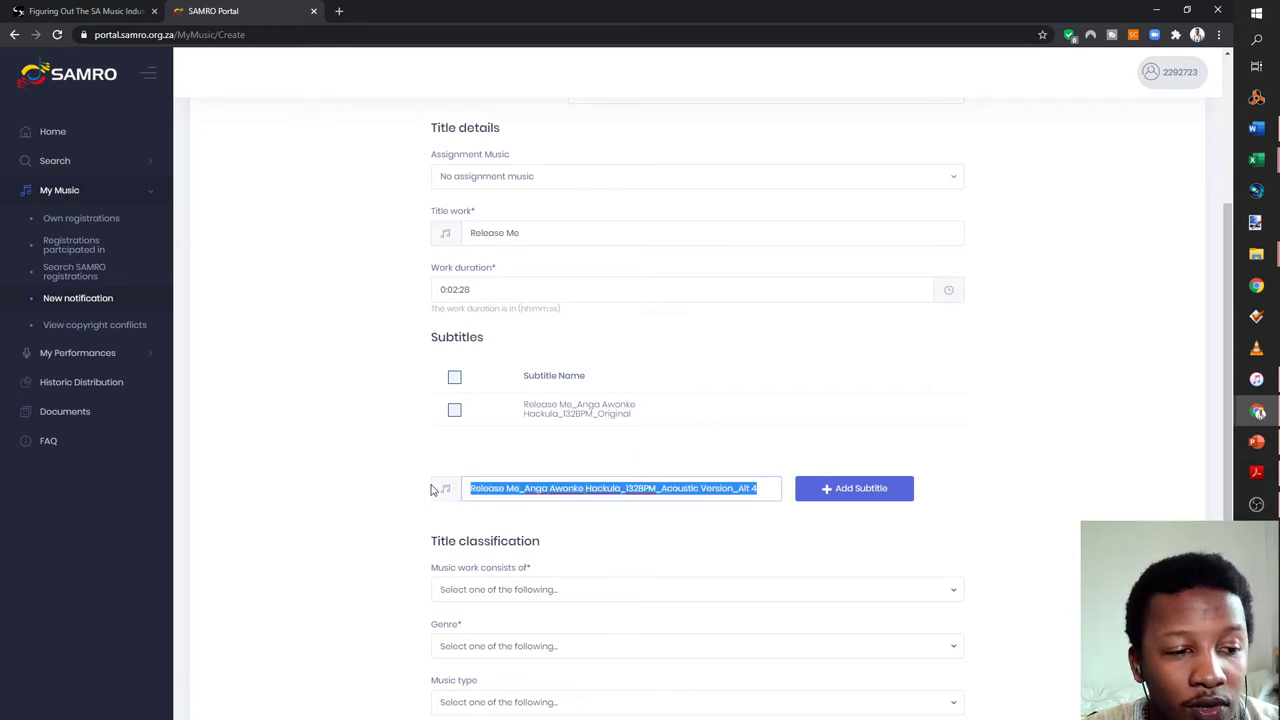
{"action": "key", "text": "BackSpace"}
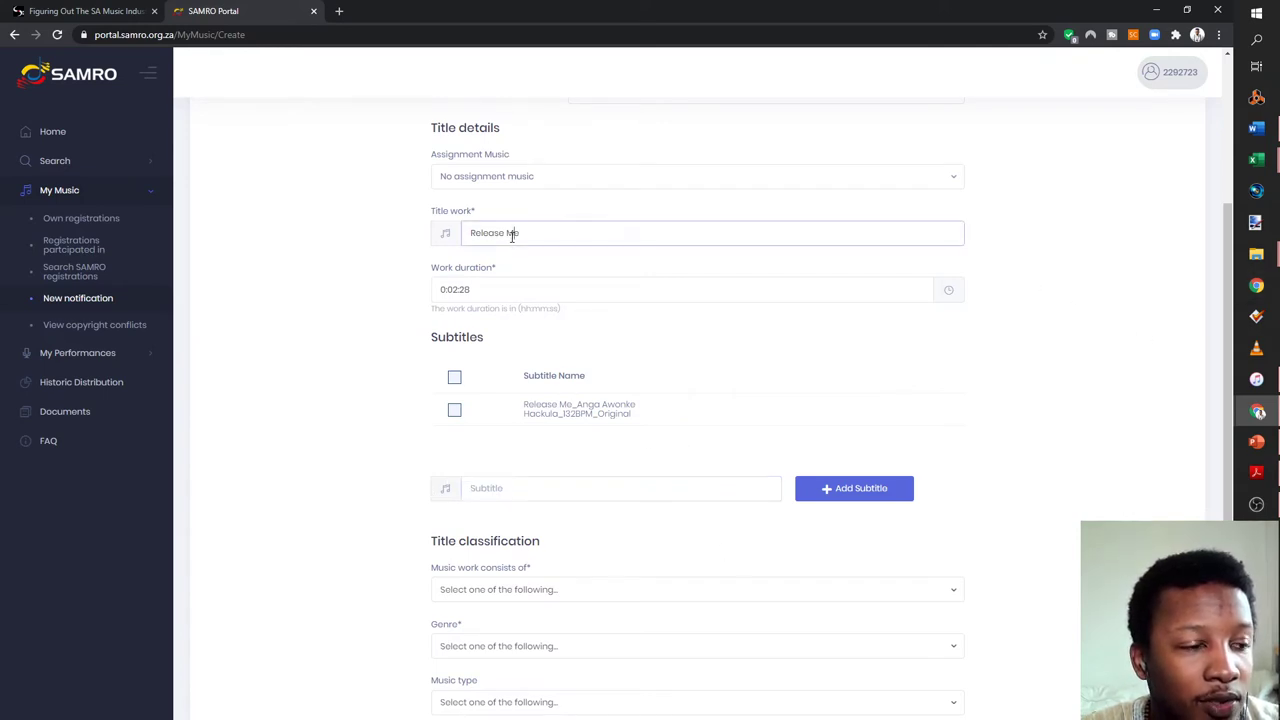
- Set the work to consist of Music and text, genre Popular, music type Hip Hop
{"action": "scroll", "coordinate": [490, 555], "scroll_direction": "down", "scroll_amount": 2}
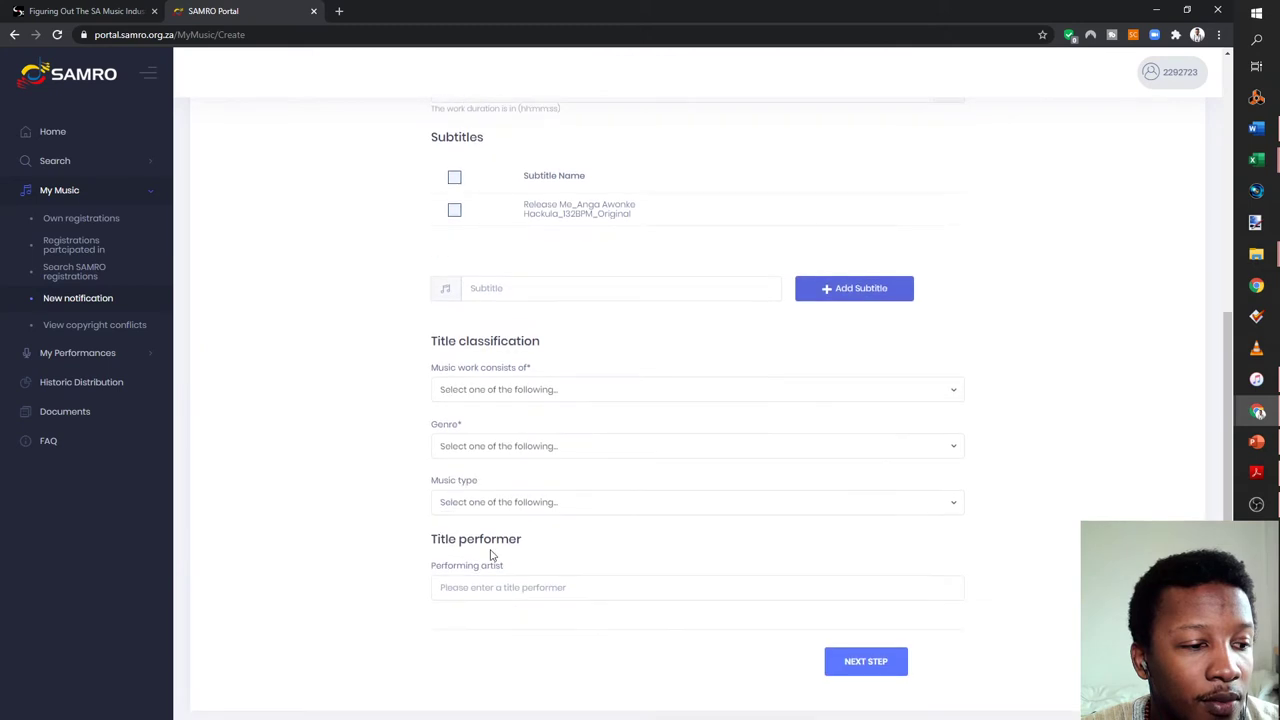
{"action": "left_click", "coordinate": [555, 396]}
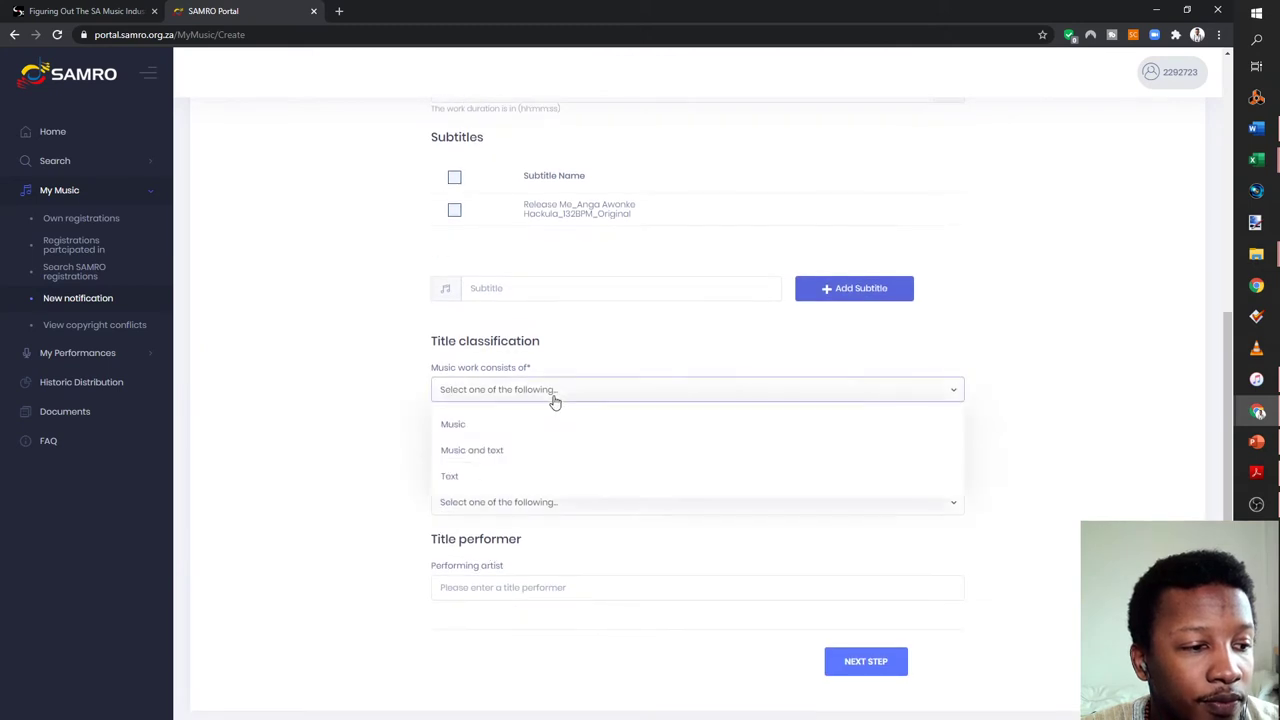
{"action": "left_click", "coordinate": [466, 450]}
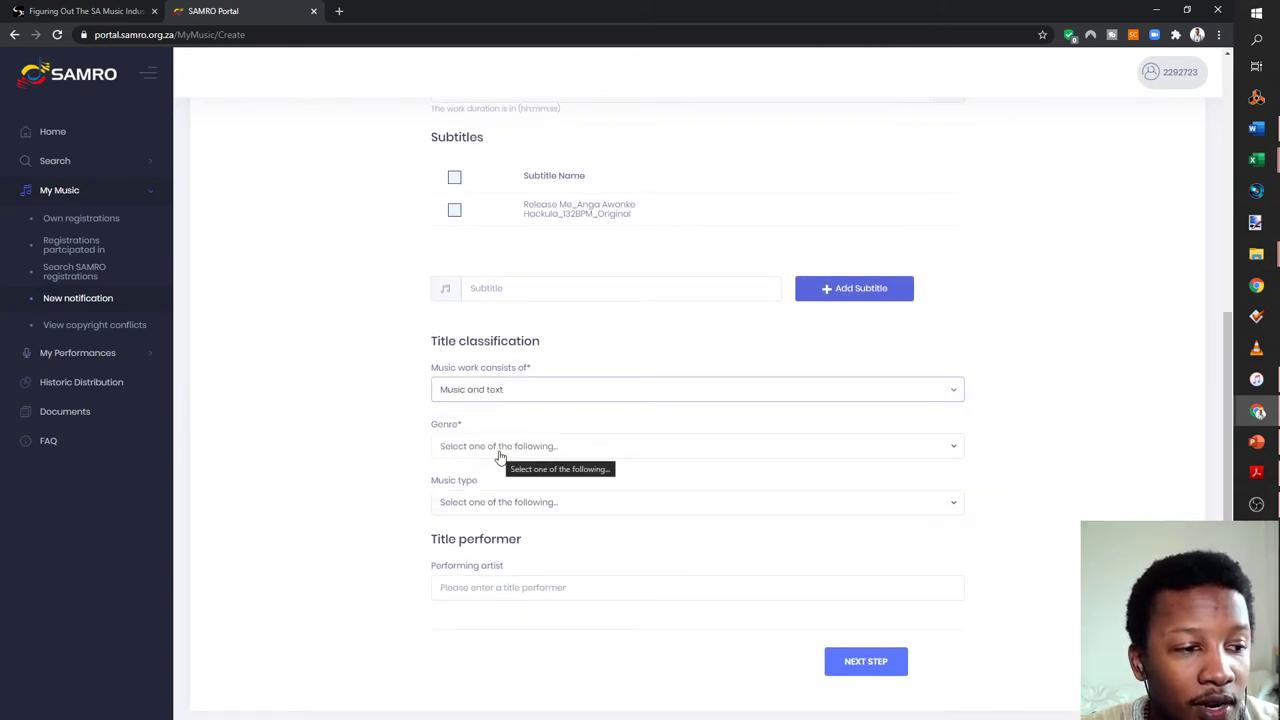
{"action": "left_click", "coordinate": [498, 450]}
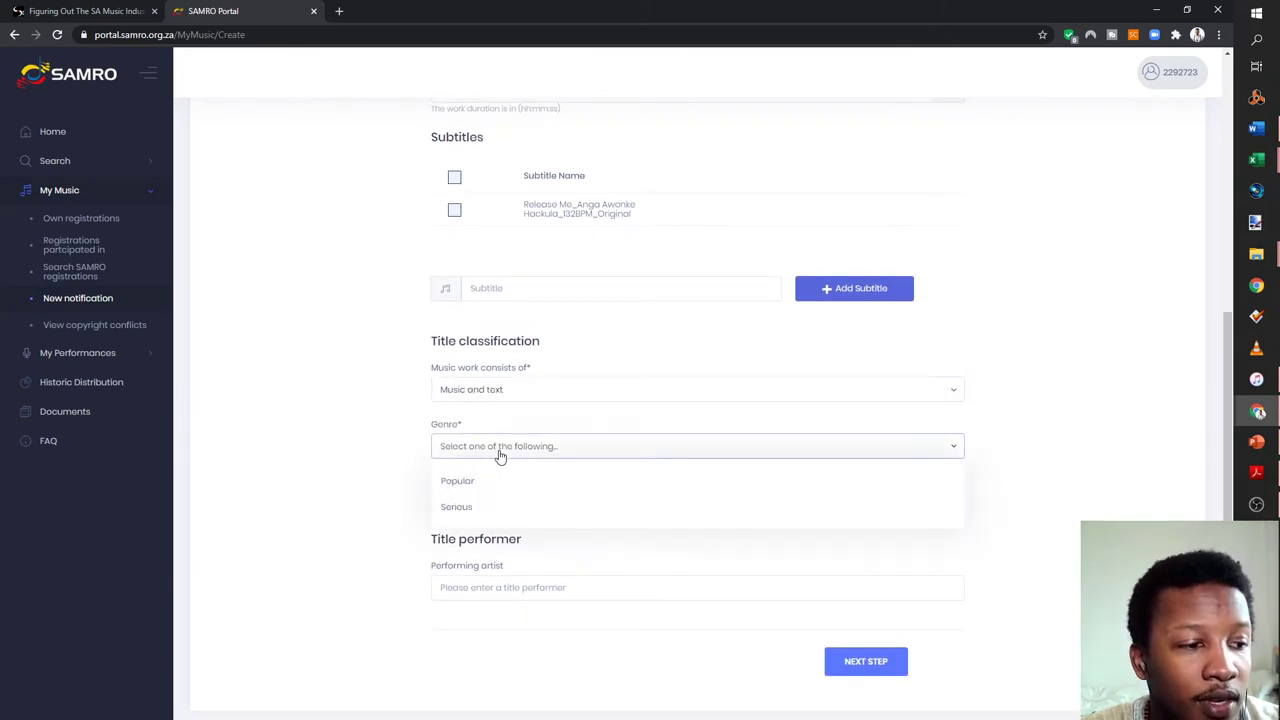
{"action": "left_click", "coordinate": [457, 484]}
{"action": "left_click", "coordinate": [527, 504]}
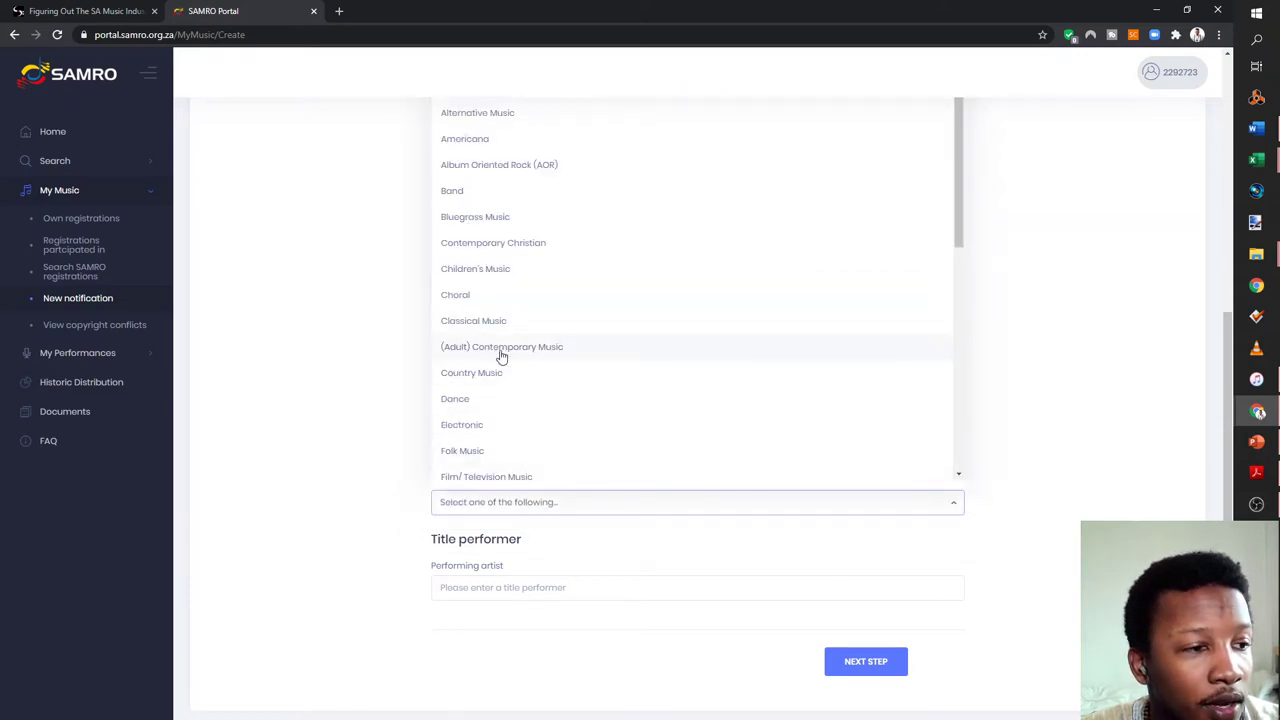
{"action": "scroll", "coordinate": [501, 357], "scroll_direction": "down", "scroll_amount": 3}
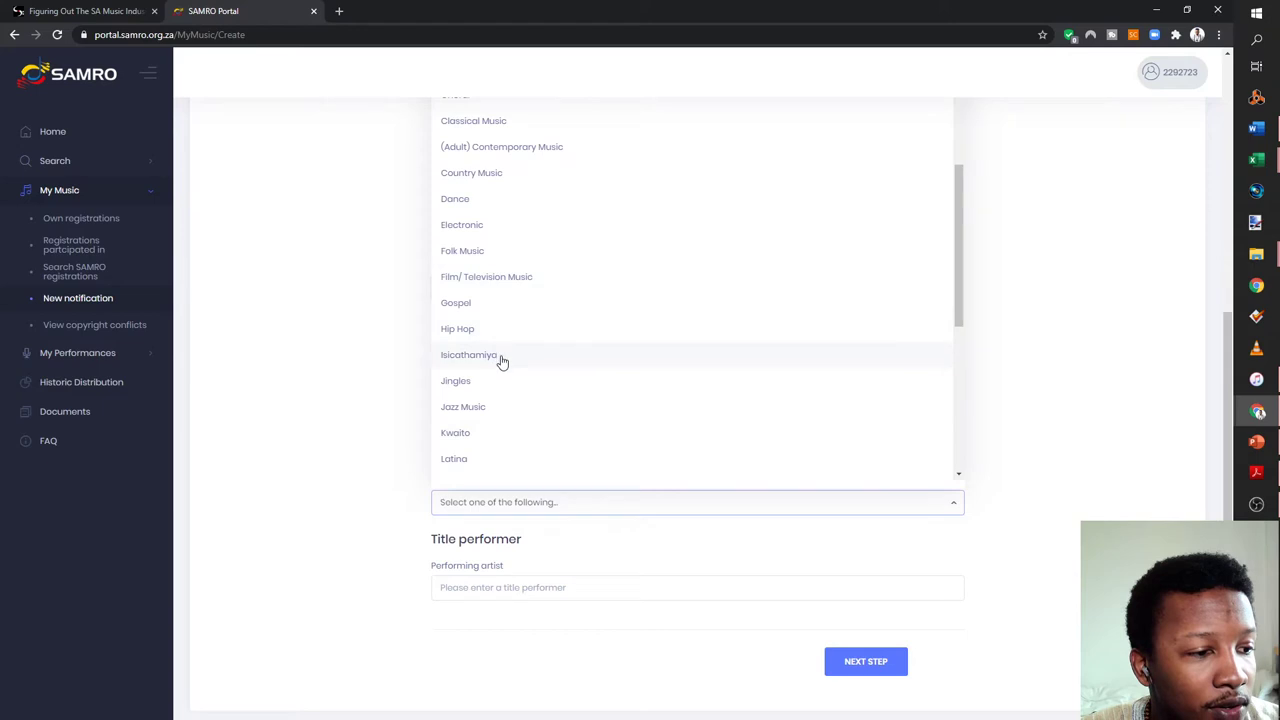
{"action": "scroll", "coordinate": [502, 362], "scroll_direction": "down", "scroll_amount": 4}
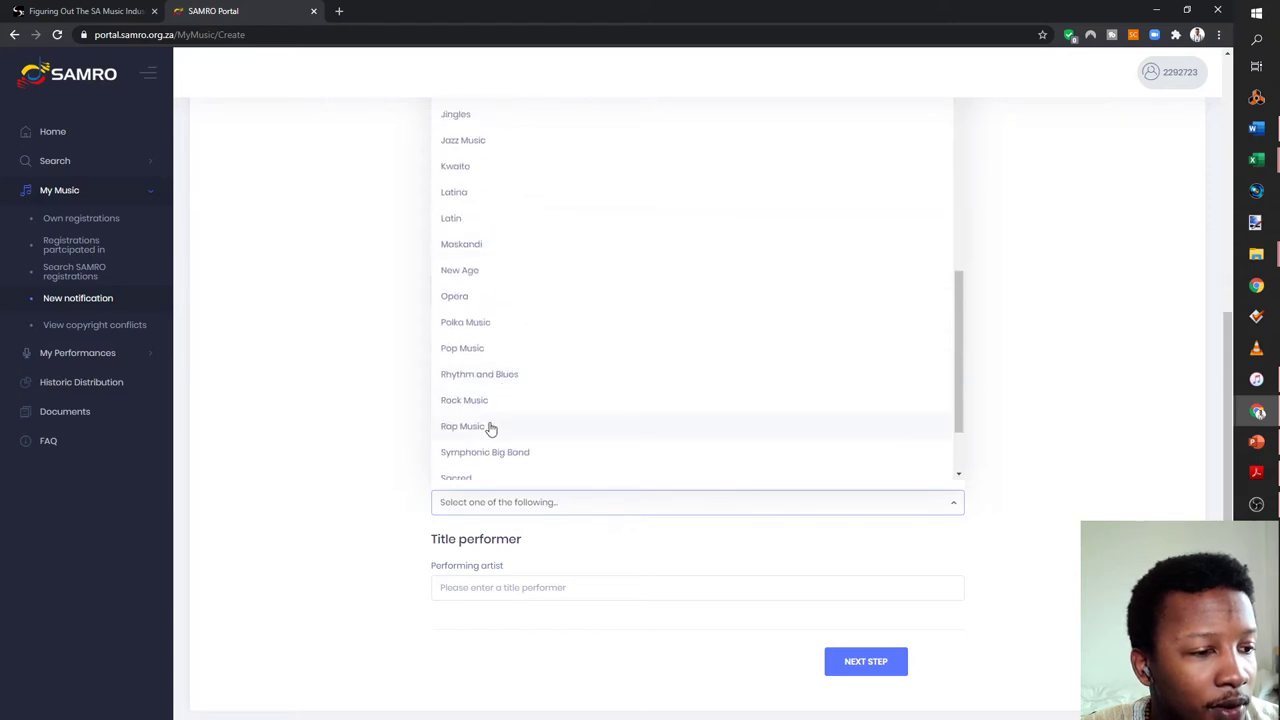
{"action": "scroll", "coordinate": [491, 428], "scroll_direction": "down", "scroll_amount": 2}
{"action": "scroll", "coordinate": [491, 429], "scroll_direction": "up", "scroll_amount": 3}
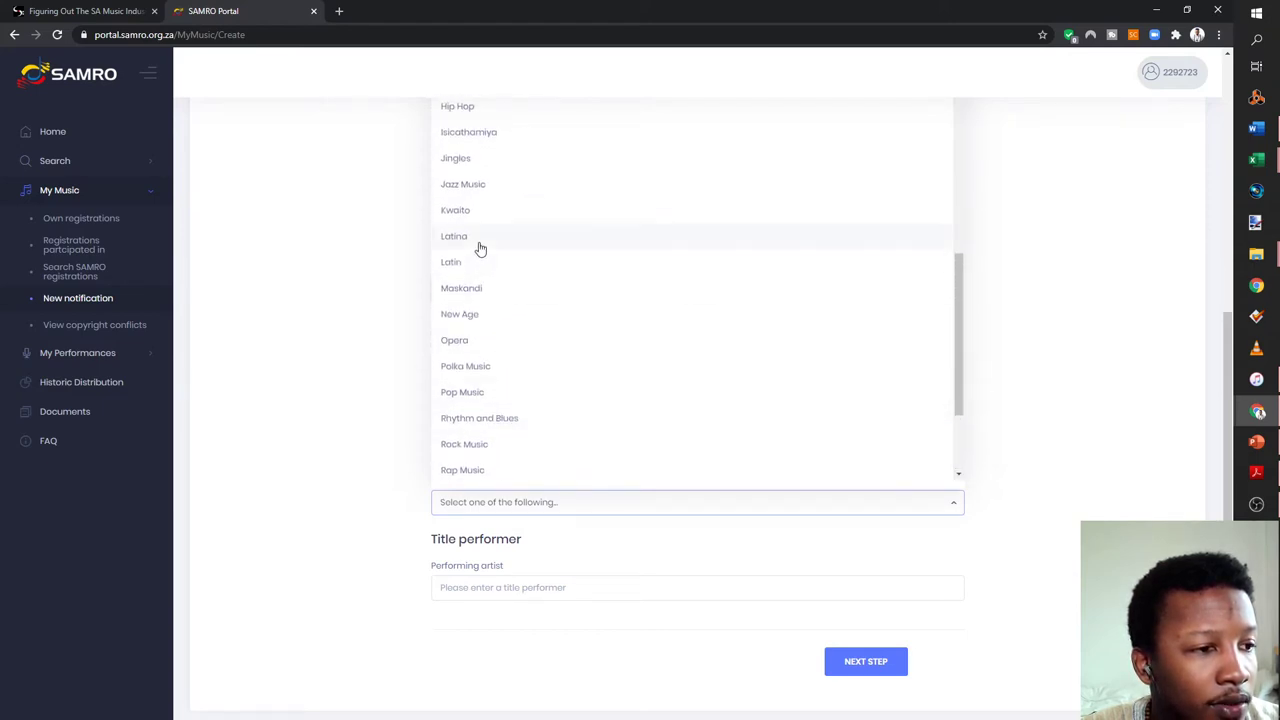
{"action": "left_click", "coordinate": [466, 110]}
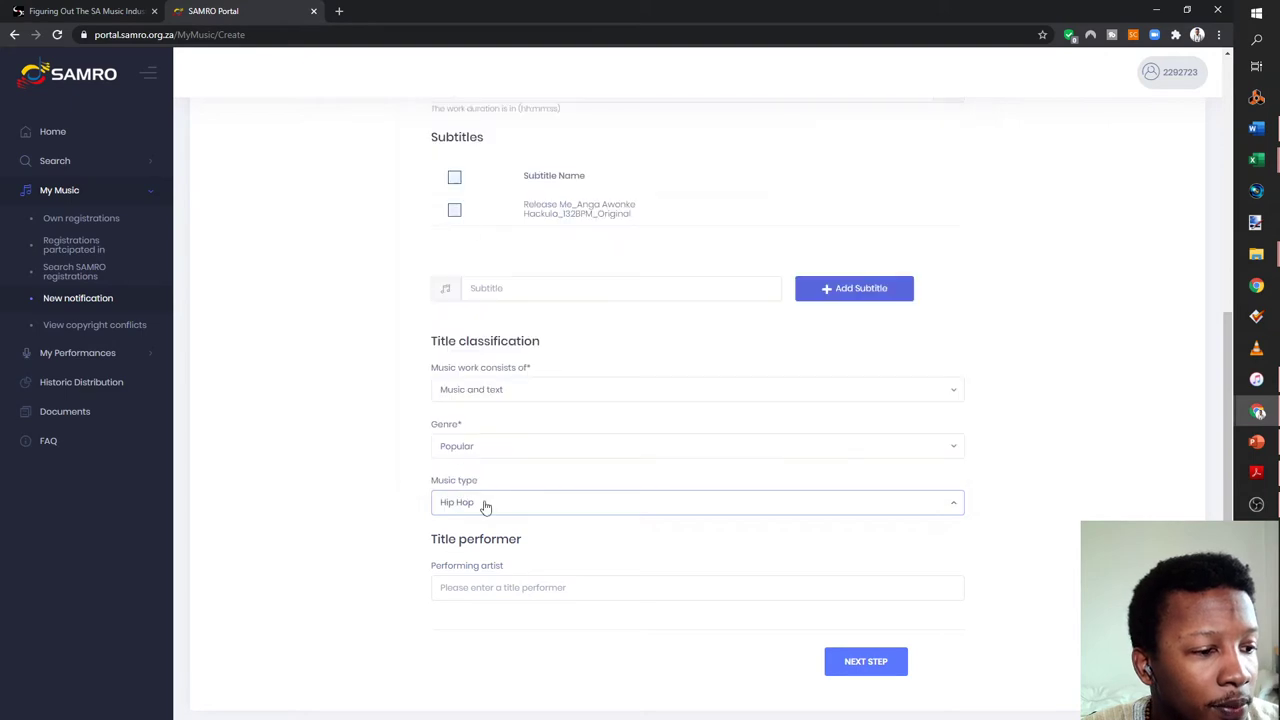
- Fill in SkillMusicSA as performing artist and continue to the Share Information step
{"action": "left_click", "coordinate": [489, 591]}
{"action": "type", "text": "SkillMusicSA"}
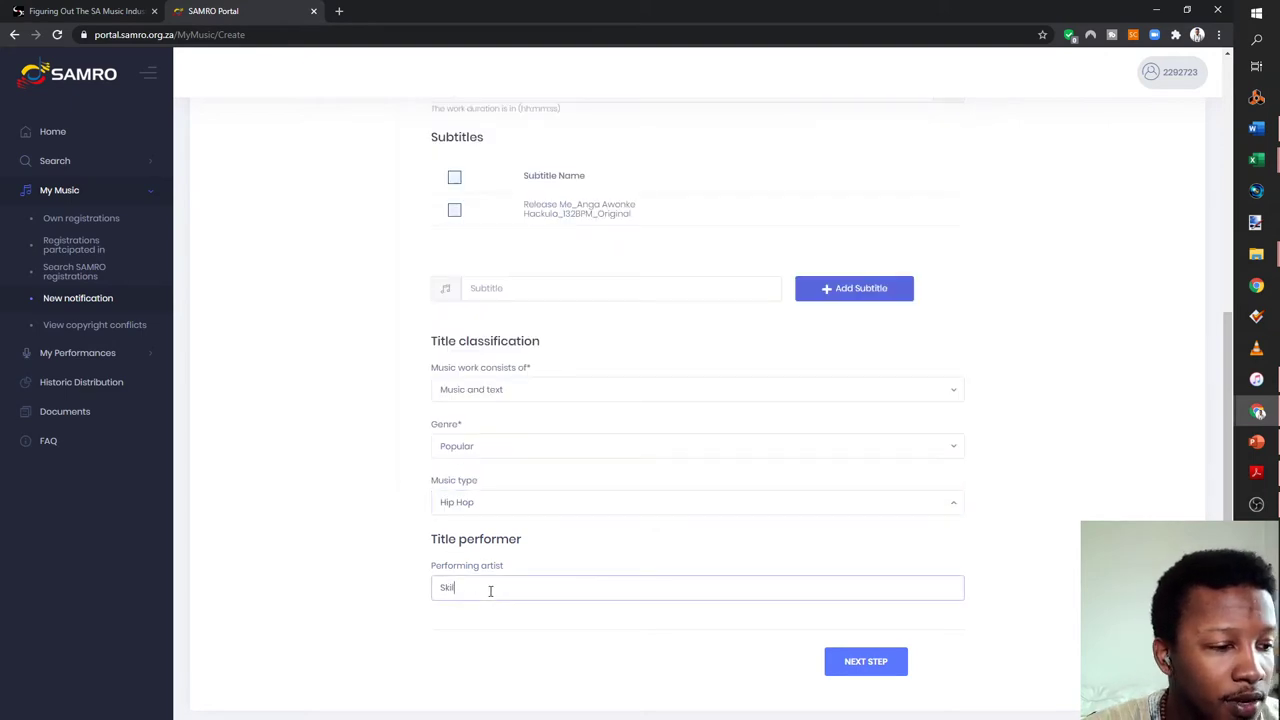
{"action": "left_click", "coordinate": [864, 661]}
- Add yourself as Composer / Author with 100% performance right share and continue to Add Instrument
{"action": "left_click", "coordinate": [720, 402]}
{"action": "left_click", "coordinate": [682, 436]}
{"action": "left_click", "coordinate": [869, 400]}
{"action": "left_click", "coordinate": [679, 406]}
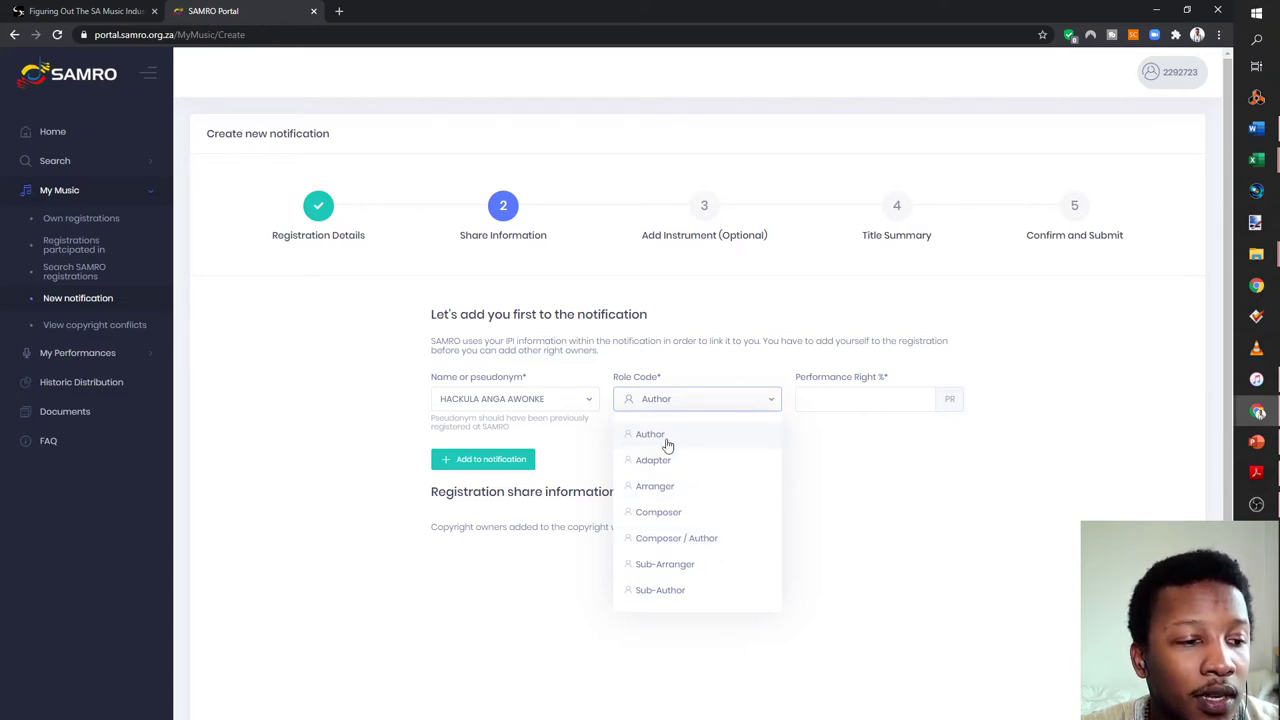
{"action": "left_click", "coordinate": [680, 538]}
{"action": "left_click", "coordinate": [835, 390]}
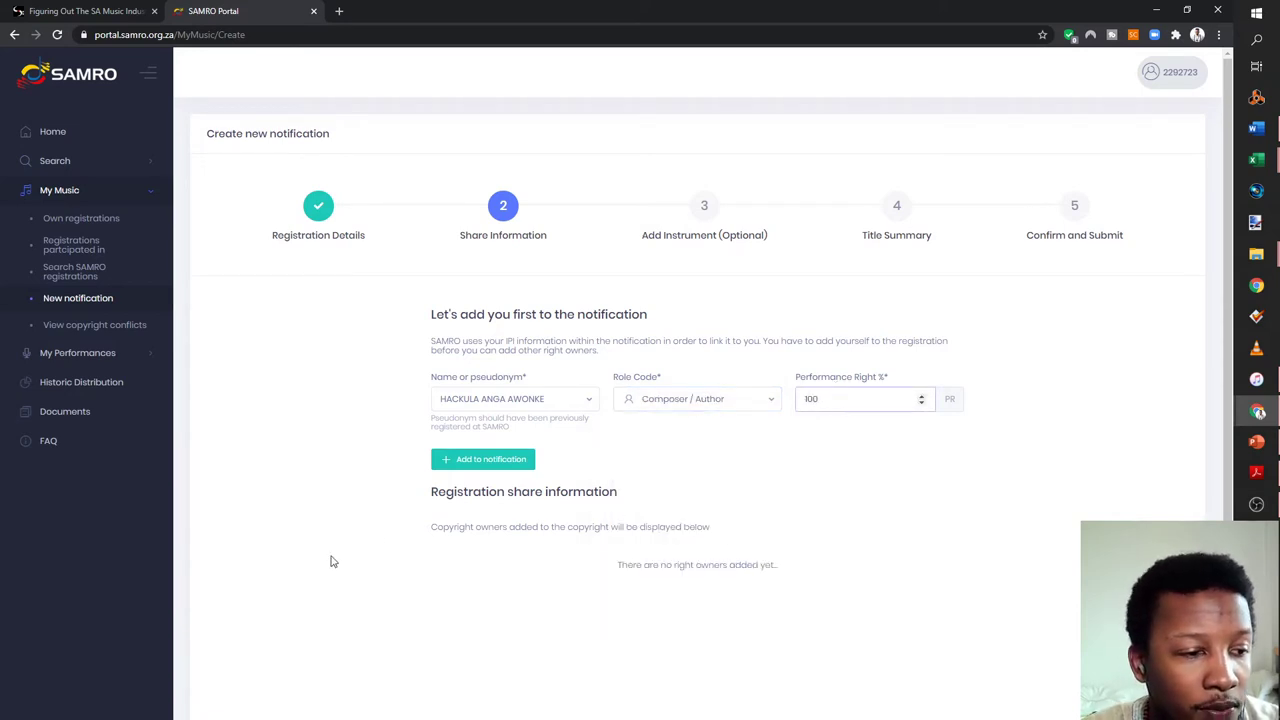
{"action": "left_click", "coordinate": [485, 459]}
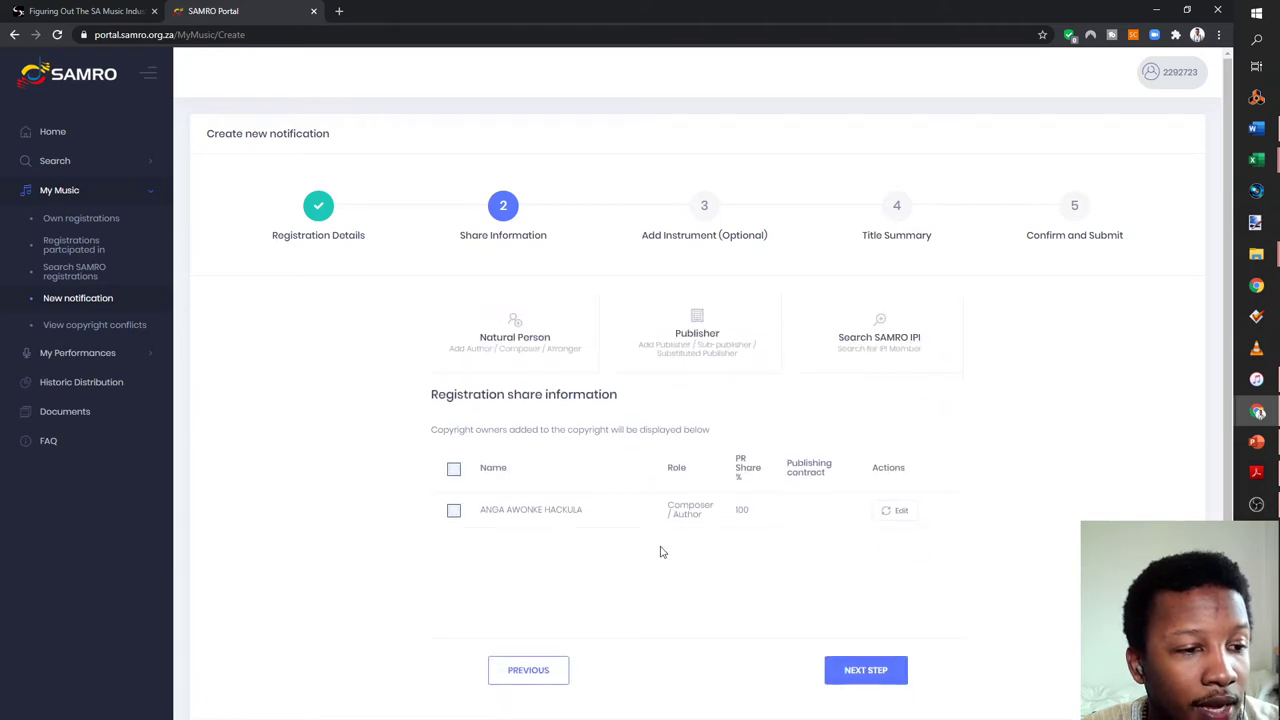
{"action": "scroll", "coordinate": [686, 554], "scroll_direction": "down", "scroll_amount": 1}
{"action": "left_click", "coordinate": [866, 606]}
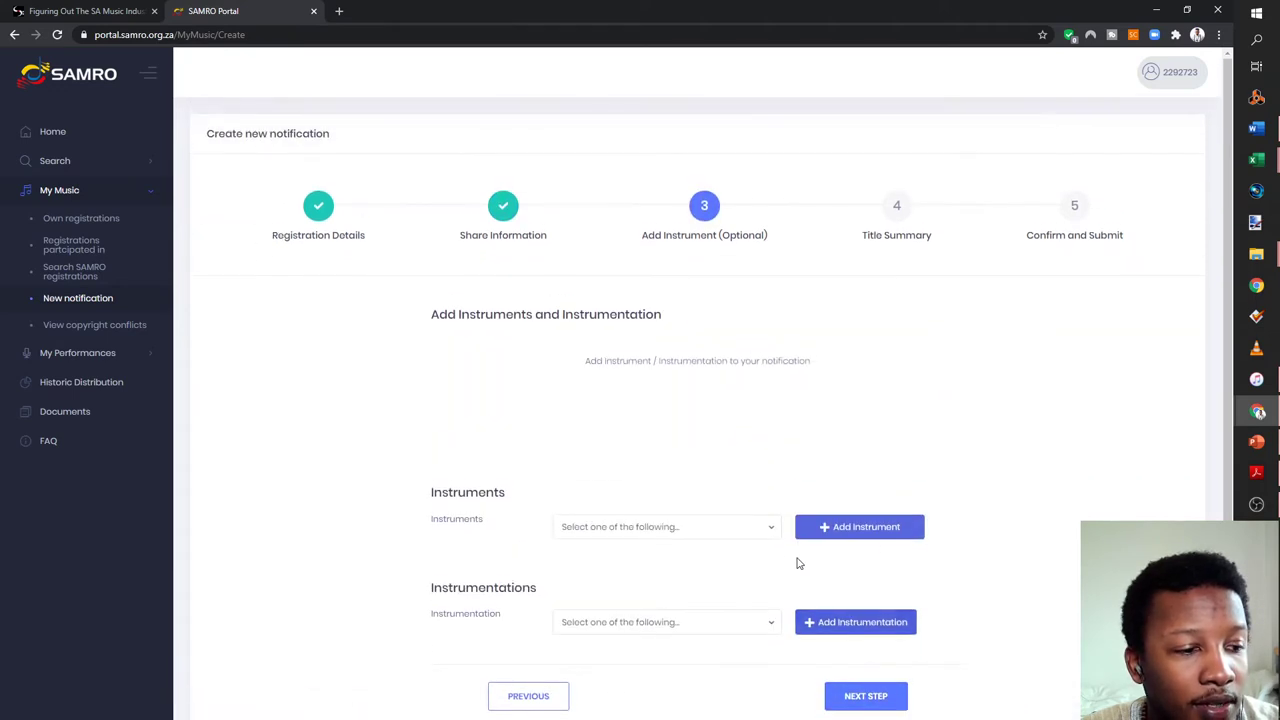
- Skip instruments, pass the Release Me title summary, and choose Add Another Title at confirmation
{"action": "left_click", "coordinate": [866, 604]}
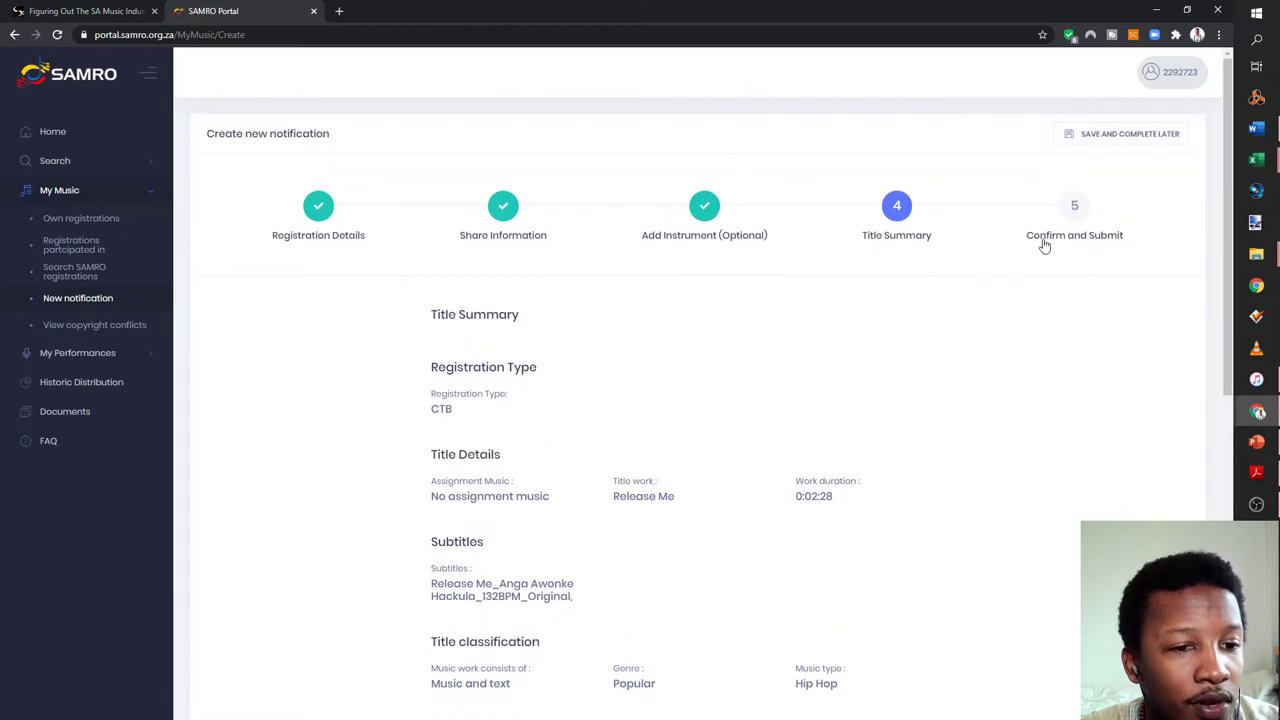
{"action": "scroll", "coordinate": [1043, 246], "scroll_direction": "down", "scroll_amount": 6}
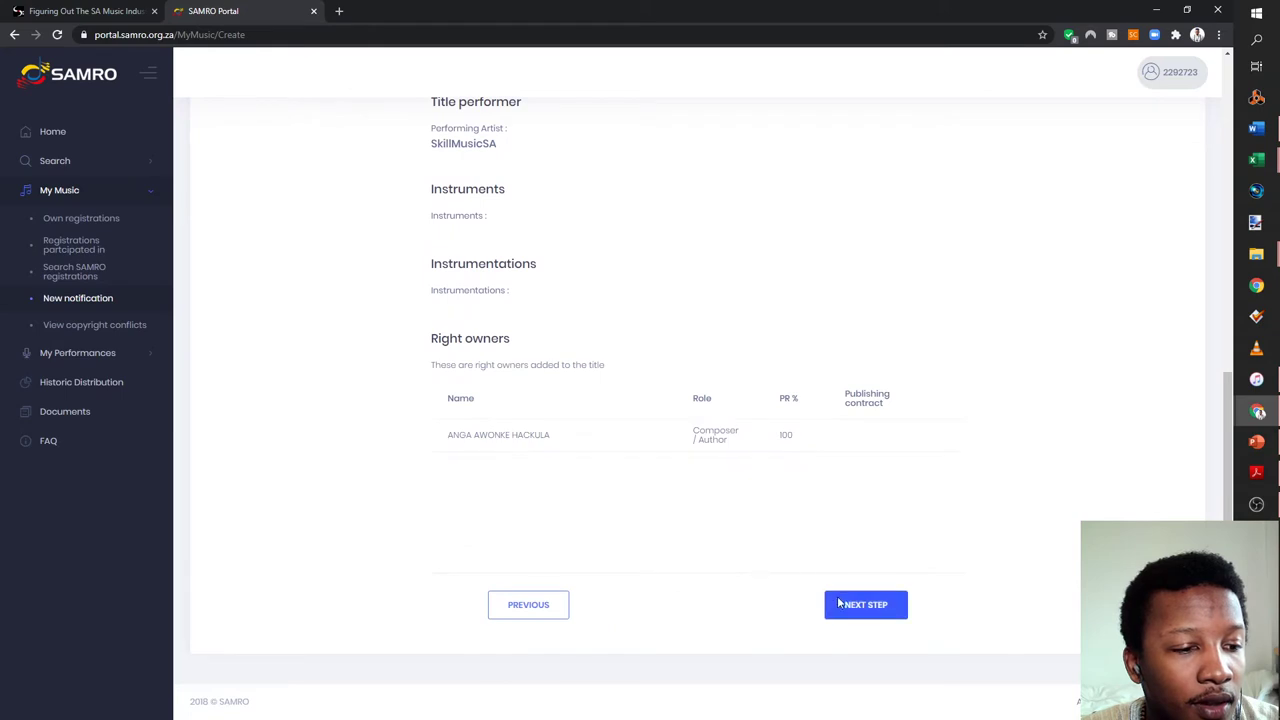
{"action": "left_click", "coordinate": [853, 607]}
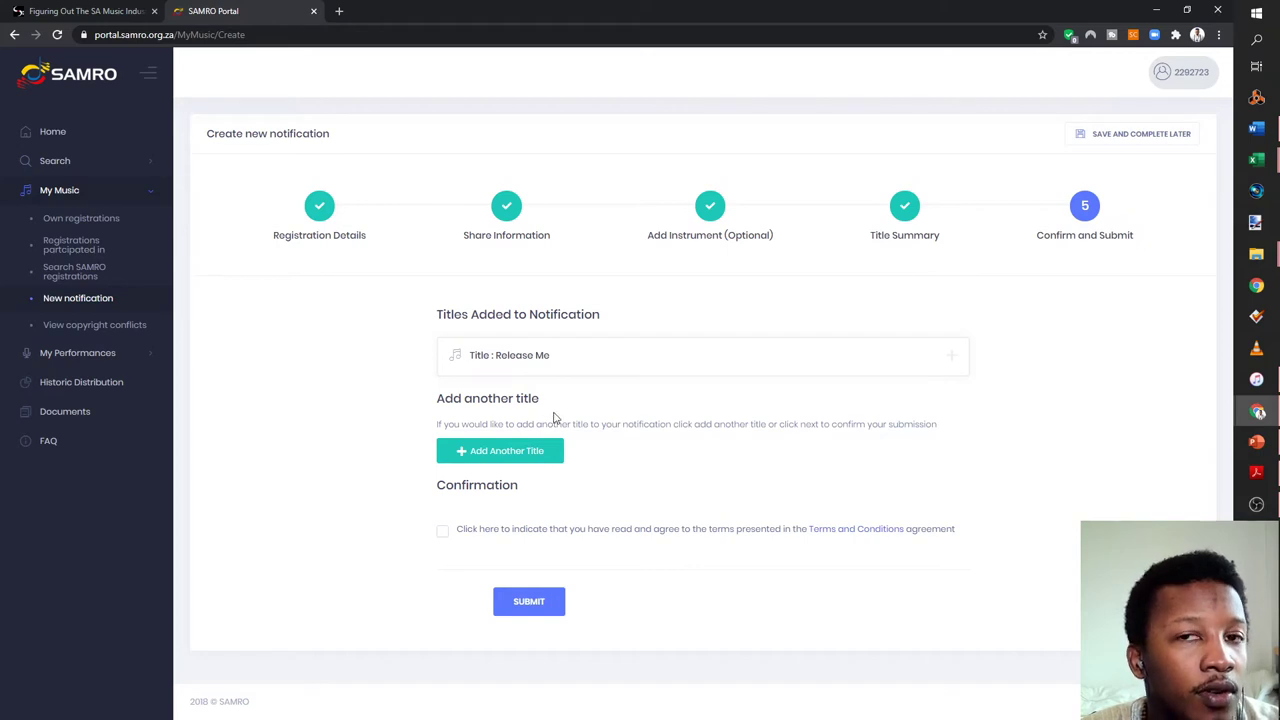
{"action": "left_click", "coordinate": [518, 453]}
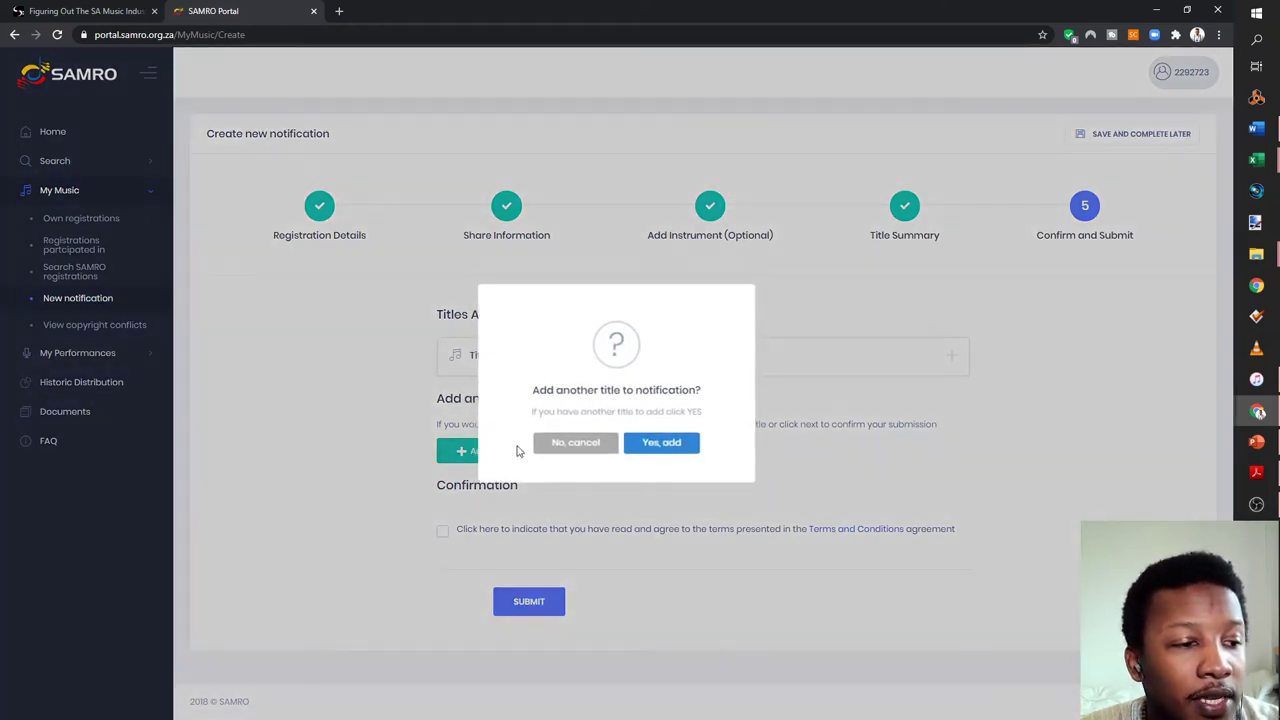
- Confirm adding a new title and enter 'Release Me (Acoustic Version)' as the work title
{"action": "left_click", "coordinate": [637, 451]}
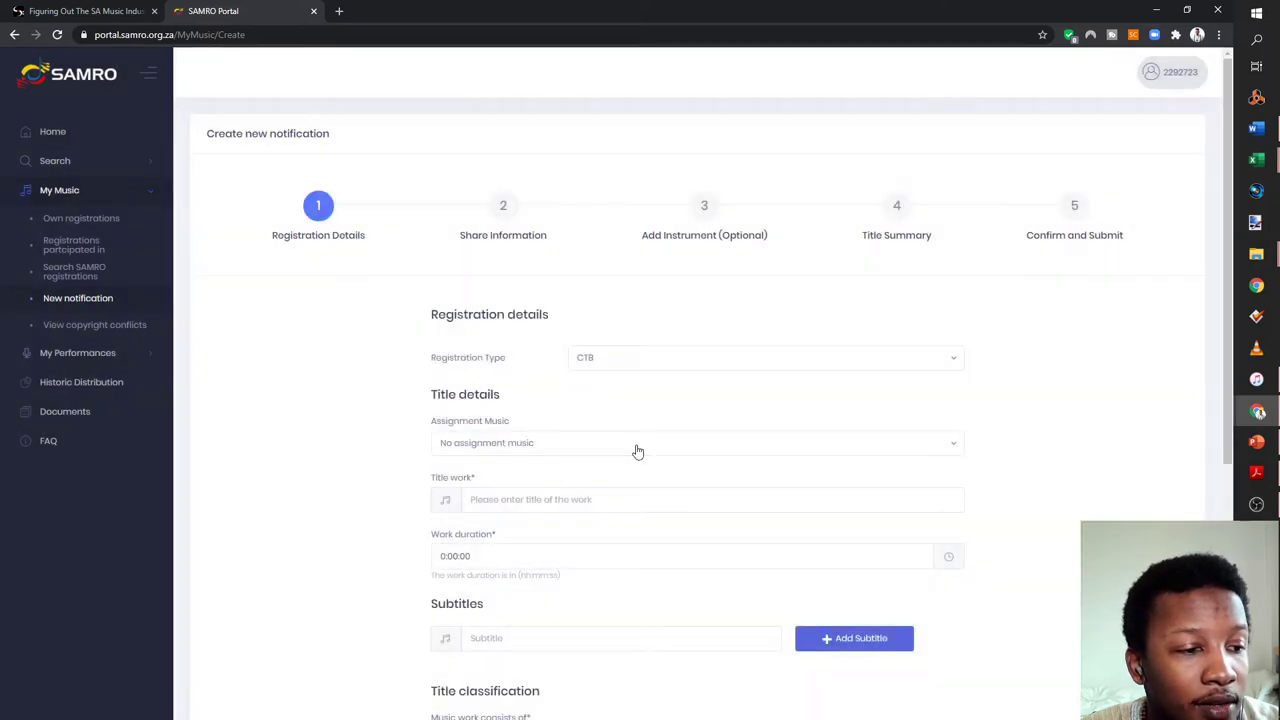
{"action": "left_click", "coordinate": [511, 492]}
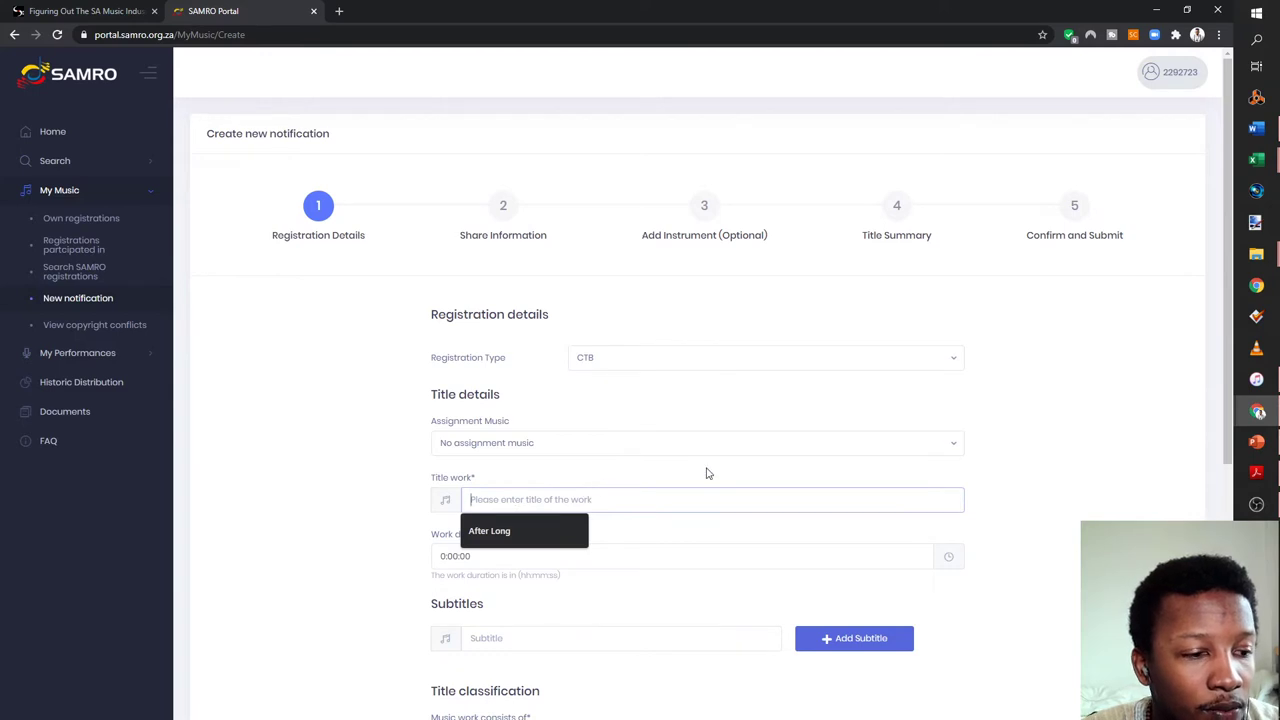
{"action": "type", "text": "Release Me_Anga Awonke Hackula_132BPM_Acoustic Version_Alt 4"}
{"action": "left_click_drag", "start_coordinate": [773, 510], "coordinate": [521, 503]}
{"action": "key", "text": "BackSpace"}
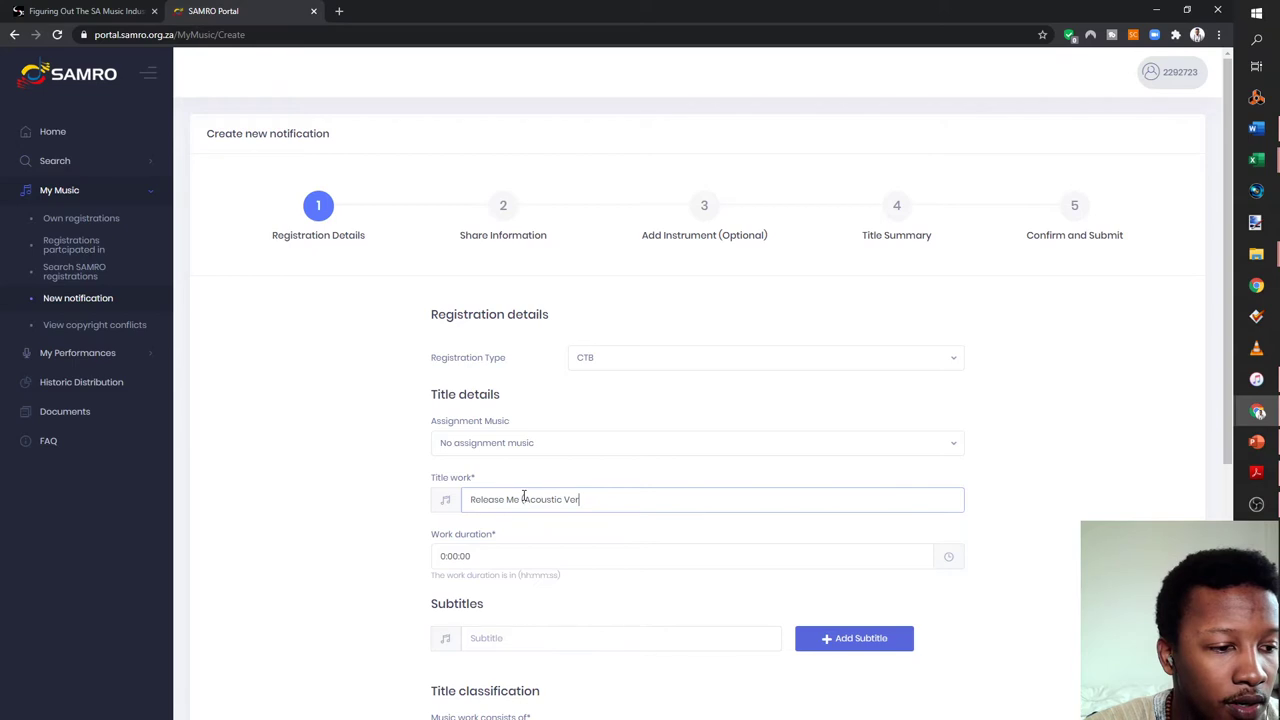
- Set the work duration to 0:02:28
{"action": "scroll", "coordinate": [517, 550], "scroll_direction": "down", "scroll_amount": 2}
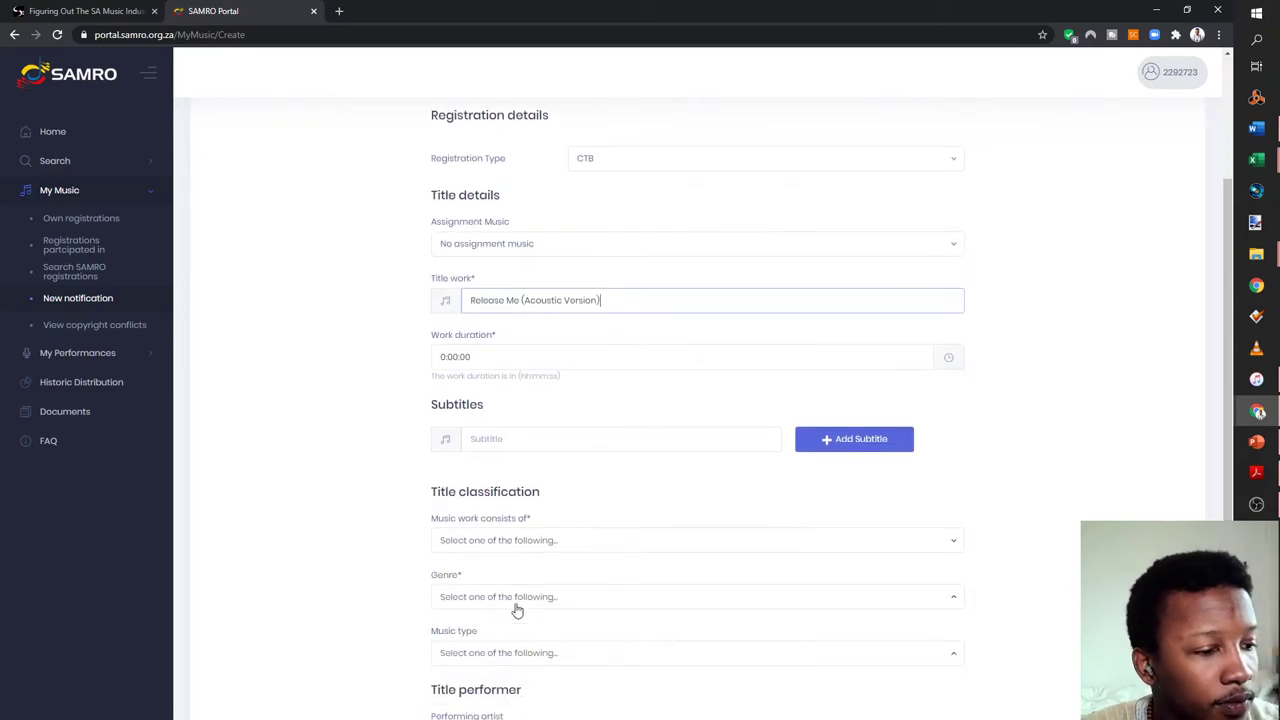
{"action": "left_click", "coordinate": [474, 364]}
{"action": "left_click", "coordinate": [490, 390]}
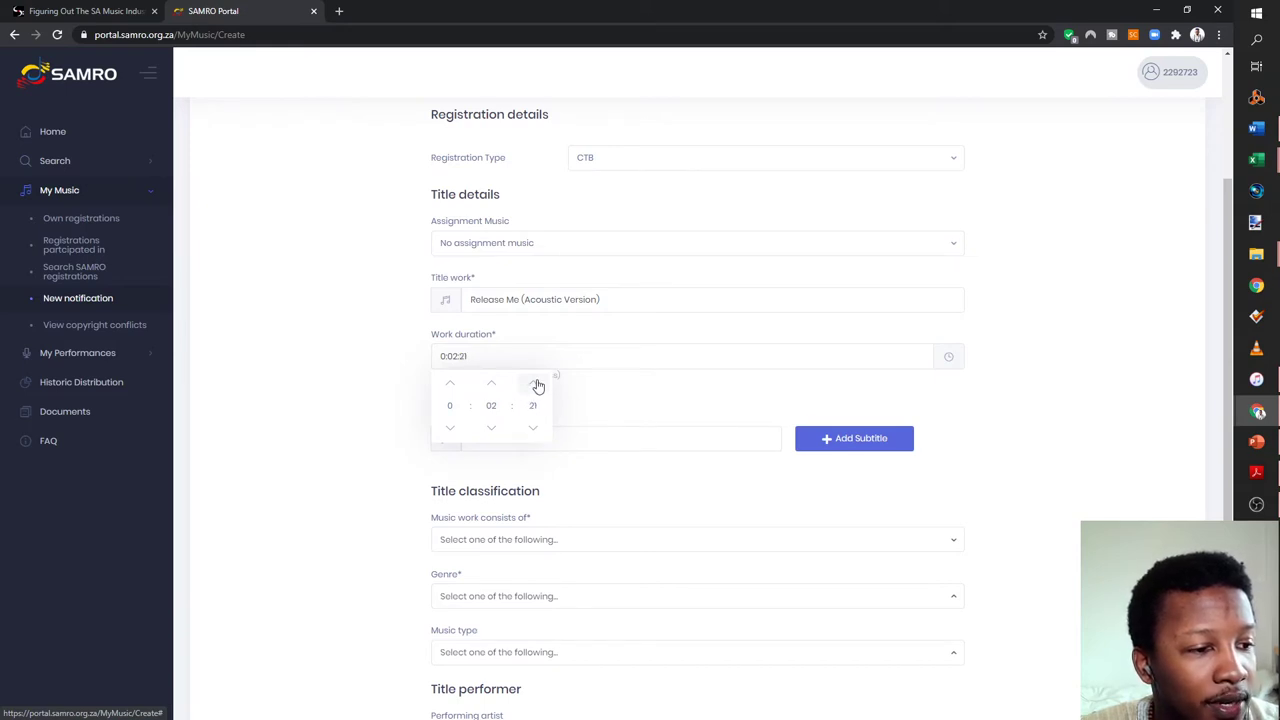
{"action": "left_click", "coordinate": [537, 386]}
{"action": "left_click", "coordinate": [537, 386]}
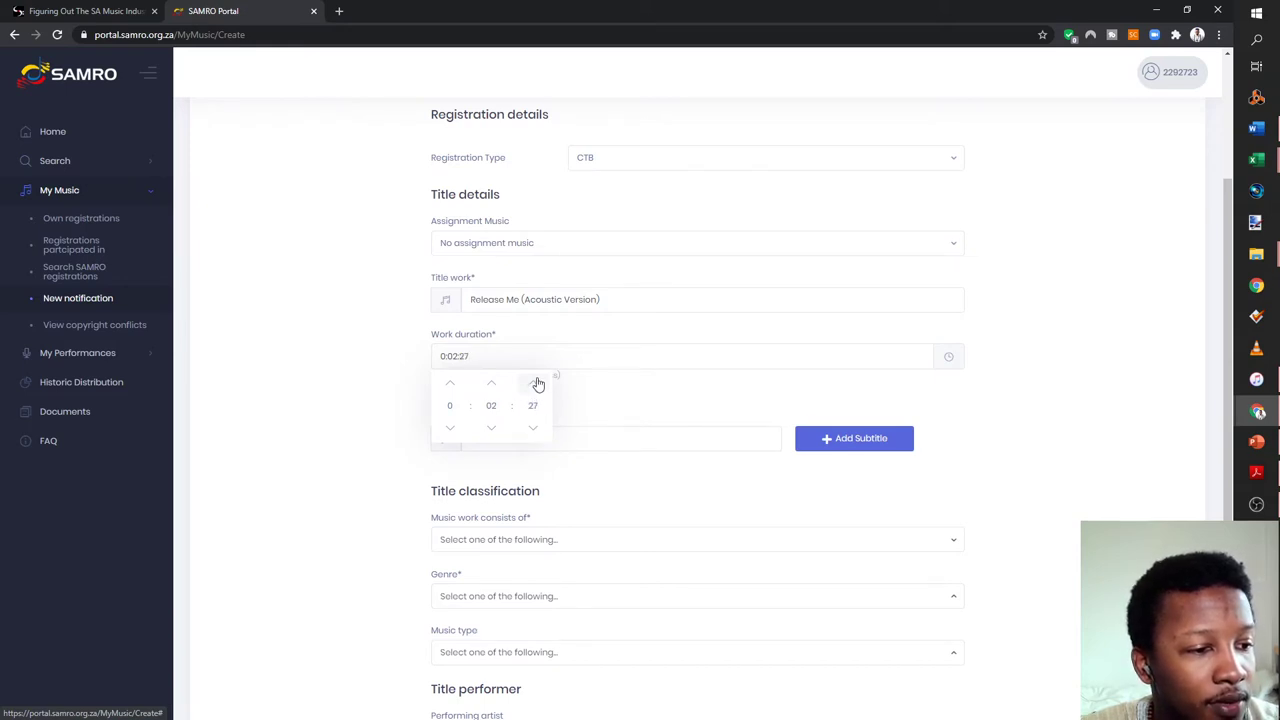
{"action": "left_click", "coordinate": [651, 391]}
{"action": "left_click", "coordinate": [532, 441]}
- Add the acoustic version file name as a subtitle
{"action": "type", "text": "Release Me_Anga Awonke Hackula_132BPM_Acoustic Version_Alt 4"}
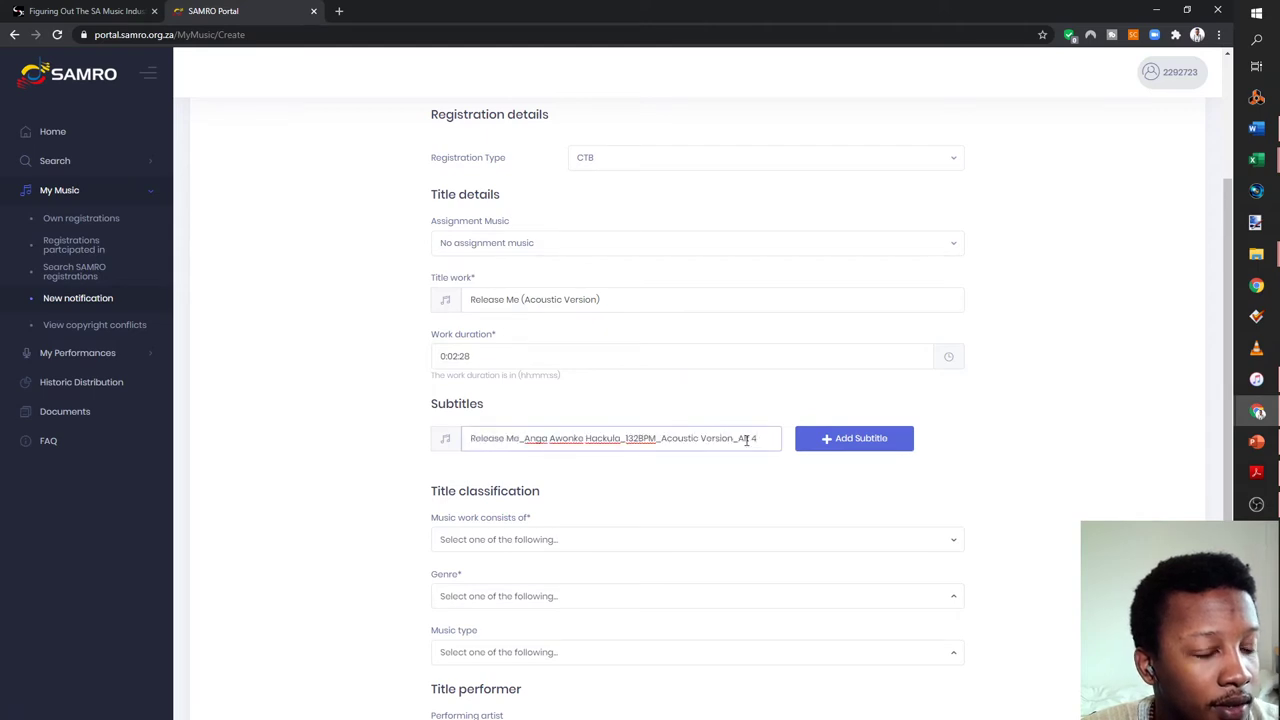
{"action": "left_click_drag", "start_coordinate": [773, 436], "coordinate": [281, 434]}
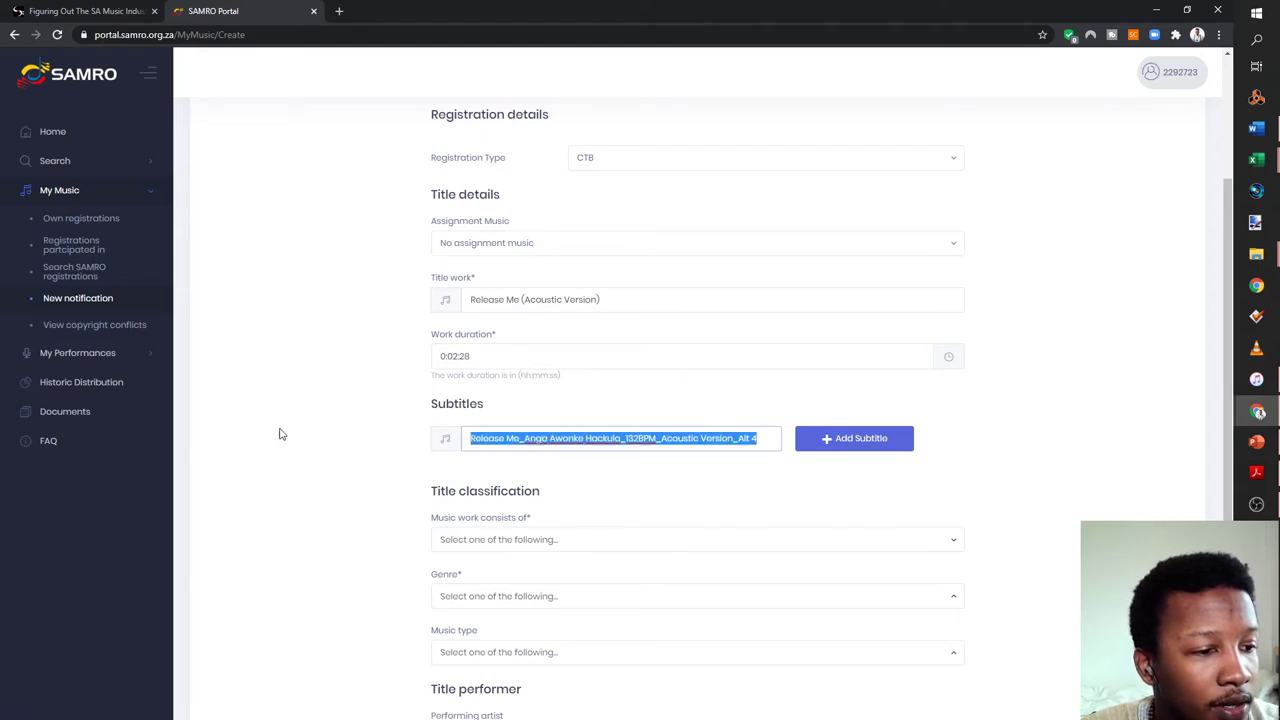
{"action": "left_click", "coordinate": [707, 500]}
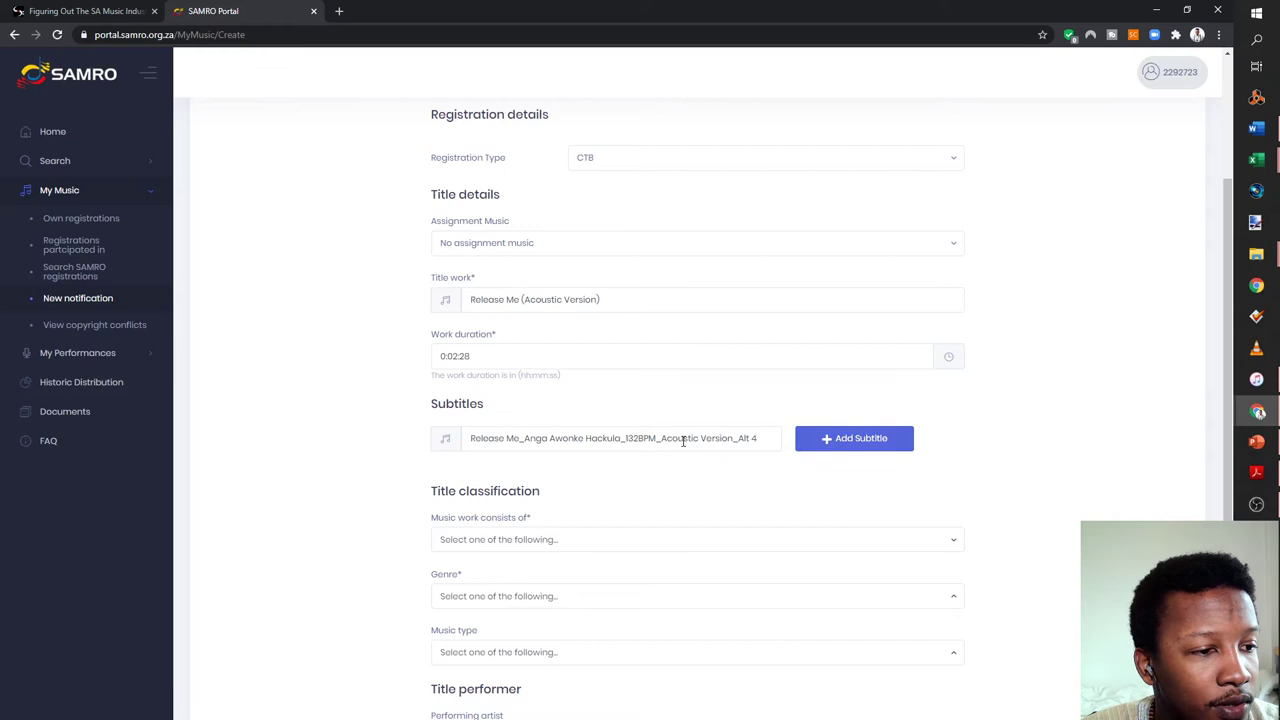
{"action": "left_click", "coordinate": [870, 442]}
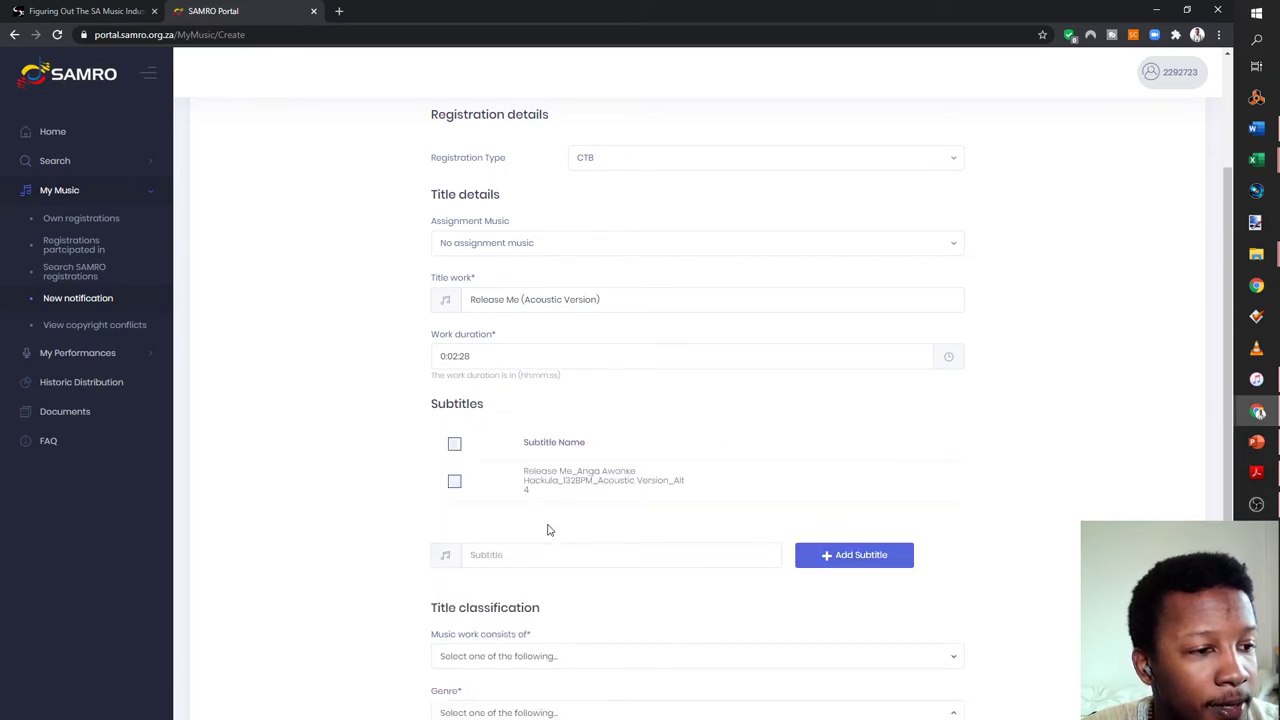
- Classify the work as Music and text, Popular, Hip Hop, and enter the performing artist
{"action": "scroll", "coordinate": [550, 440], "scroll_direction": "down", "scroll_amount": 1}
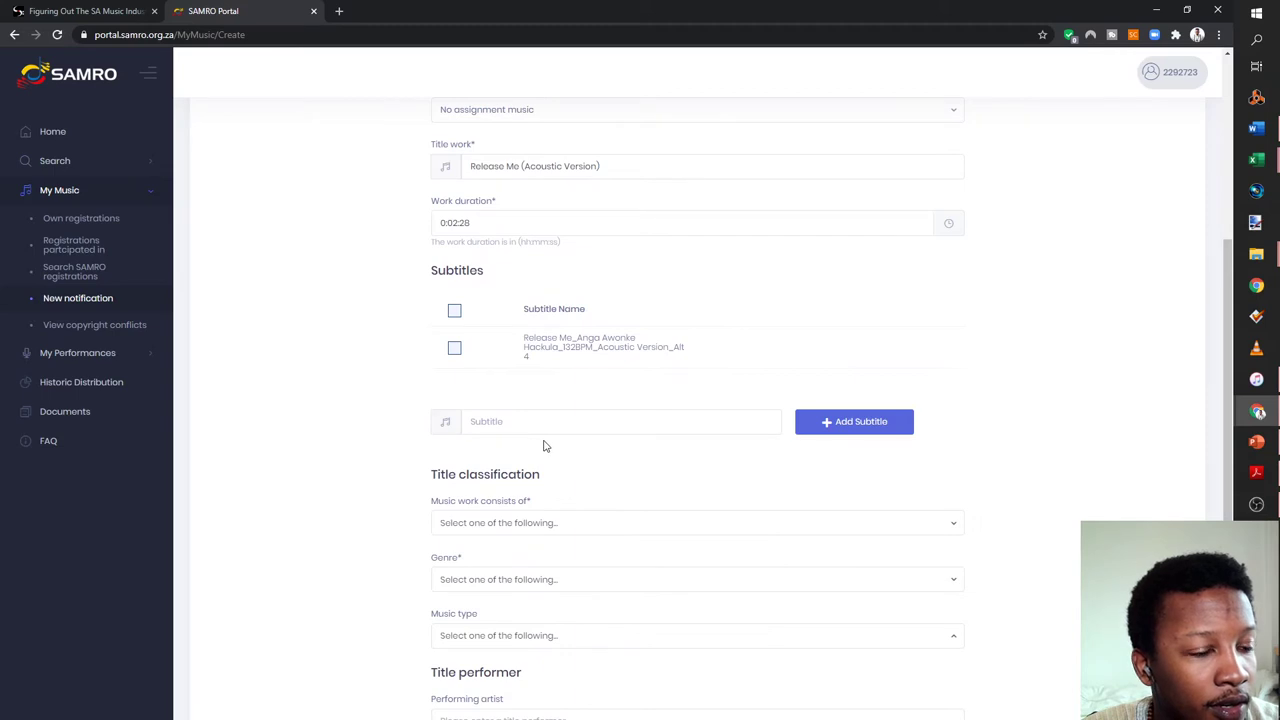
{"action": "scroll", "coordinate": [544, 444], "scroll_direction": "up", "scroll_amount": 1}
{"action": "scroll", "coordinate": [470, 400], "scroll_direction": "down", "scroll_amount": 2}
{"action": "left_click", "coordinate": [507, 456]}
{"action": "left_click", "coordinate": [464, 518]}
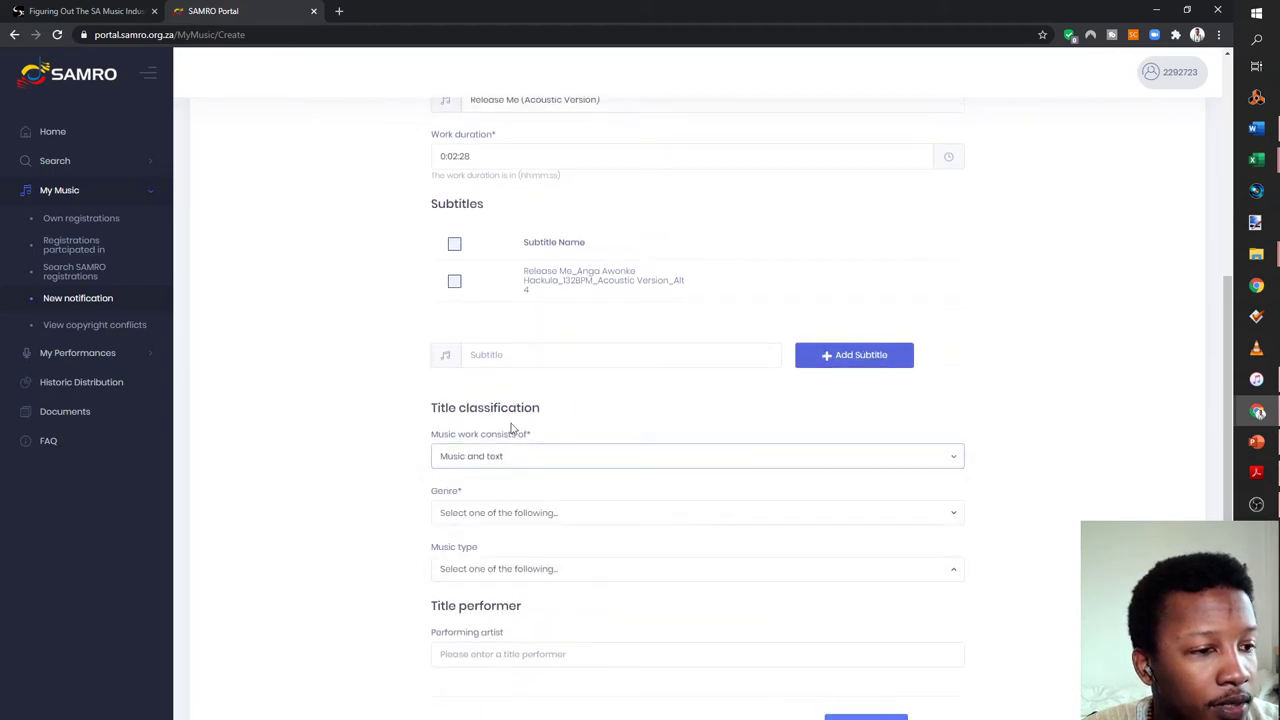
{"action": "left_click", "coordinate": [530, 515]}
{"action": "left_click", "coordinate": [471, 550]}
{"action": "left_click", "coordinate": [477, 568]}
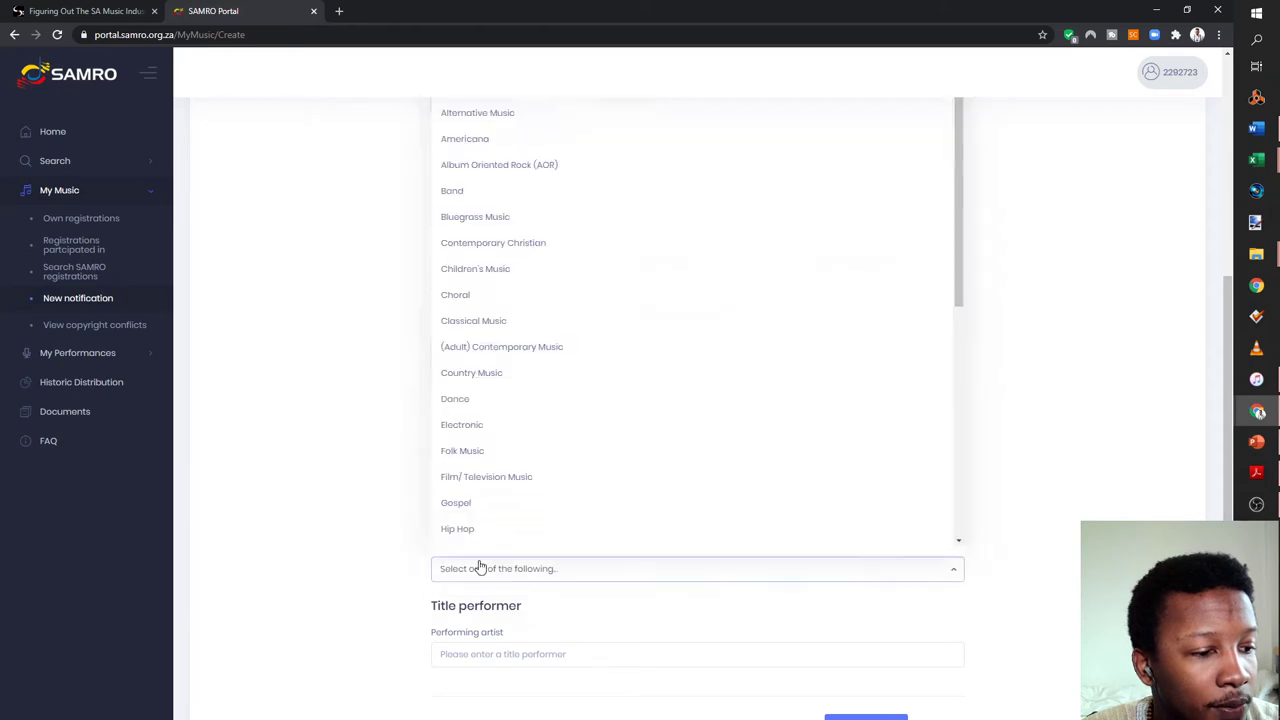
{"action": "left_click", "coordinate": [471, 534]}
{"action": "scroll", "coordinate": [474, 563], "scroll_direction": "down", "scroll_amount": 1}
{"action": "left_click", "coordinate": [493, 580]}
{"action": "type", "text": "SkillMusicSA"}
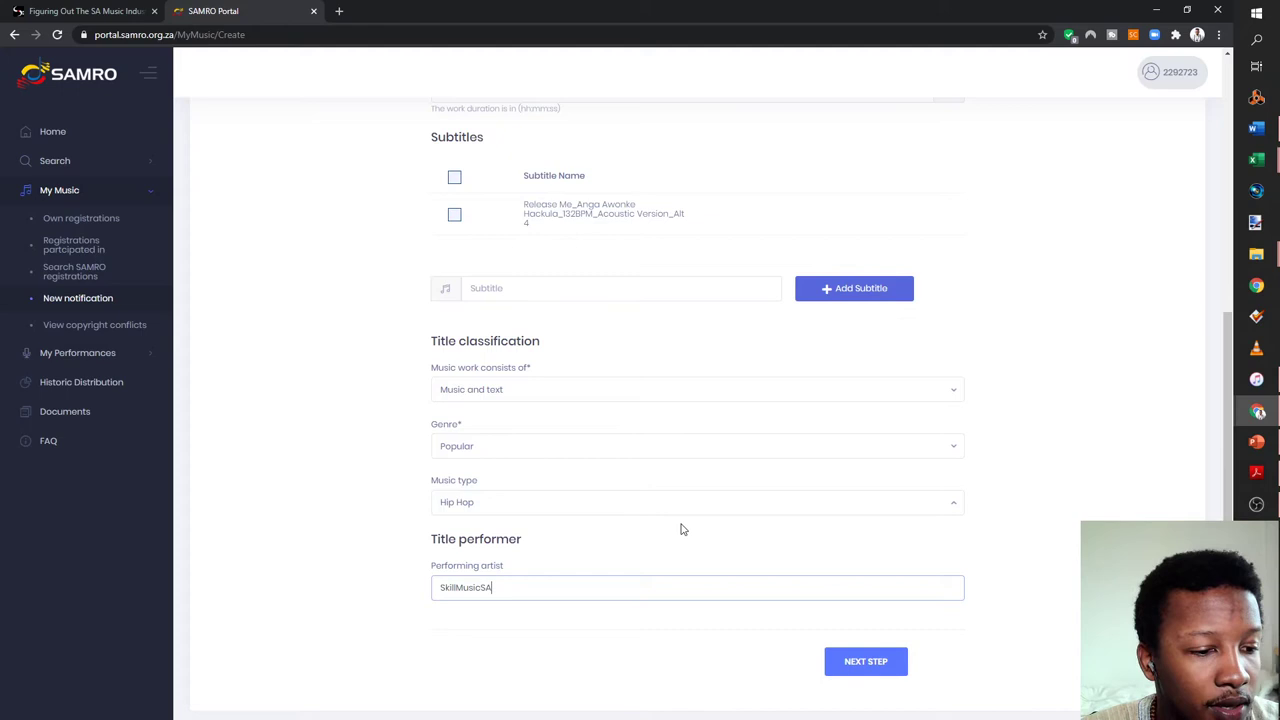
{"action": "scroll", "coordinate": [700, 548], "scroll_direction": "down", "scroll_amount": 1}
- On the share step, add yourself as Composer / Author with 100% performance right
{"action": "left_click", "coordinate": [893, 607]}
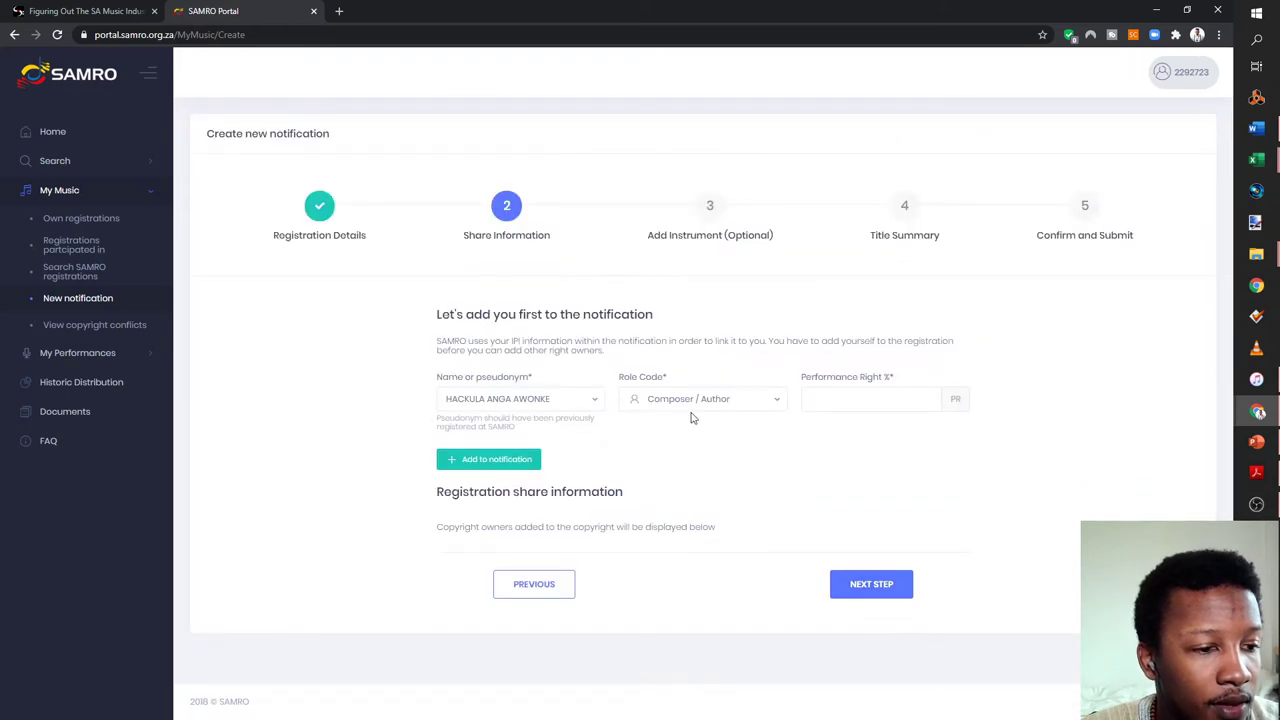
{"action": "left_click", "coordinate": [745, 405]}
{"action": "left_click", "coordinate": [689, 537]}
{"action": "left_click", "coordinate": [840, 397]}
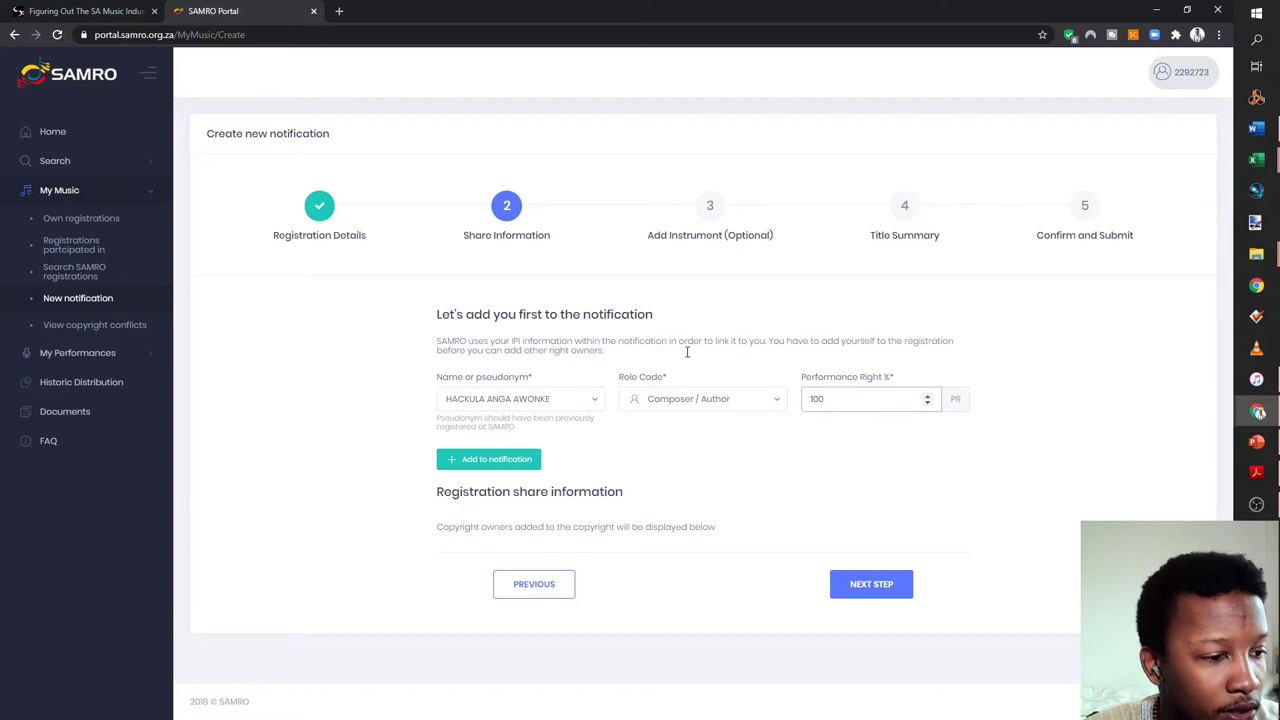
{"action": "left_click", "coordinate": [489, 459]}
{"action": "scroll", "coordinate": [877, 591], "scroll_direction": "down", "scroll_amount": 1}
- Skip instruments and go through the title summary to Confirm and Submit
{"action": "left_click", "coordinate": [867, 607]}
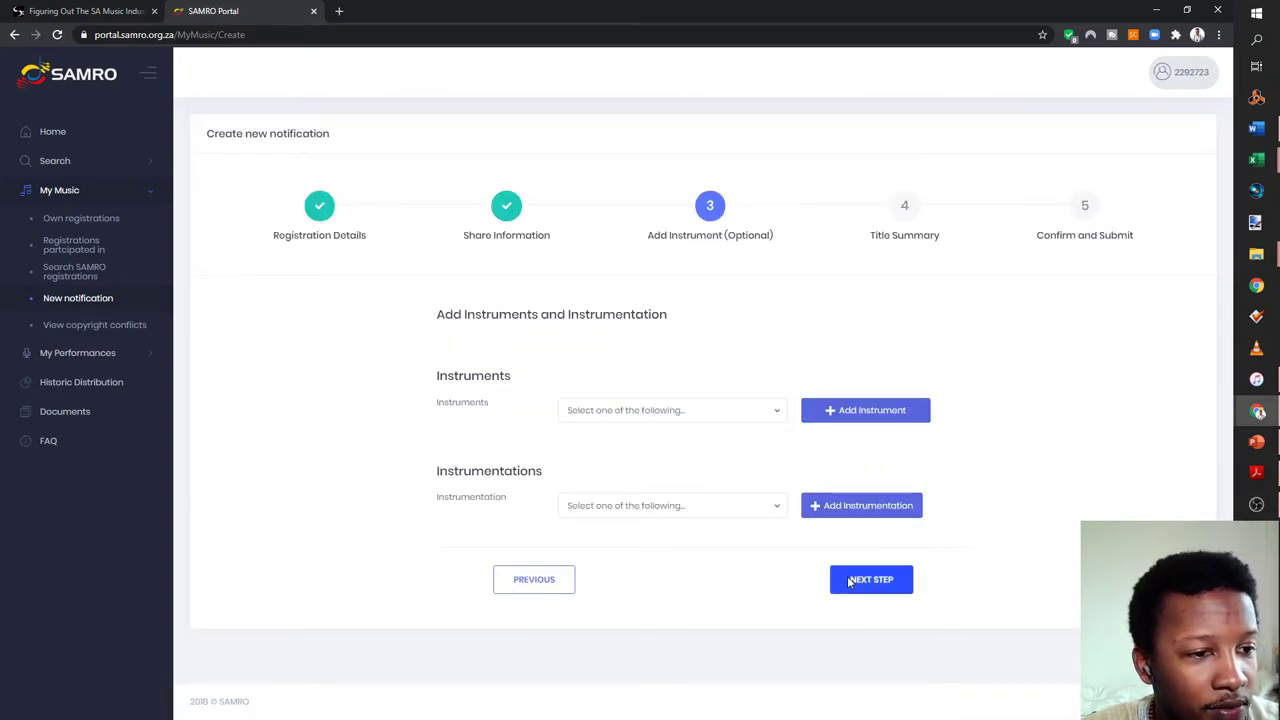
{"action": "left_click", "coordinate": [850, 582]}
{"action": "scroll", "coordinate": [797, 437], "scroll_direction": "down", "scroll_amount": 6}
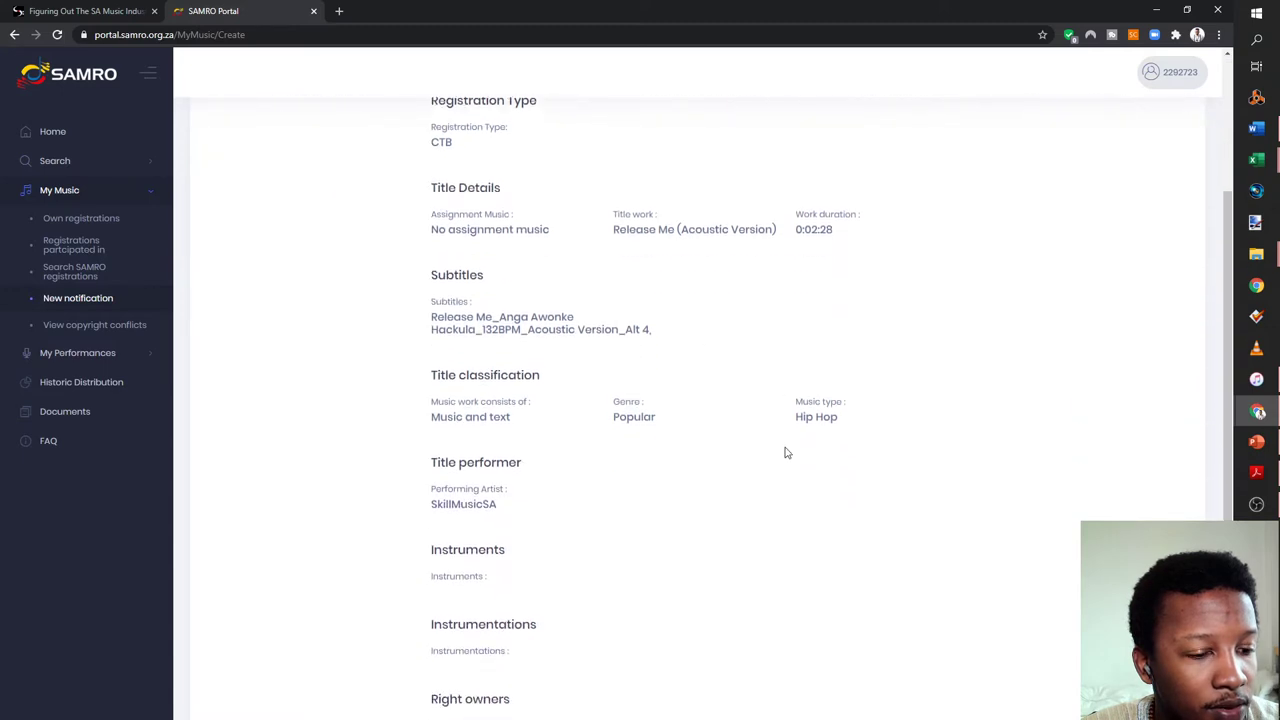
{"action": "left_click", "coordinate": [875, 602]}
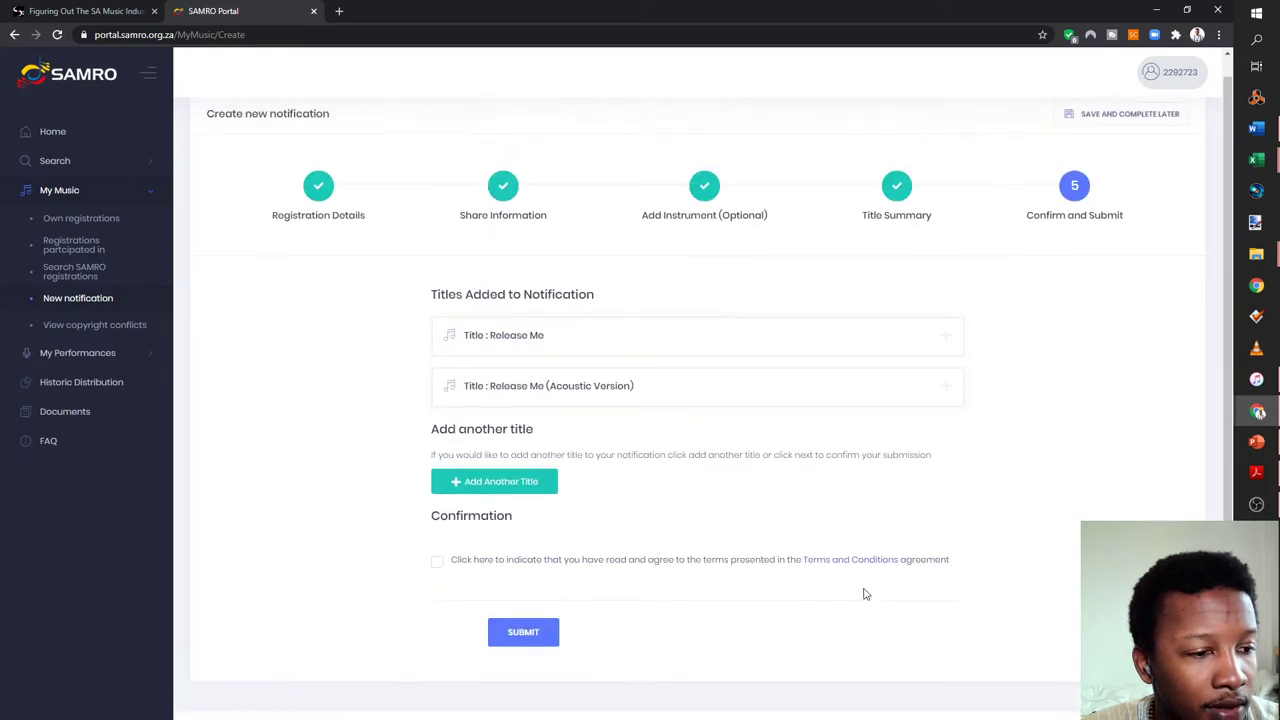
- Add a third title to the notification and begin typing 'Rele' as its work title
{"action": "left_click", "coordinate": [532, 503]}
{"action": "left_click", "coordinate": [652, 440]}
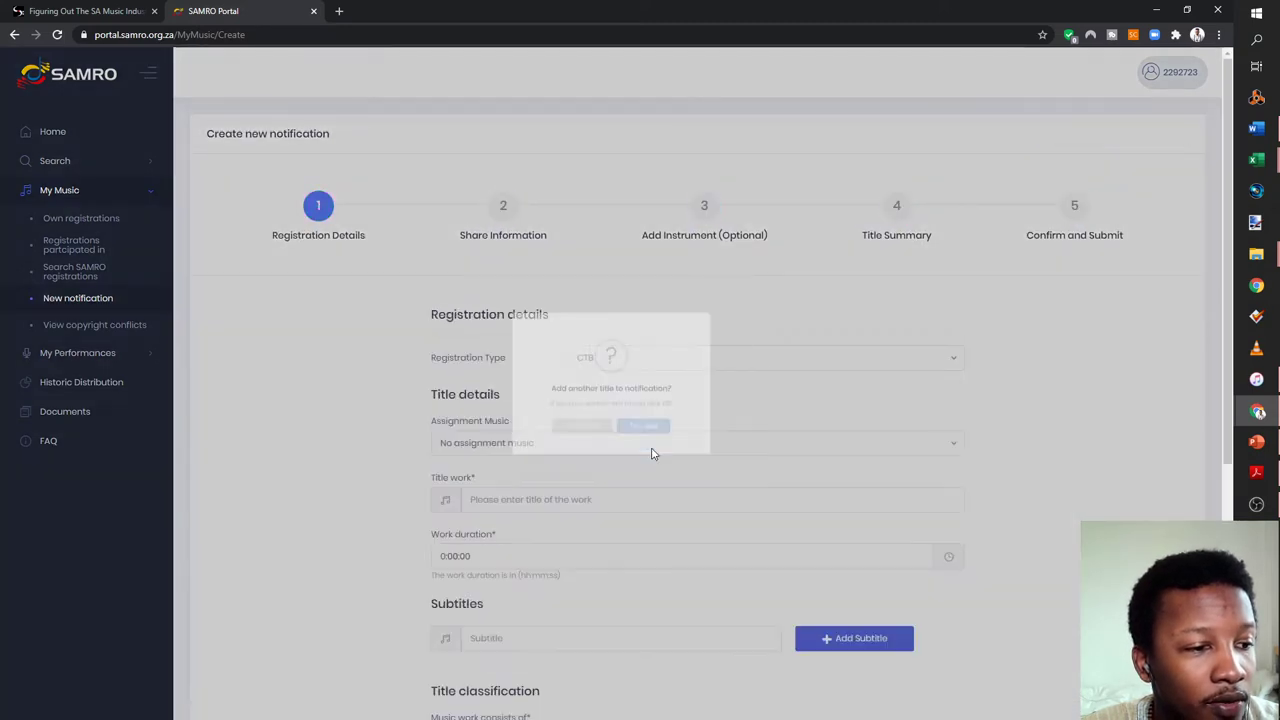
{"action": "left_click", "coordinate": [562, 447]}
{"action": "left_click", "coordinate": [786, 400]}
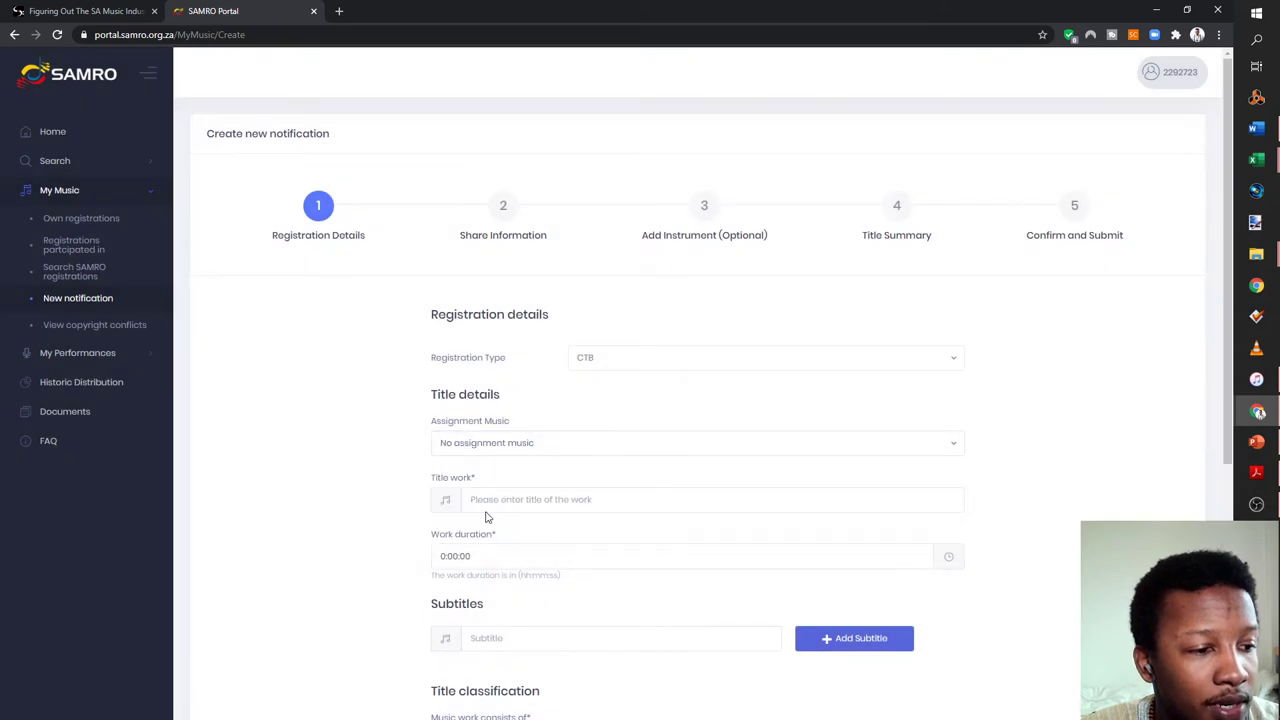
{"action": "left_click", "coordinate": [507, 498]}
{"action": "type", "text": "R"}
{"action": "key", "text": "BackSpace"}
{"action": "type", "text": "Release"}
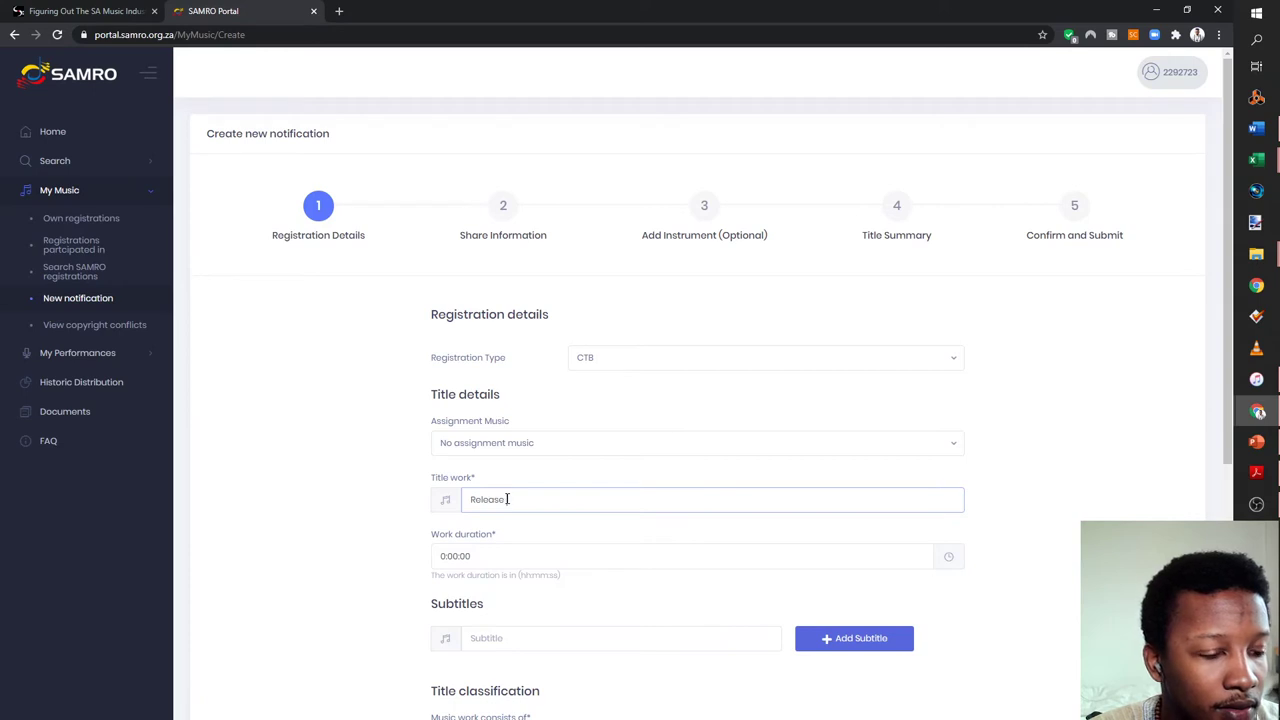
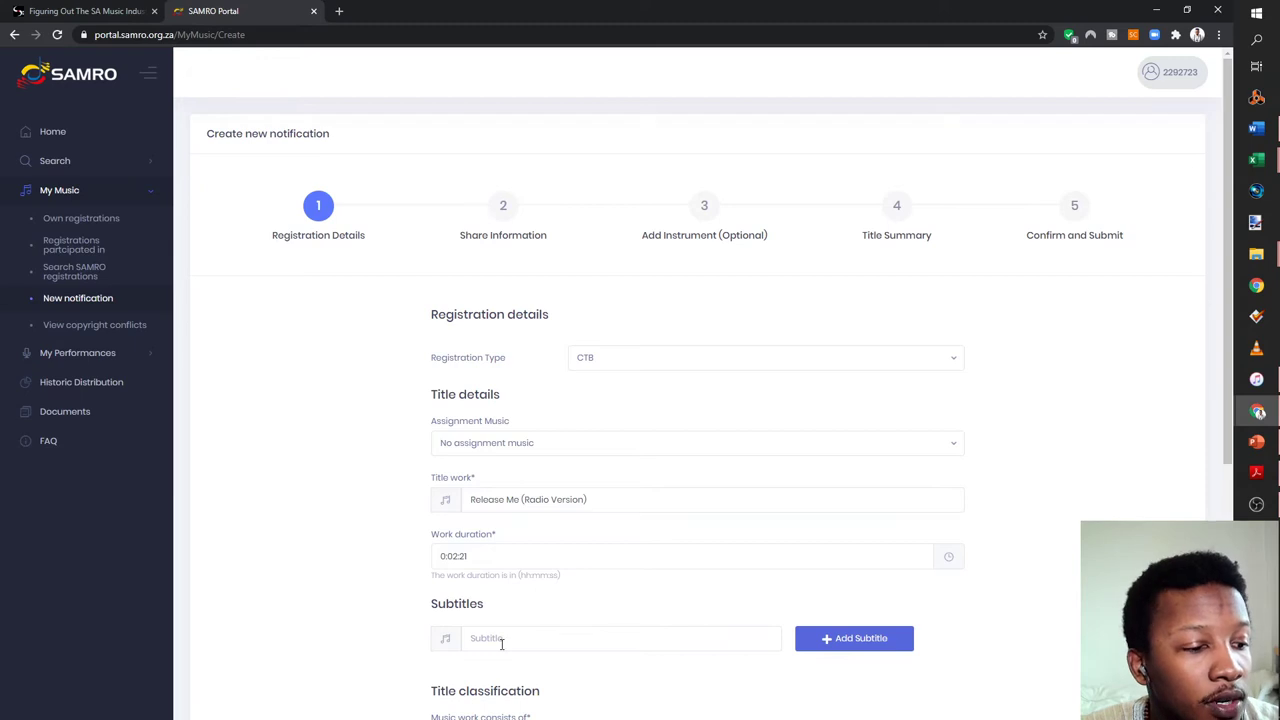
- Classify the Release Me work as Music, with genre Popular and music type Hip Hop
{"action": "scroll", "coordinate": [586, 603], "scroll_direction": "down", "scroll_amount": 3}
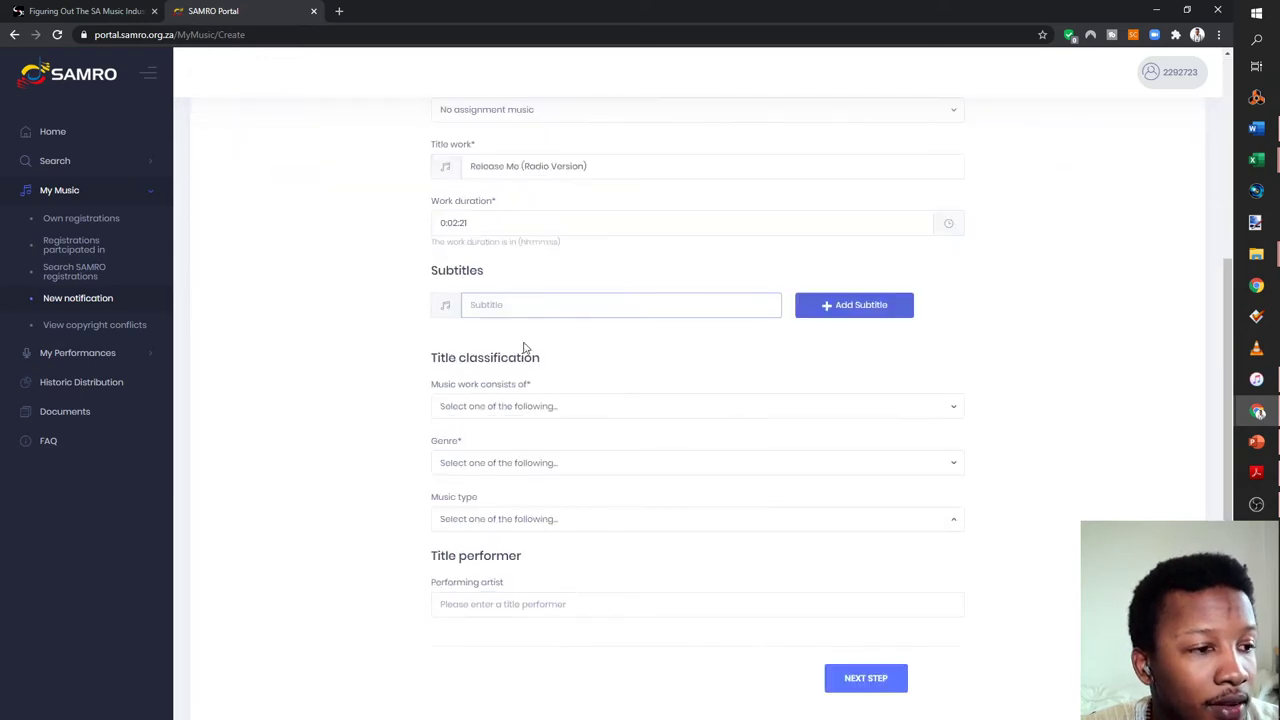
{"action": "scroll", "coordinate": [523, 360], "scroll_direction": "up", "scroll_amount": 2}
{"action": "scroll", "coordinate": [509, 470], "scroll_direction": "down", "scroll_amount": 1}
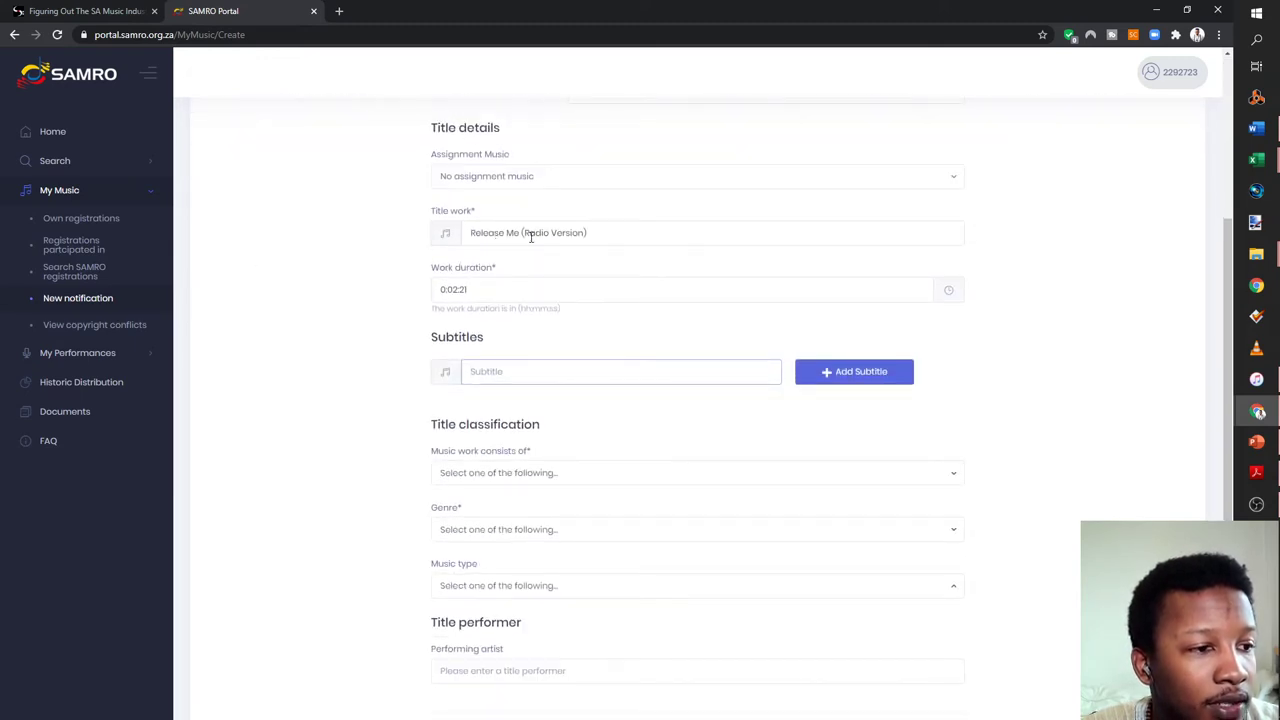
{"action": "left_click", "coordinate": [517, 233]}
{"action": "left_click_drag", "start_coordinate": [521, 234], "coordinate": [452, 239]}
{"action": "left_click", "coordinate": [593, 358]}
{"action": "left_click", "coordinate": [528, 474]}
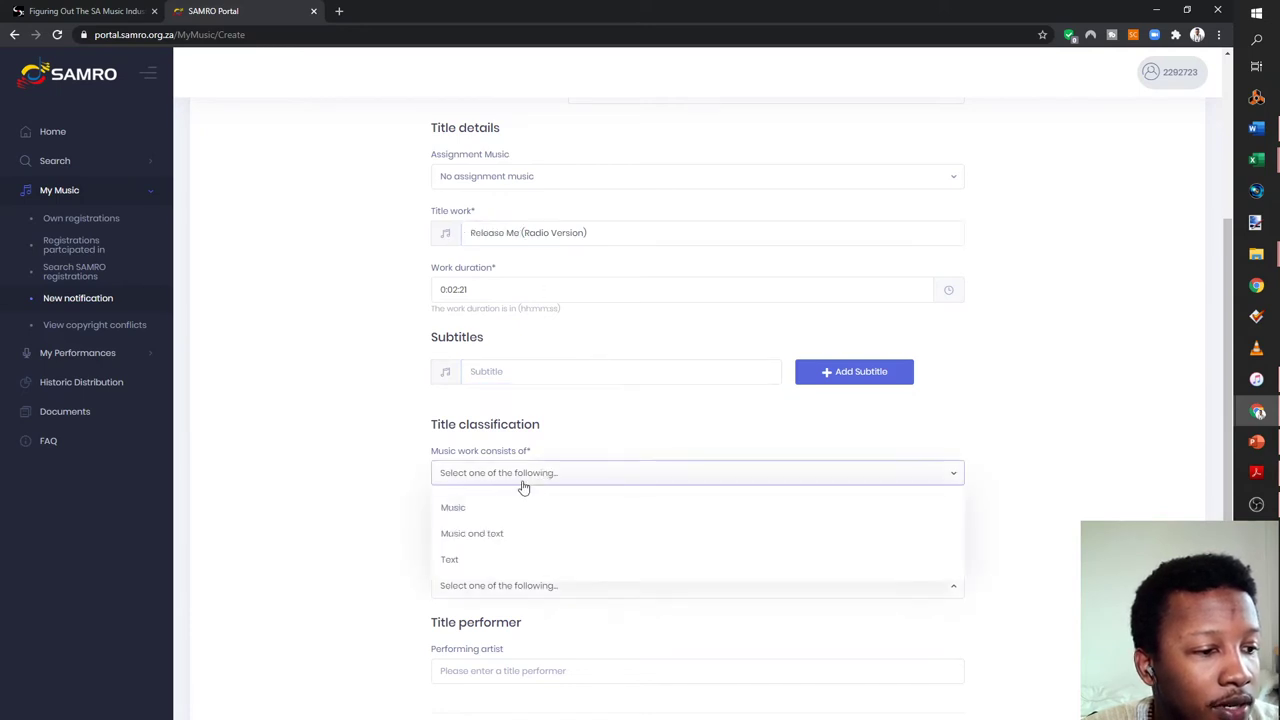
{"action": "left_click", "coordinate": [497, 509]}
{"action": "left_click", "coordinate": [497, 529]}
{"action": "left_click", "coordinate": [457, 565]}
{"action": "left_click", "coordinate": [494, 590]}
{"action": "left_click", "coordinate": [476, 534]}
- Enter the performing artist for the work
{"action": "scroll", "coordinate": [537, 594], "scroll_direction": "down", "scroll_amount": 2}
{"action": "left_click", "coordinate": [512, 533]}
{"action": "type", "text": "SkillMusicSA"}
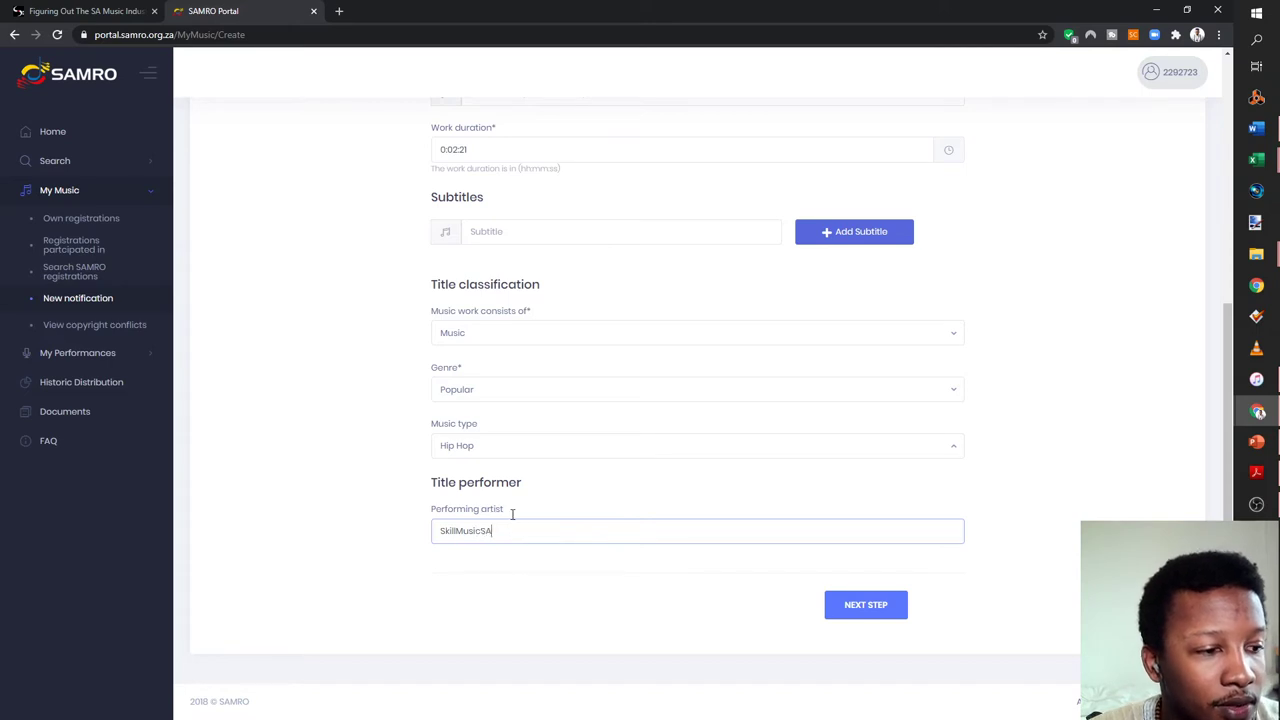
{"action": "scroll", "coordinate": [520, 505], "scroll_direction": "up", "scroll_amount": 3}
{"action": "scroll", "coordinate": [610, 470], "scroll_direction": "down", "scroll_amount": 2}
- Add yourself as Composer / Author with a 100% share and skip instruments
{"action": "left_click", "coordinate": [865, 680]}
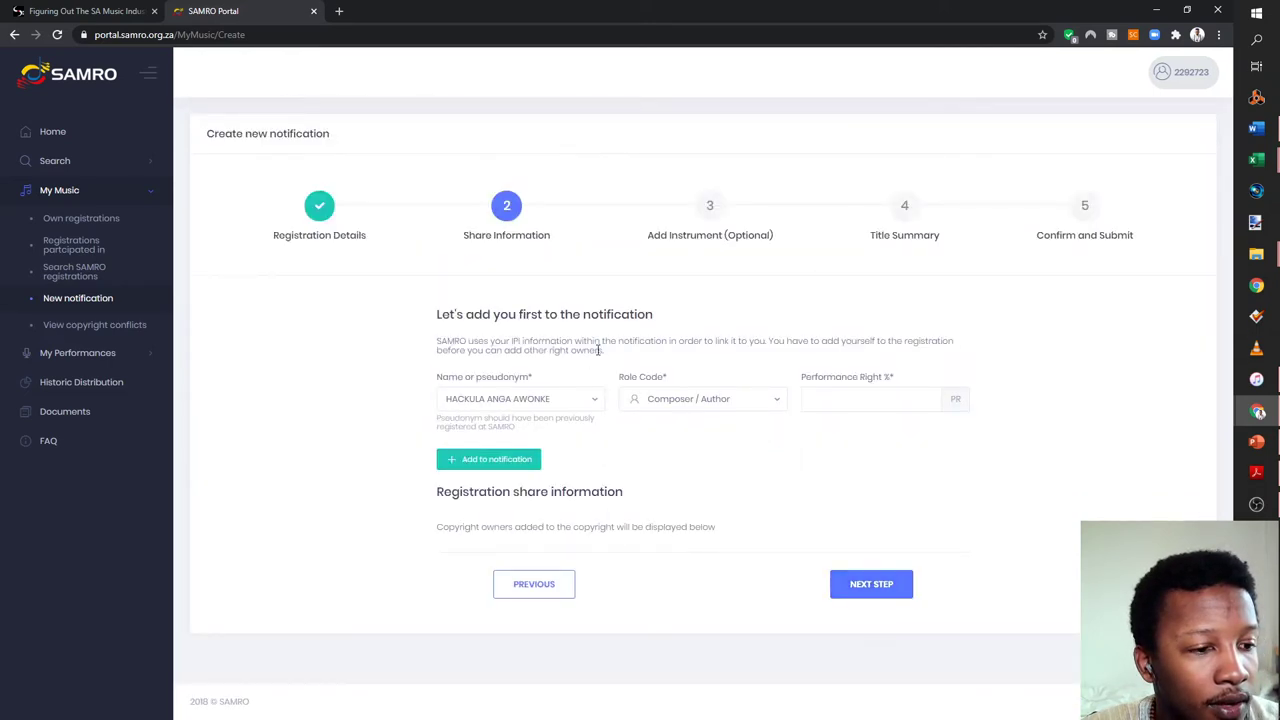
{"action": "left_click", "coordinate": [760, 412]}
{"action": "left_click", "coordinate": [685, 537]}
{"action": "left_click", "coordinate": [878, 405]}
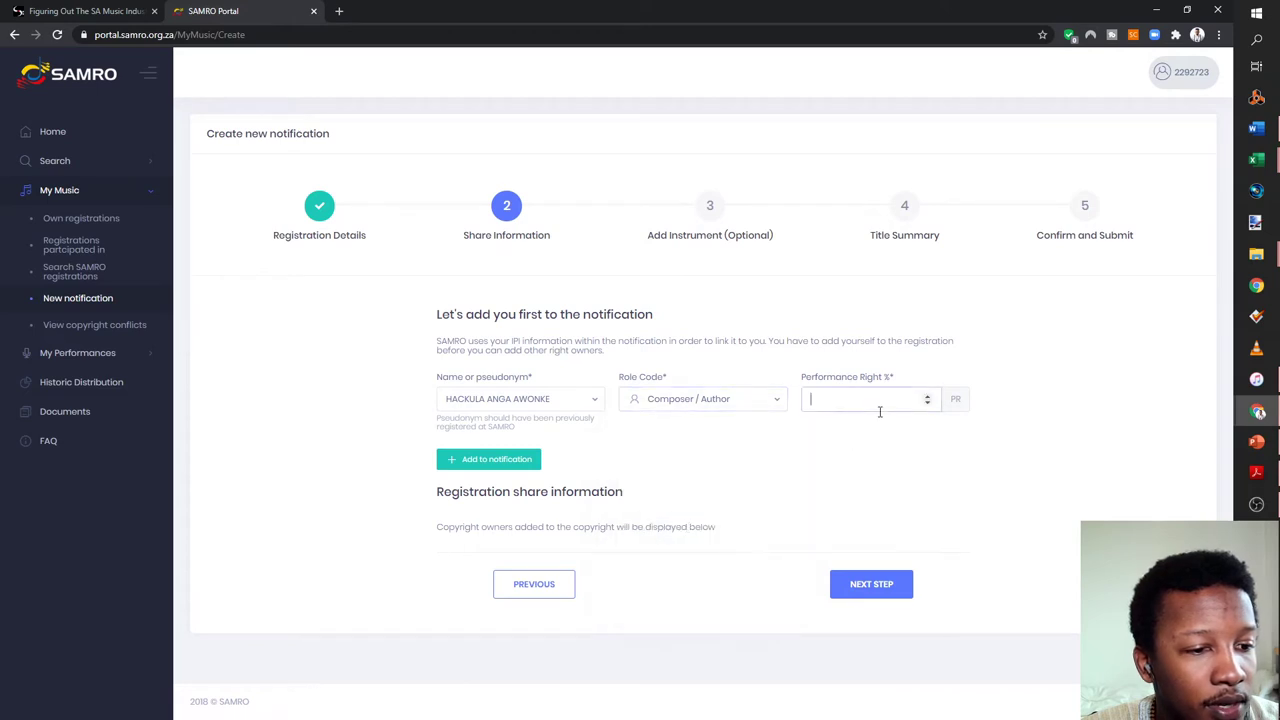
{"action": "left_click", "coordinate": [703, 400]}
{"action": "left_click", "coordinate": [705, 400]}
{"action": "left_click", "coordinate": [705, 400]}
{"action": "left_click", "coordinate": [866, 438]}
{"action": "left_click", "coordinate": [490, 459]}
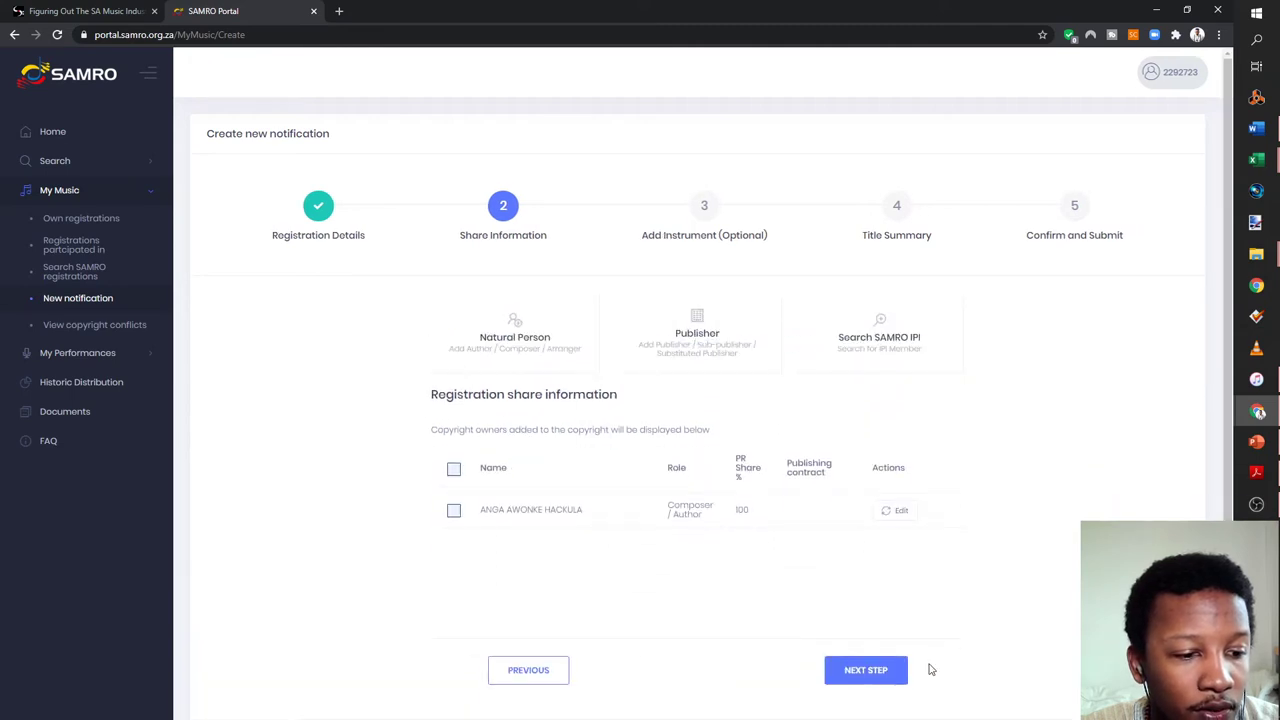
{"action": "left_click", "coordinate": [896, 677]}
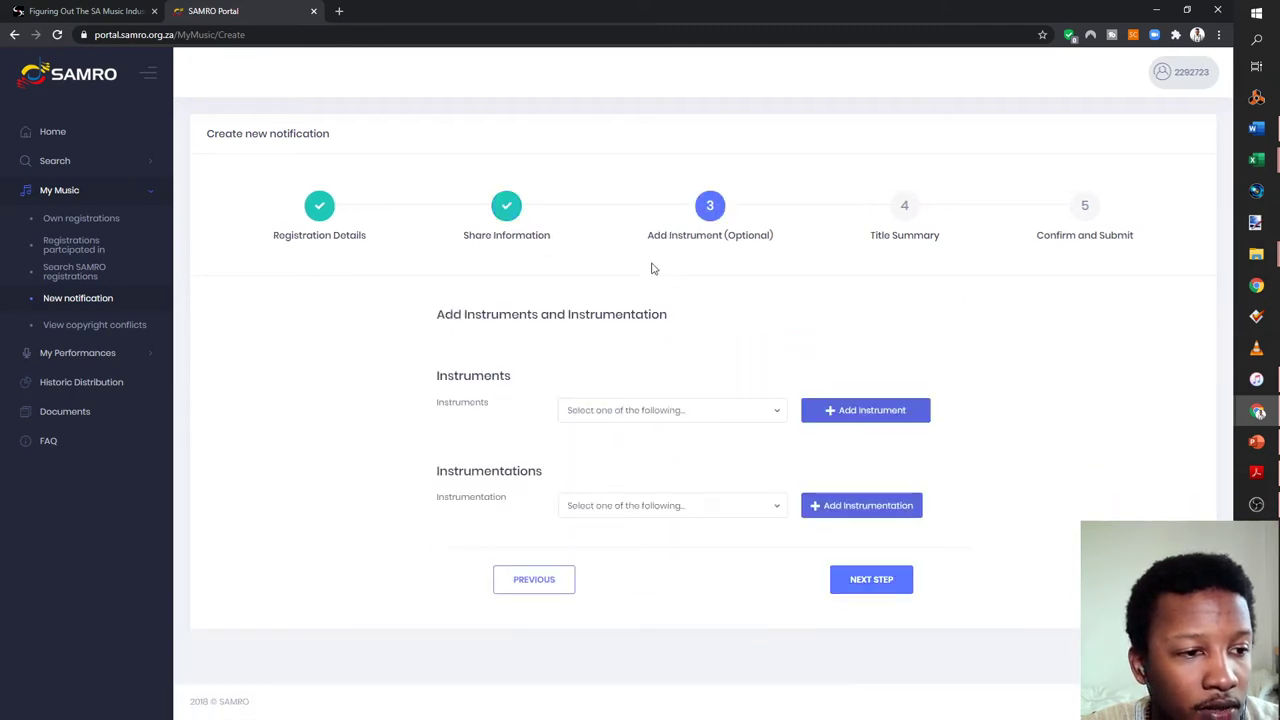
{"action": "left_click", "coordinate": [871, 579]}
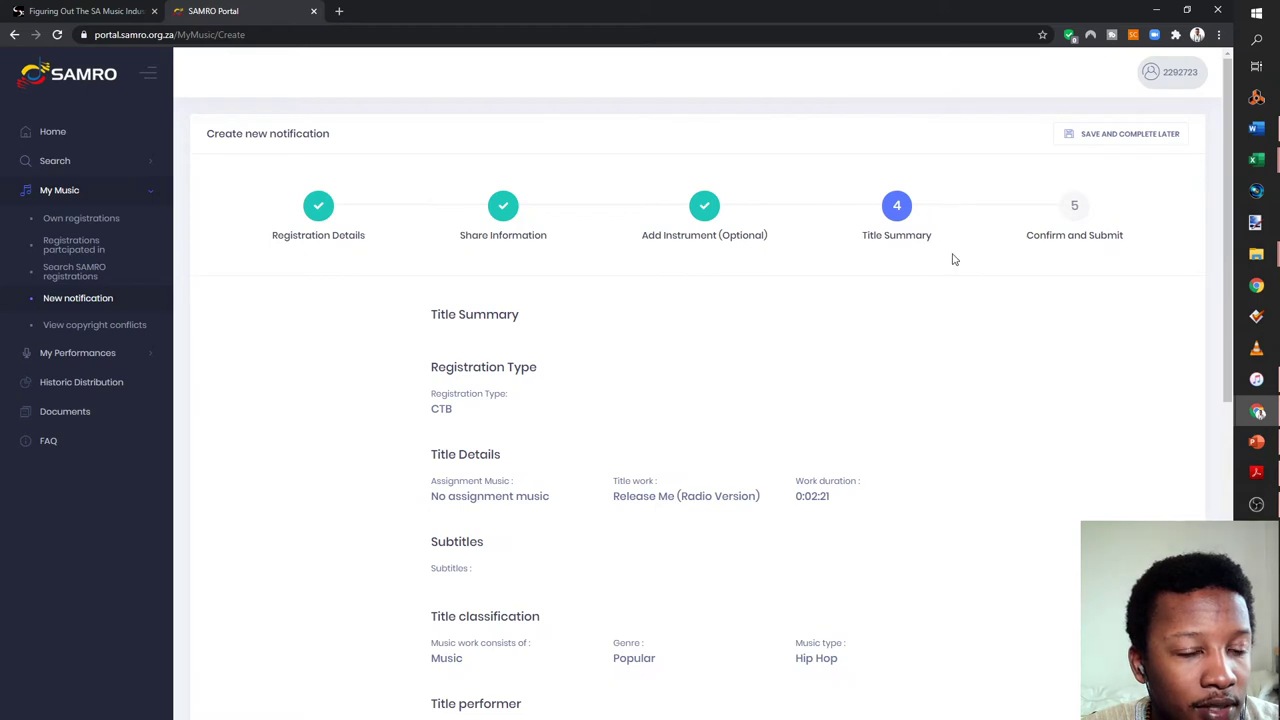
- Move to the confirm step and decline adding another title
{"action": "scroll", "coordinate": [851, 626], "scroll_direction": "down", "scroll_amount": 6}
{"action": "left_click", "coordinate": [896, 601]}
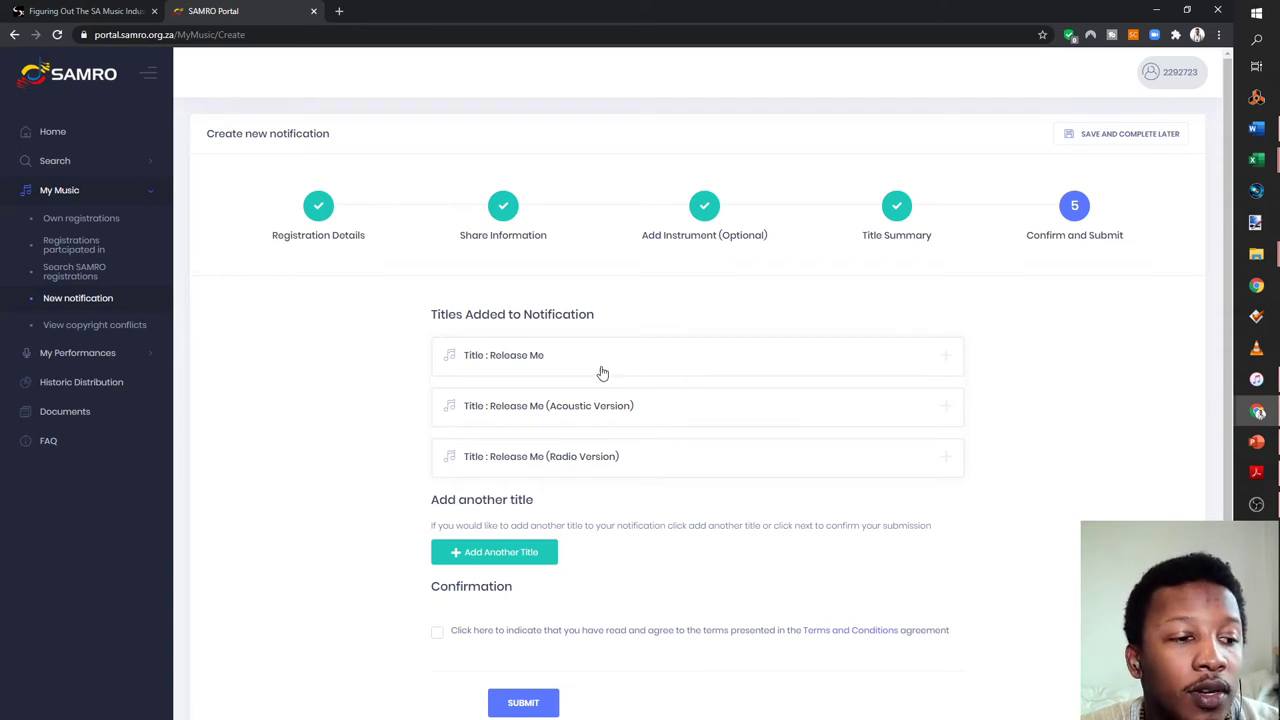
{"action": "left_click", "coordinate": [503, 555]}
{"action": "left_click", "coordinate": [590, 447]}
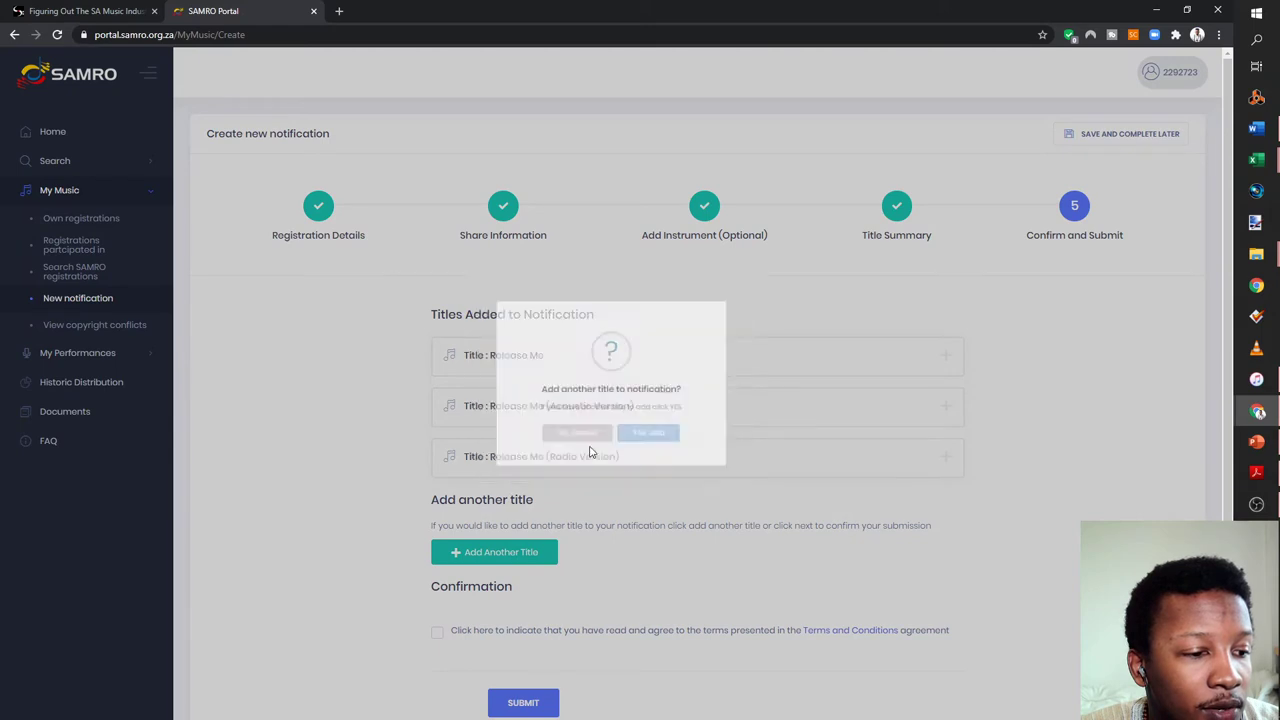
- Accept the terms, submit the notification, and copy its registration number
{"action": "left_click", "coordinate": [437, 633]}
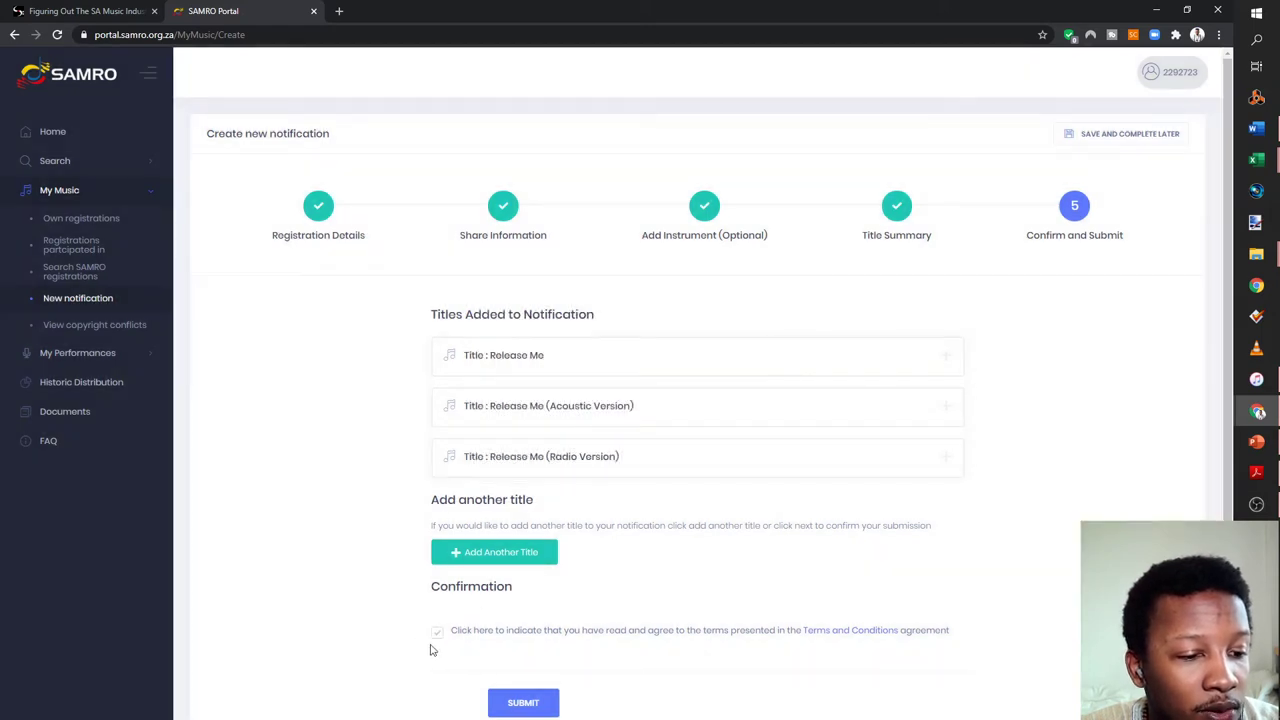
{"action": "scroll", "coordinate": [489, 569], "scroll_direction": "down", "scroll_amount": 1}
{"action": "left_click", "coordinate": [508, 607]}
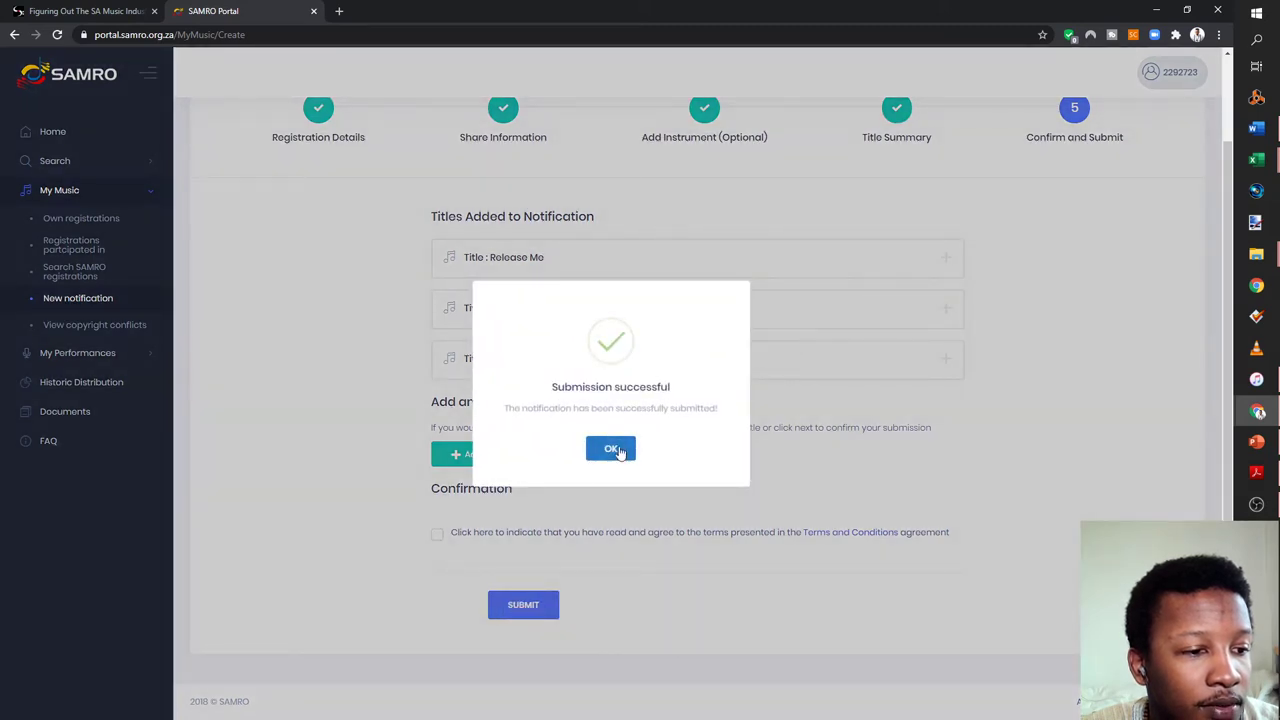
{"action": "left_click", "coordinate": [619, 452]}
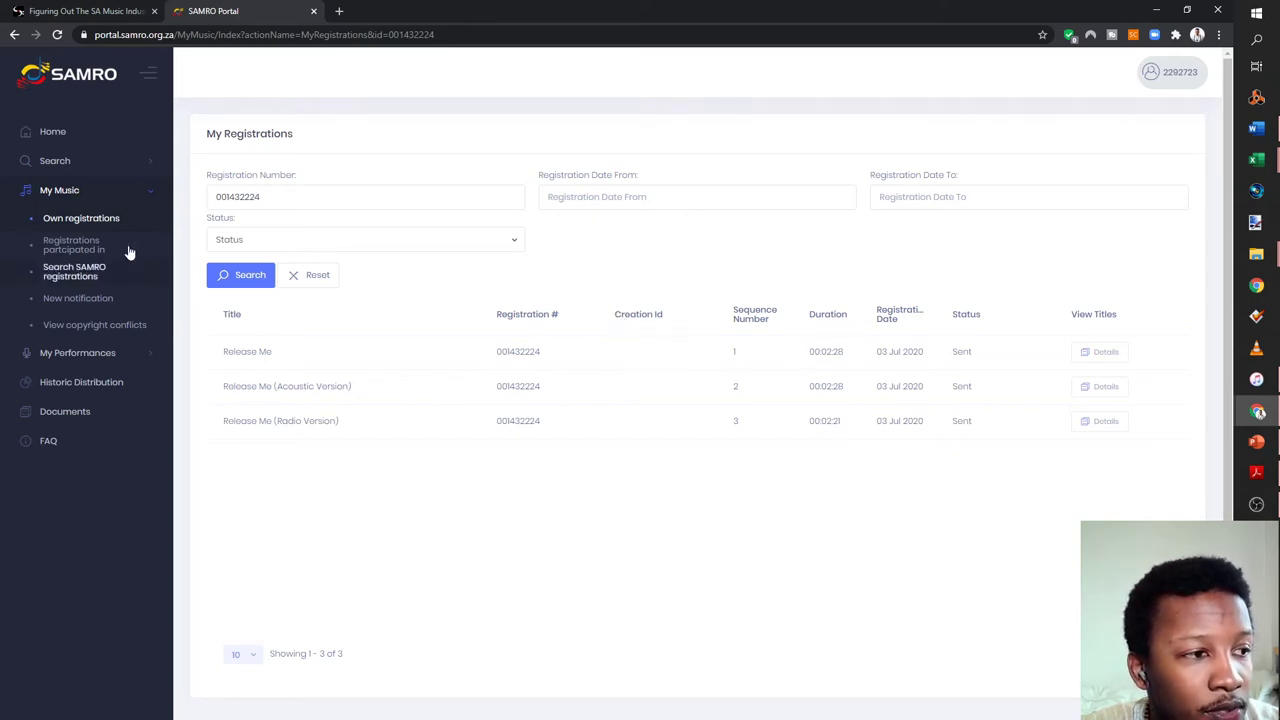
{"action": "left_click_drag", "start_coordinate": [306, 197], "coordinate": [153, 180]}
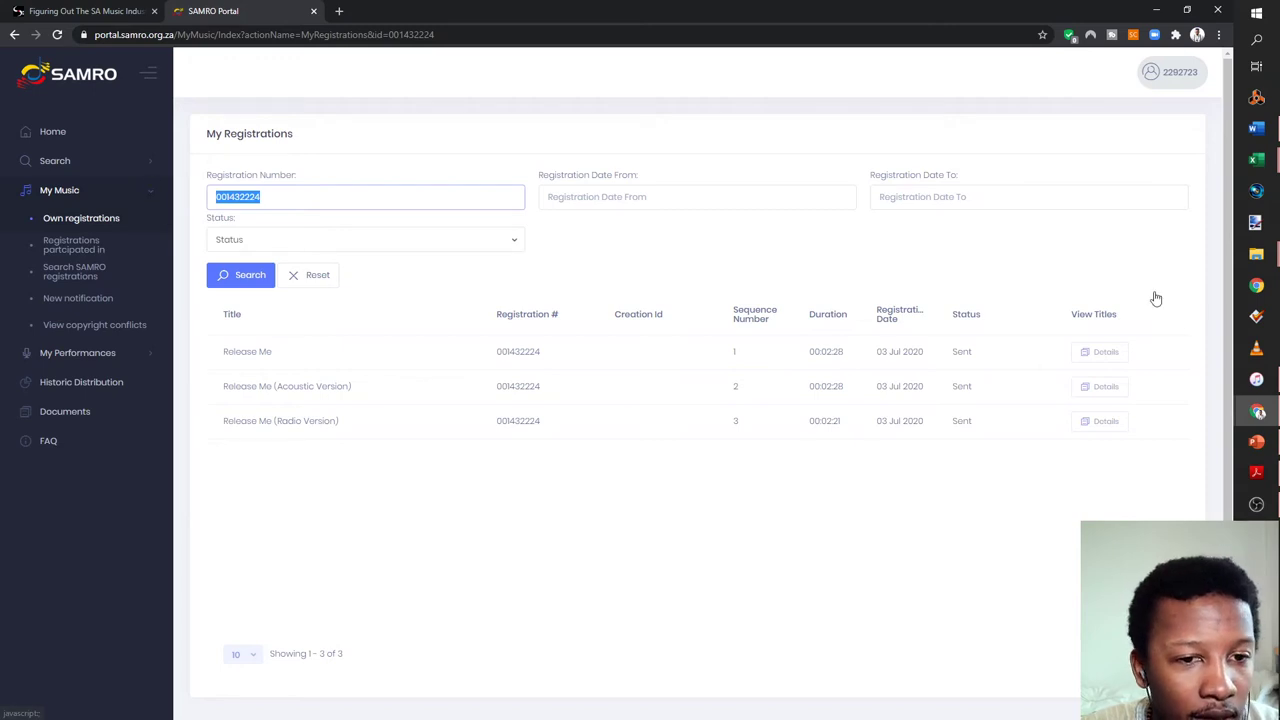
{"action": "left_click", "coordinate": [1256, 160]}
- Paste the SAMRO registration number into J2 and J3 of the Beat Style Template workbook
{"action": "left_click", "coordinate": [1160, 235]}
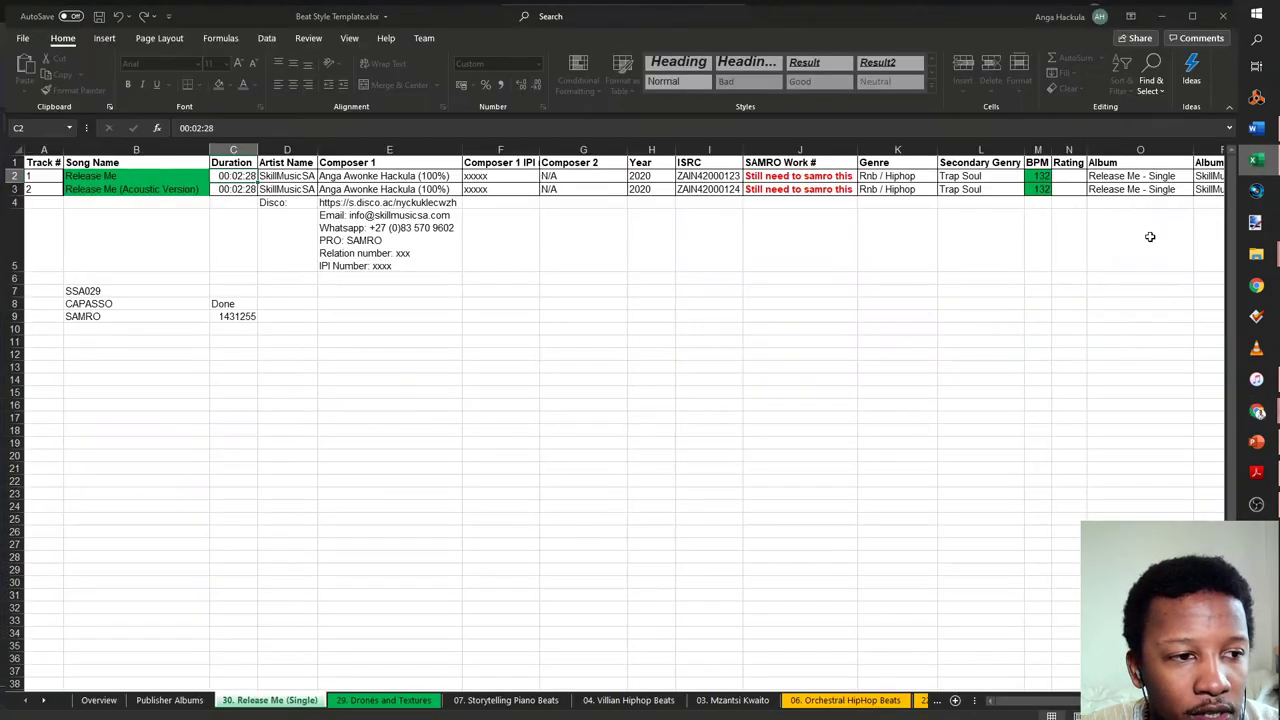
{"action": "left_click", "coordinate": [725, 362]}
{"action": "left_click", "coordinate": [750, 323]}
{"action": "left_click", "coordinate": [795, 177]}
{"action": "left_click", "coordinate": [703, 285]}
{"action": "left_click", "coordinate": [785, 172]}
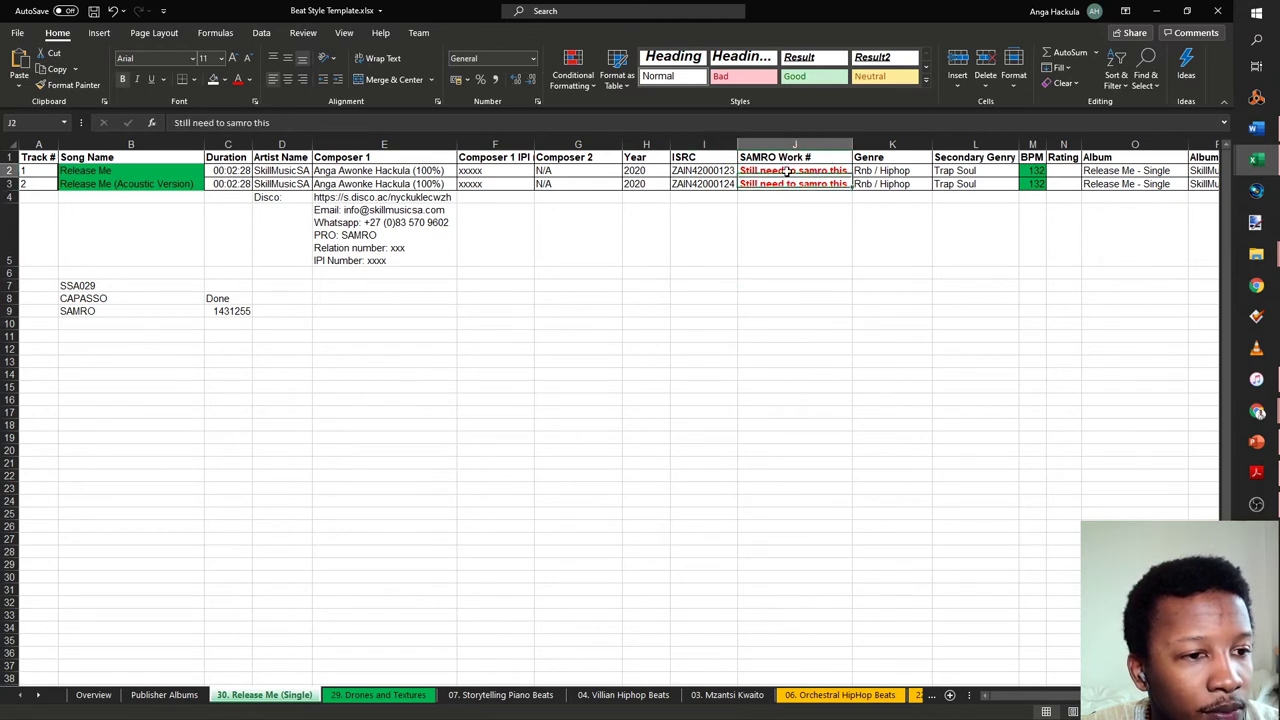
{"action": "type", "text": "1432224"}
{"action": "left_click", "coordinate": [790, 184]}
{"action": "type", "text": "1432224"}
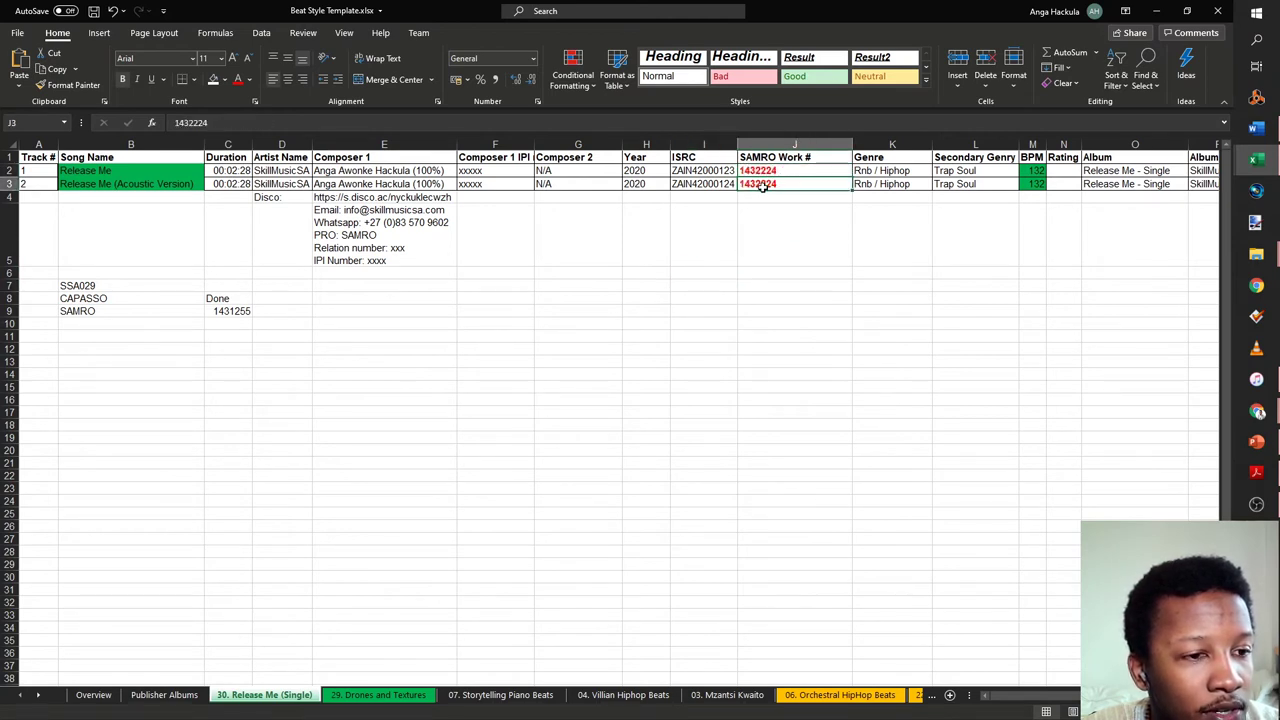
- Prefix J2's number with '000 and copy the padded number into J3
{"action": "left_click", "coordinate": [757, 172]}
{"action": "double_click", "coordinate": [757, 172]}
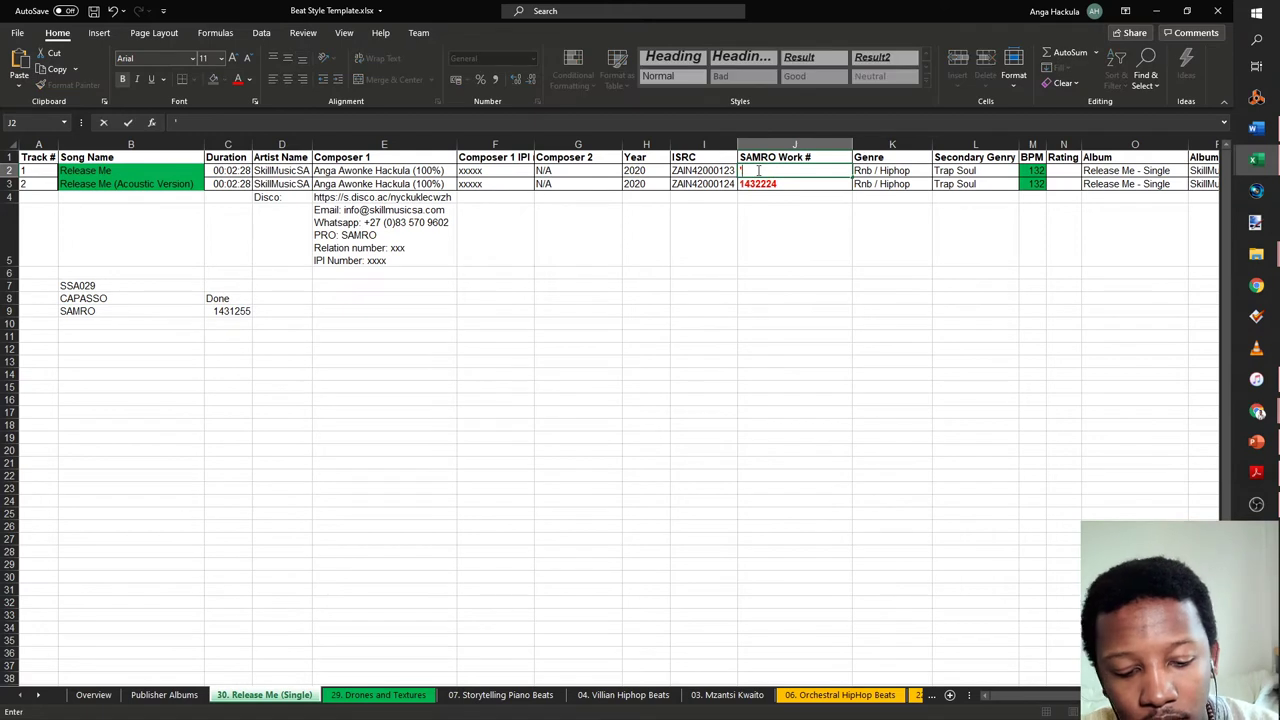
{"action": "key", "text": "Home"}
{"action": "type", "text": "'000"}
{"action": "key", "text": "Return"}
{"action": "left_click", "coordinate": [757, 172]}
{"action": "key", "text": "ctrl+c"}
{"action": "left_click", "coordinate": [752, 184]}
{"action": "key", "text": "ctrl+v"}
{"action": "key", "text": "Escape"}
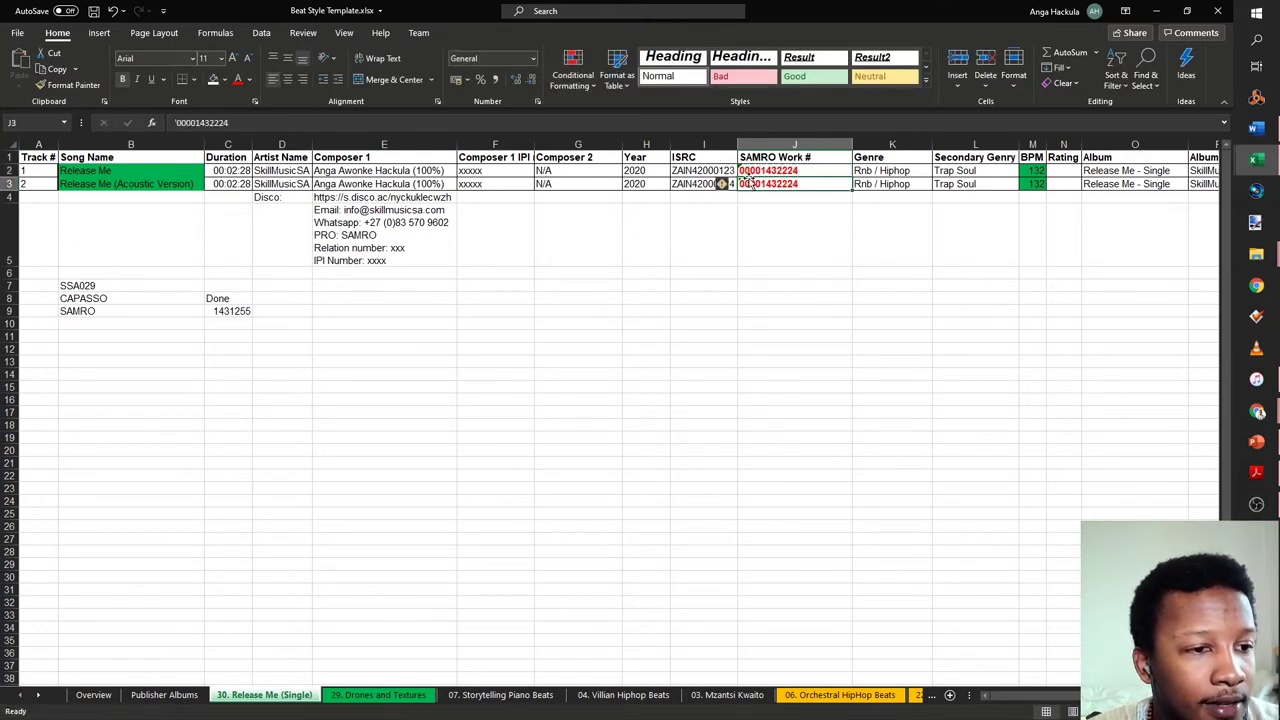
{"action": "left_click", "coordinate": [955, 446]}
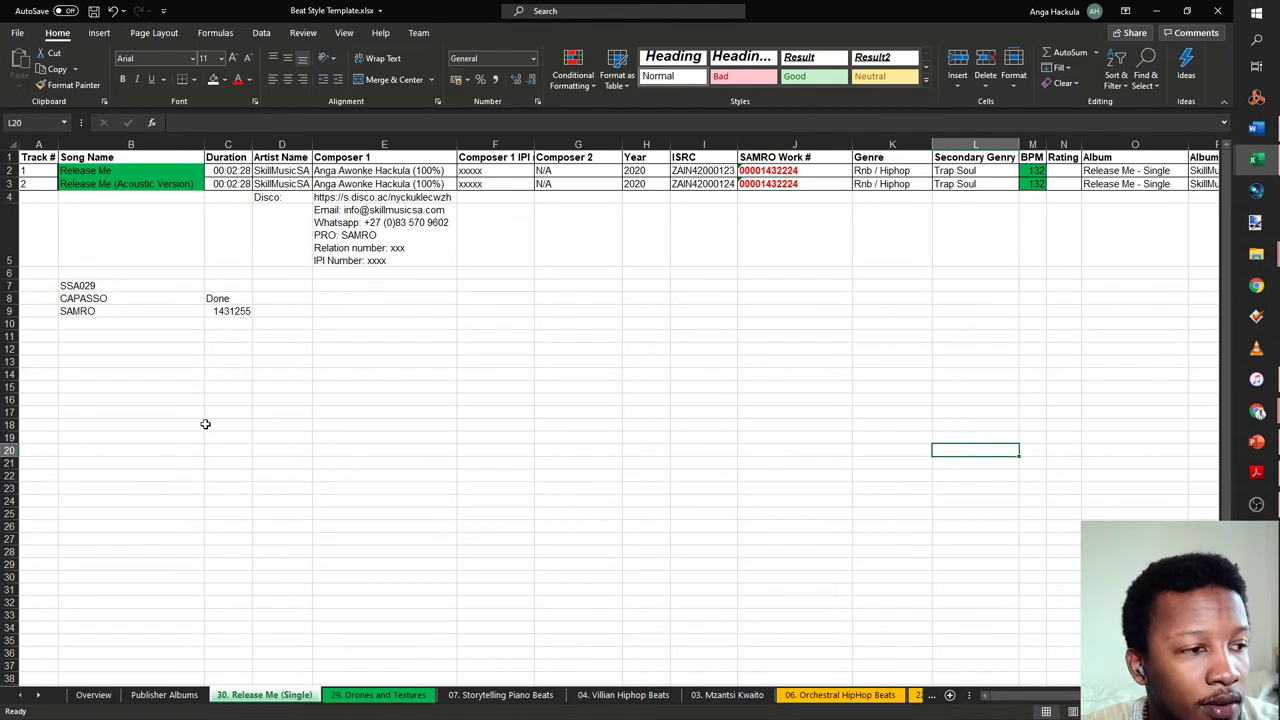
{"action": "left_click", "coordinate": [240, 312]}
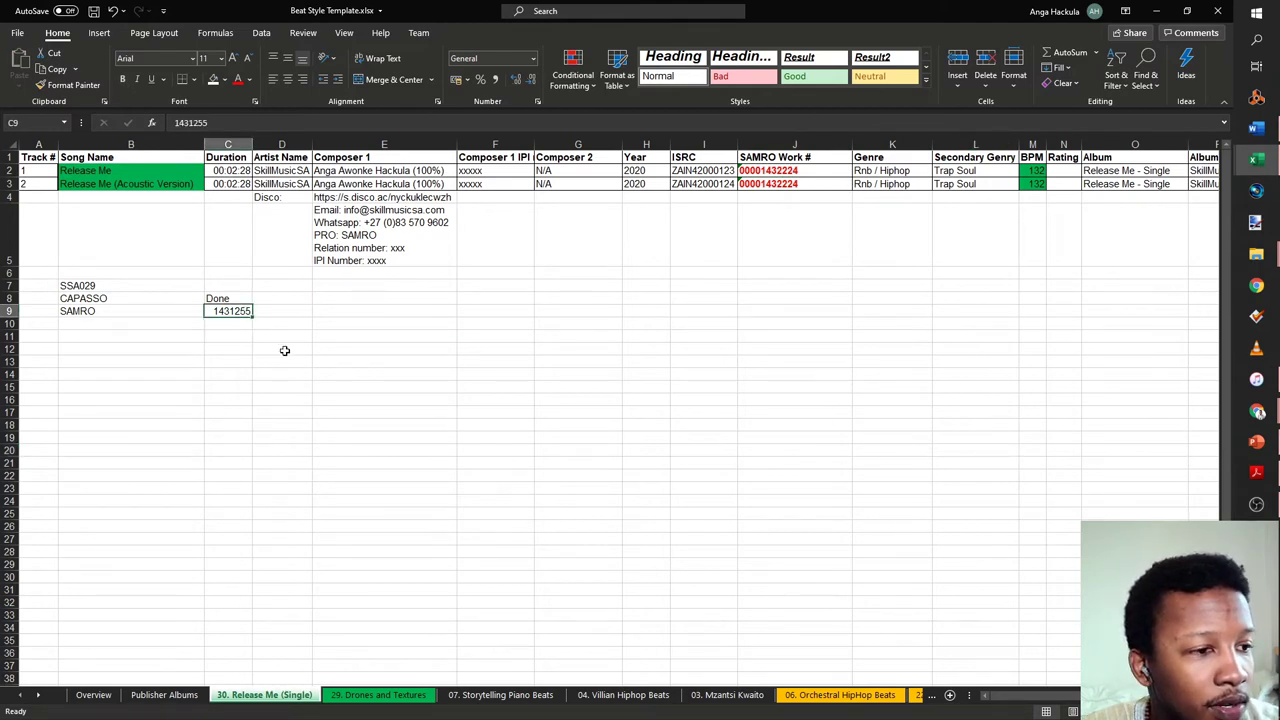
{"action": "left_click", "coordinate": [274, 348]}
{"action": "left_click", "coordinate": [237, 310]}
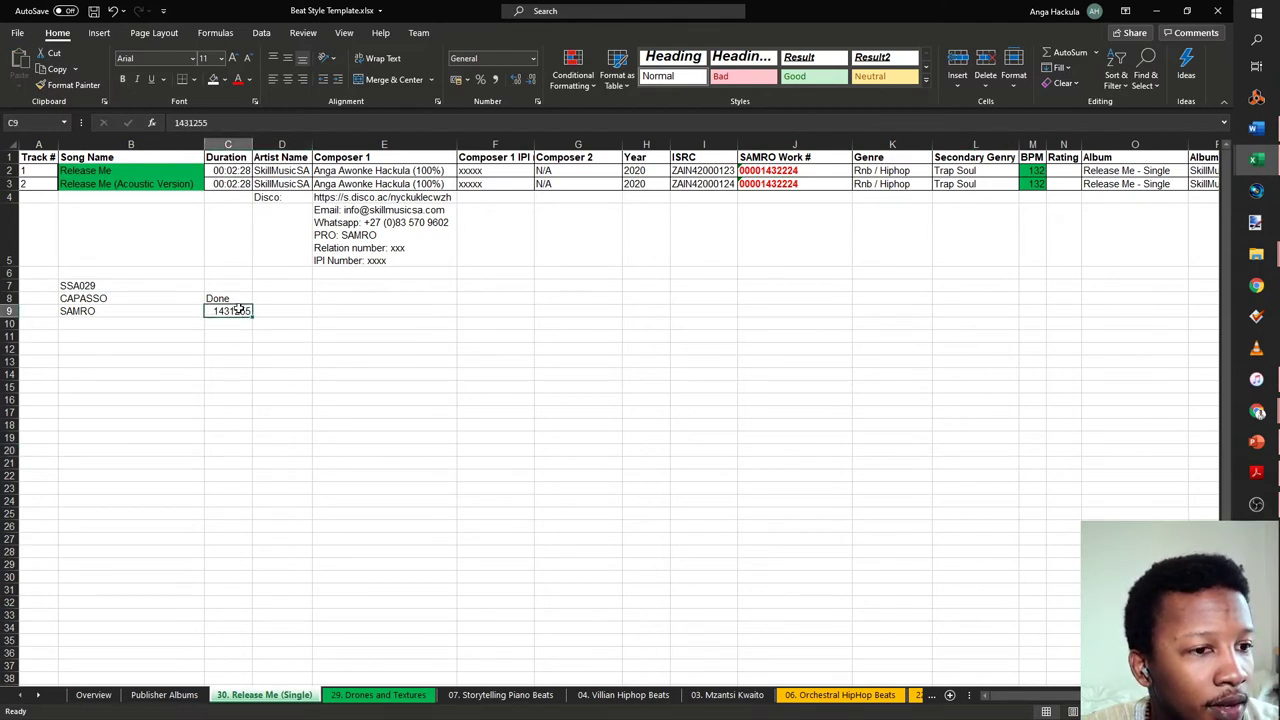
{"action": "left_click", "coordinate": [414, 329]}
{"action": "left_click", "coordinate": [703, 360]}
{"action": "left_click", "coordinate": [228, 297]}
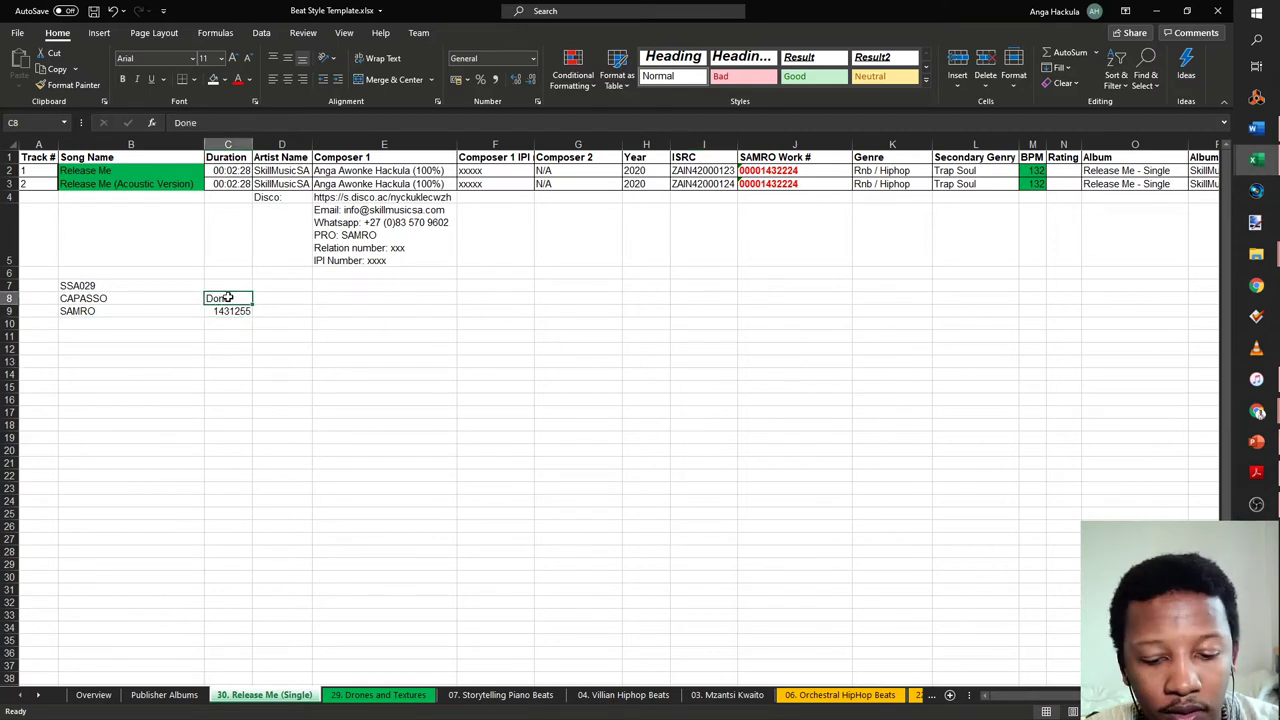
{"action": "left_click", "coordinate": [242, 311]}
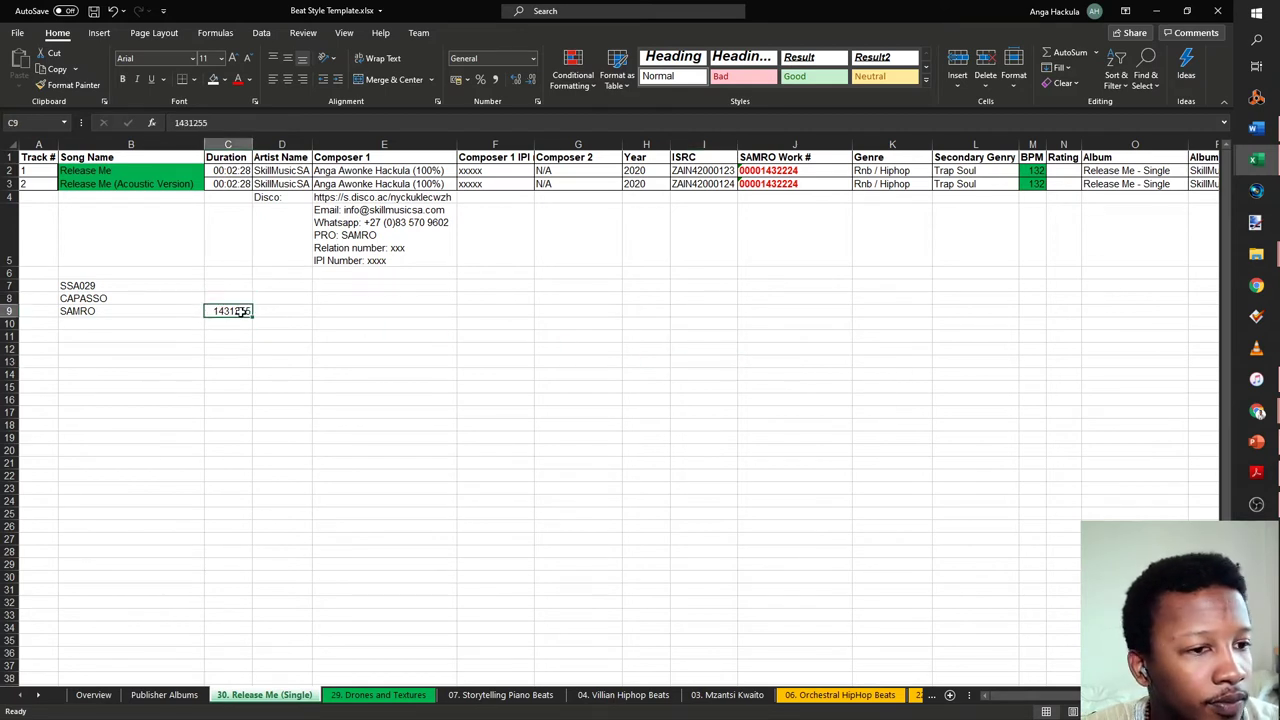
{"action": "type", "text": "143222"}
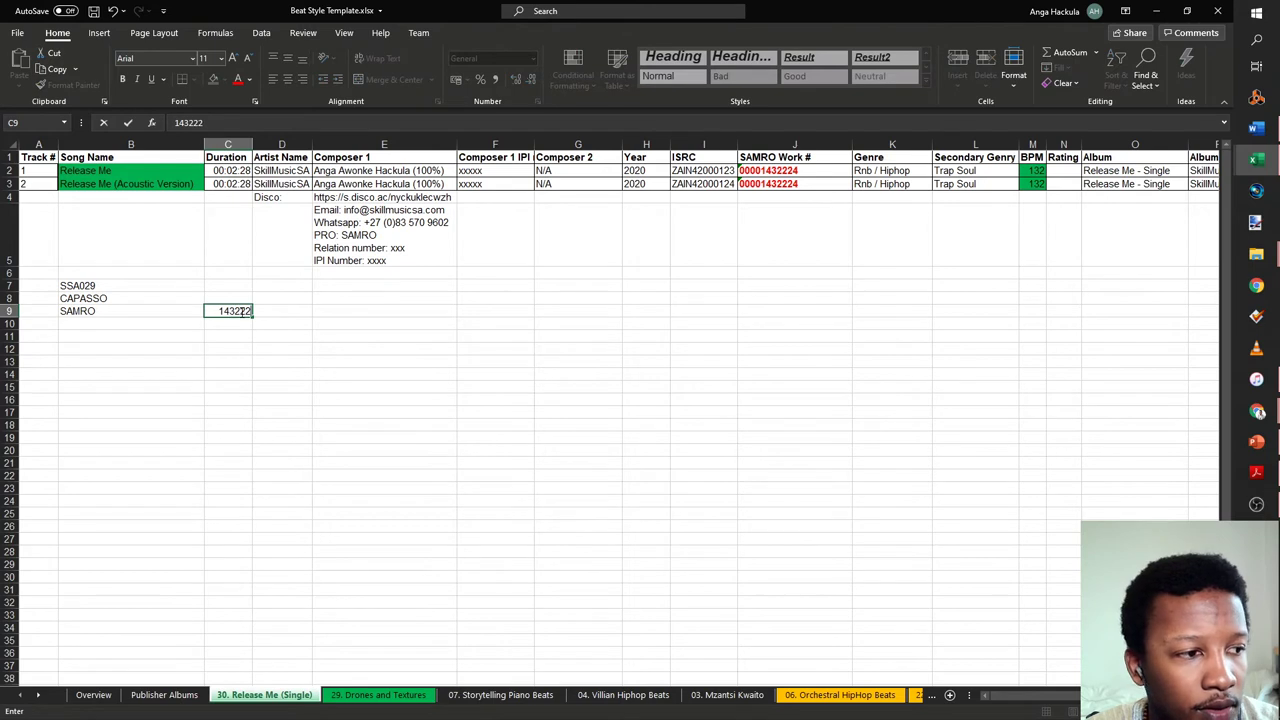
{"action": "type", "text": "4"}
{"action": "key", "text": "Return"}
{"action": "left_click", "coordinate": [420, 388]}
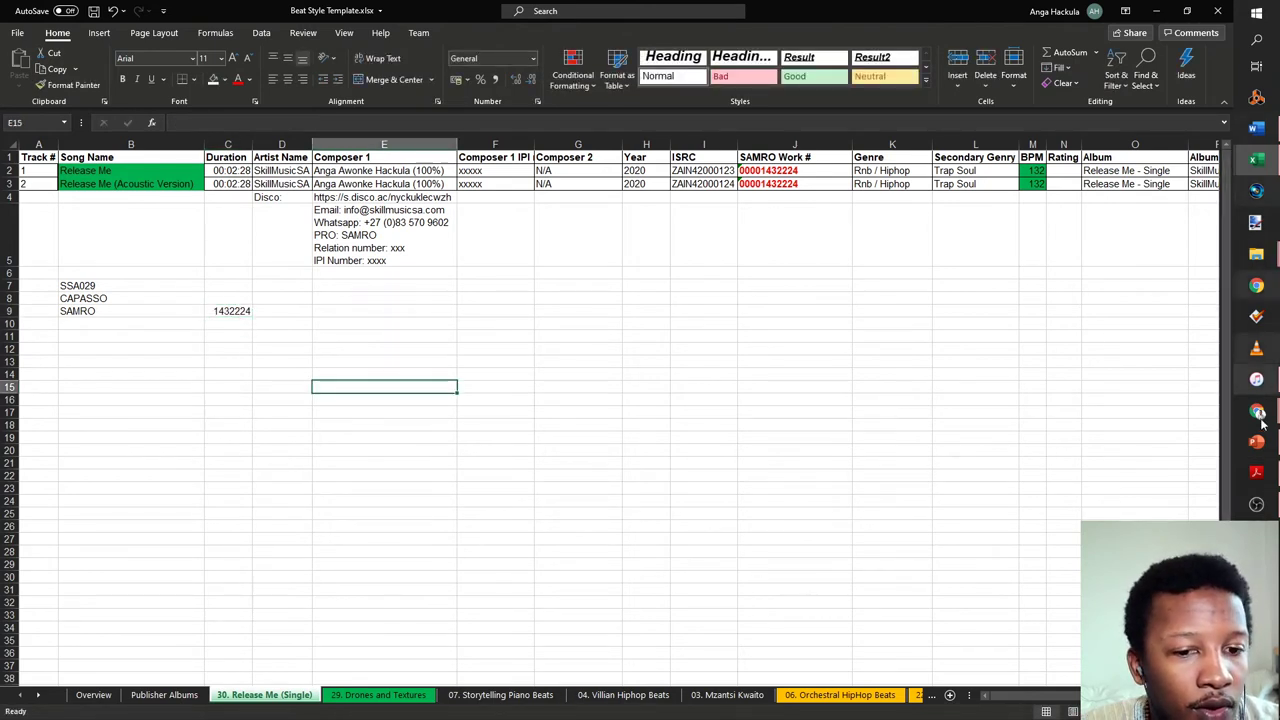
- Open capasso.co.za in a new tab and go to the Notification of Works Registration page
{"action": "mouse_move", "coordinate": [1257, 411]}
{"action": "left_click", "coordinate": [1198, 488]}
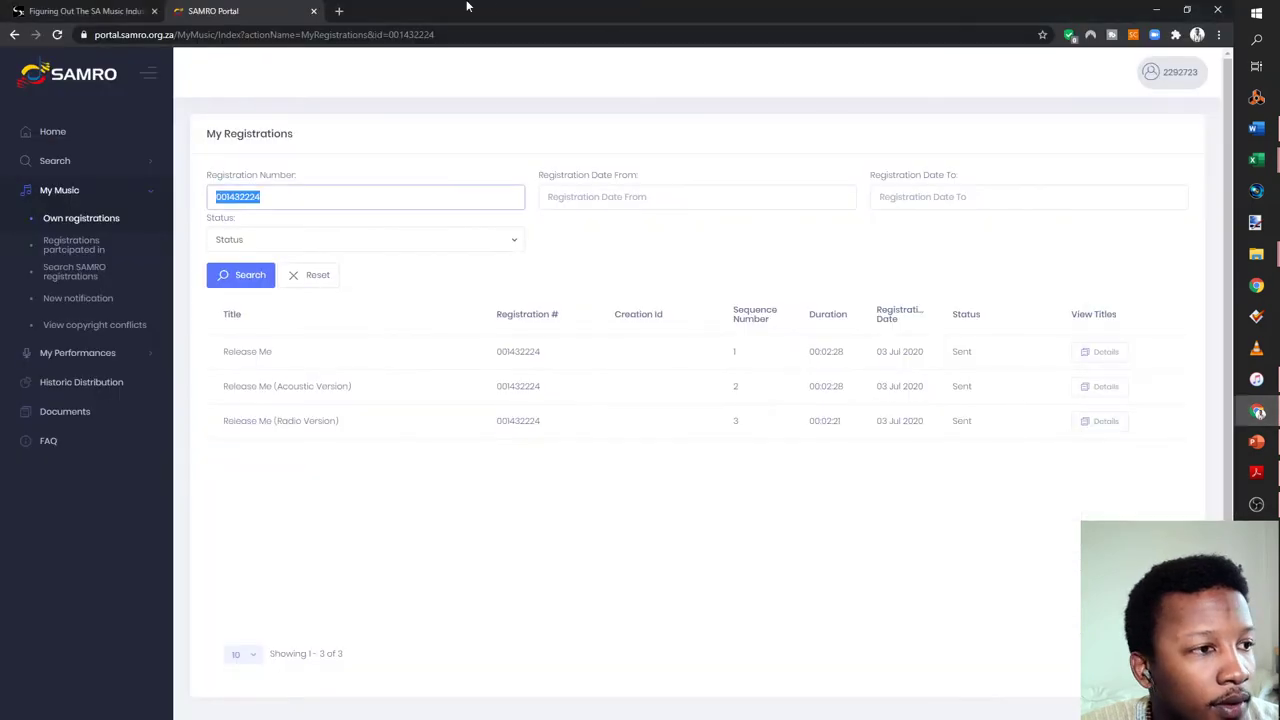
{"action": "left_click", "coordinate": [339, 10]}
{"action": "type", "text": "capa"}
{"action": "key", "text": "Return"}
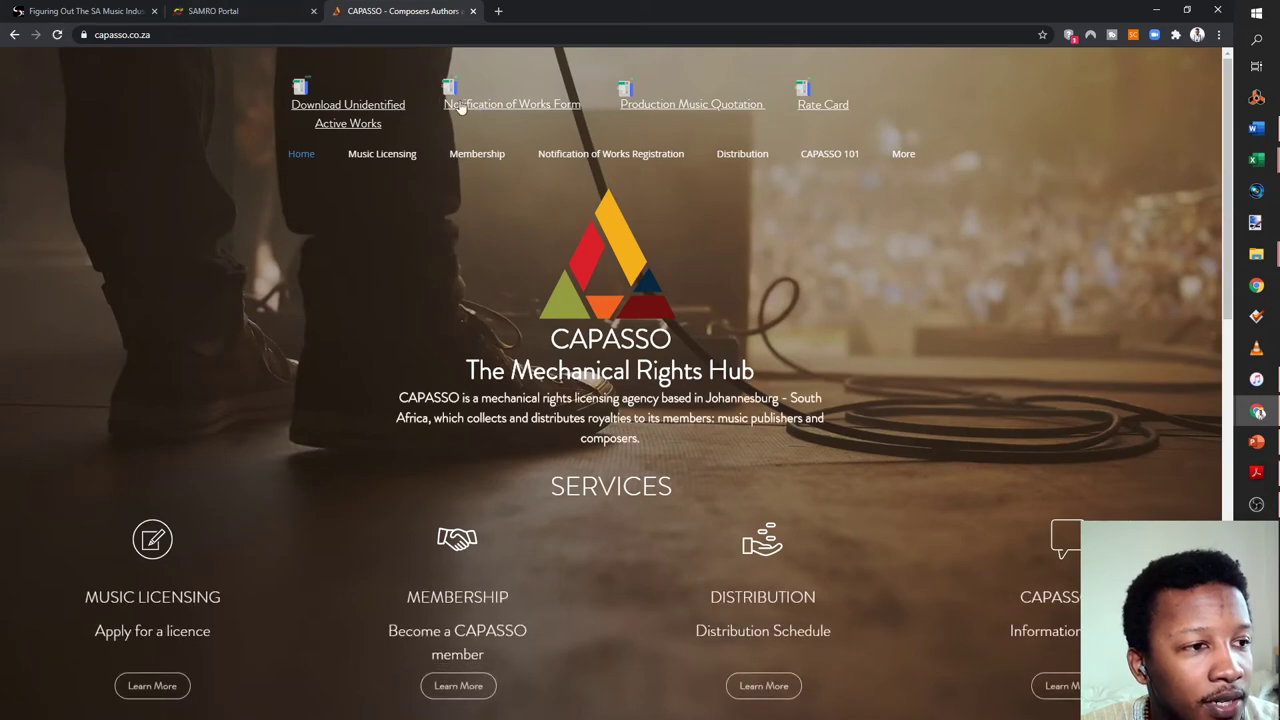
{"action": "left_click", "coordinate": [477, 111]}
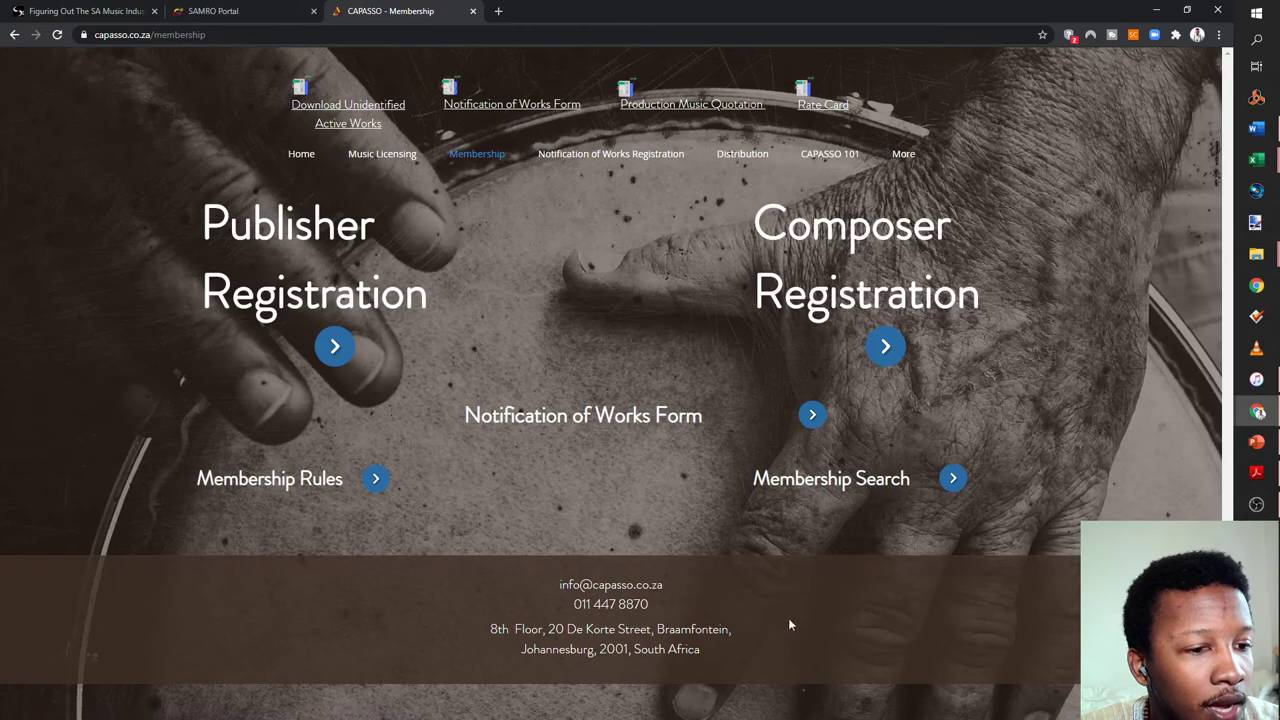
{"action": "left_click", "coordinate": [812, 414]}
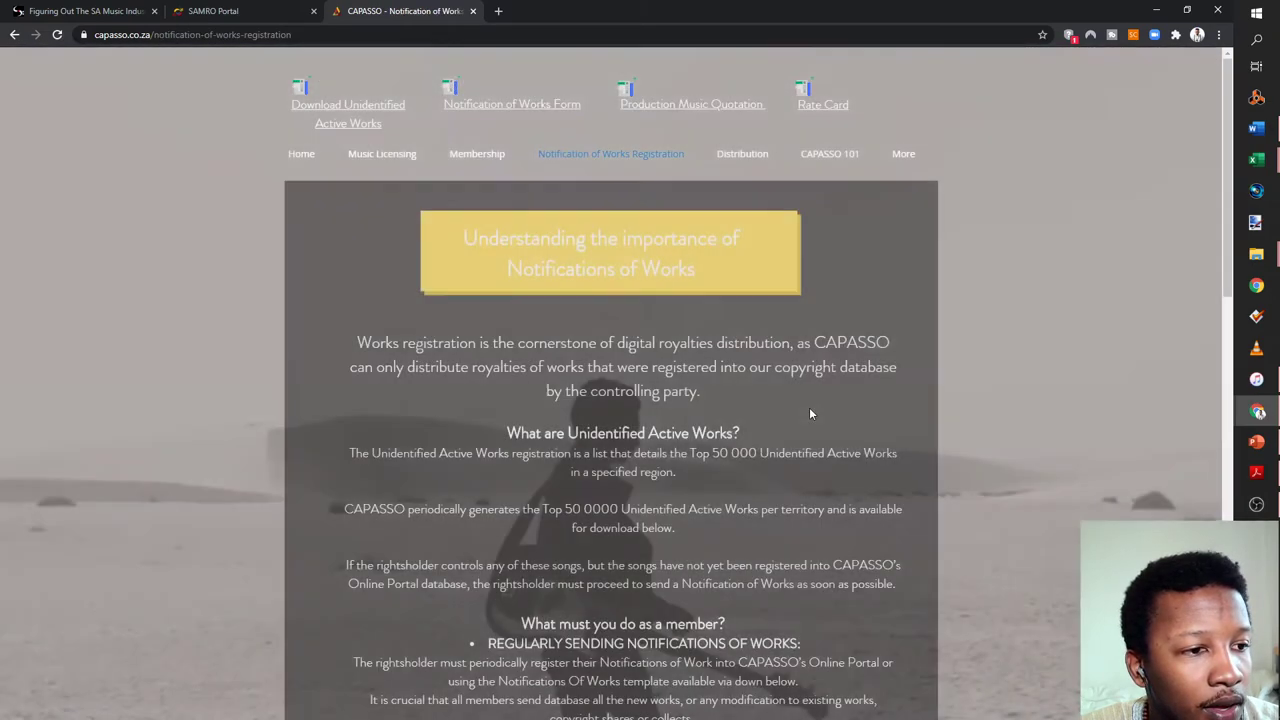
- Download the Commercial Music notification of works form spreadsheet
{"action": "scroll", "coordinate": [810, 414], "scroll_direction": "down", "scroll_amount": 2}
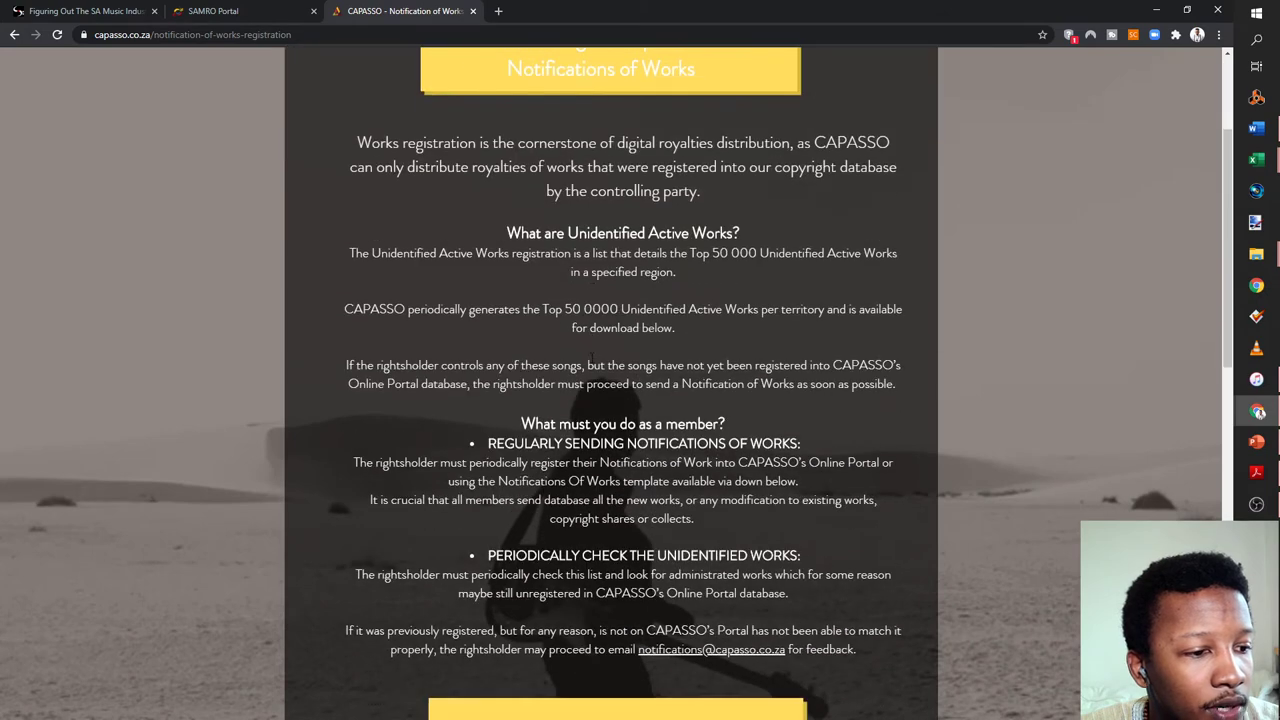
{"action": "scroll", "coordinate": [756, 432], "scroll_direction": "down", "scroll_amount": 1}
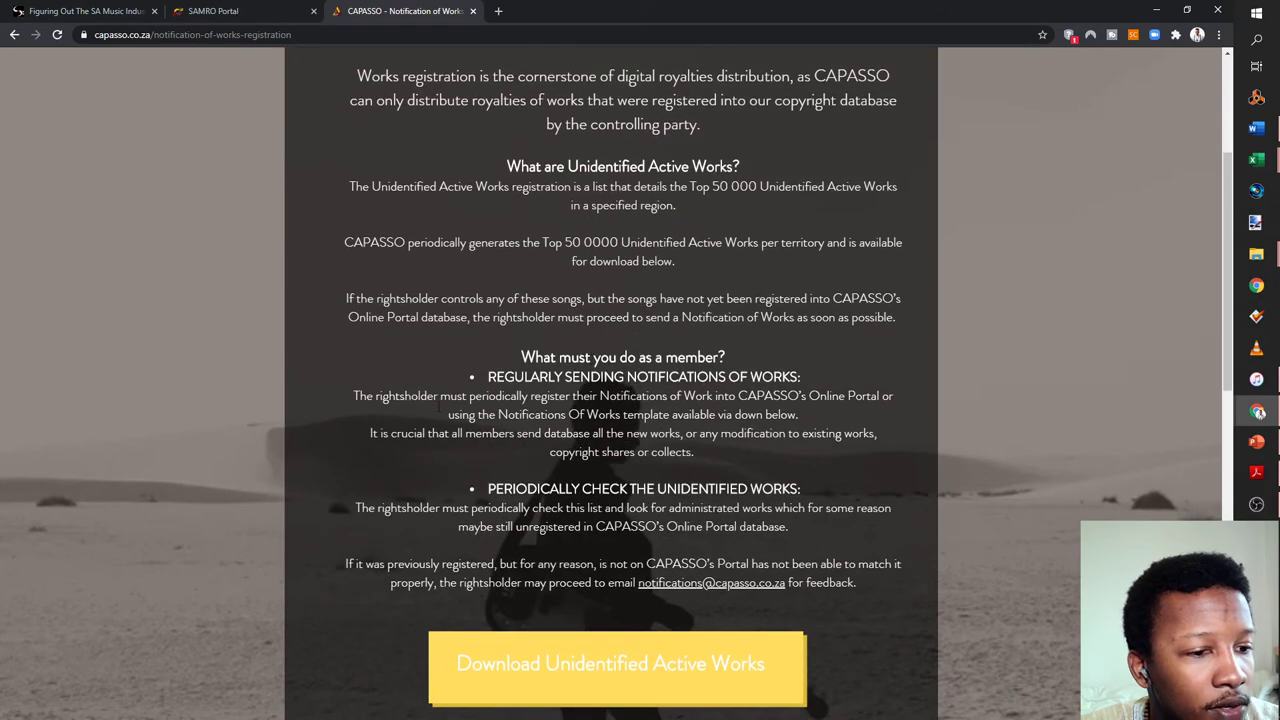
{"action": "scroll", "coordinate": [829, 412], "scroll_direction": "down", "scroll_amount": 2}
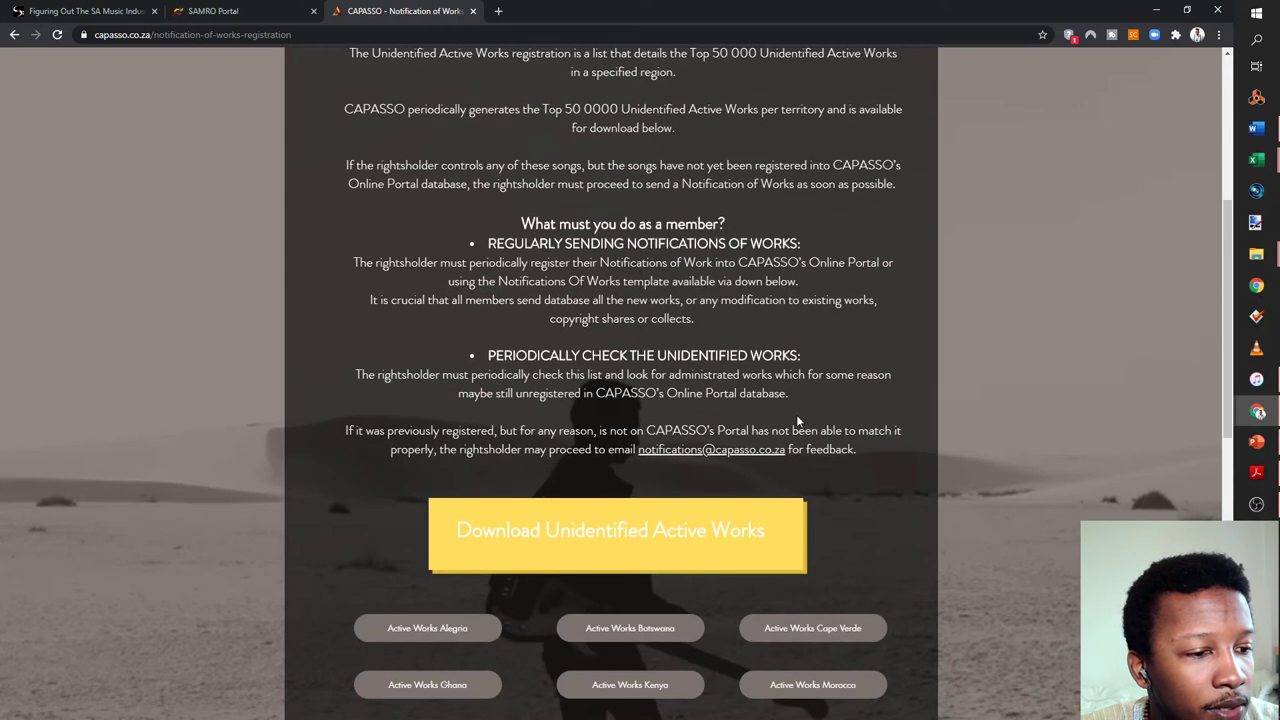
{"action": "left_click_drag", "start_coordinate": [787, 449], "coordinate": [638, 449]}
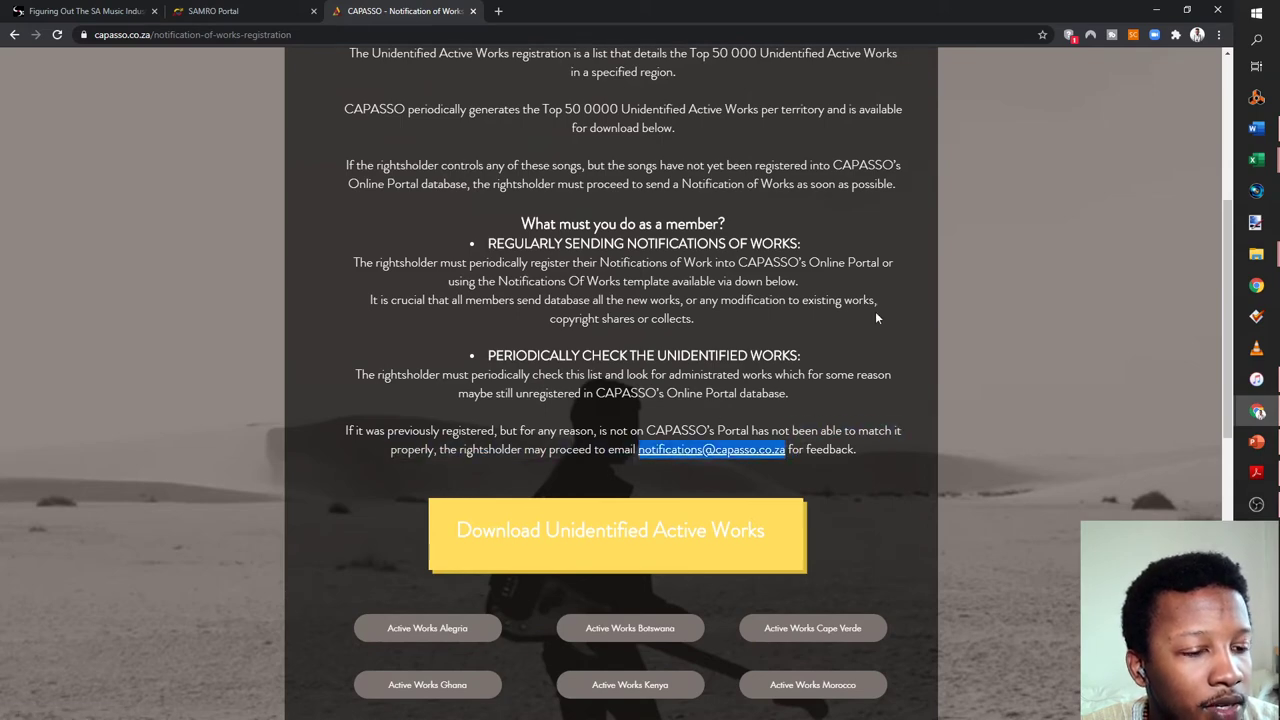
{"action": "scroll", "coordinate": [879, 358], "scroll_direction": "up", "scroll_amount": 3}
{"action": "scroll", "coordinate": [878, 360], "scroll_direction": "down", "scroll_amount": 5}
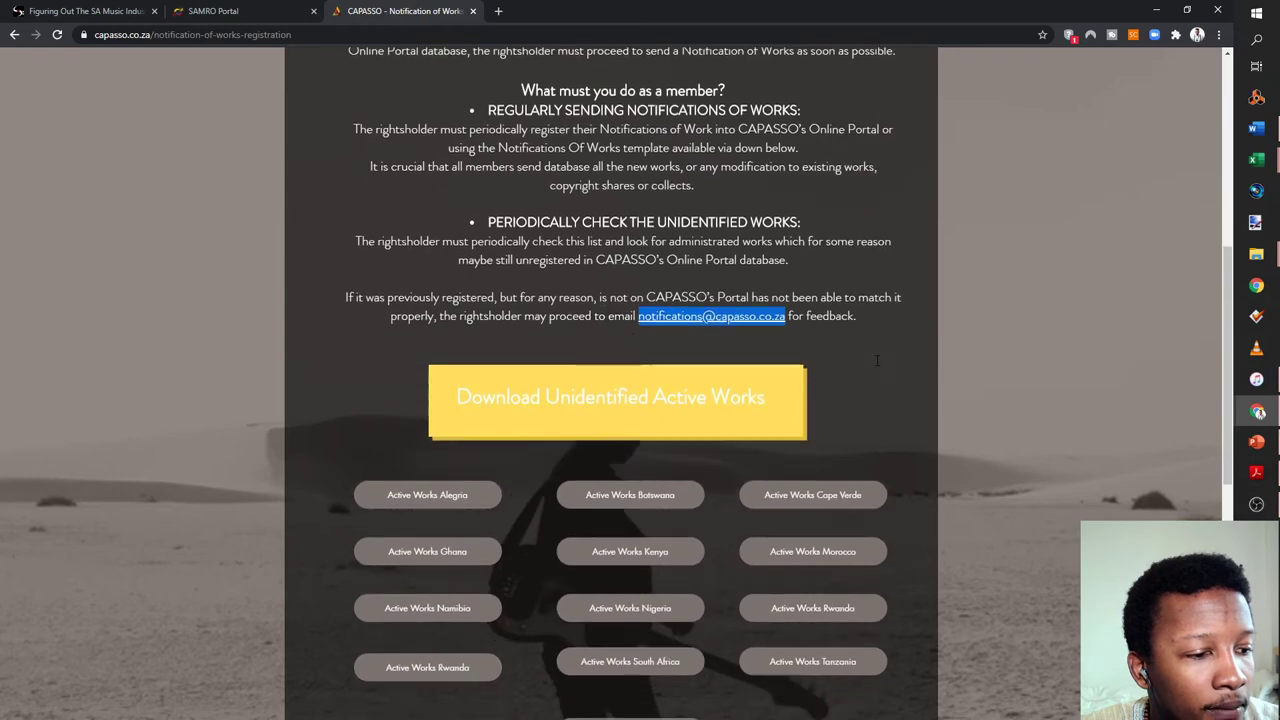
{"action": "scroll", "coordinate": [877, 360], "scroll_direction": "down", "scroll_amount": 5}
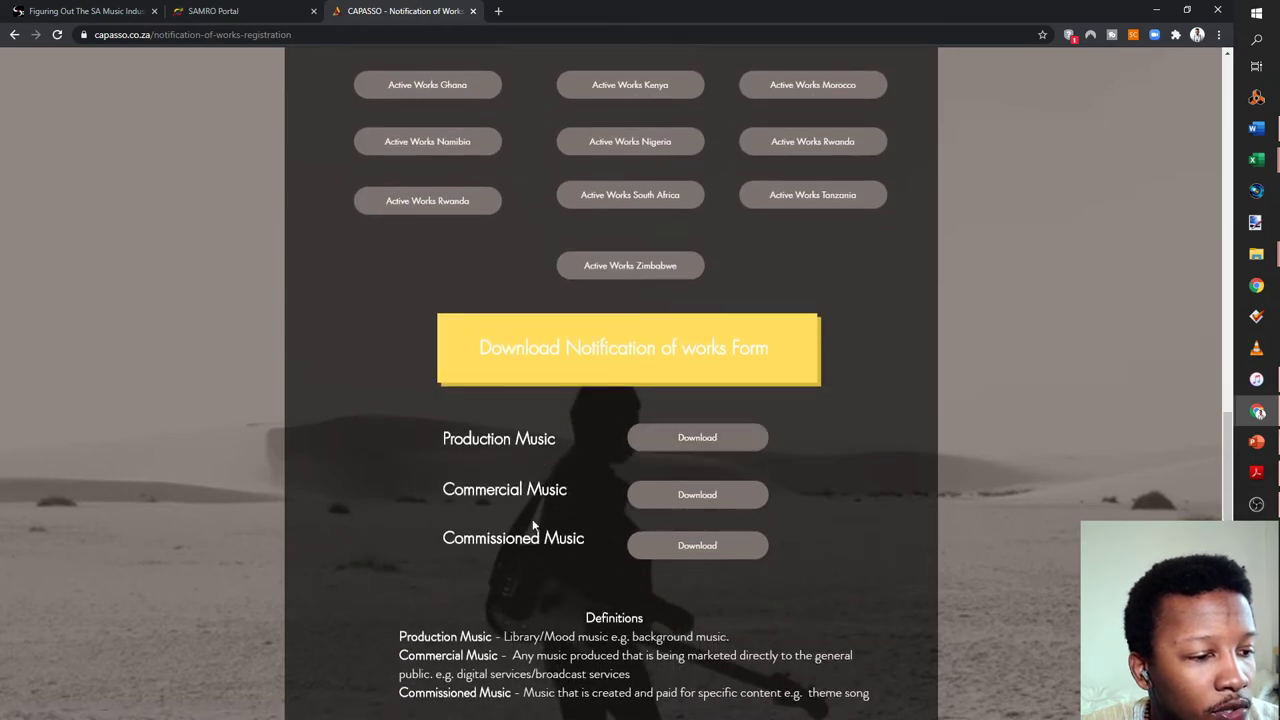
{"action": "scroll", "coordinate": [535, 526], "scroll_direction": "down", "scroll_amount": 2}
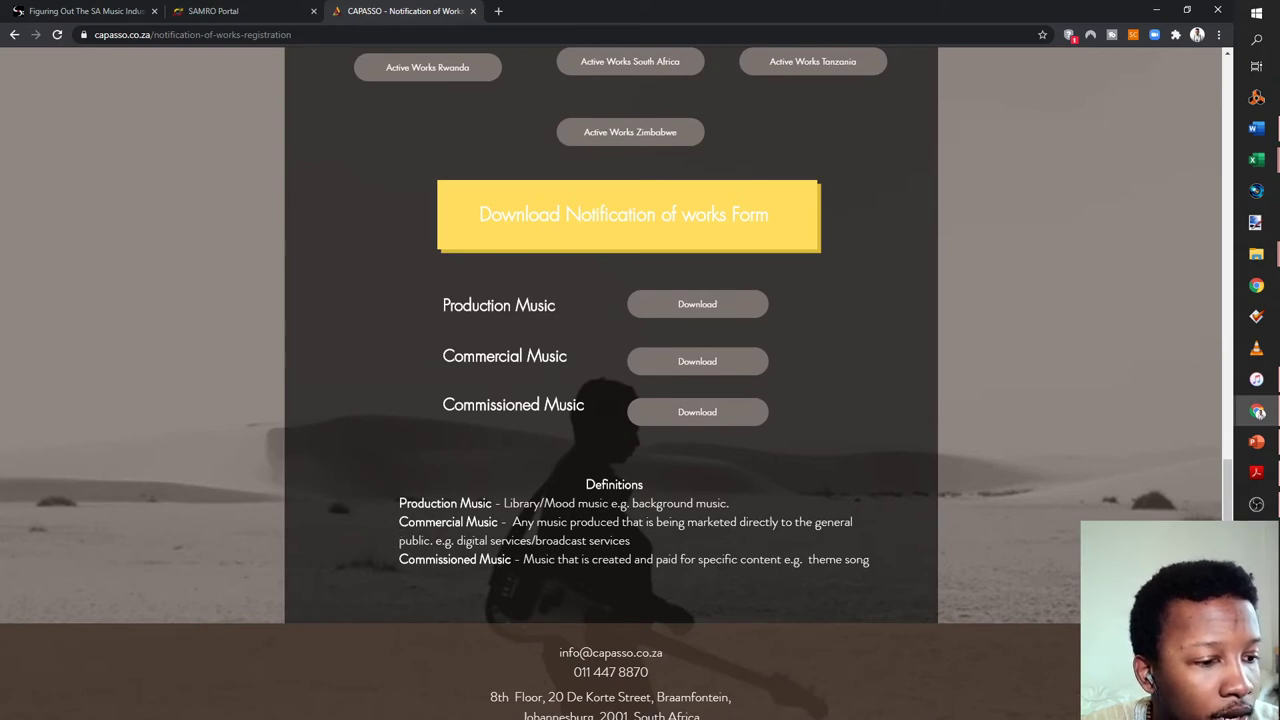
{"action": "left_click_drag", "start_coordinate": [624, 541], "coordinate": [400, 515]}
{"action": "left_click", "coordinate": [812, 382]}
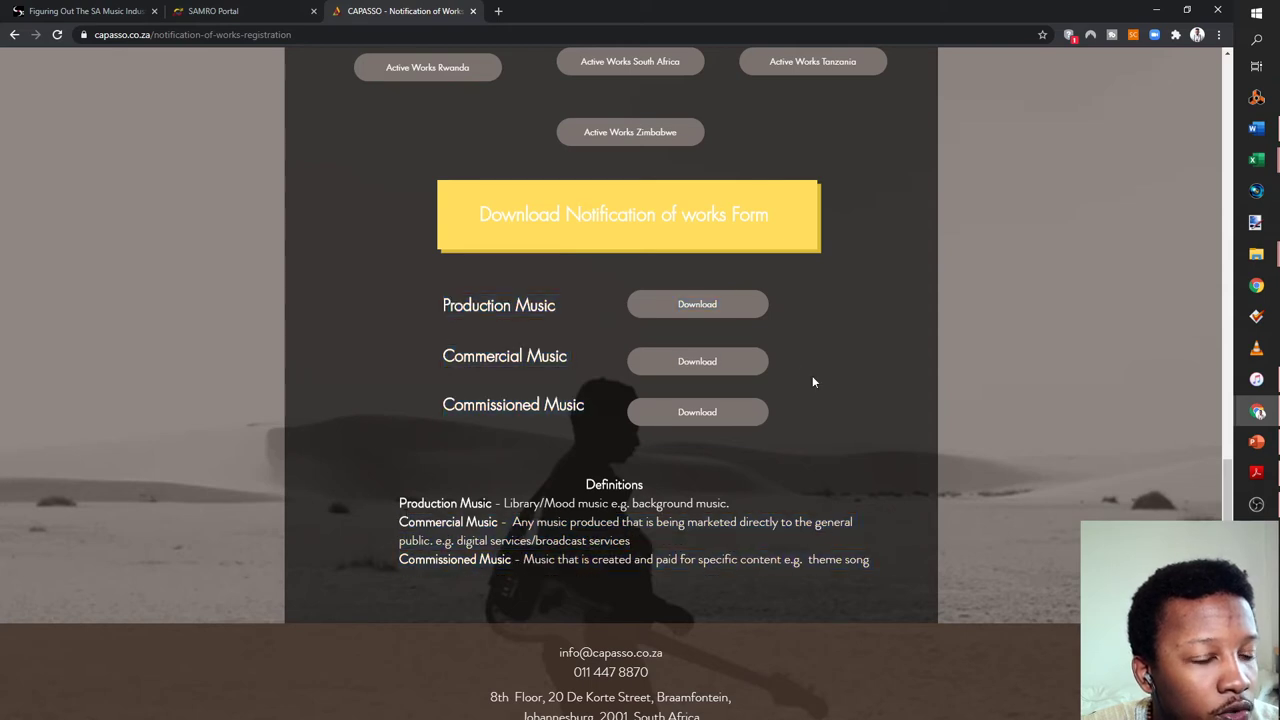
{"action": "left_click", "coordinate": [717, 365]}
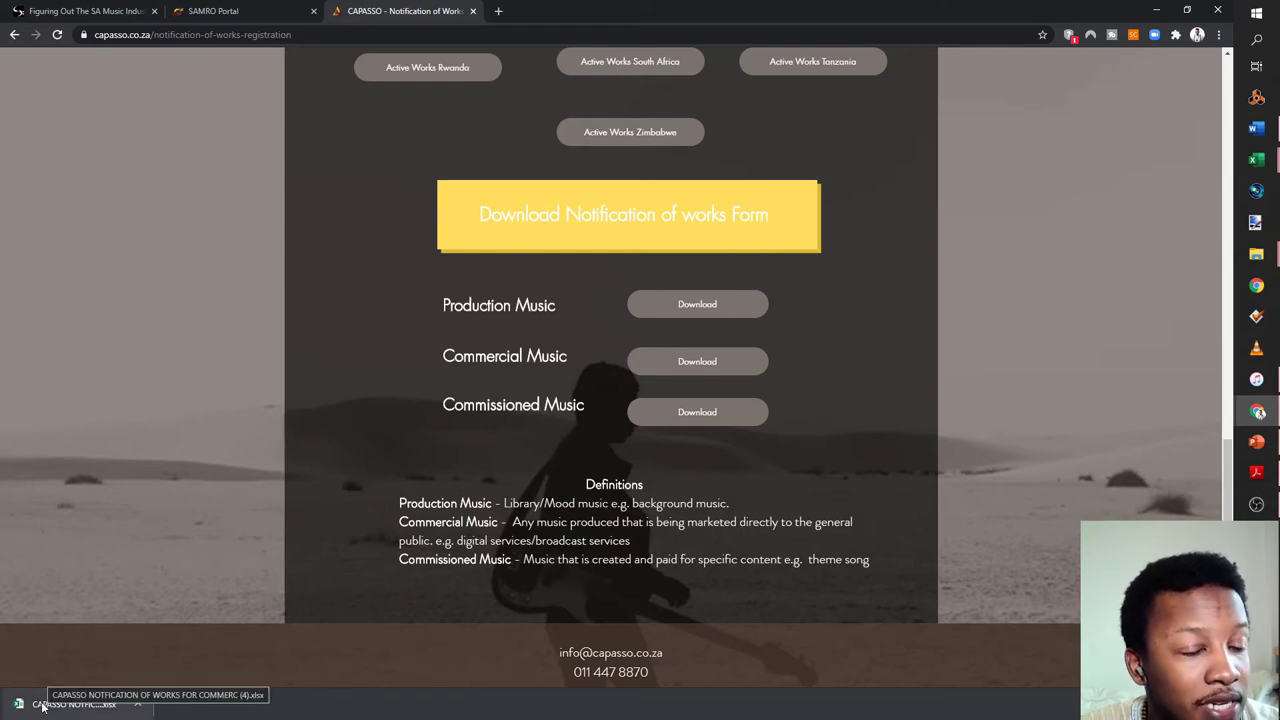
- Open the downloaded Commercial Music .xlsx form in Excel and enable editing
{"action": "left_click", "coordinate": [88, 705]}
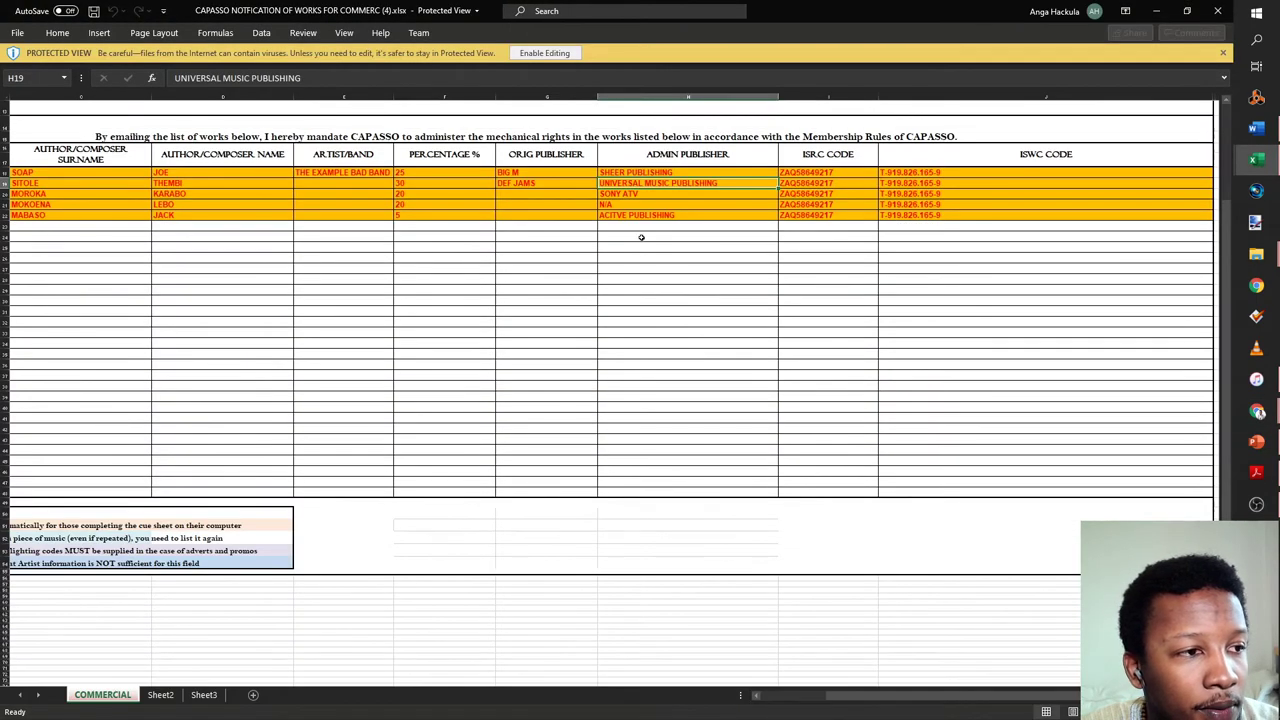
{"action": "scroll", "coordinate": [423, 308], "scroll_direction": "up", "scroll_amount": 4}
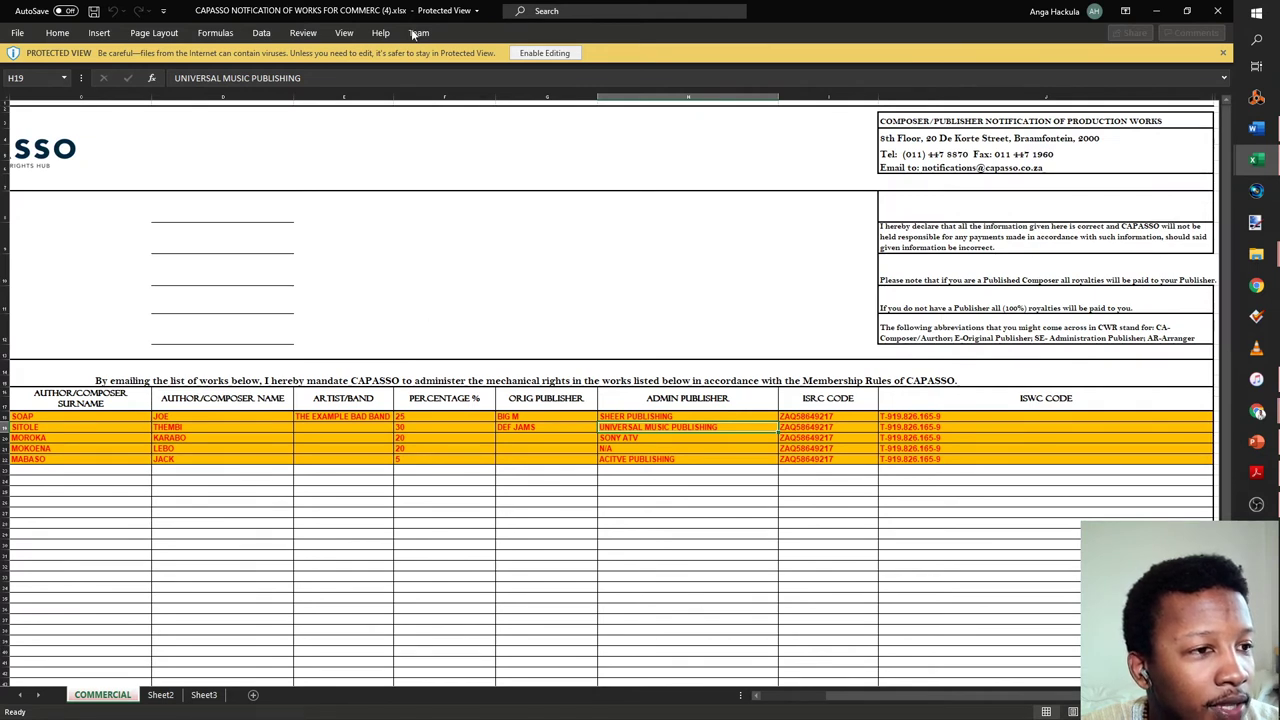
{"action": "left_click", "coordinate": [531, 59]}
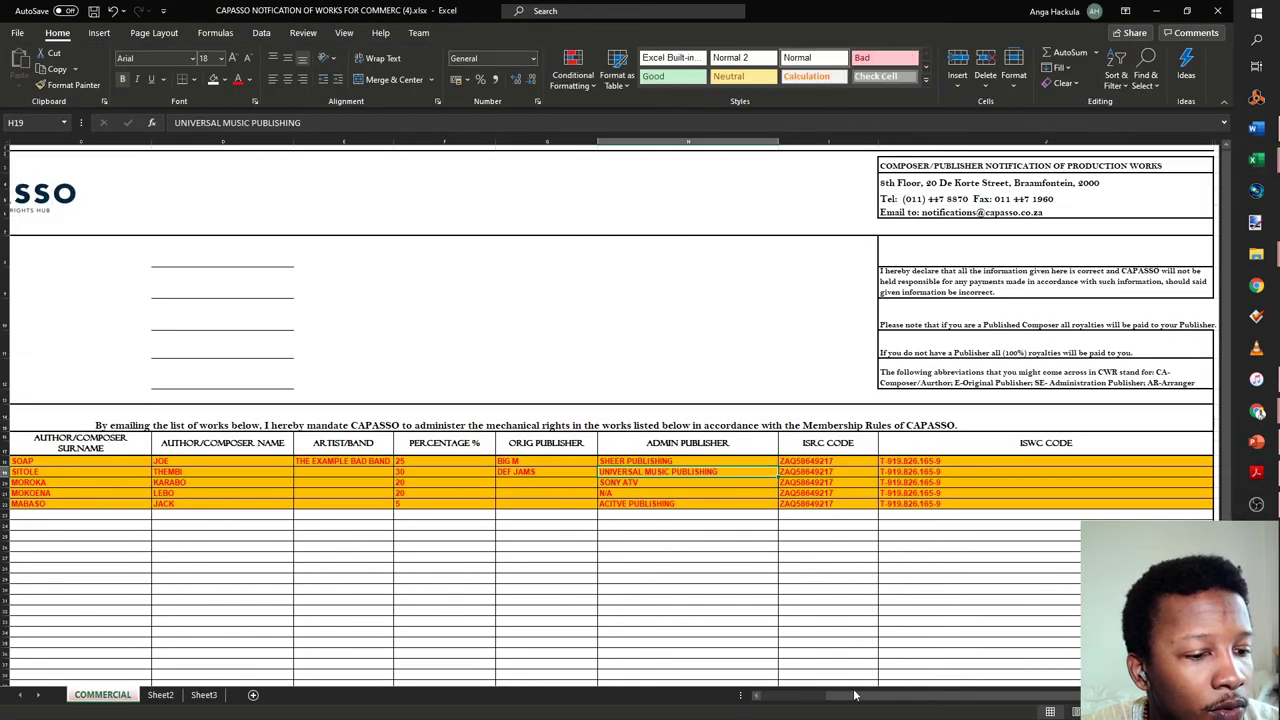
{"action": "left_click_drag", "start_coordinate": [855, 695], "coordinate": [790, 695]}
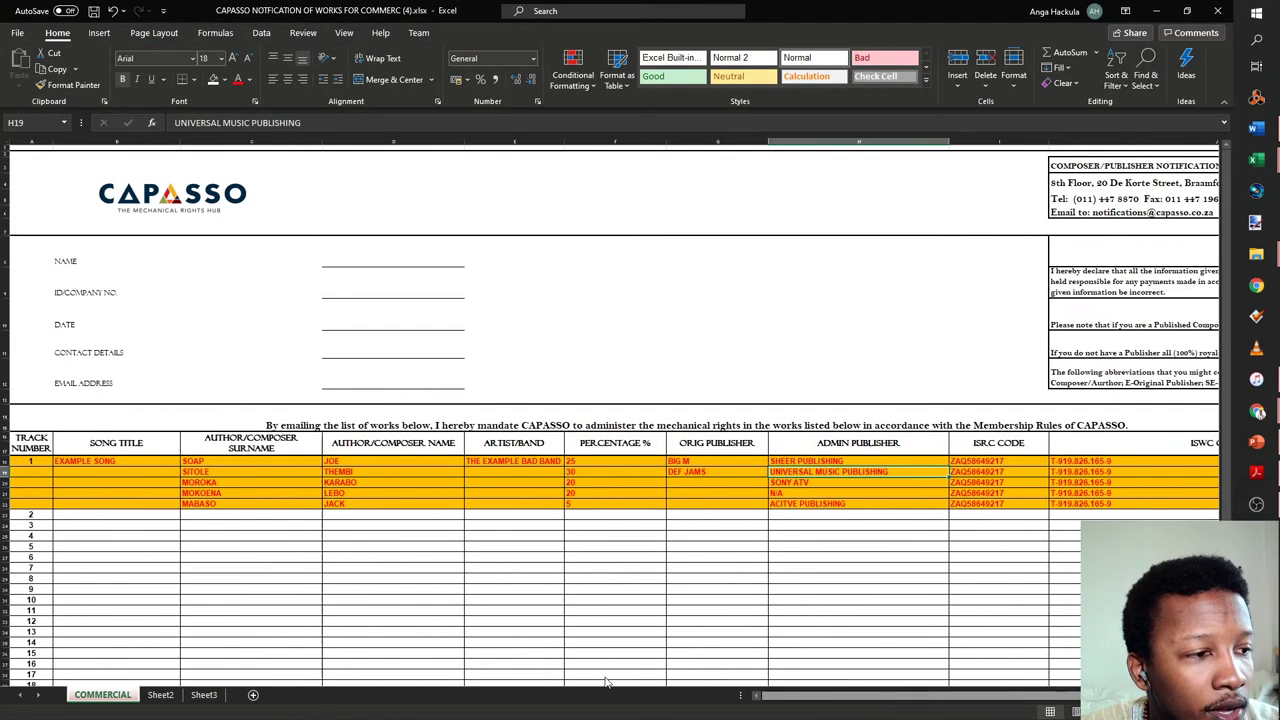
- Fill in the name, ID number, date 03 July 2020, and the contact e-mail in both contact fields
{"action": "left_click", "coordinate": [380, 259]}
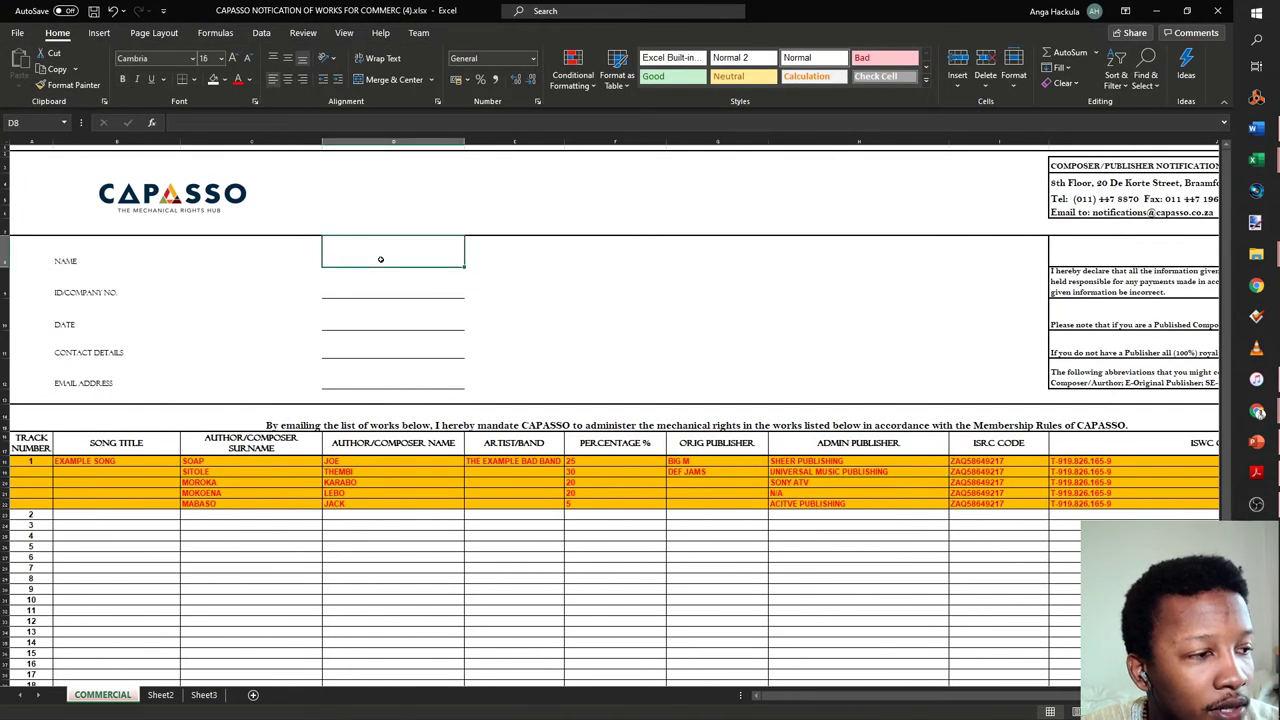
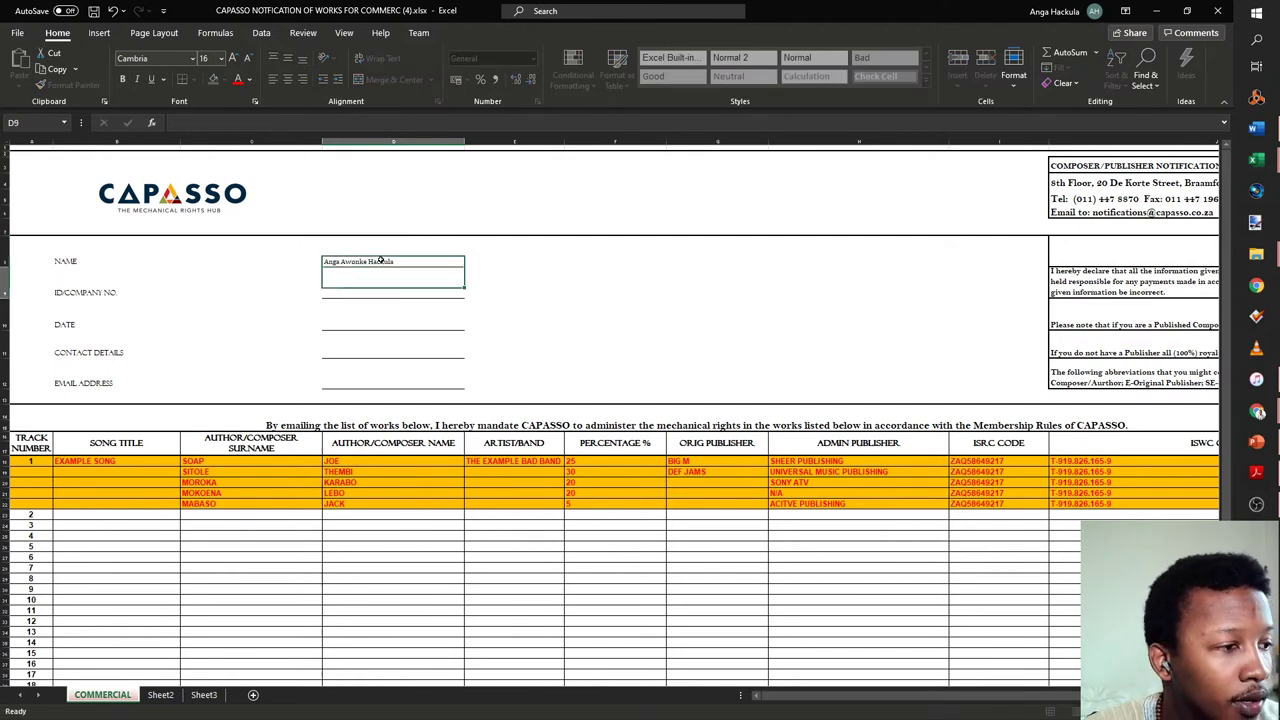
{"action": "key", "text": "Return"}
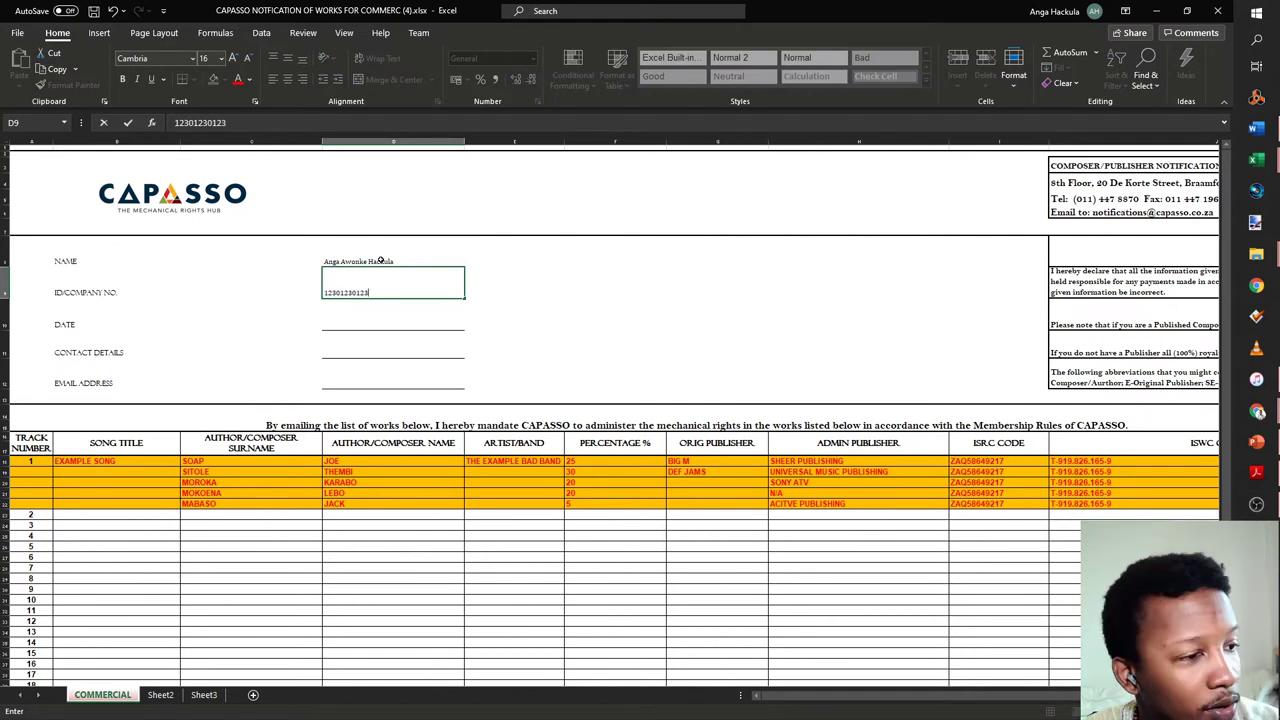
{"action": "key", "text": "Return"}
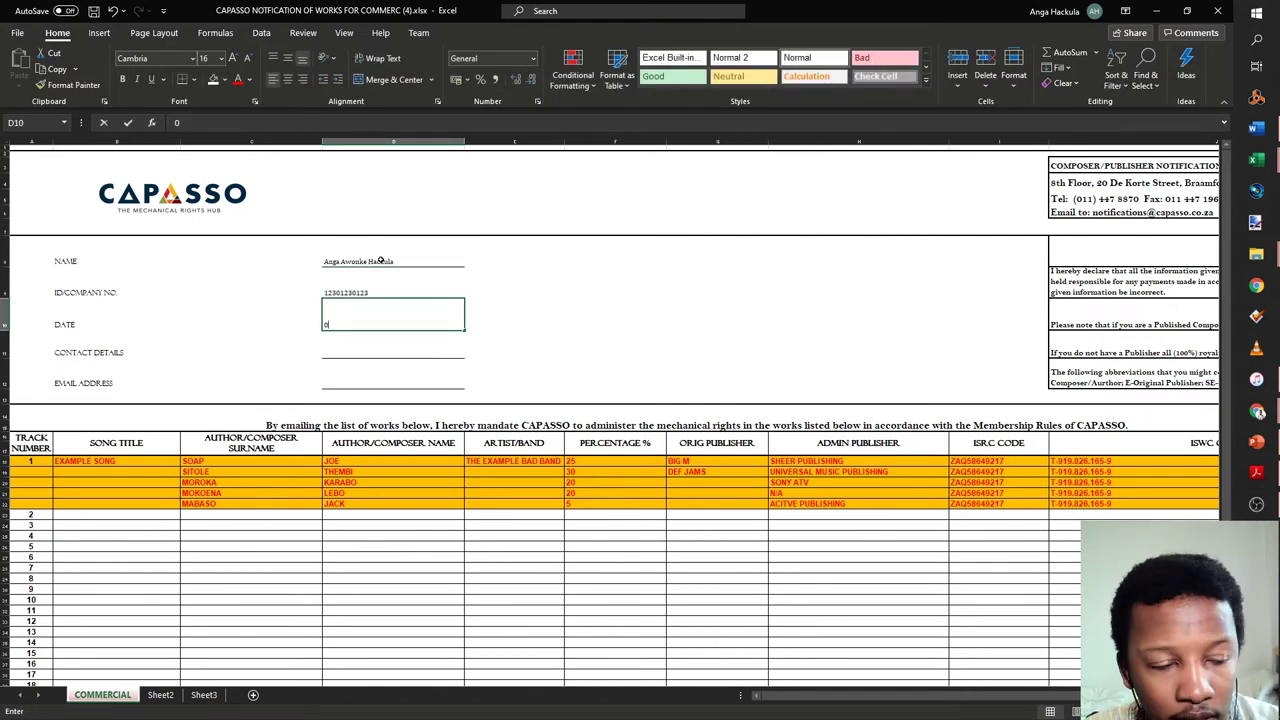
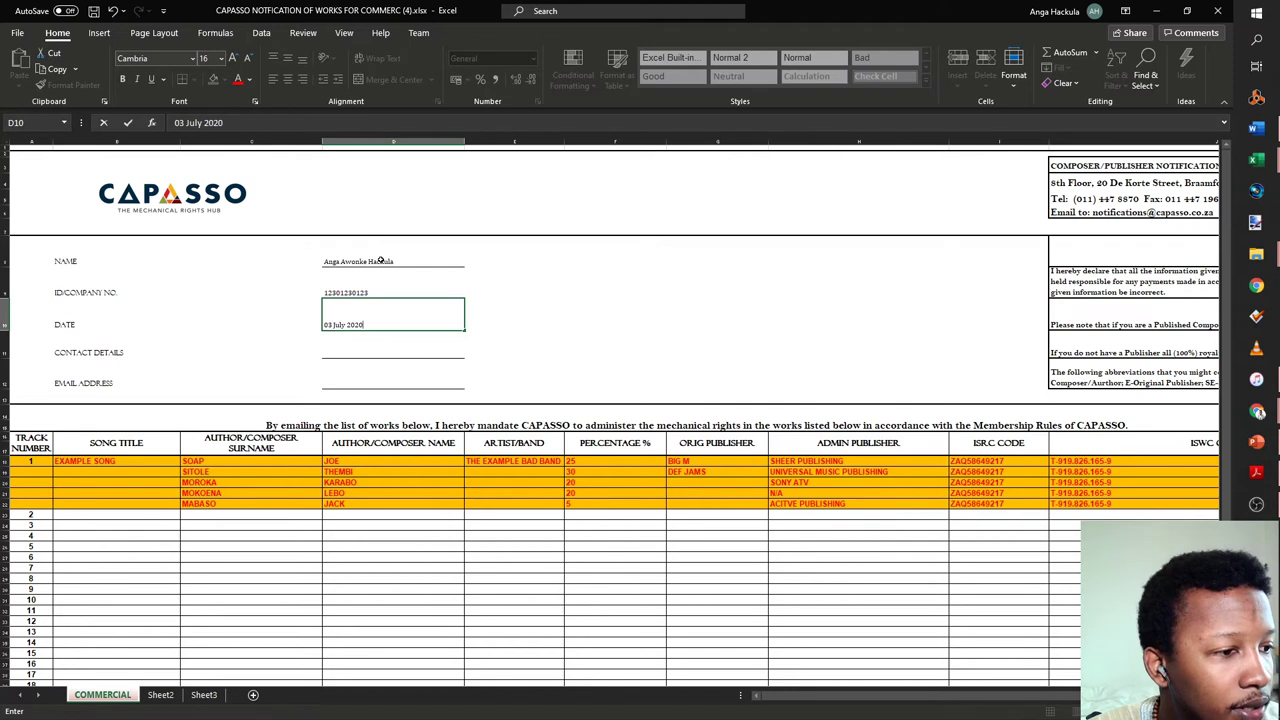
{"action": "key", "text": "Return"}
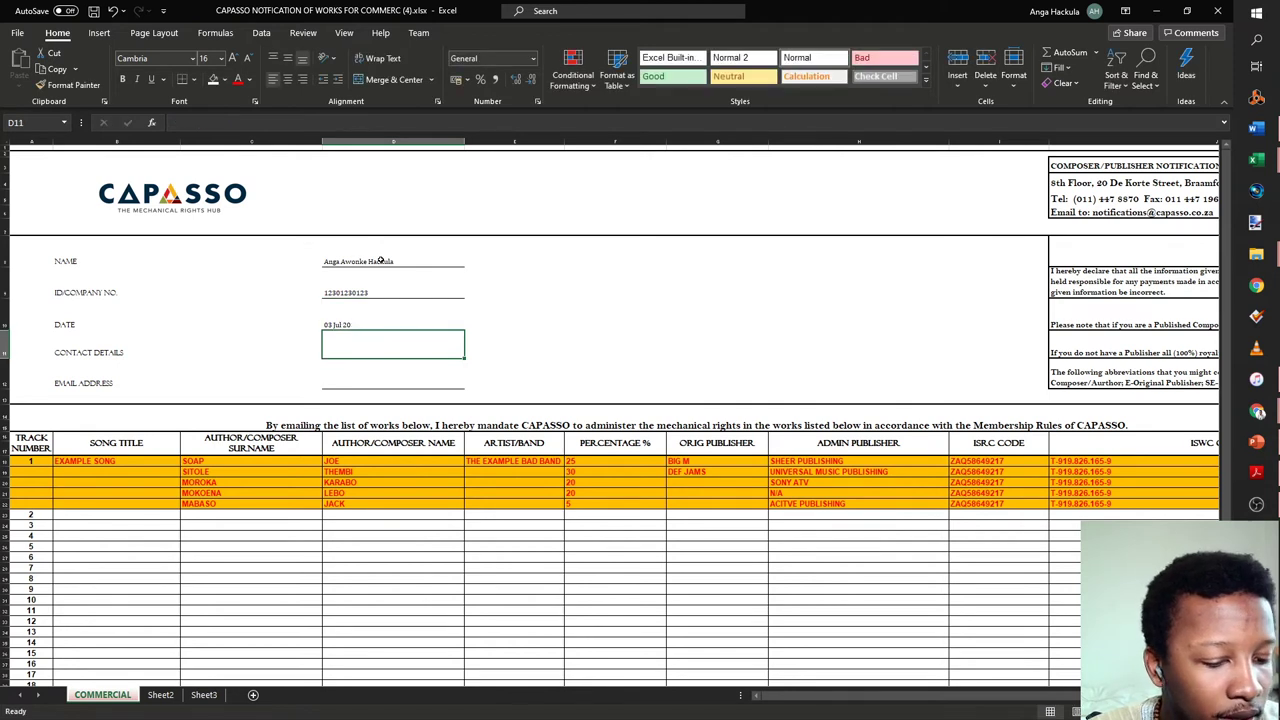
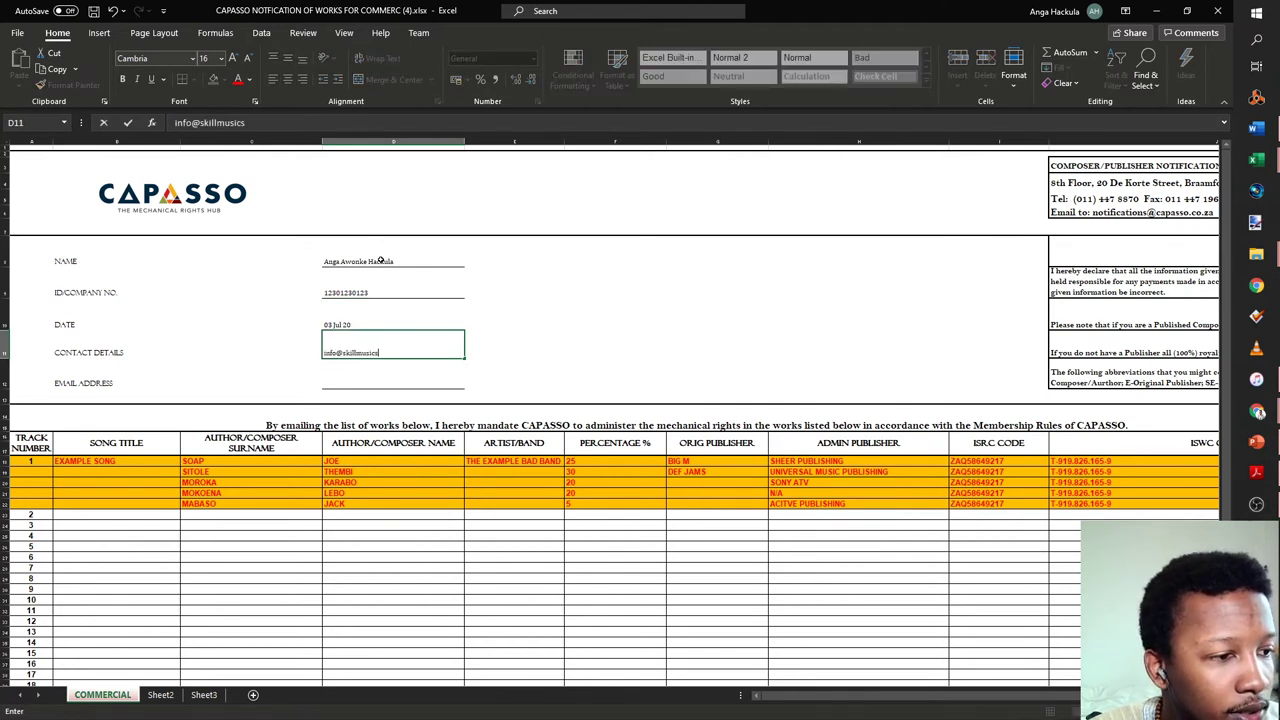
{"action": "key", "text": "Return"}
{"action": "key", "text": "Up"}
{"action": "key", "text": "ctrl+c"}
{"action": "key", "text": "Down"}
{"action": "key", "text": "ctrl+v"}
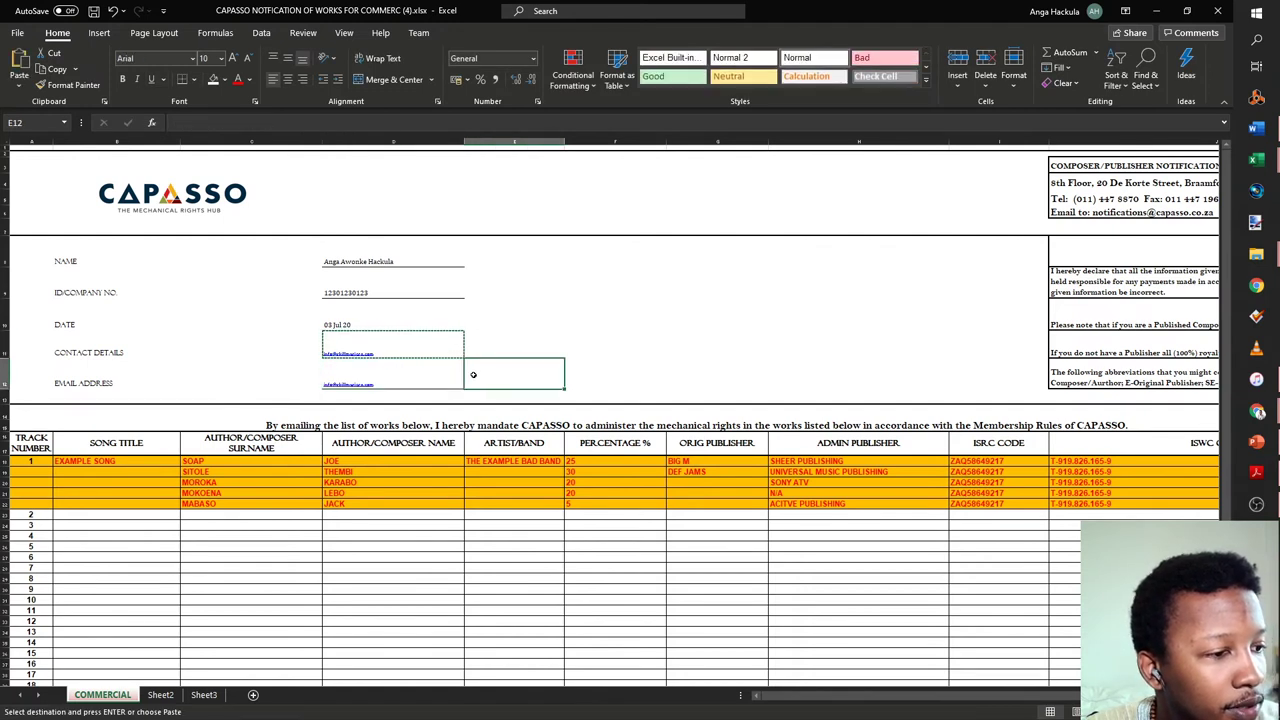
- Format the date cell and enlarge the header entries D8:D12 to size 18
{"action": "left_click", "coordinate": [365, 313]}
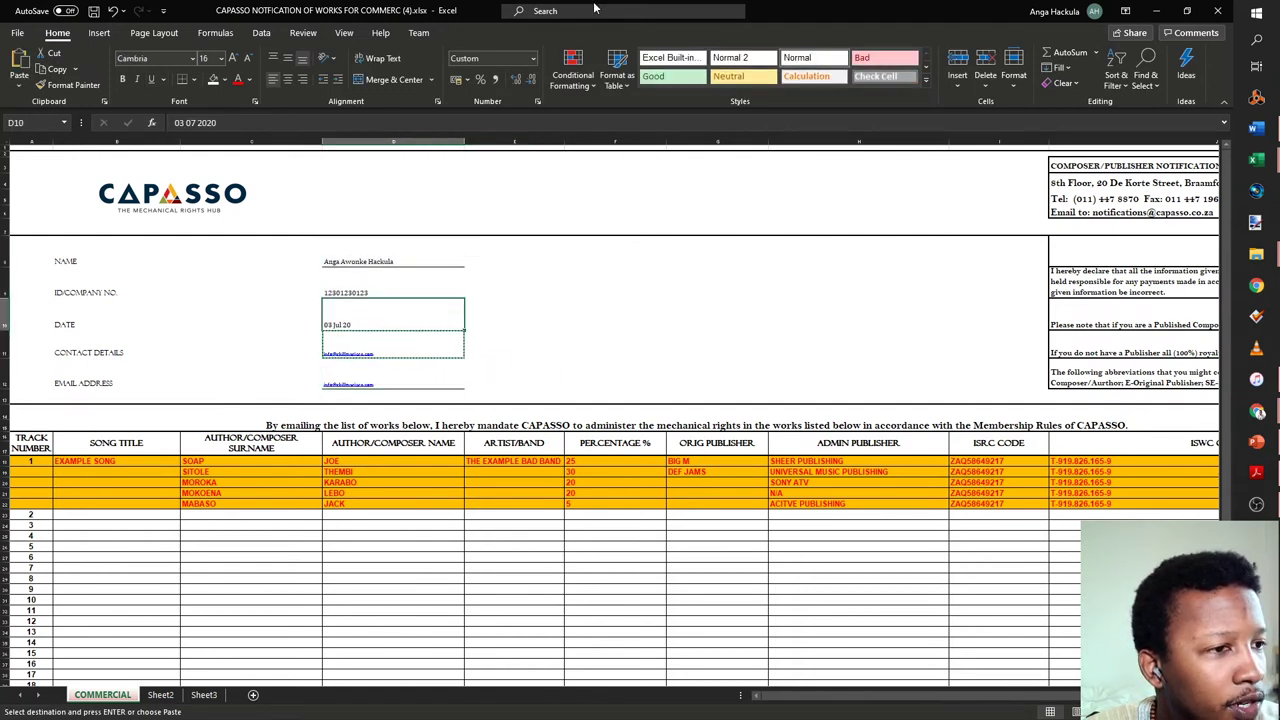
{"action": "left_click", "coordinate": [533, 58]}
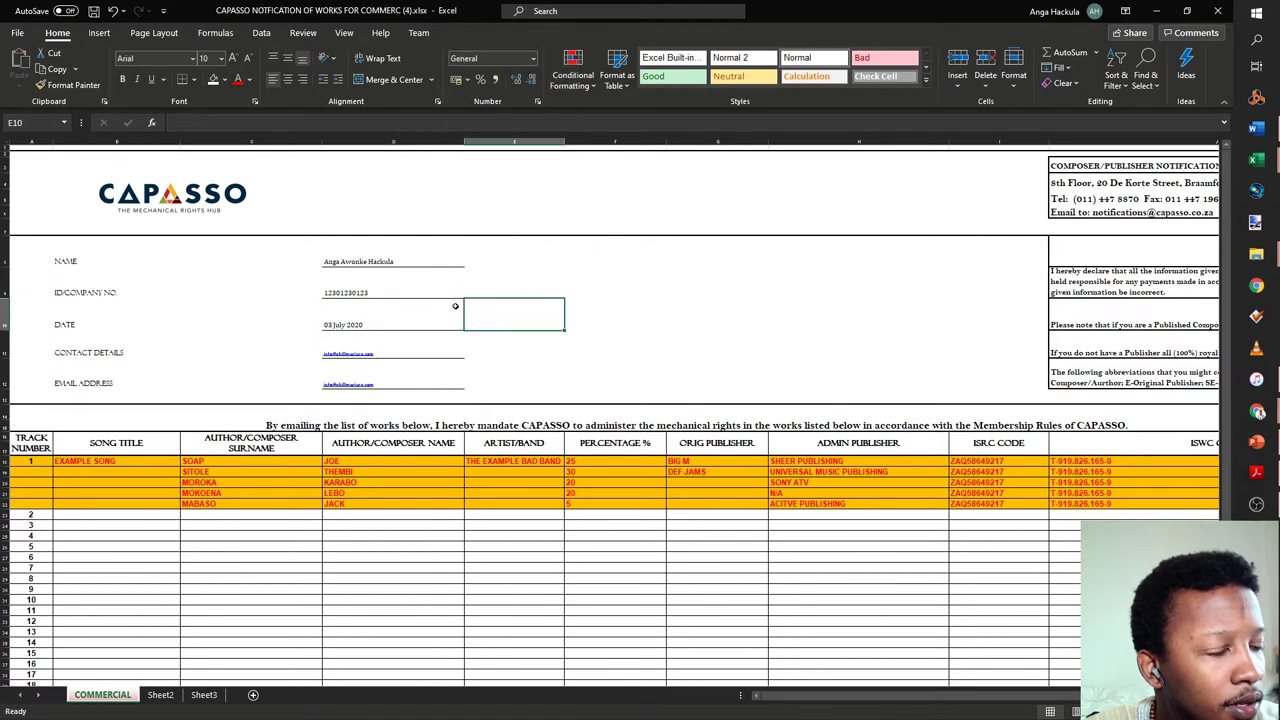
{"action": "left_click_drag", "start_coordinate": [440, 385], "coordinate": [392, 252]}
{"action": "left_click", "coordinate": [233, 58]}
{"action": "left_click", "coordinate": [233, 58]}
{"action": "left_click", "coordinate": [233, 58]}
{"action": "left_click", "coordinate": [233, 58]}
{"action": "left_click", "coordinate": [233, 58]}
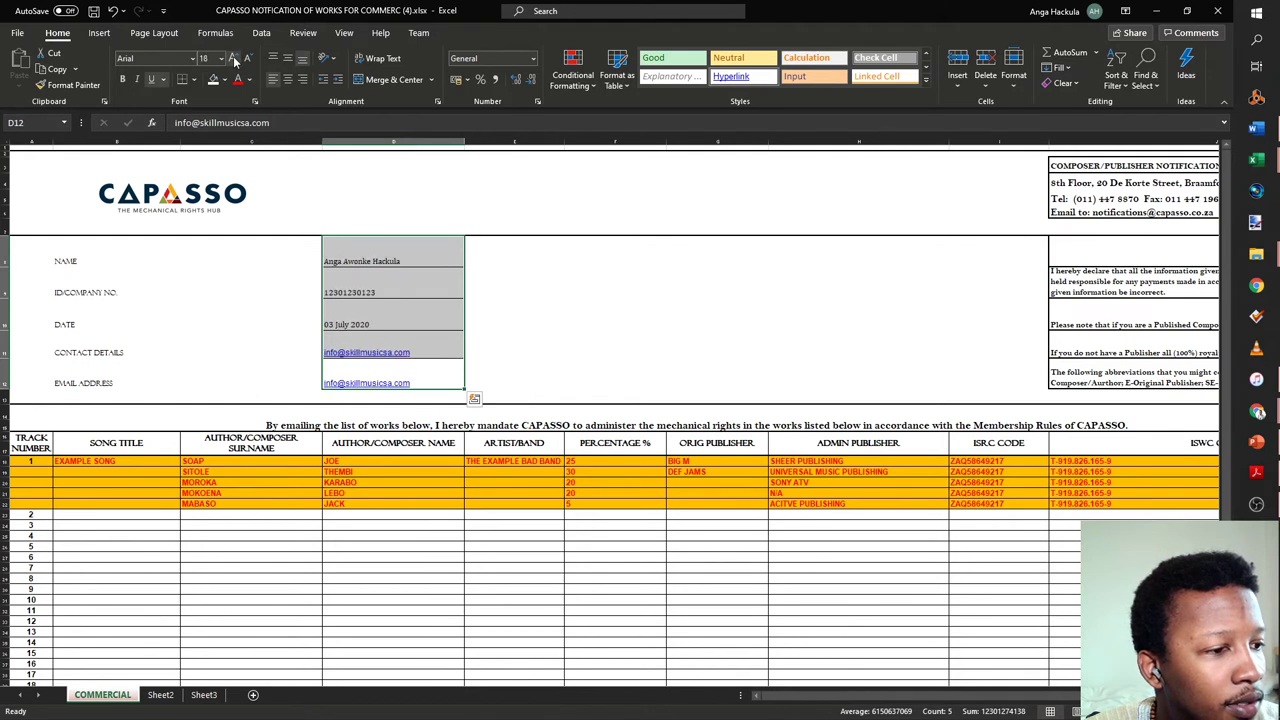
{"action": "left_click", "coordinate": [233, 58]}
{"action": "left_click", "coordinate": [330, 546]}
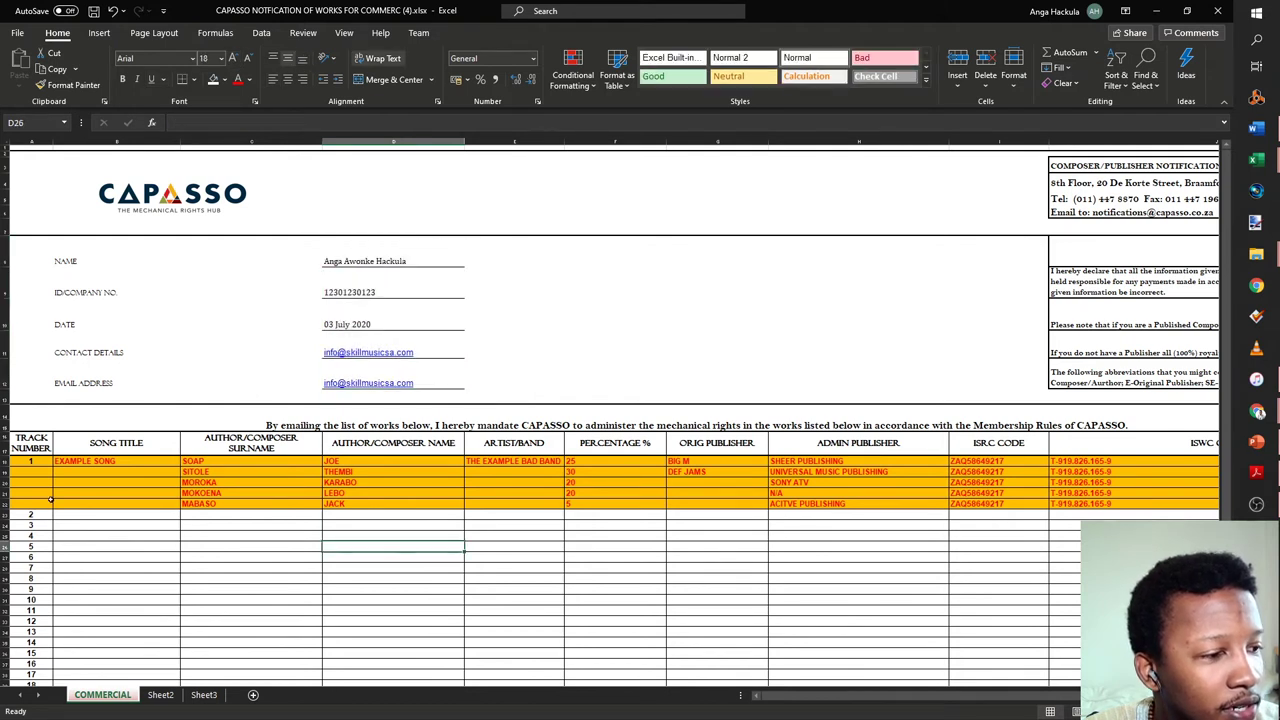
{"action": "left_click", "coordinate": [224, 530]}
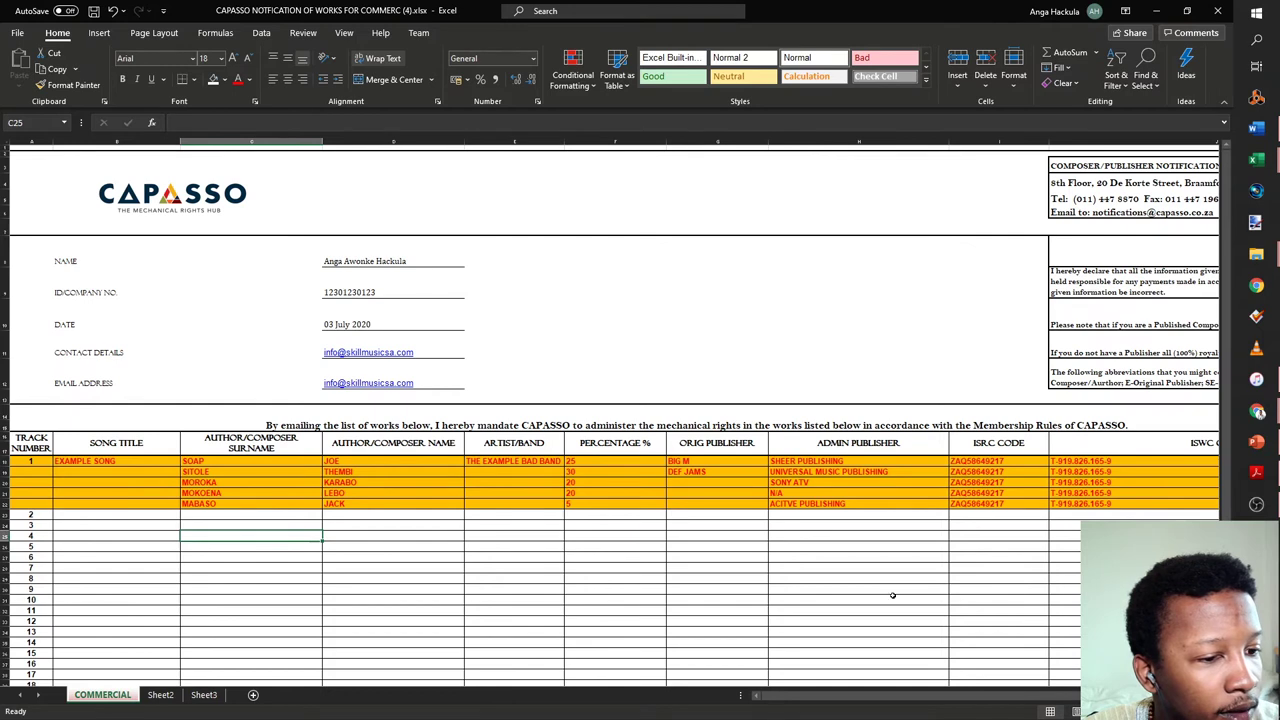
- Clear the example songs in B18:J22 and delete the empty orange example rows
{"action": "left_click", "coordinate": [1143, 505]}
{"action": "left_click_drag", "start_coordinate": [1143, 507], "coordinate": [159, 461]}
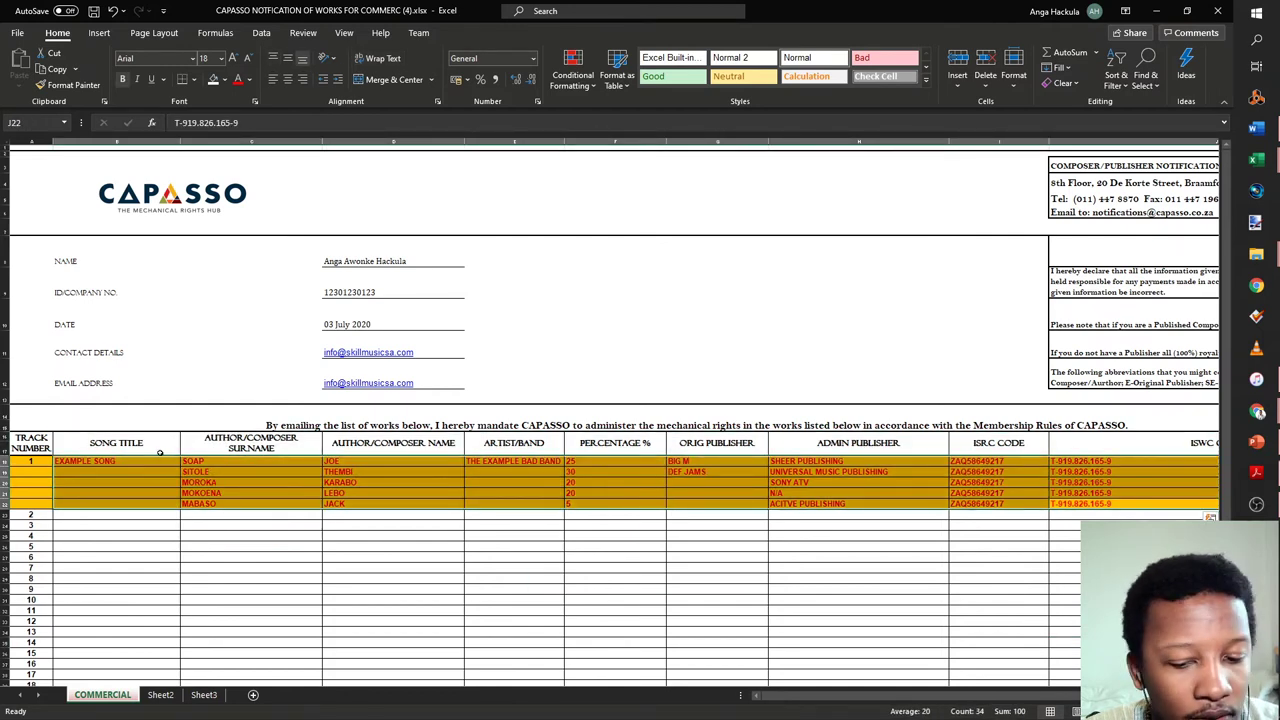
{"action": "key", "text": "Delete"}
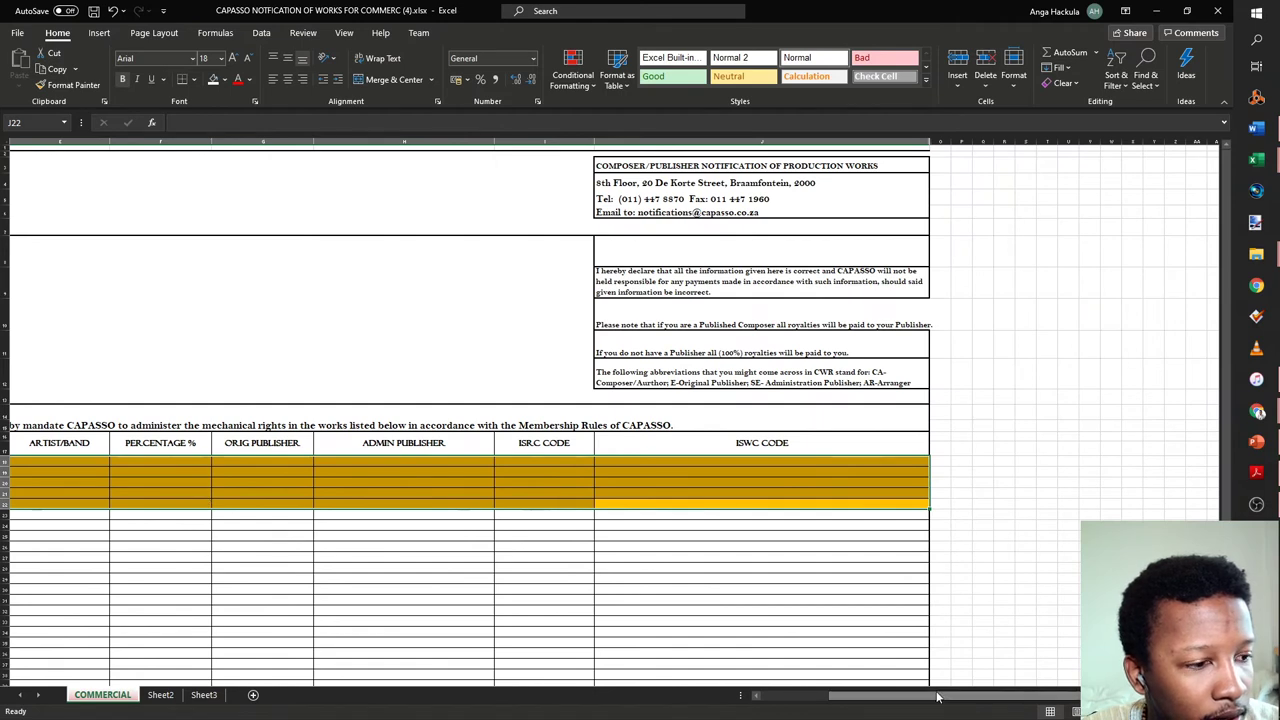
{"action": "scroll", "coordinate": [940, 698], "scroll_direction": "left", "scroll_amount": 3}
{"action": "left_click", "coordinate": [250, 536]}
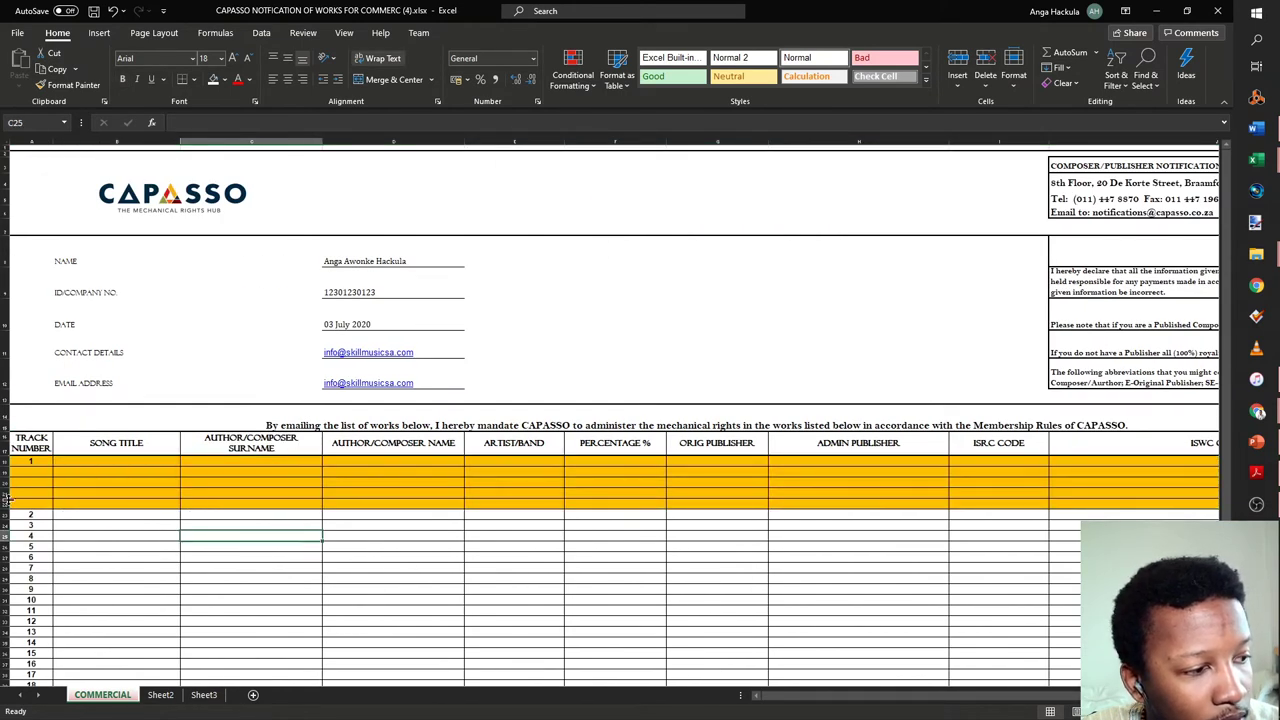
{"action": "left_click_drag", "start_coordinate": [5, 506], "coordinate": [5, 466]}
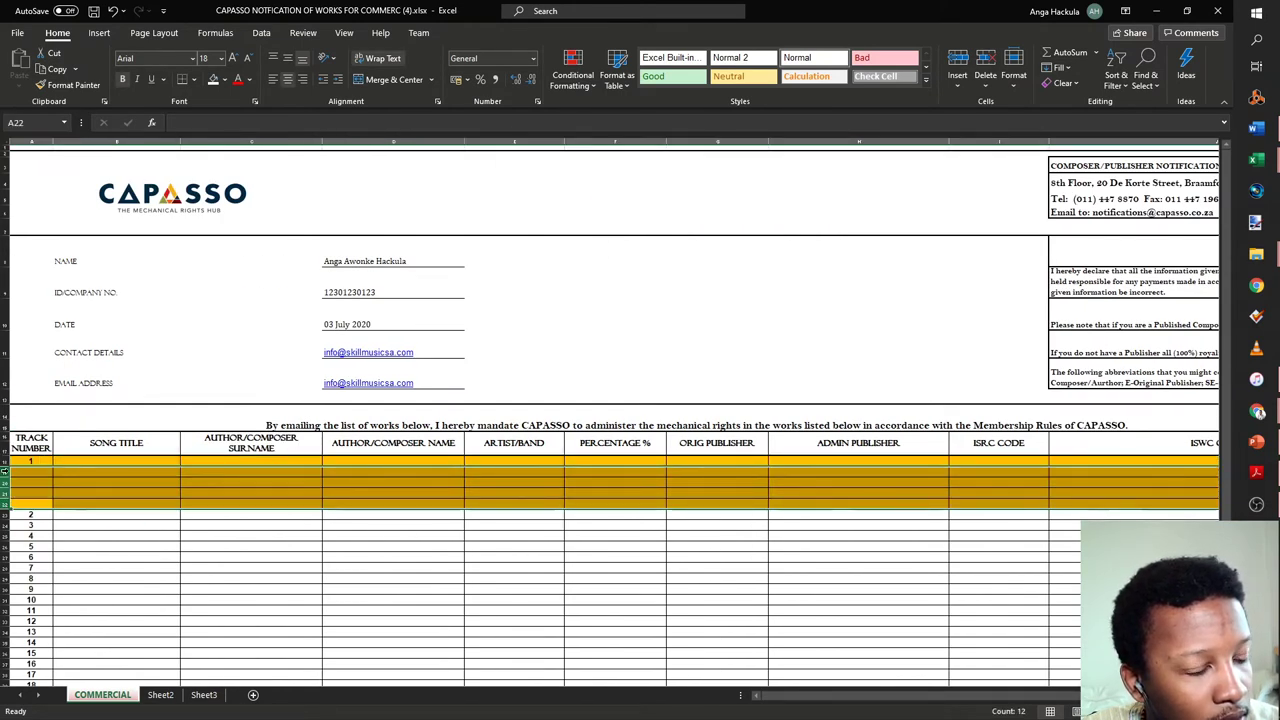
{"action": "right_click", "coordinate": [5, 468]}
{"action": "left_click", "coordinate": [72, 593]}
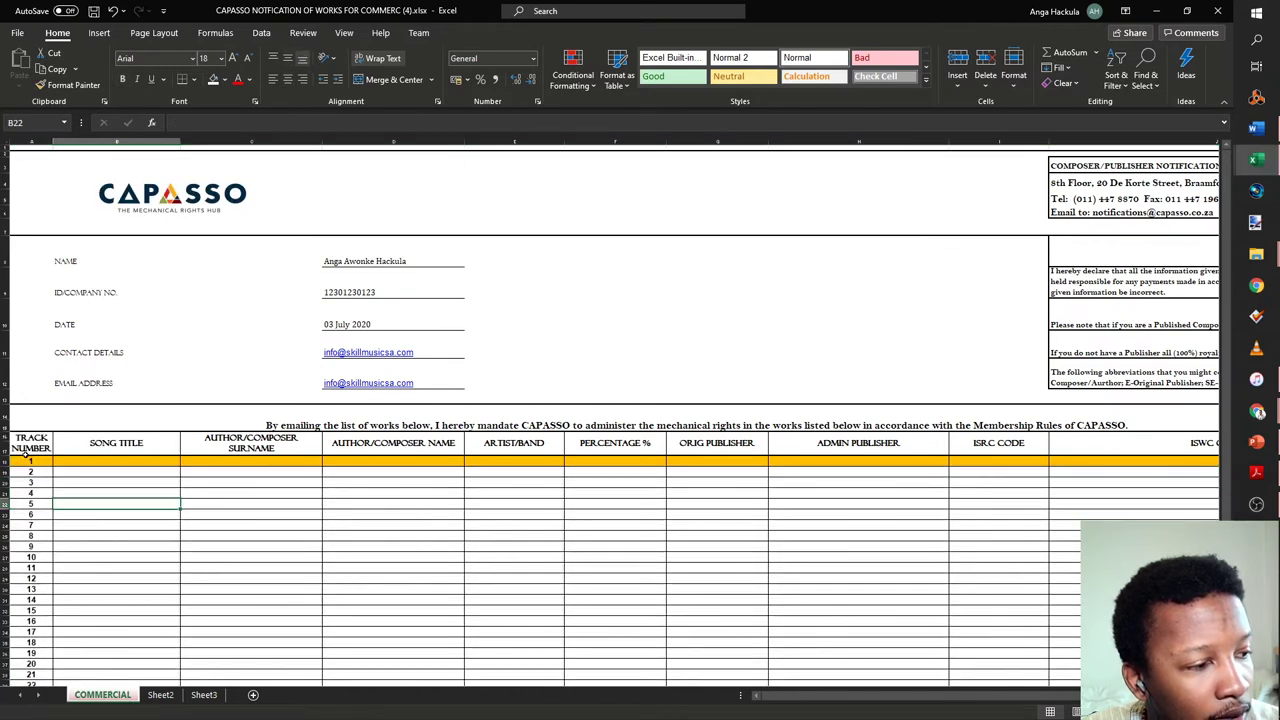
- Set the track 1 row's fill colour to No Fill
{"action": "right_click", "coordinate": [6, 461]}
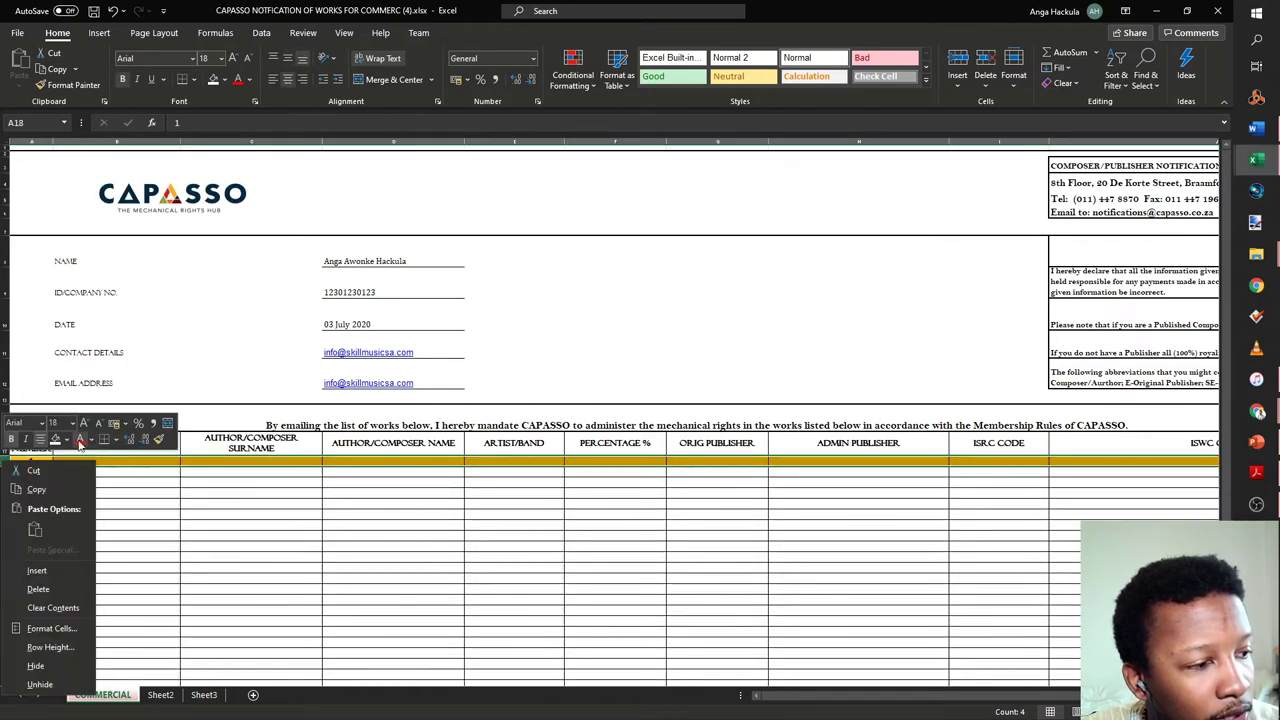
{"action": "left_click", "coordinate": [56, 440]}
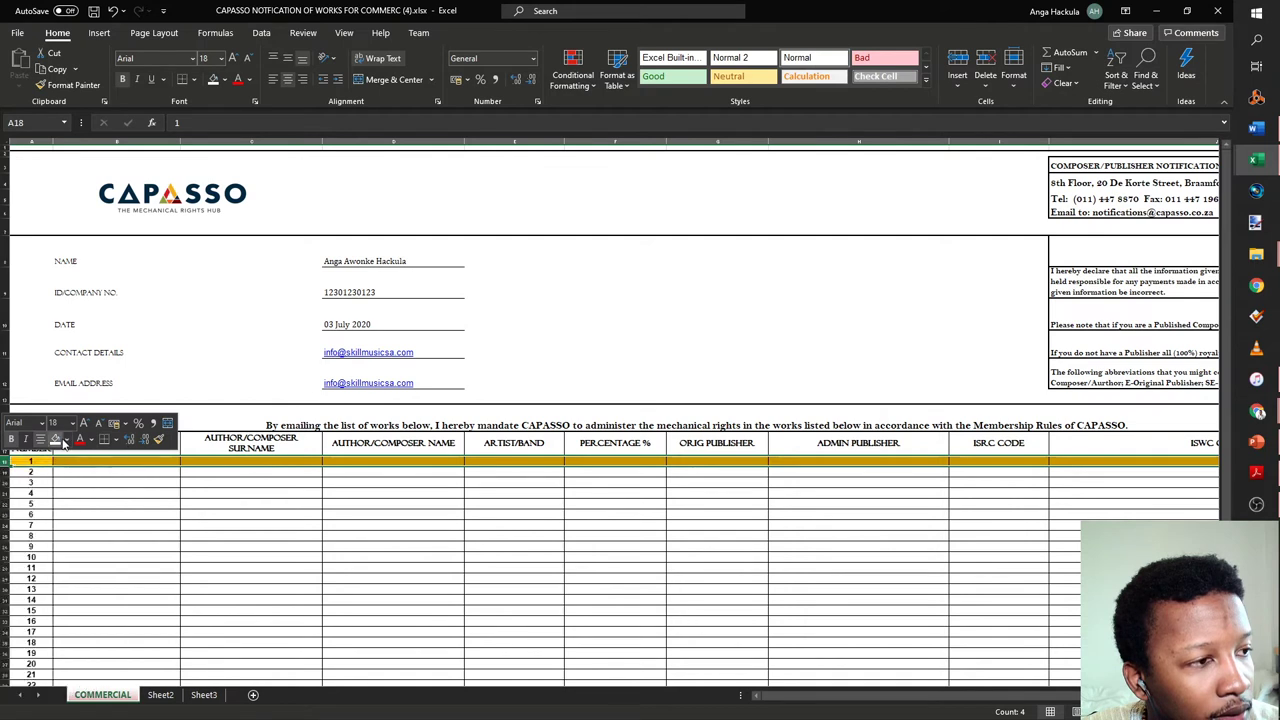
{"action": "left_click", "coordinate": [224, 80]}
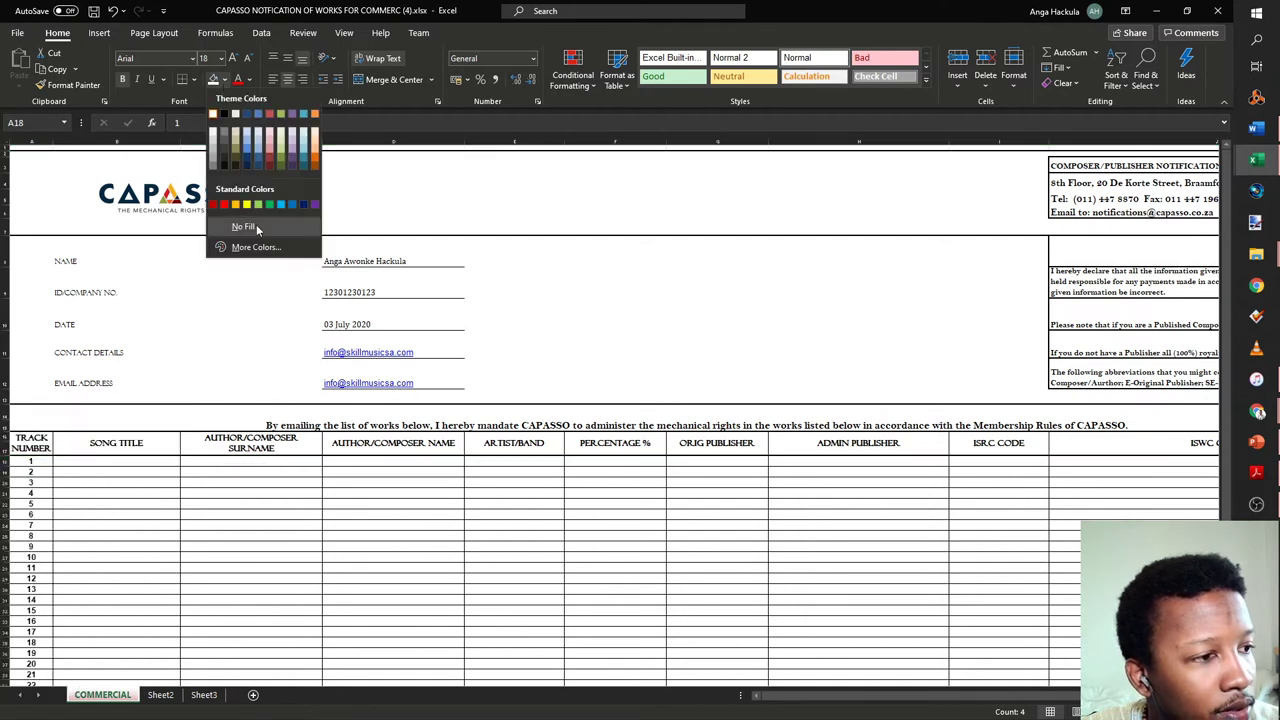
{"action": "left_click", "coordinate": [243, 226]}
{"action": "left_click", "coordinate": [242, 566]}
{"action": "left_click", "coordinate": [104, 461]}
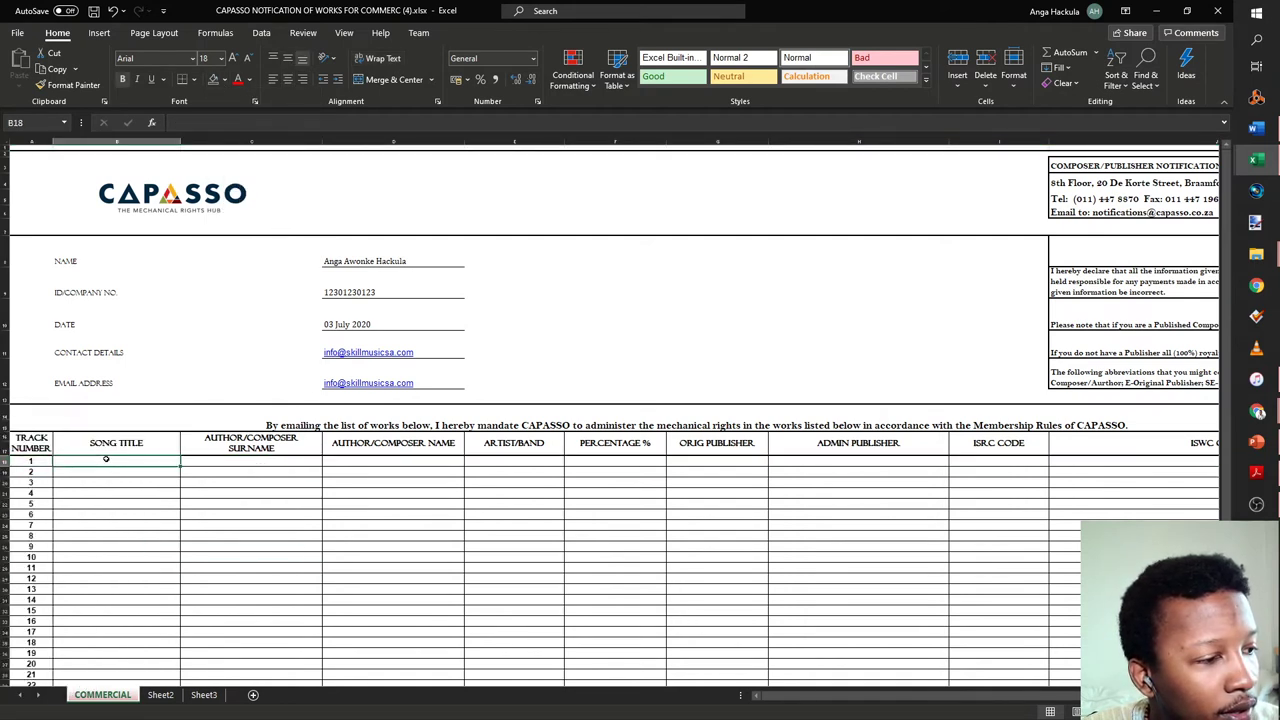
- Enter Release Me, the composer's surname and names, artist SkillMusicSA and 100% in row 18
{"action": "type", "text": "Release"}
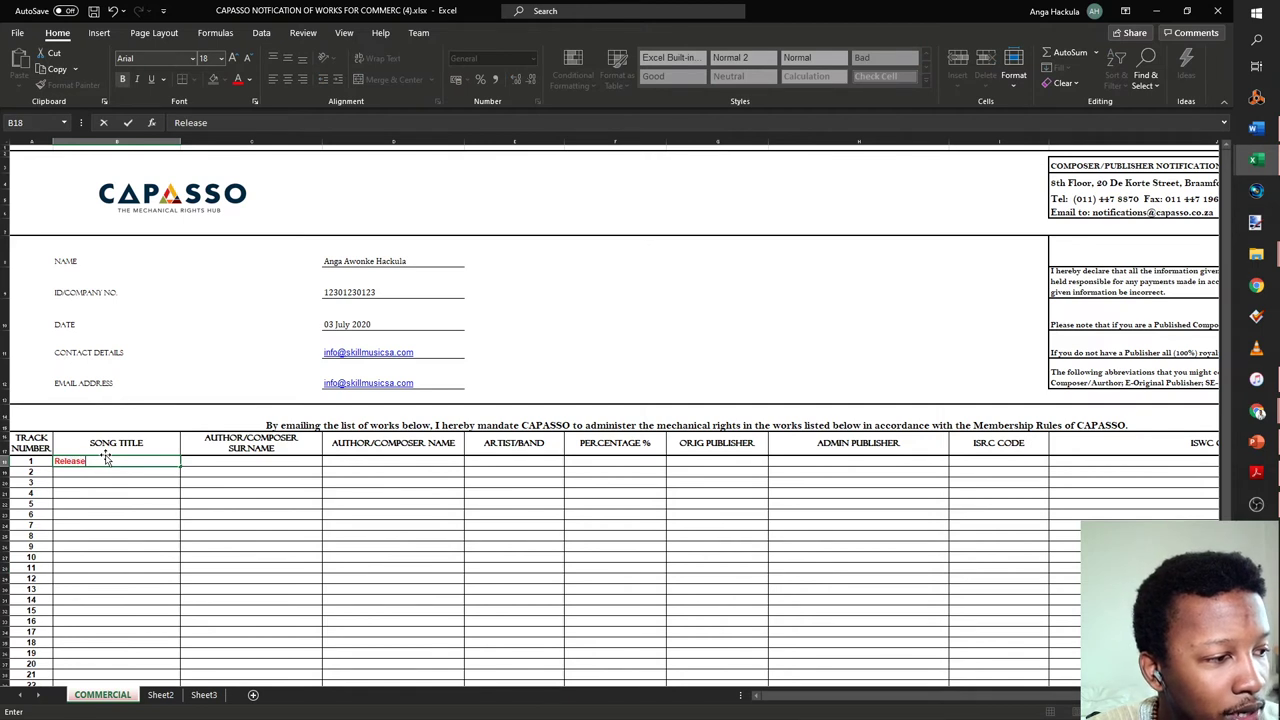
{"action": "type", "text": " Me"}
{"action": "key", "text": "Tab"}
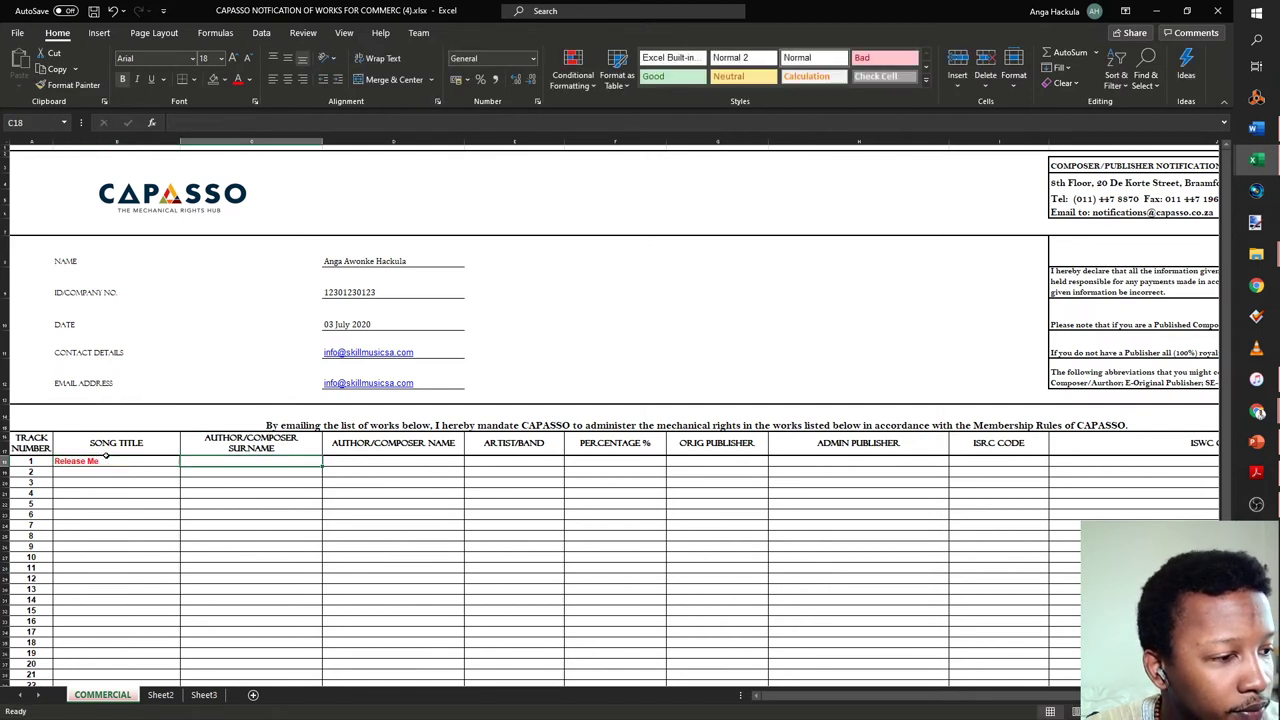
{"action": "type", "text": "Hackula"}
{"action": "key", "text": "Tab"}
{"action": "type", "text": "Anga Awonke"}
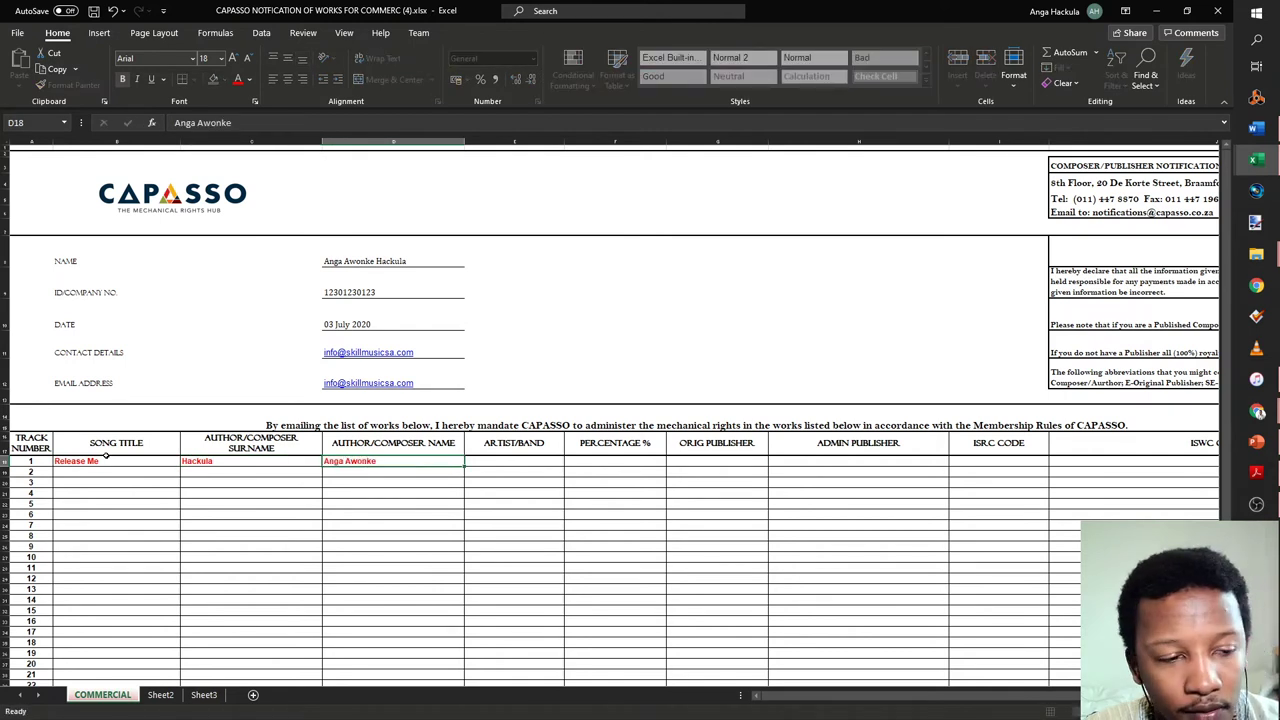
{"action": "key", "text": "Tab"}
{"action": "type", "text": "SkillMusicSA"}
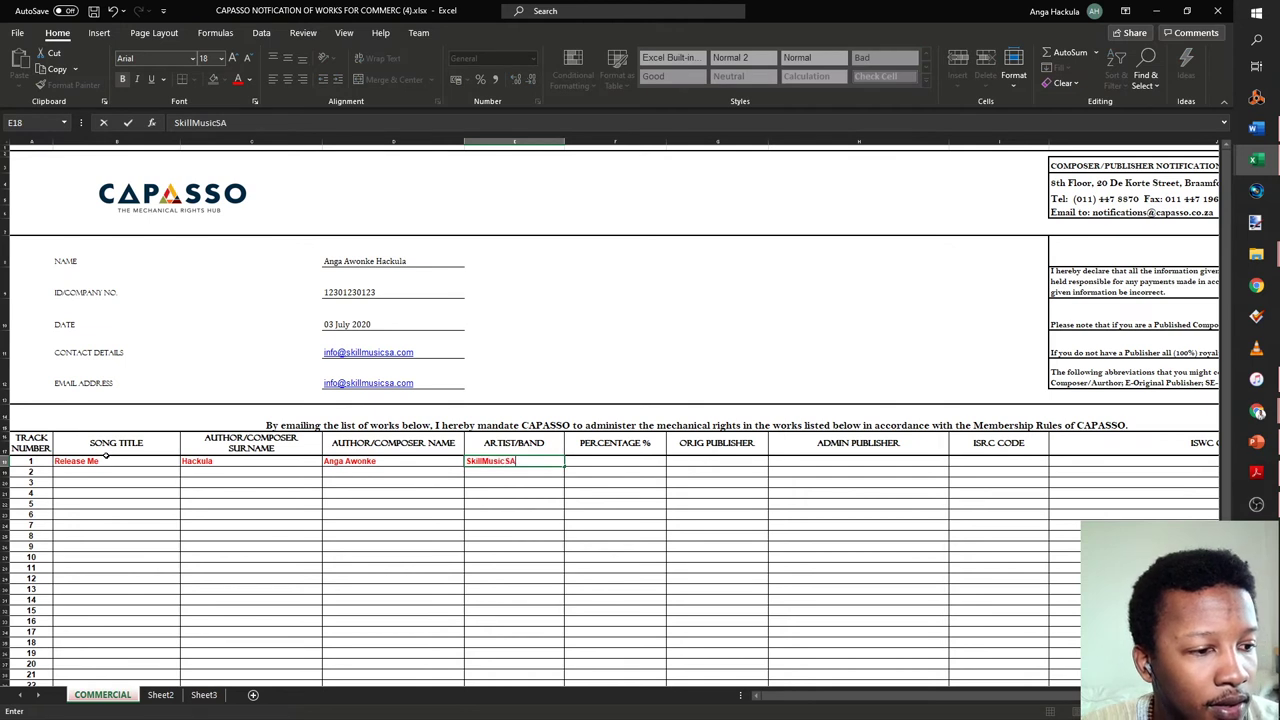
{"action": "key", "text": "Tab"}
{"action": "type", "text": "100"}
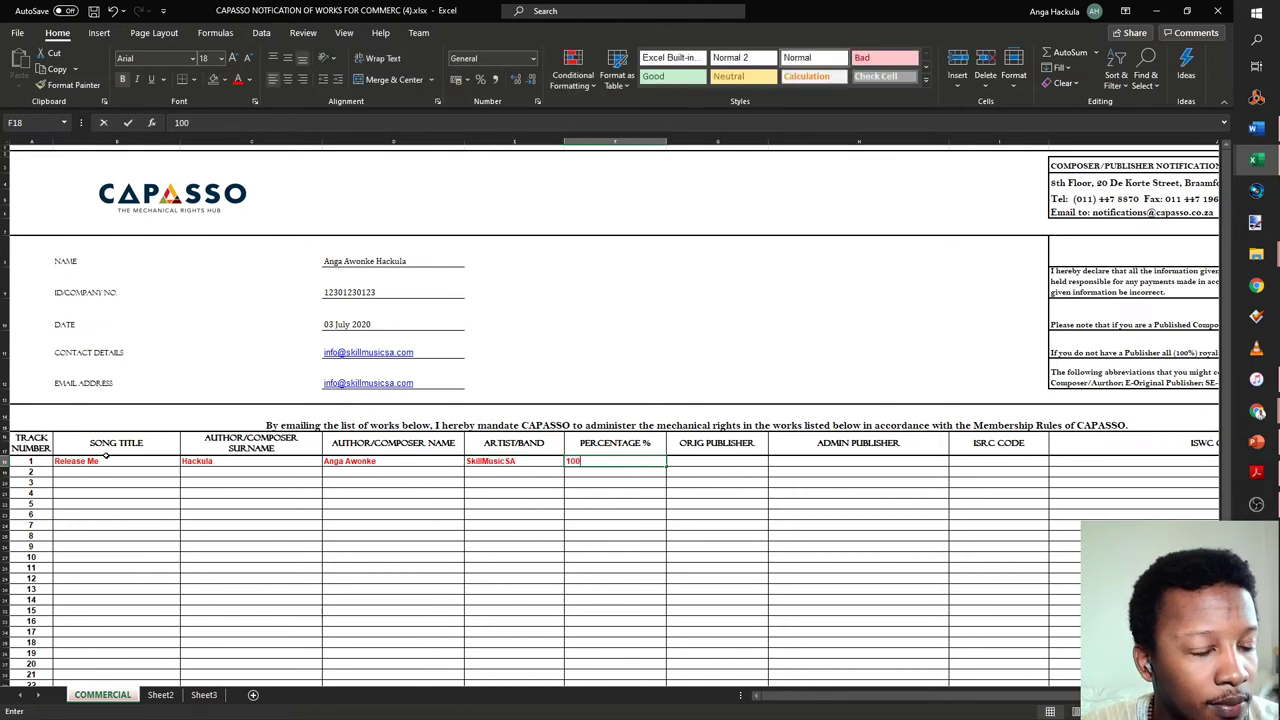
{"action": "key", "text": "Tab"}
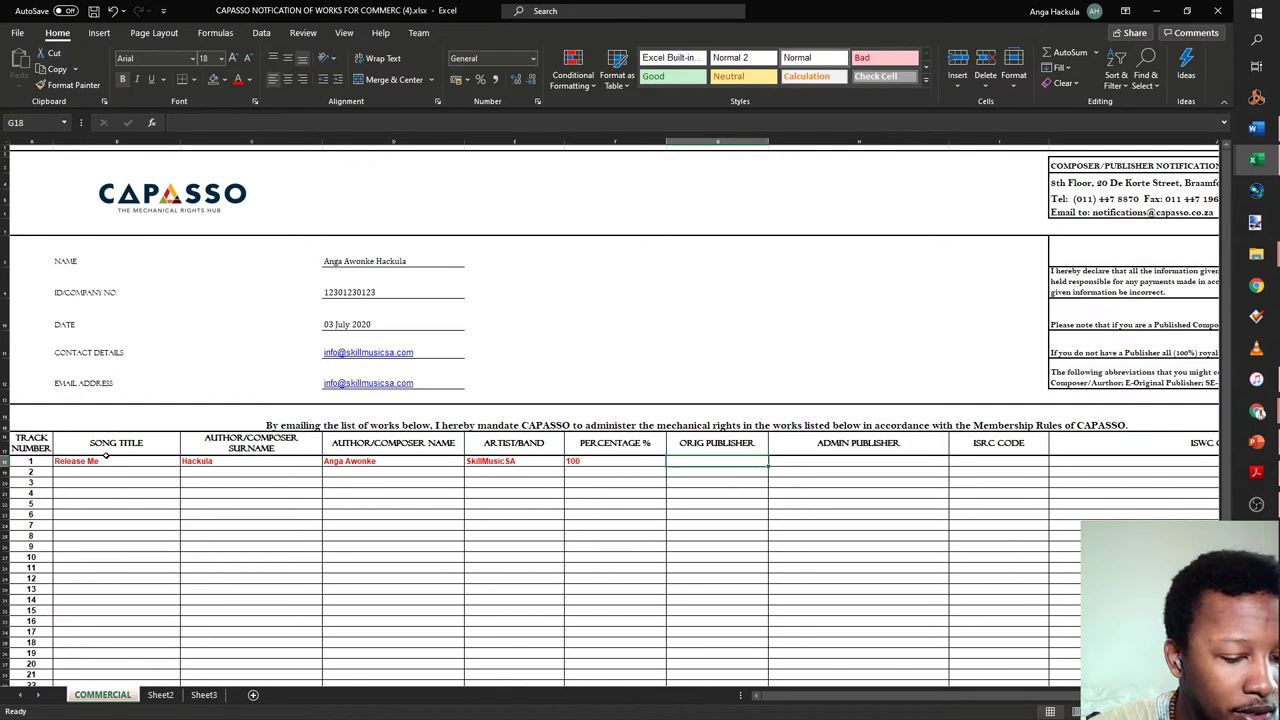
- Set both the original and admin publisher cells of track 1 to N/A
{"action": "type", "text": "N."}
{"action": "type", "text": "/A"}
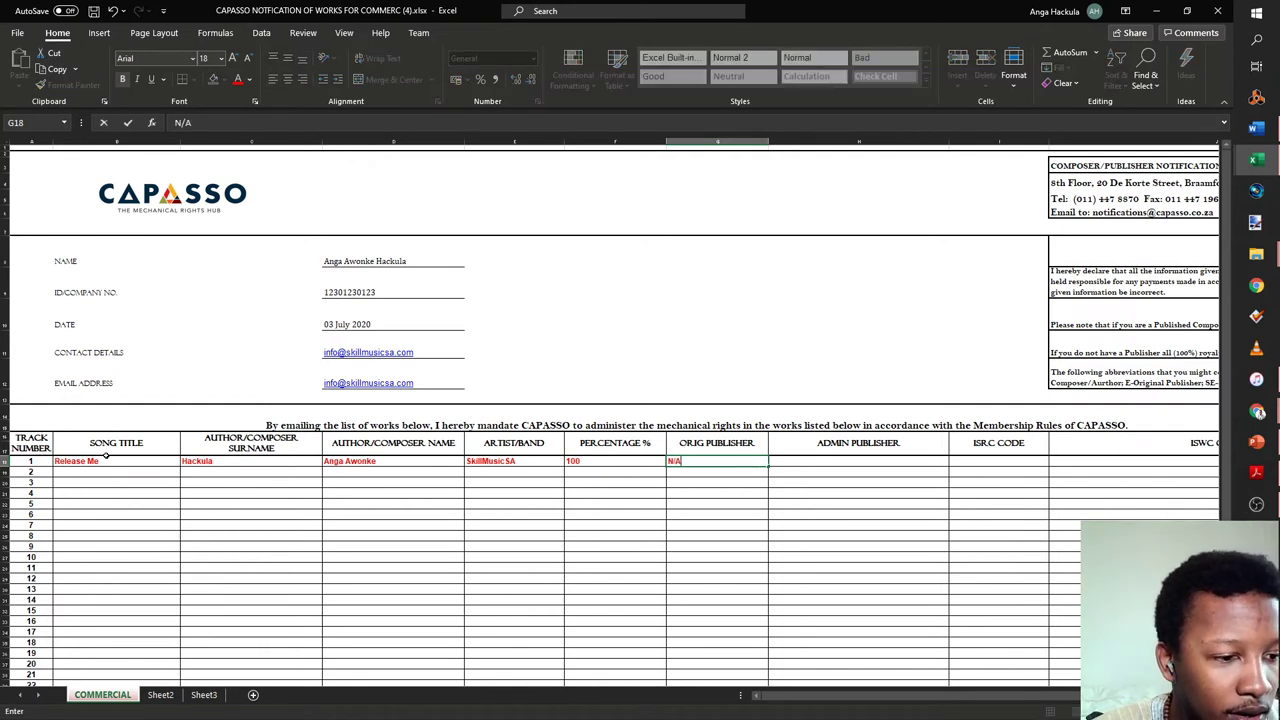
{"action": "key", "text": "Tab"}
{"action": "key", "text": "Left"}
{"action": "key", "text": "ctrl+c"}
{"action": "key", "text": "Right"}
{"action": "key", "text": "ctrl+v"}
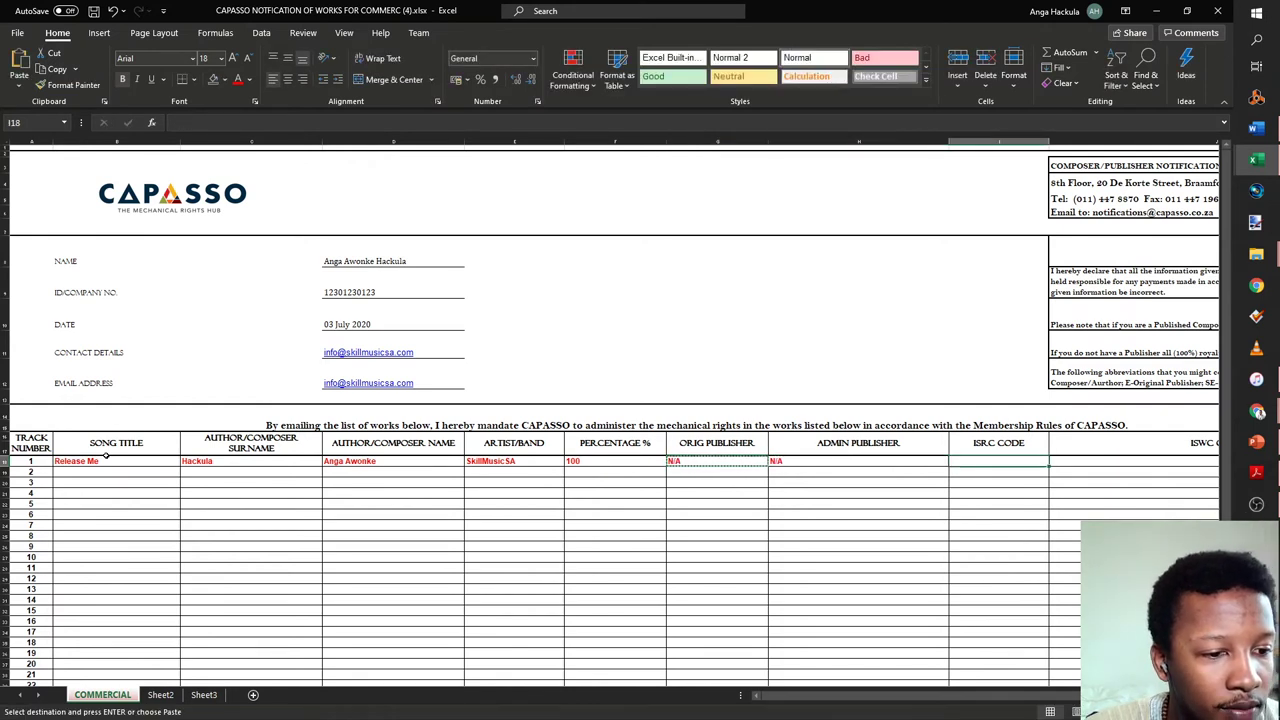
{"action": "key", "text": "Right"}
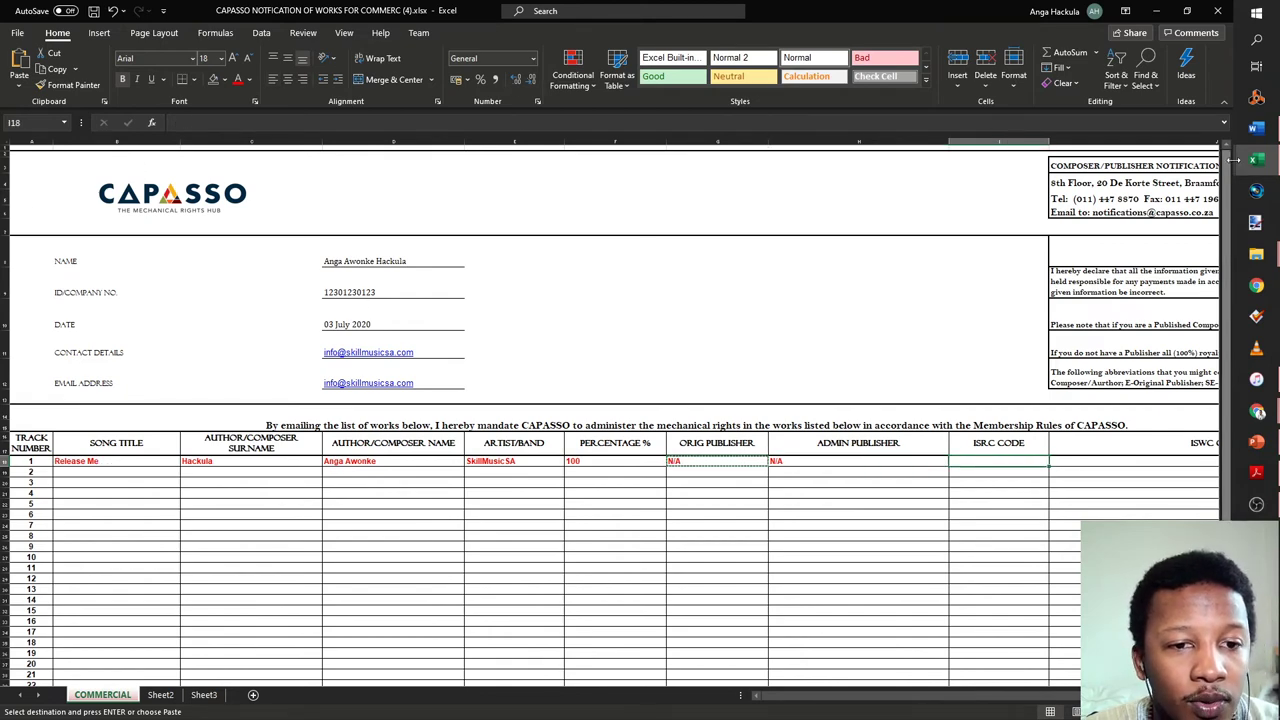
{"action": "mouse_move", "coordinate": [1256, 159]}
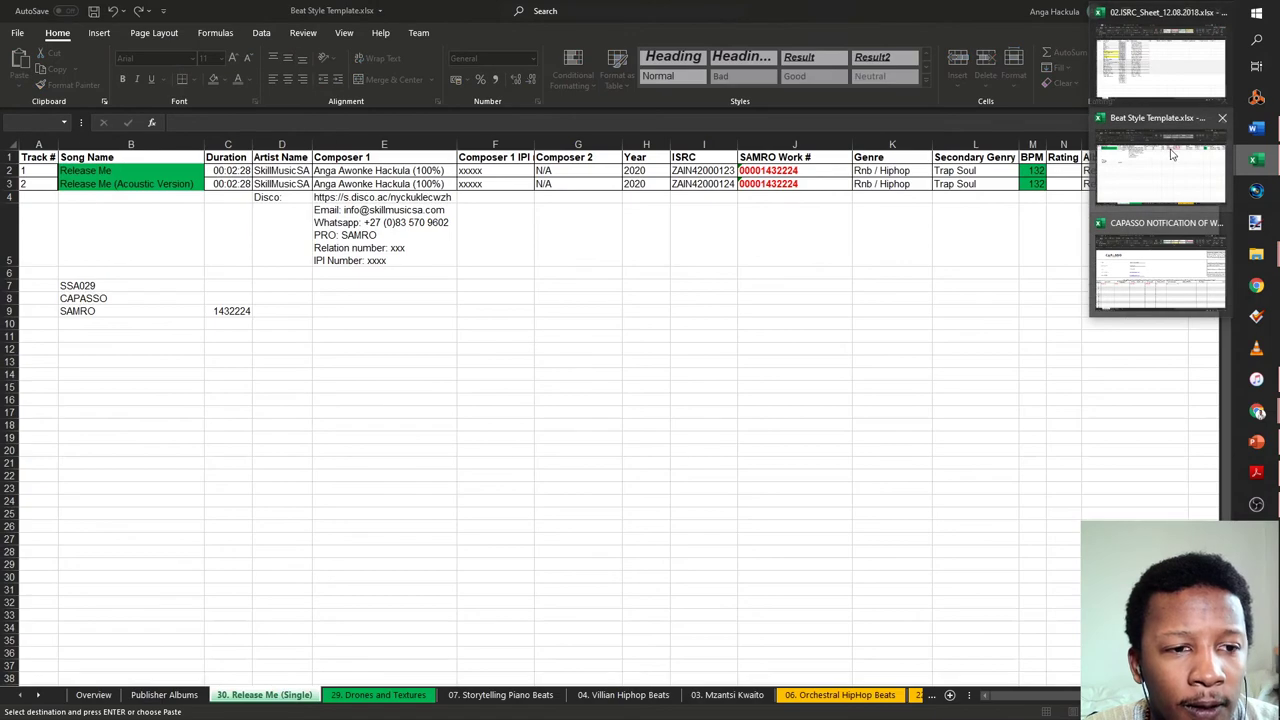
{"action": "left_click", "coordinate": [1160, 172]}
{"action": "left_click_drag", "start_coordinate": [704, 179], "coordinate": [704, 170]}
{"action": "key", "text": "ctrl+c"}
{"action": "mouse_move", "coordinate": [1257, 162]}
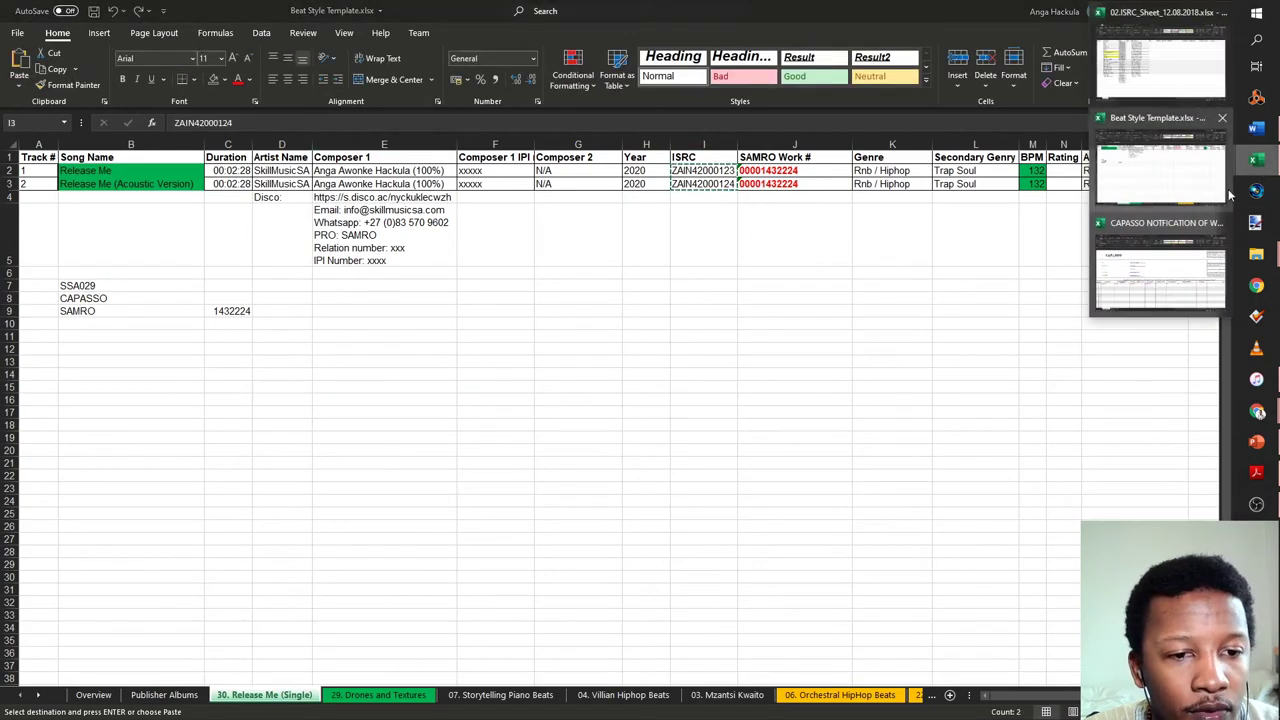
{"action": "left_click", "coordinate": [1160, 255]}
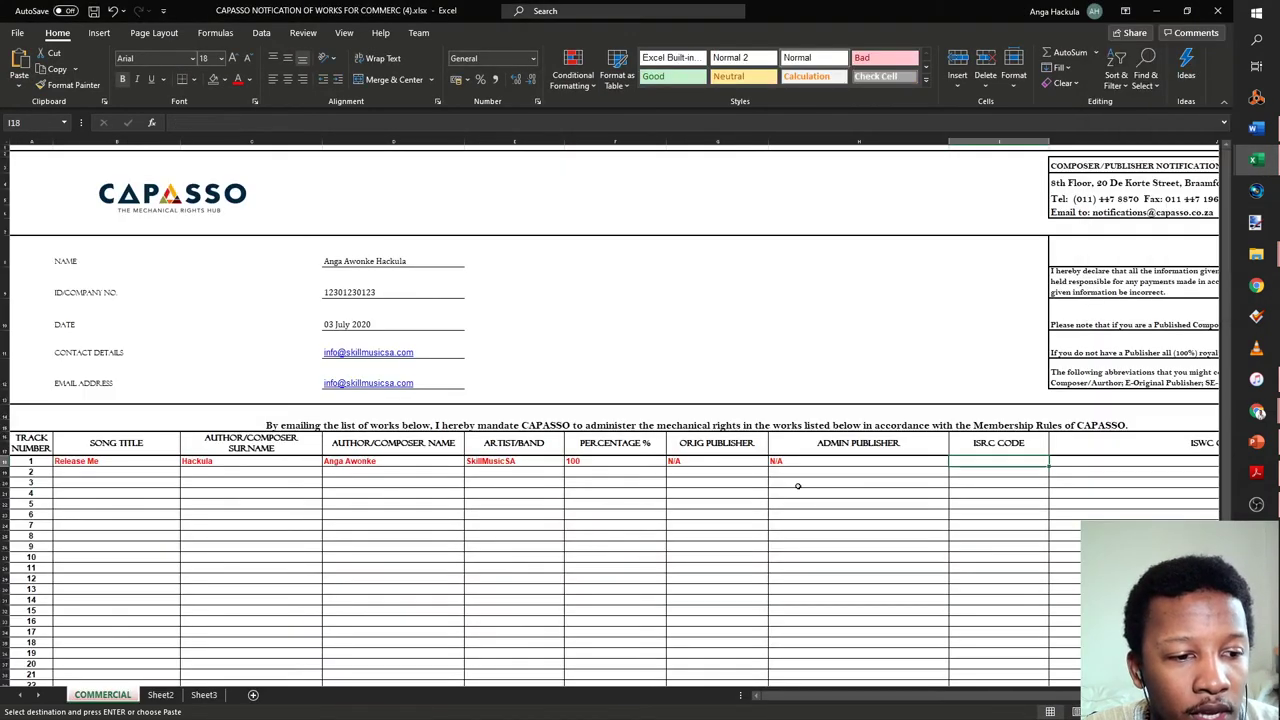
{"action": "left_click", "coordinate": [966, 462]}
{"action": "key", "text": "ctrl+v"}
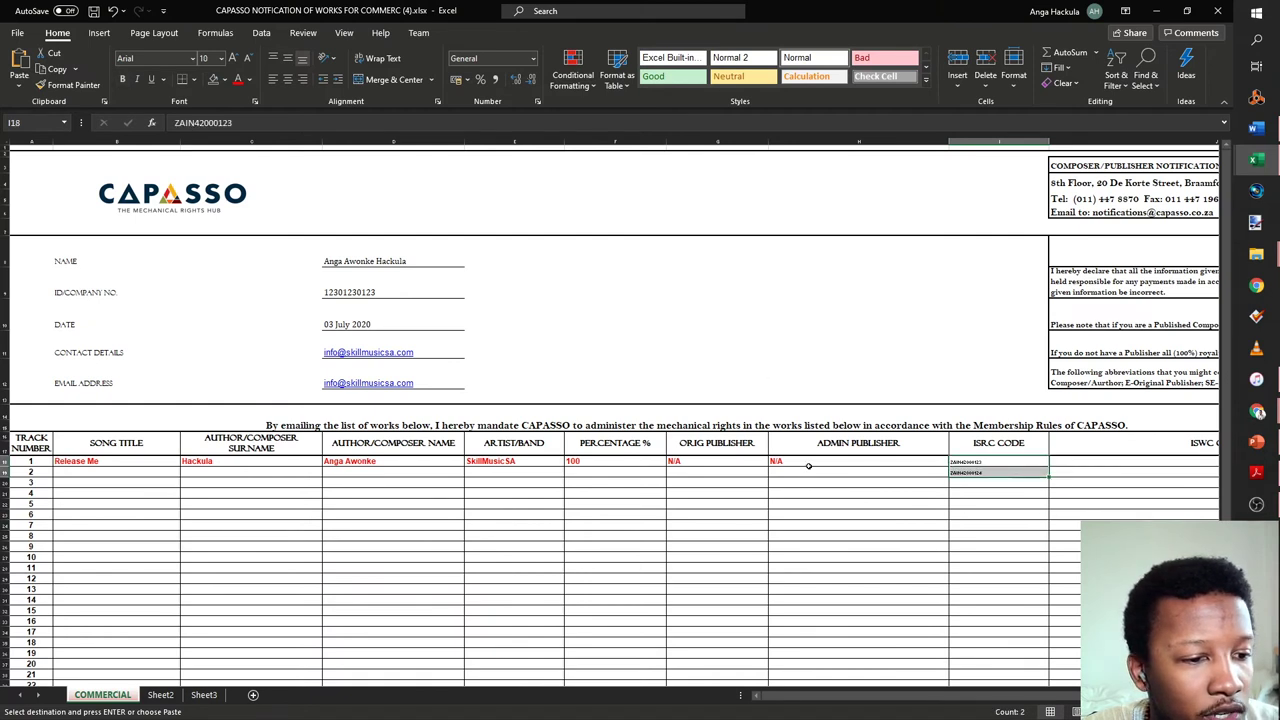
{"action": "left_click_drag", "start_coordinate": [990, 473], "coordinate": [1000, 462]}
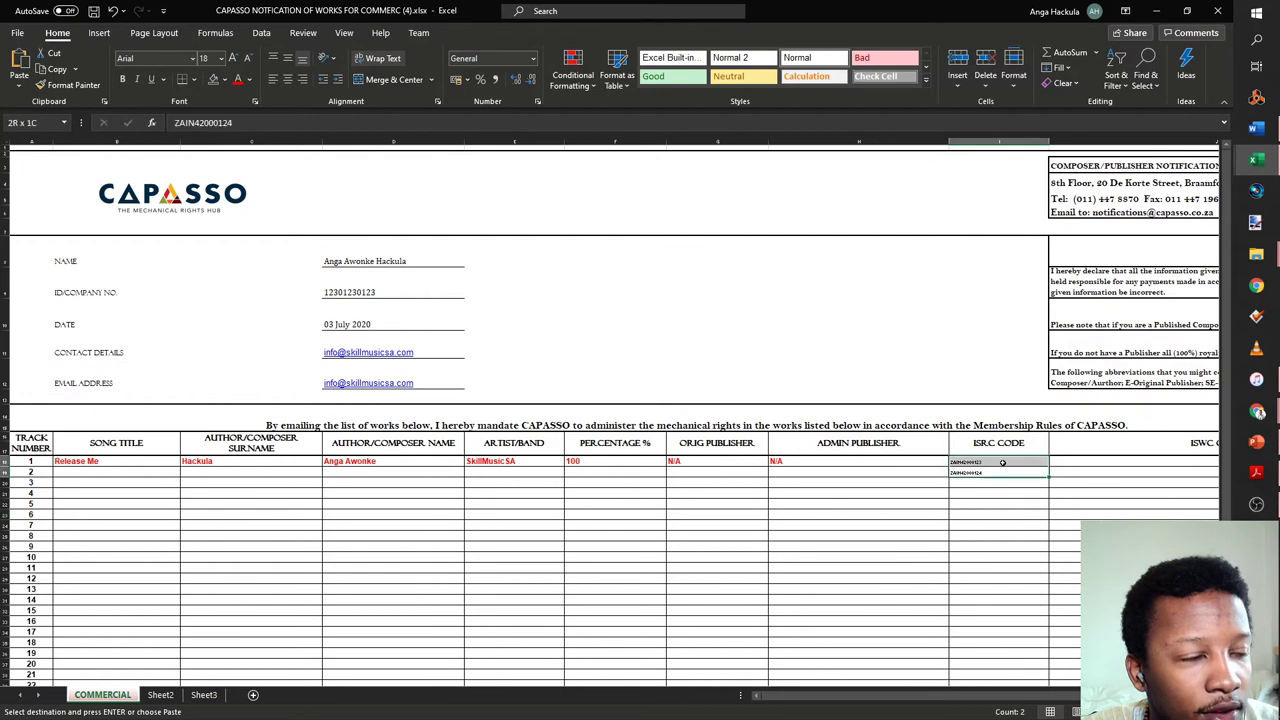
{"action": "left_click", "coordinate": [221, 58]}
{"action": "left_click", "coordinate": [210, 183]}
{"action": "left_click", "coordinate": [814, 517]}
{"action": "left_click", "coordinate": [1060, 504]}
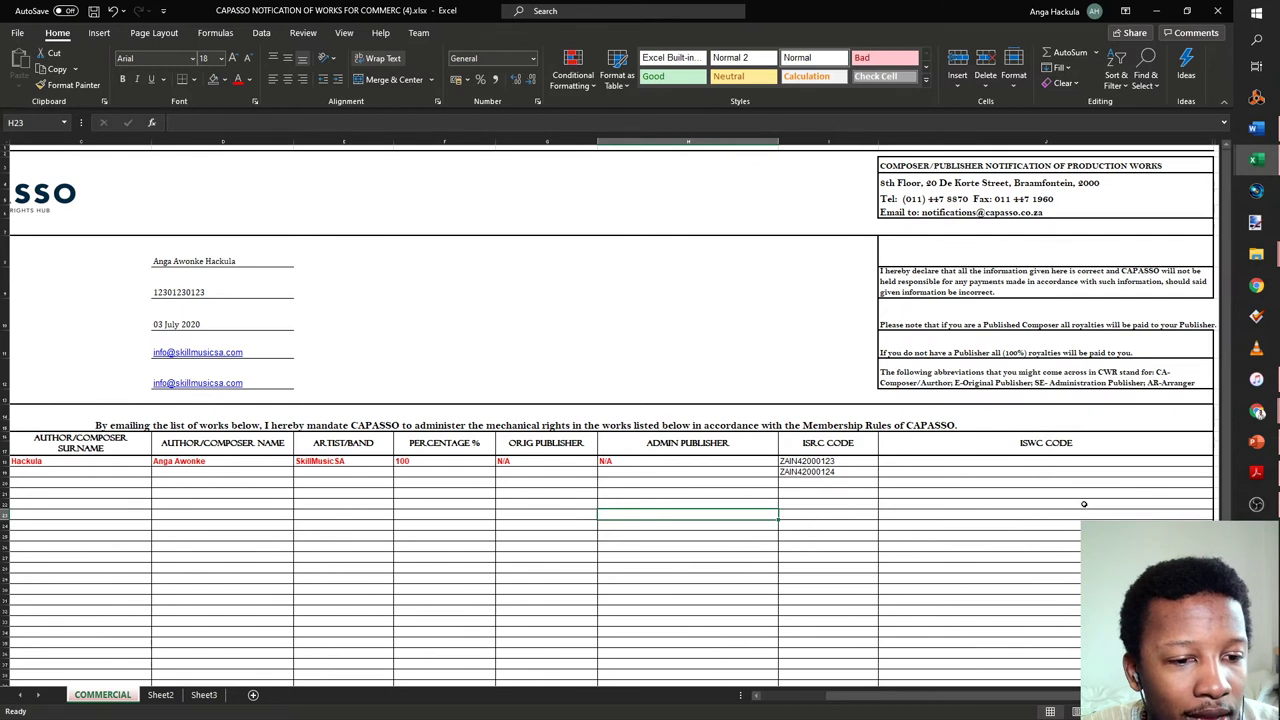
{"action": "left_click", "coordinate": [1040, 470]}
{"action": "left_click", "coordinate": [1022, 567]}
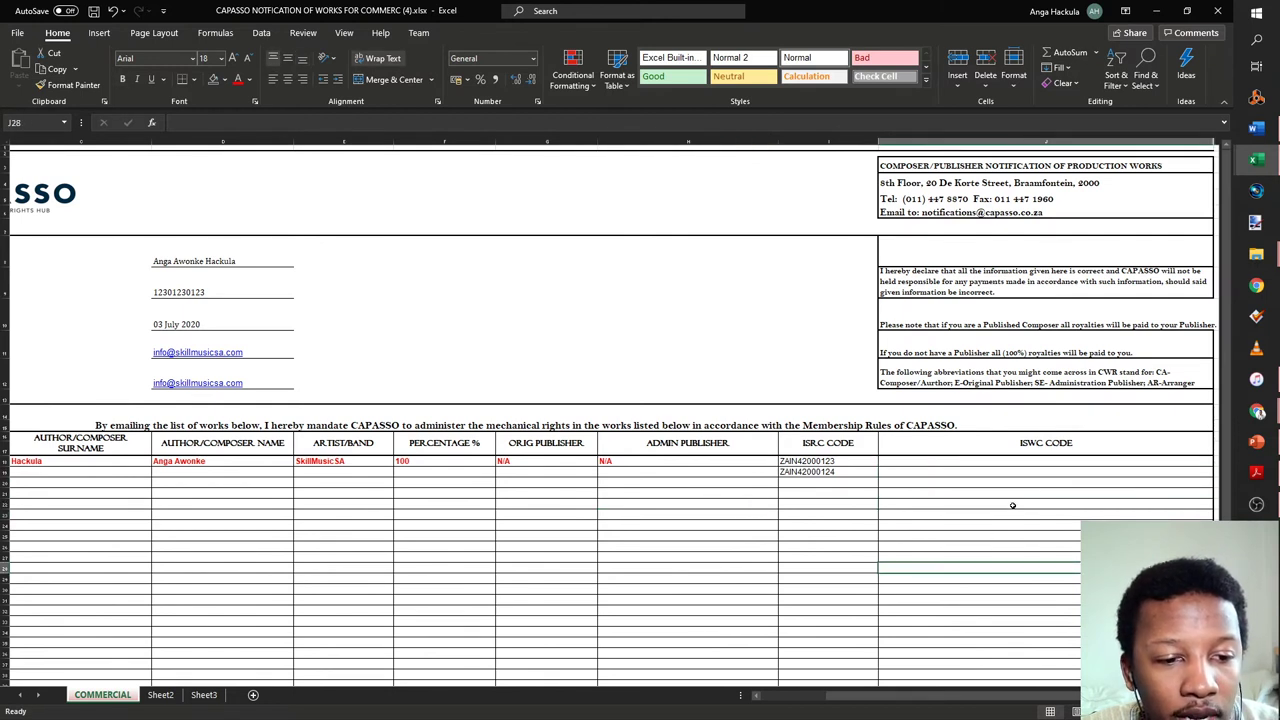
{"action": "left_click", "coordinate": [1020, 445]}
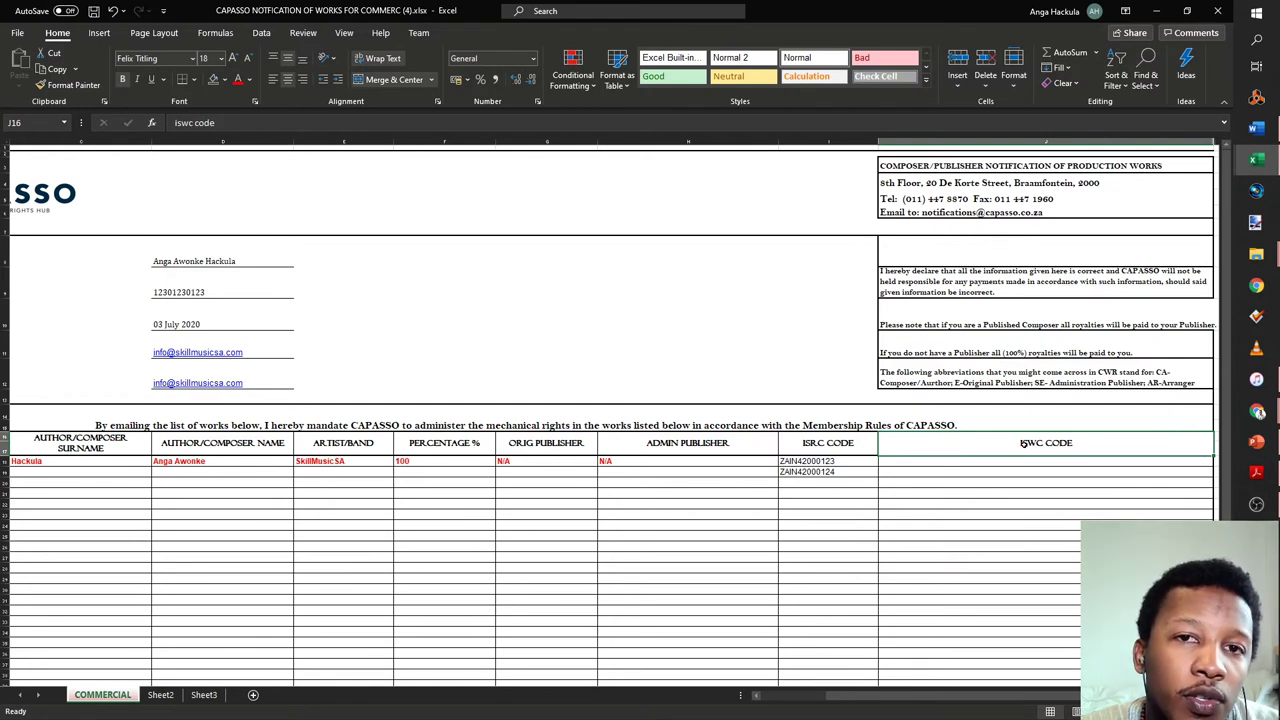
{"action": "left_click", "coordinate": [1006, 491]}
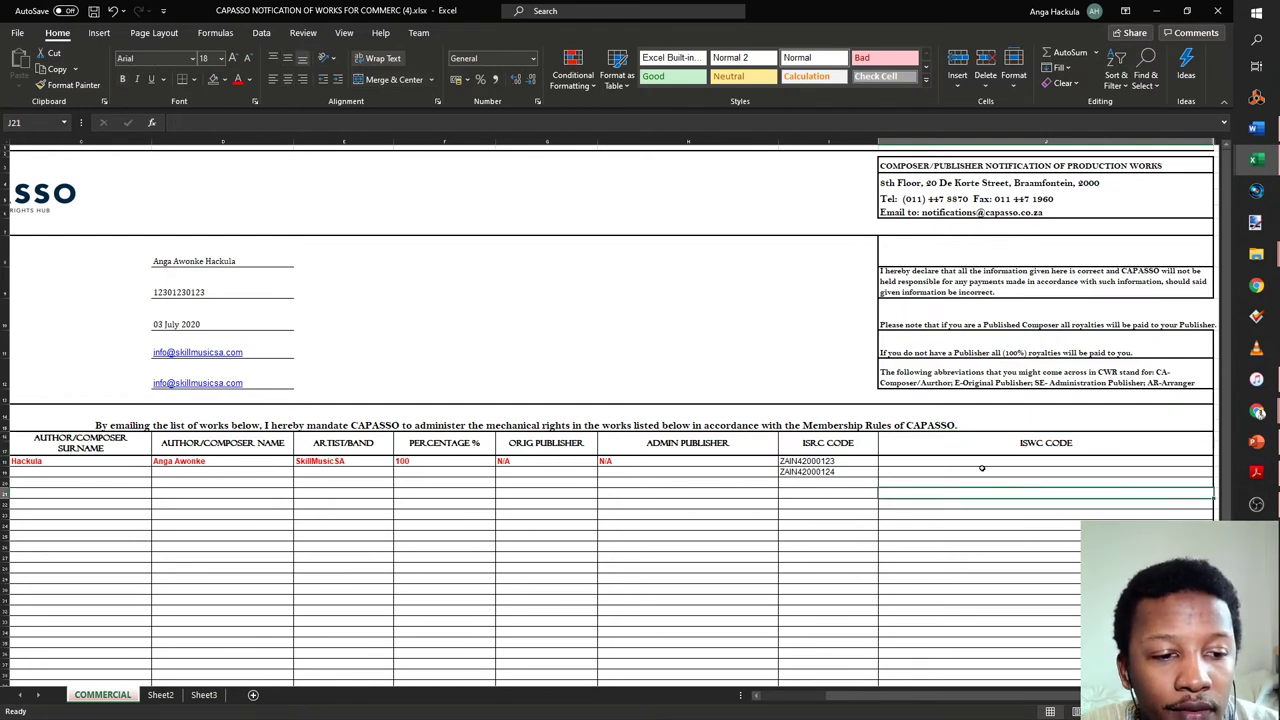
{"action": "left_click", "coordinate": [980, 471]}
{"action": "left_click", "coordinate": [973, 461]}
{"action": "left_click", "coordinate": [1023, 514]}
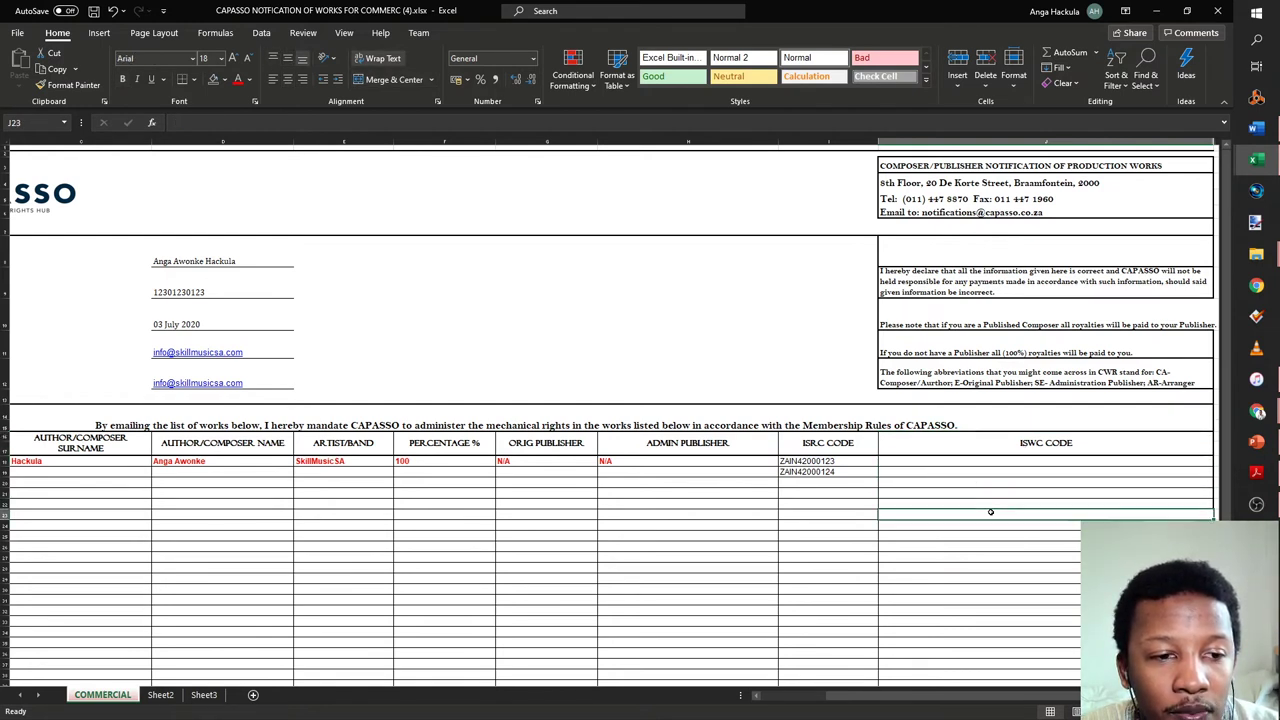
{"action": "left_click_drag", "start_coordinate": [1093, 694], "coordinate": [1029, 695]}
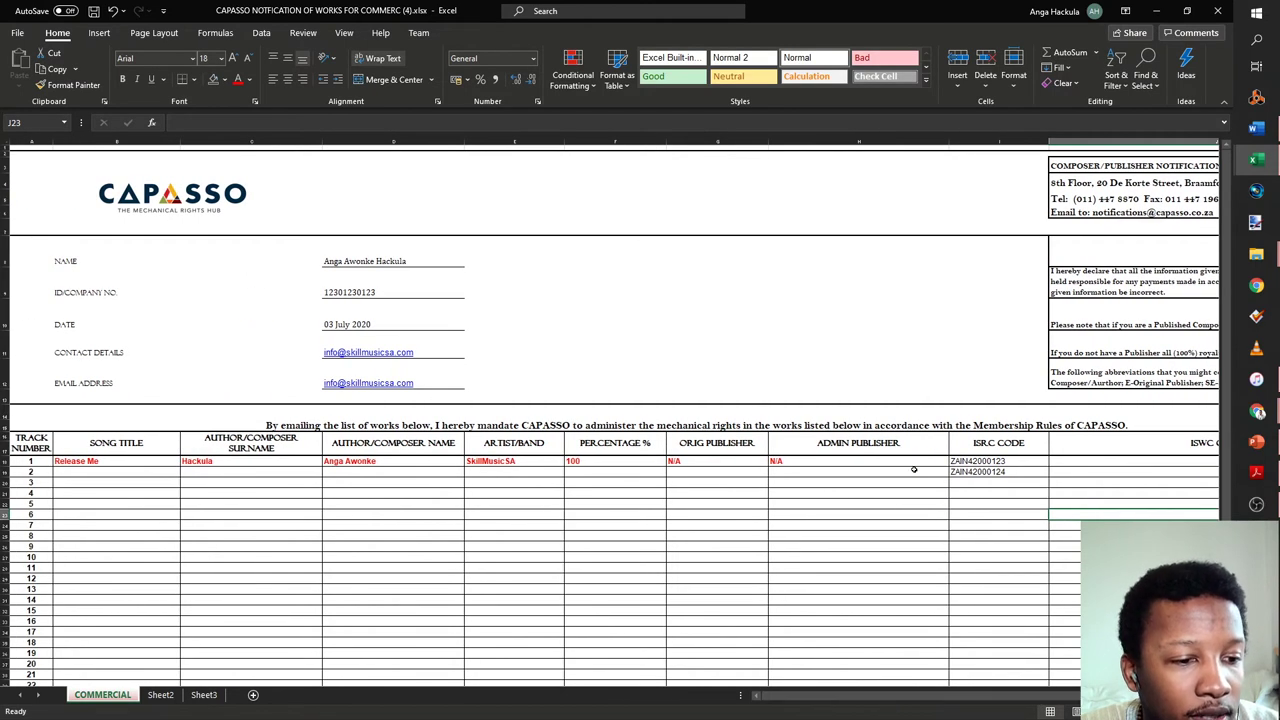
- Copy the Release Me title to track 2 and change it to 'Release Me (Acoustic Version)'
{"action": "left_click", "coordinate": [78, 460]}
{"action": "key", "text": "ctrl+c"}
{"action": "left_click", "coordinate": [93, 472]}
{"action": "key", "text": "ctrl+v"}
{"action": "key", "text": "Escape"}
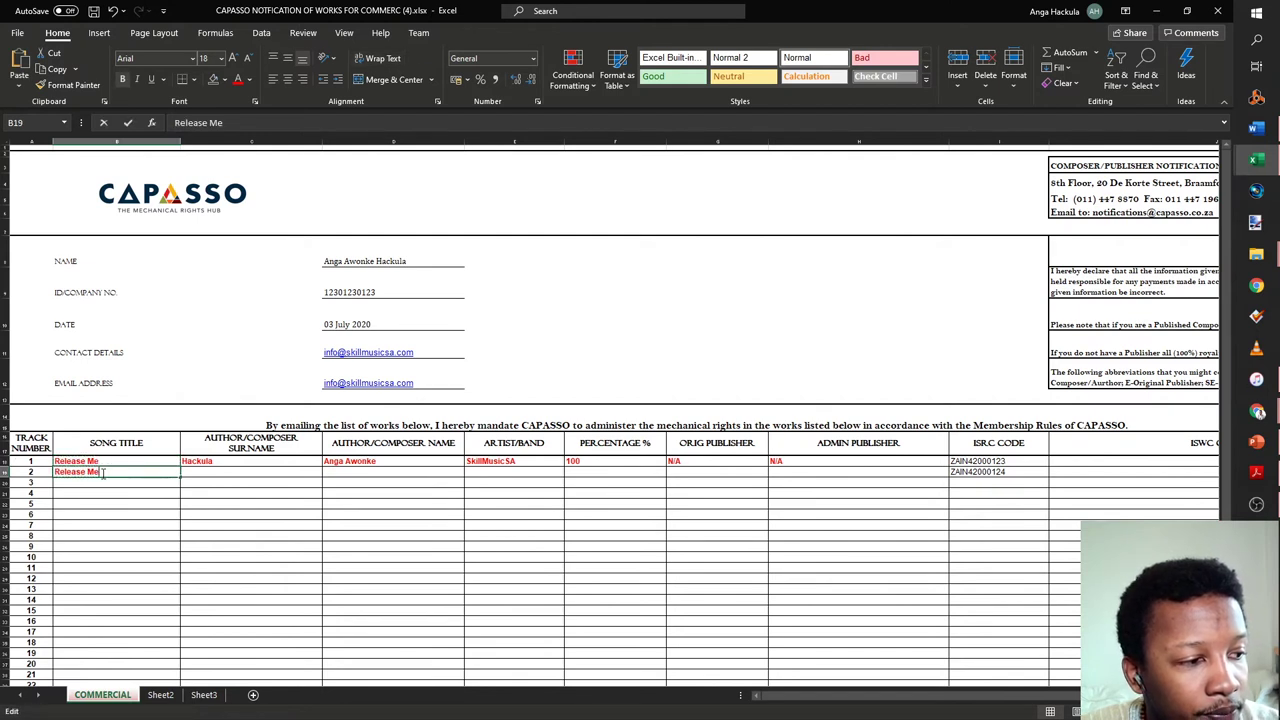
{"action": "double_click", "coordinate": [170, 467]}
{"action": "type", "text": "(Ac"}
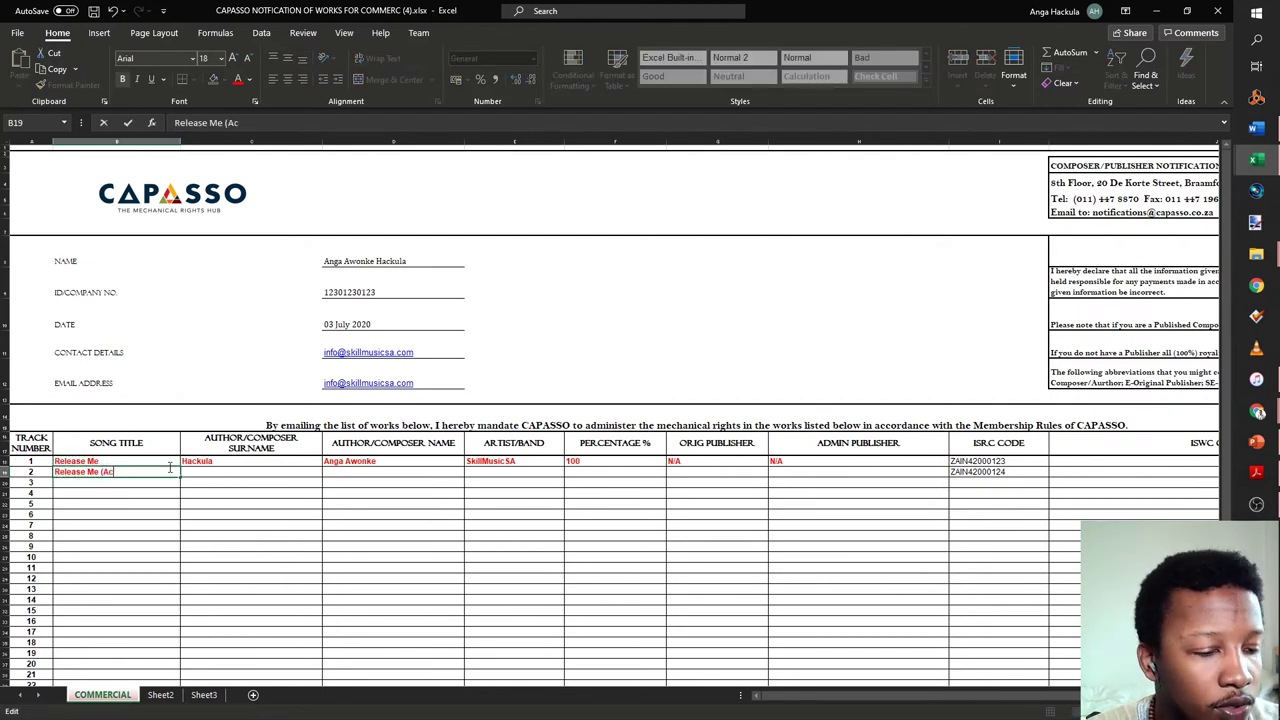
{"action": "type", "text": "oustic Release"}
{"action": "key", "text": "BackSpace"}
{"action": "key", "text": "BackSpace"}
{"action": "key", "text": "BackSpace"}
{"action": "type", "text": "Versoin"}
{"action": "key", "text": "BackSpace"}
{"action": "key", "text": "BackSpace"}
{"action": "key", "text": "BackSpace"}
{"action": "type", "text": "ion"}
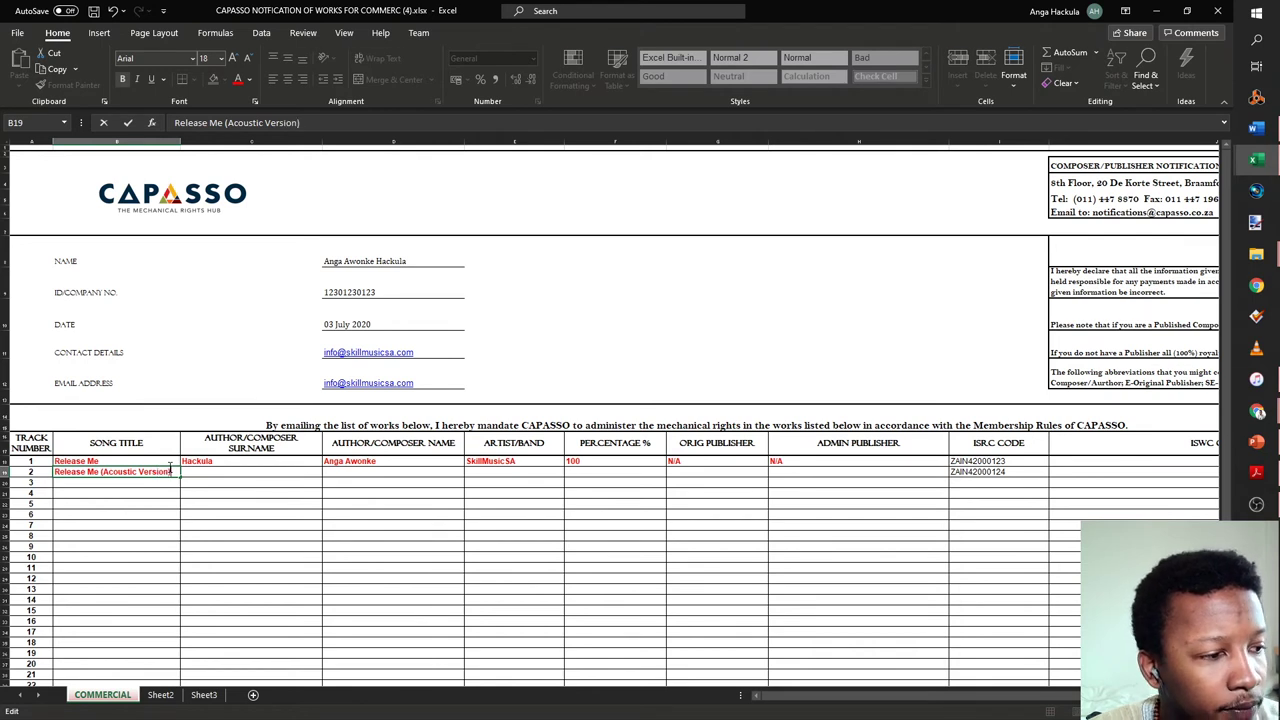
{"action": "type", "text": ")"}
{"action": "left_click", "coordinate": [680, 554]}
- Reuse track 1's author, artist and N/A publisher details for track 2, with percentage 100
{"action": "left_click_drag", "start_coordinate": [245, 461], "coordinate": [935, 488]}
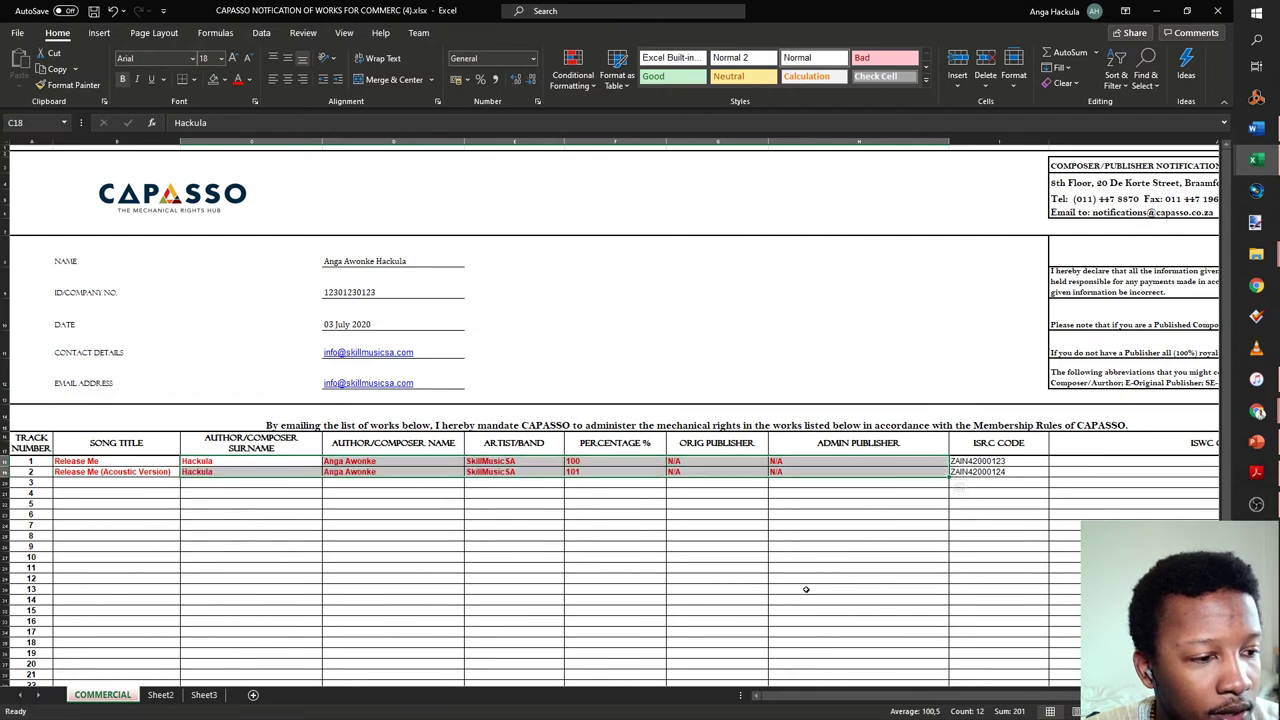
{"action": "left_click", "coordinate": [616, 472]}
{"action": "type", "text": "100"}
{"action": "key", "text": "Return"}
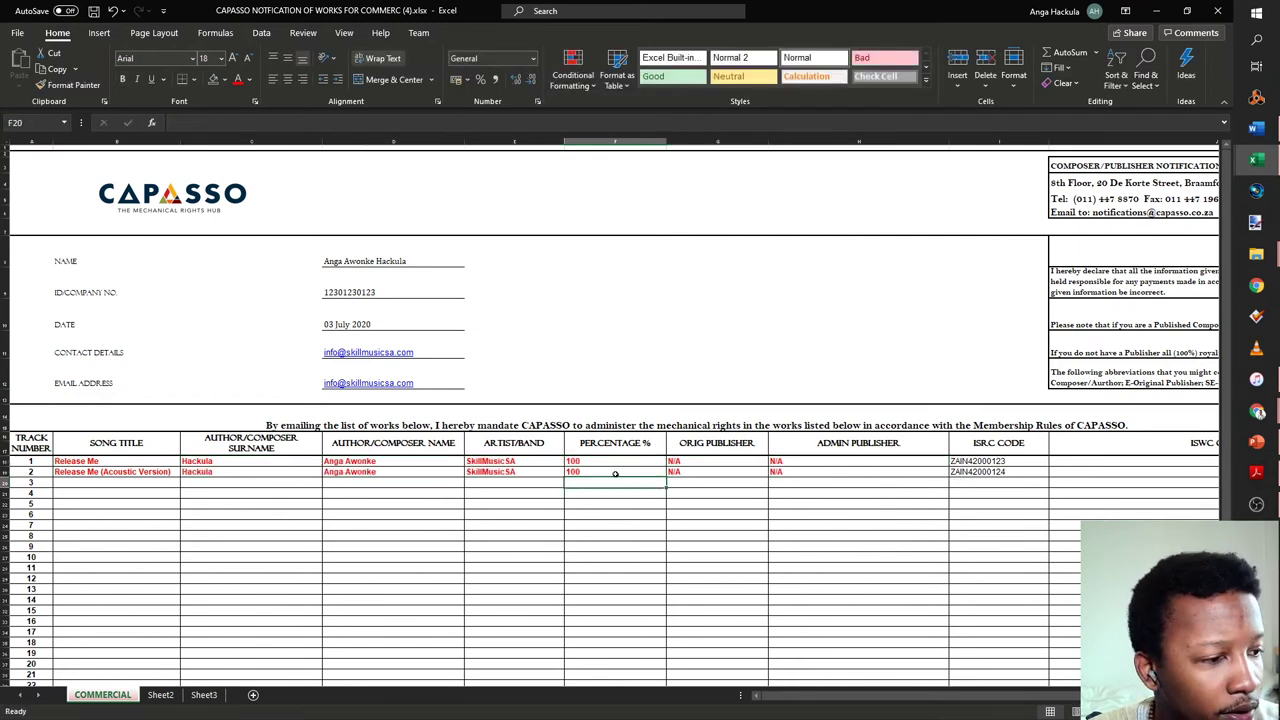
{"action": "left_click", "coordinate": [1025, 619]}
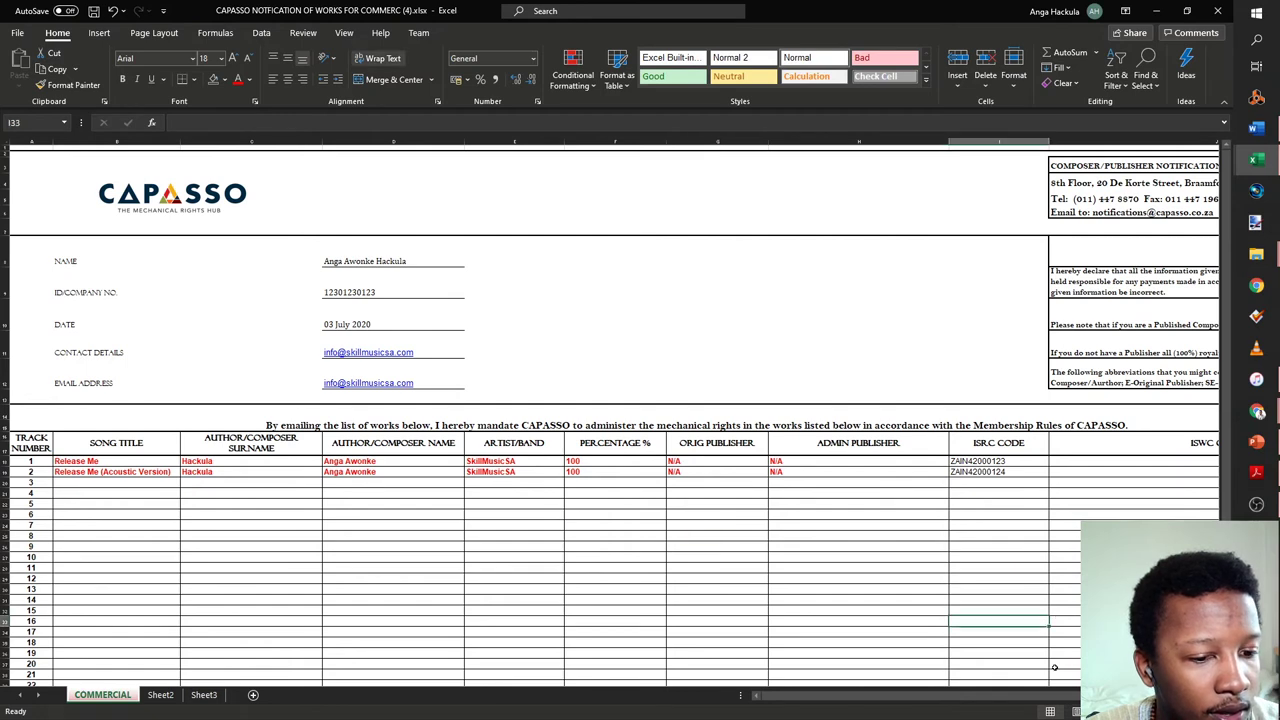
{"action": "scroll", "coordinate": [1058, 697], "scroll_direction": "right", "scroll_amount": 3}
{"action": "scroll", "coordinate": [1058, 697], "scroll_direction": "left", "scroll_amount": 3}
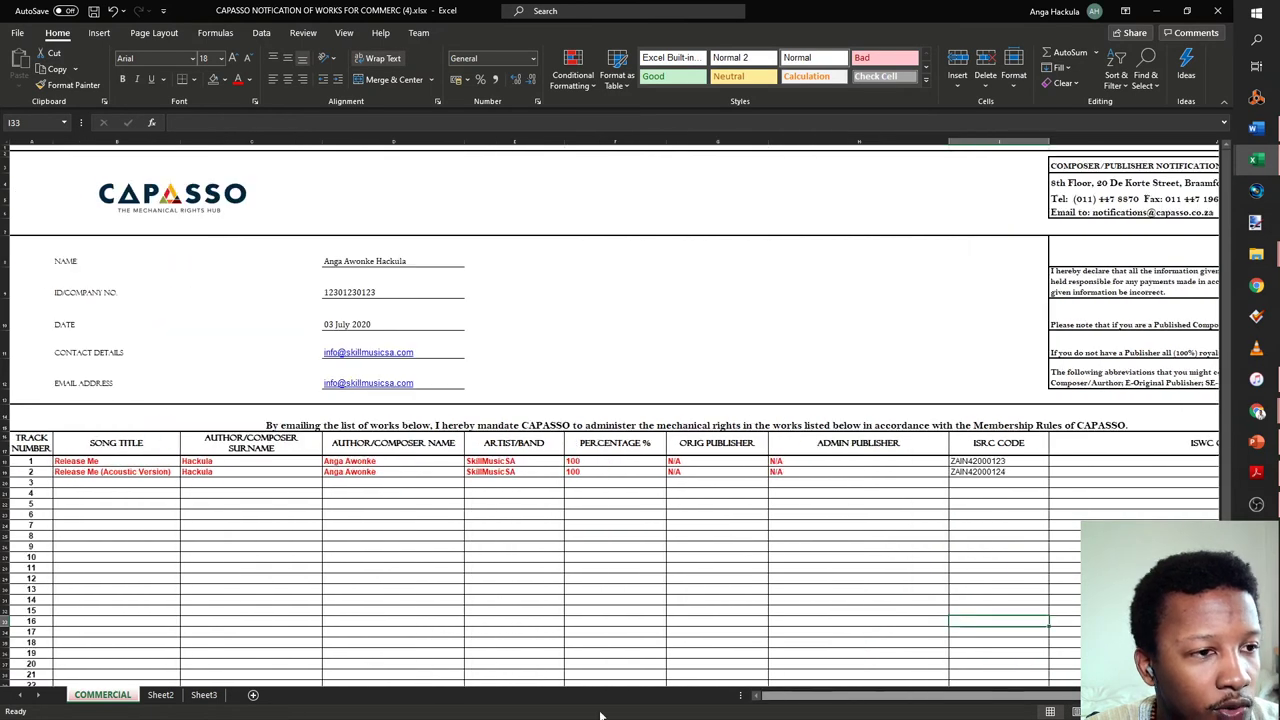
{"action": "left_click", "coordinate": [400, 557]}
{"action": "left_click_drag", "start_coordinate": [5, 471], "coordinate": [5, 461]}
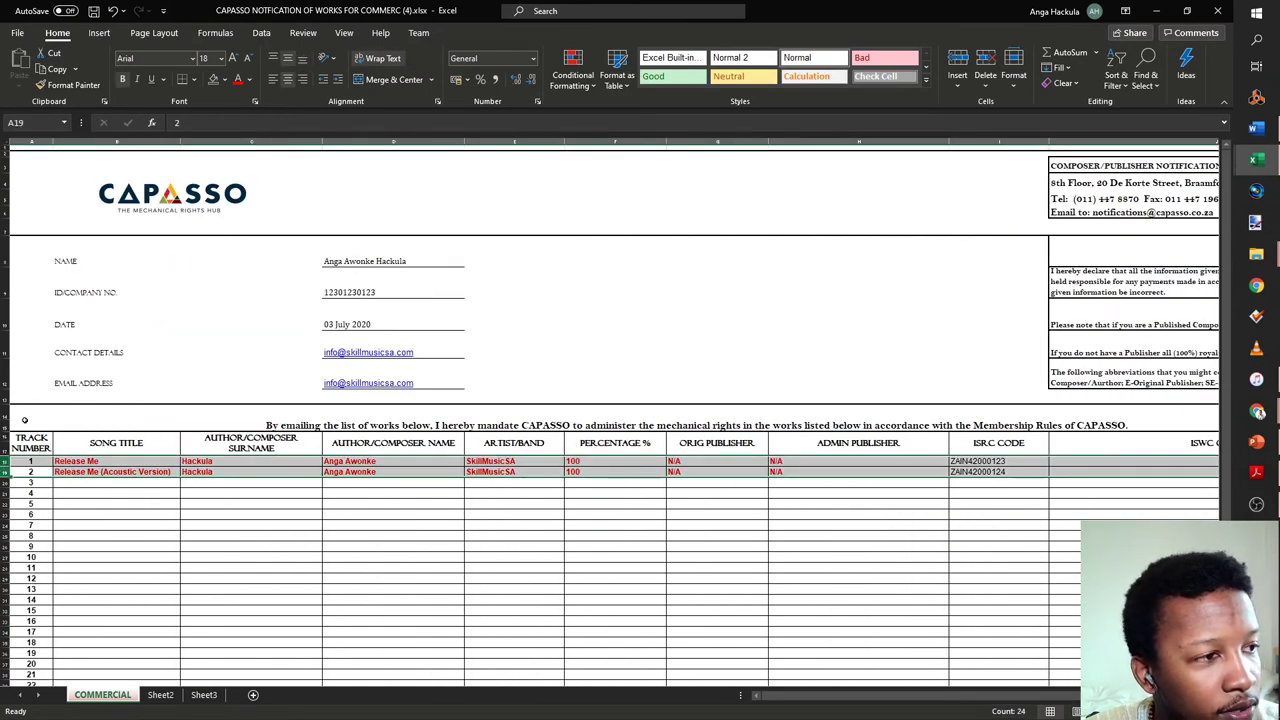
- Set the font colour of the two track rows (18–19) to Automatic black
{"action": "left_click", "coordinate": [249, 80]}
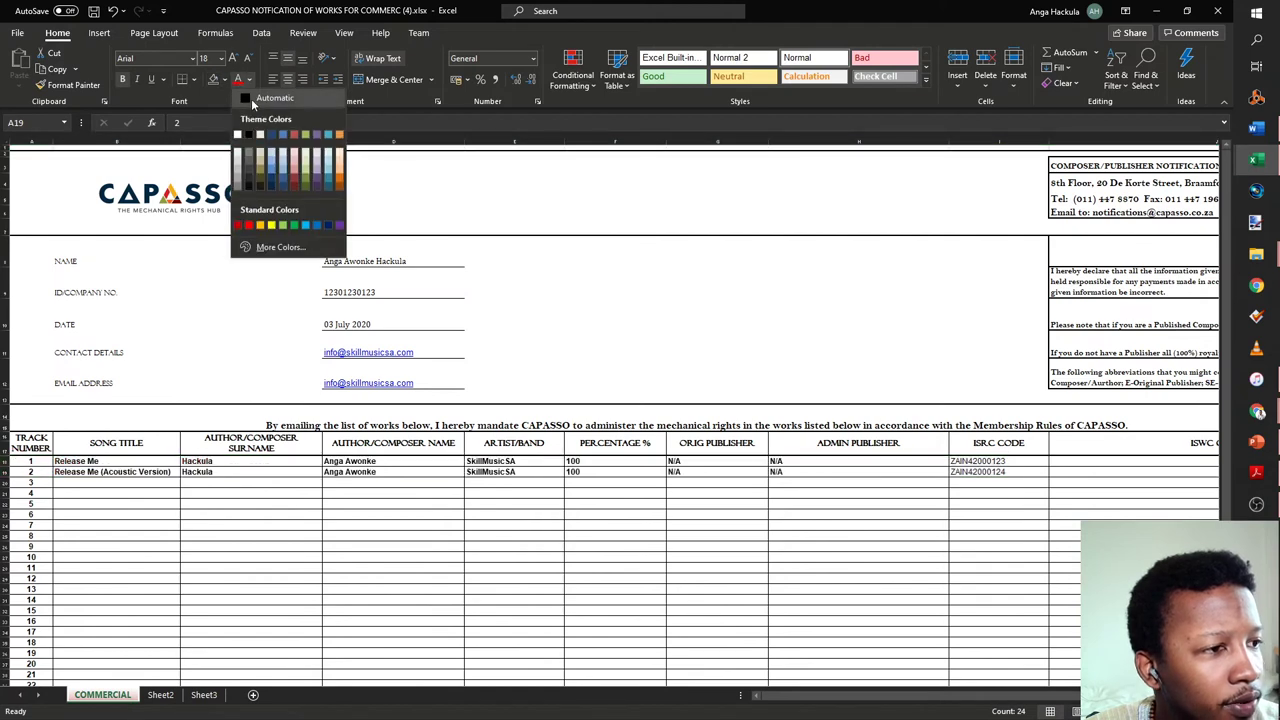
{"action": "left_click", "coordinate": [254, 99]}
{"action": "left_click", "coordinate": [450, 491]}
{"action": "left_click_drag", "start_coordinate": [906, 698], "coordinate": [530, 633]}
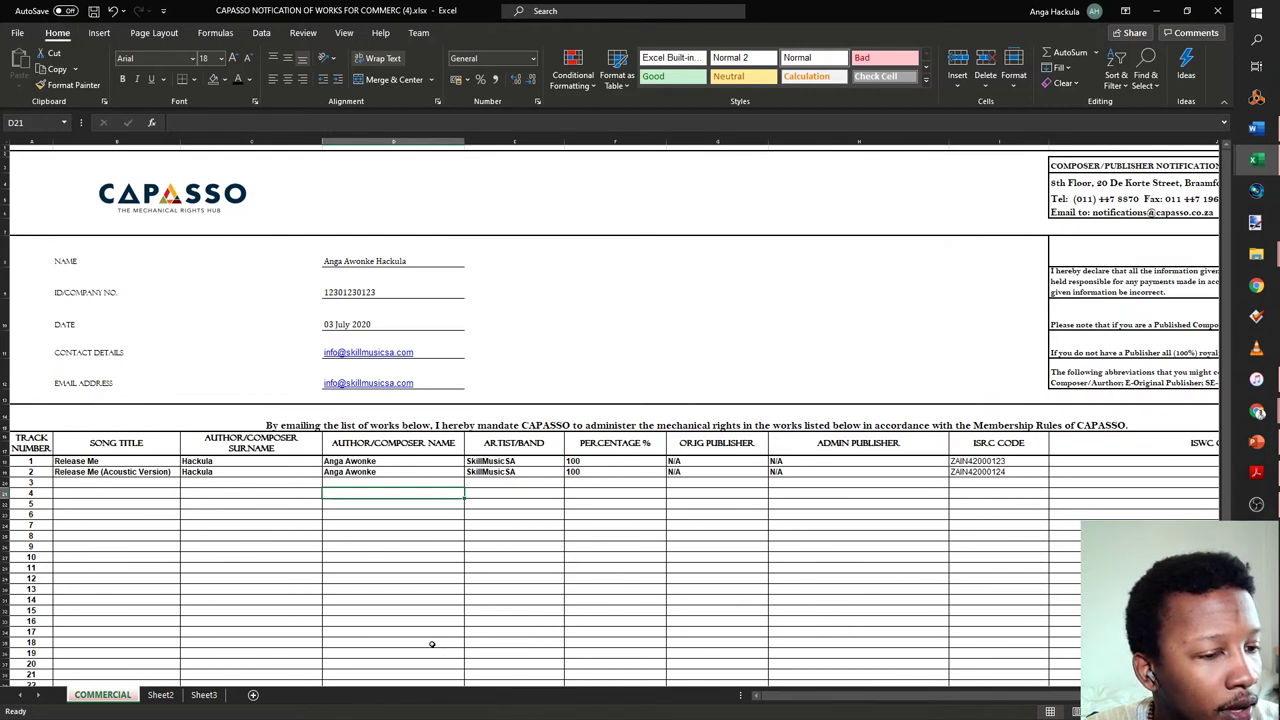
{"action": "left_click", "coordinate": [435, 581]}
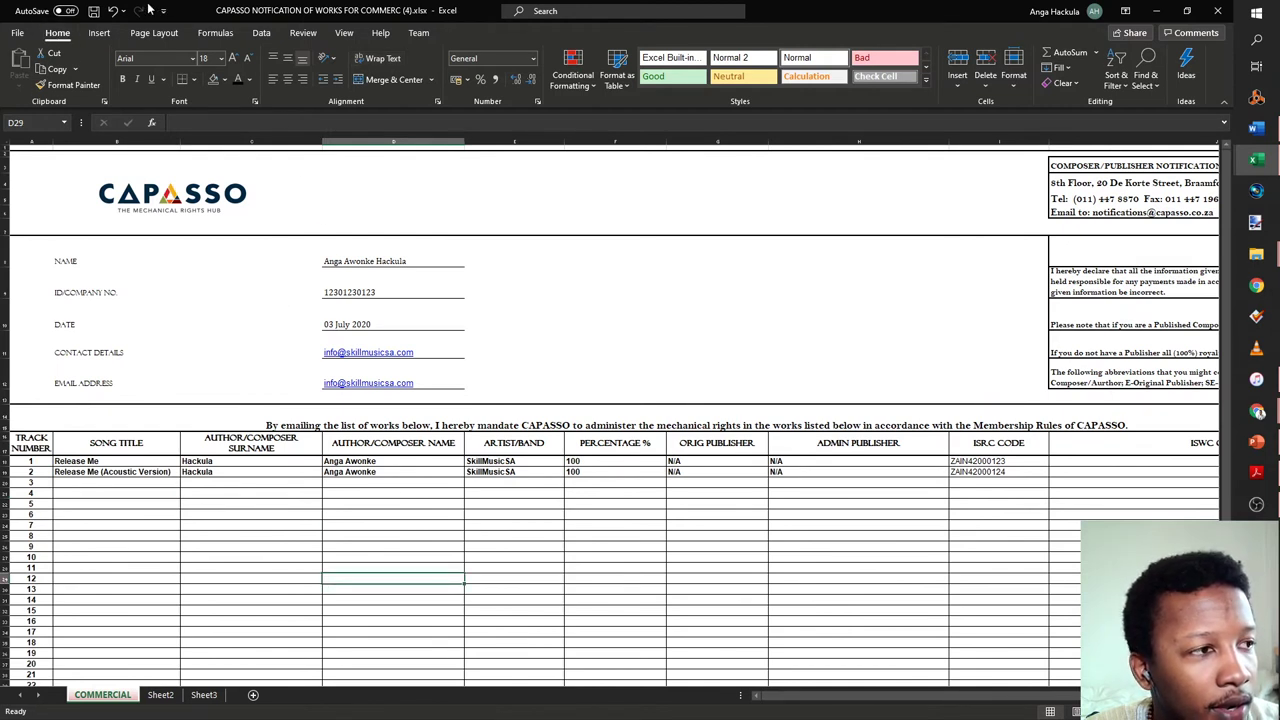
{"action": "left_click", "coordinate": [17, 32]}
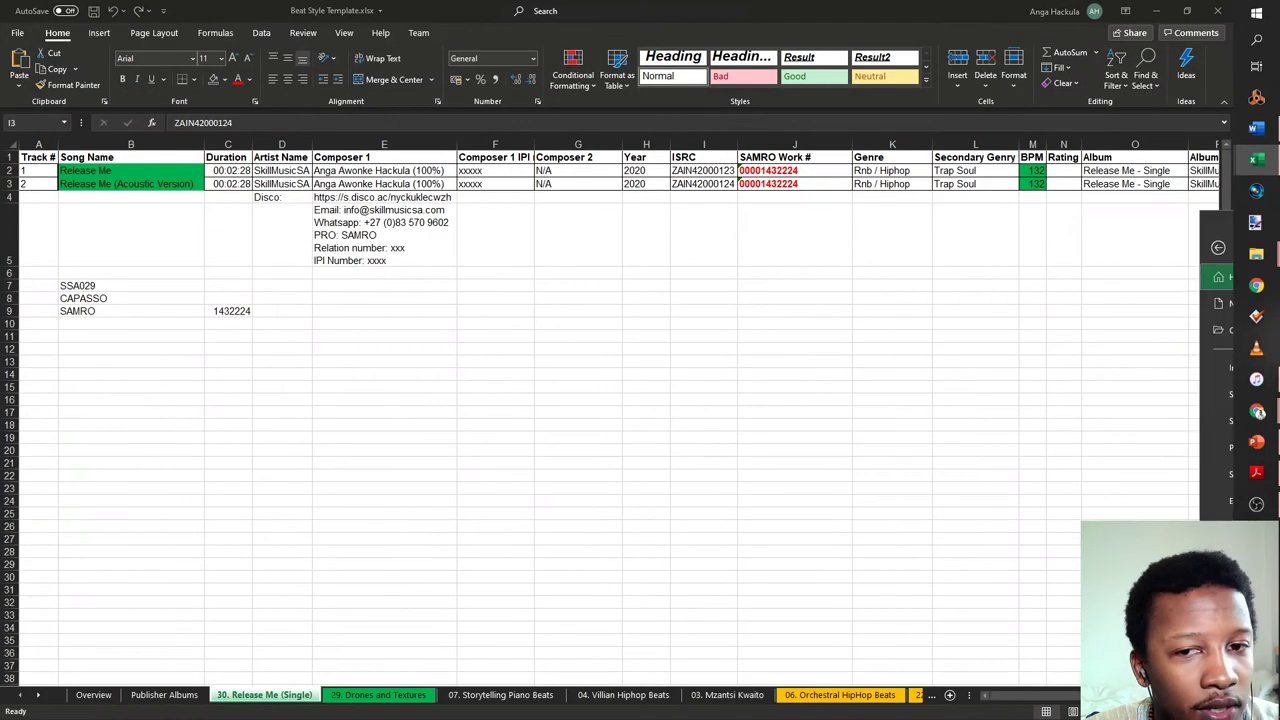
- Review the Beat Style Template sheet, cancel its cell edit, and bring up Save As (F12) for the CAPASSO form
{"action": "key", "text": "alt+Tab"}
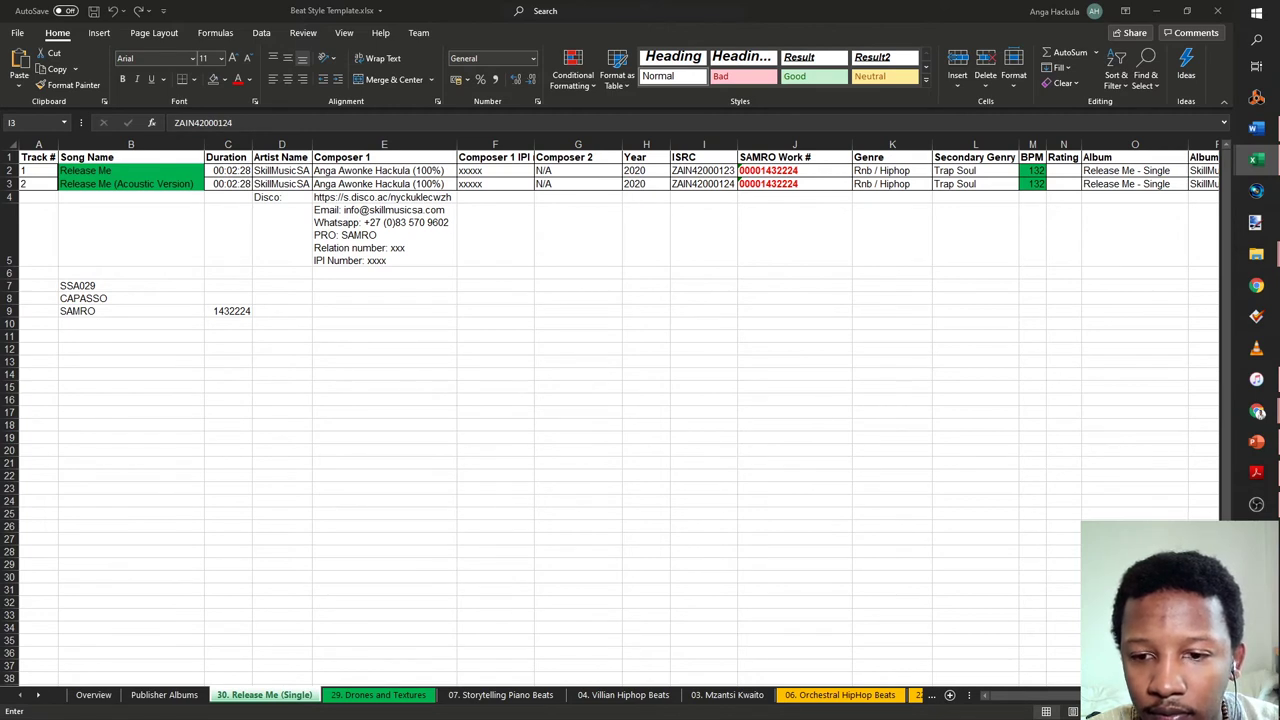
{"action": "key", "text": "Escape"}
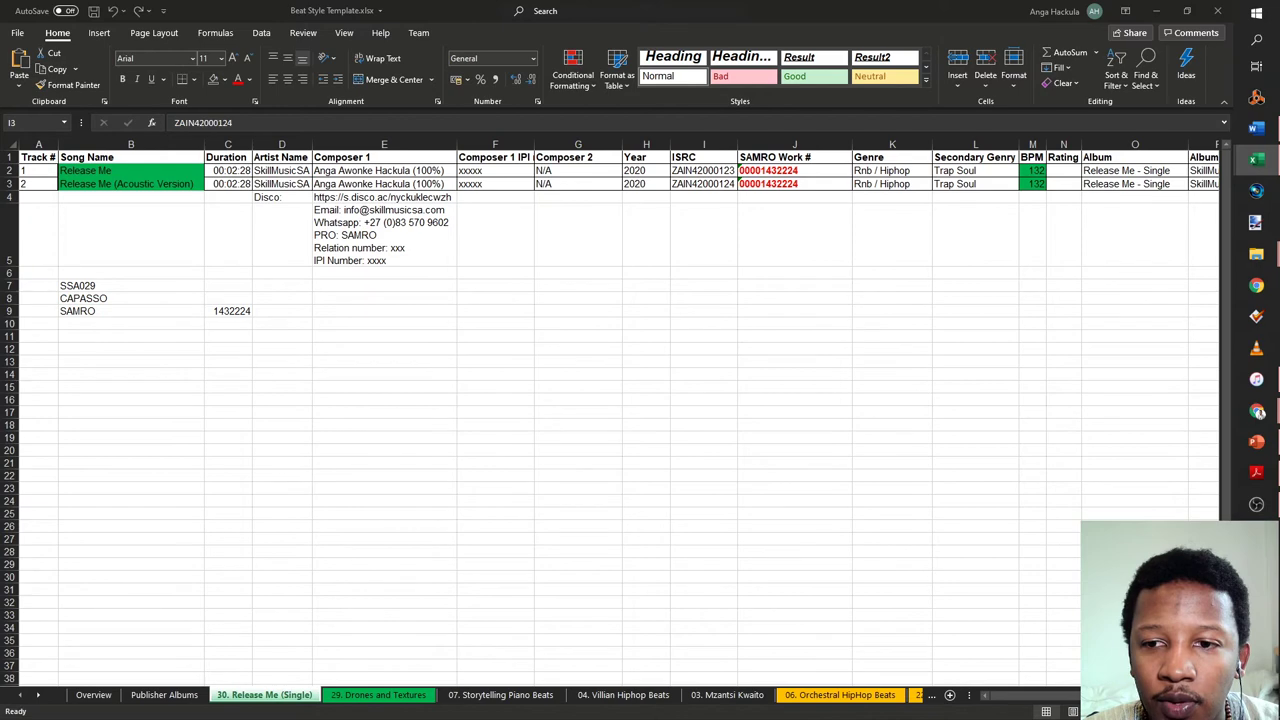
{"action": "key", "text": "F12"}
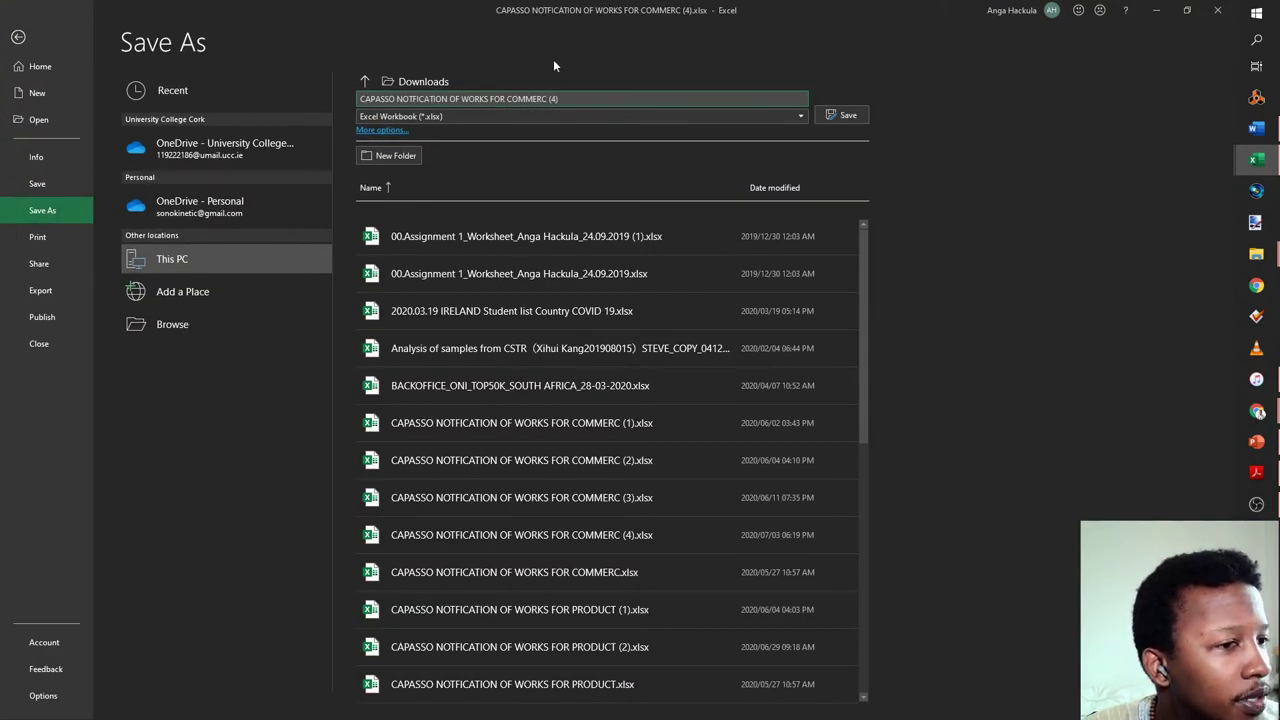
- Select the current file name in Save As so it can be replaced
{"action": "left_click", "coordinate": [397, 99]}
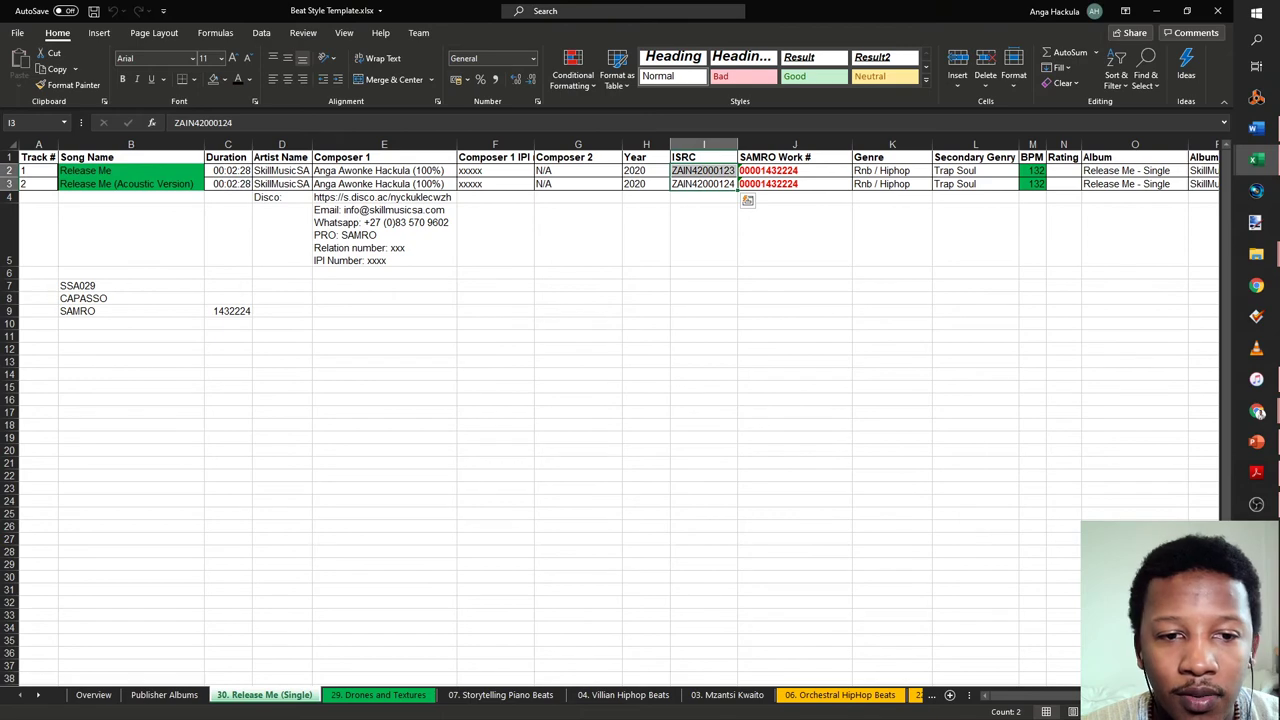
- Navigate from the Notification of Works file into the 00.Official Releases folder
{"action": "mouse_move", "coordinate": [1256, 254]}
{"action": "left_click", "coordinate": [1128, 312]}
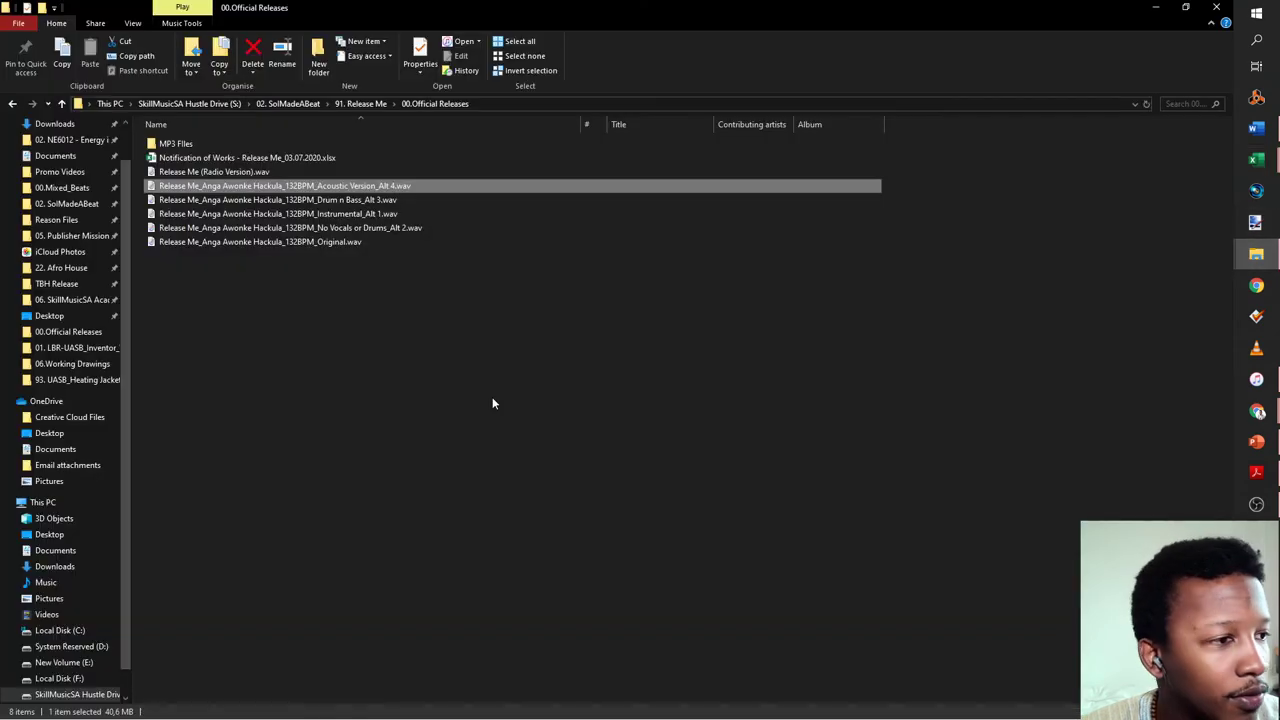
{"action": "left_click", "coordinate": [494, 400]}
{"action": "left_click", "coordinate": [269, 160]}
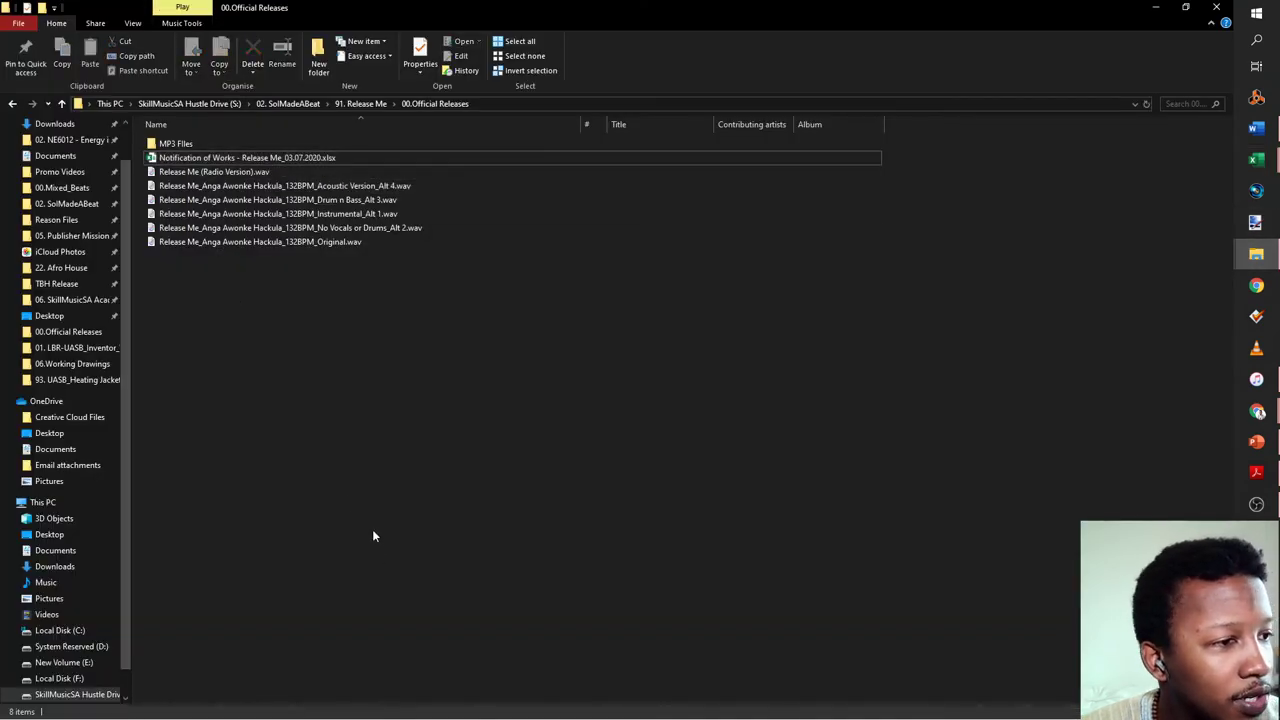
{"action": "left_click", "coordinate": [245, 158]}
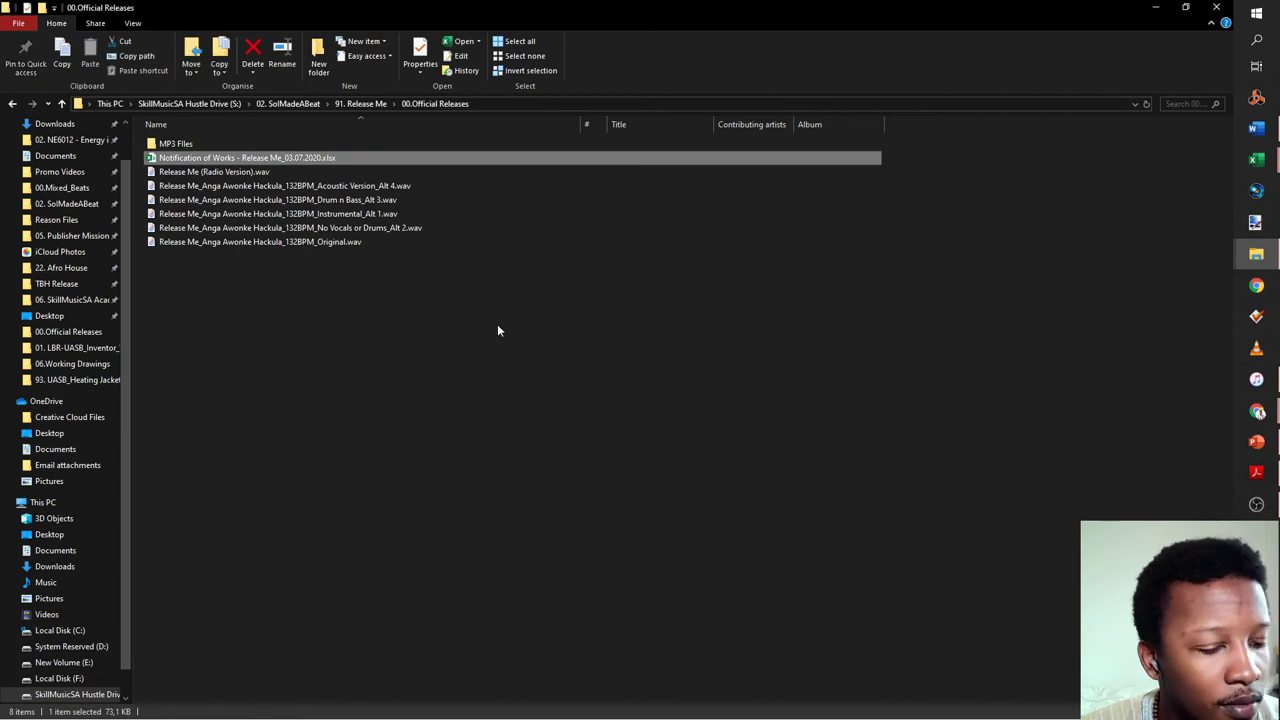
{"action": "left_click", "coordinate": [363, 104]}
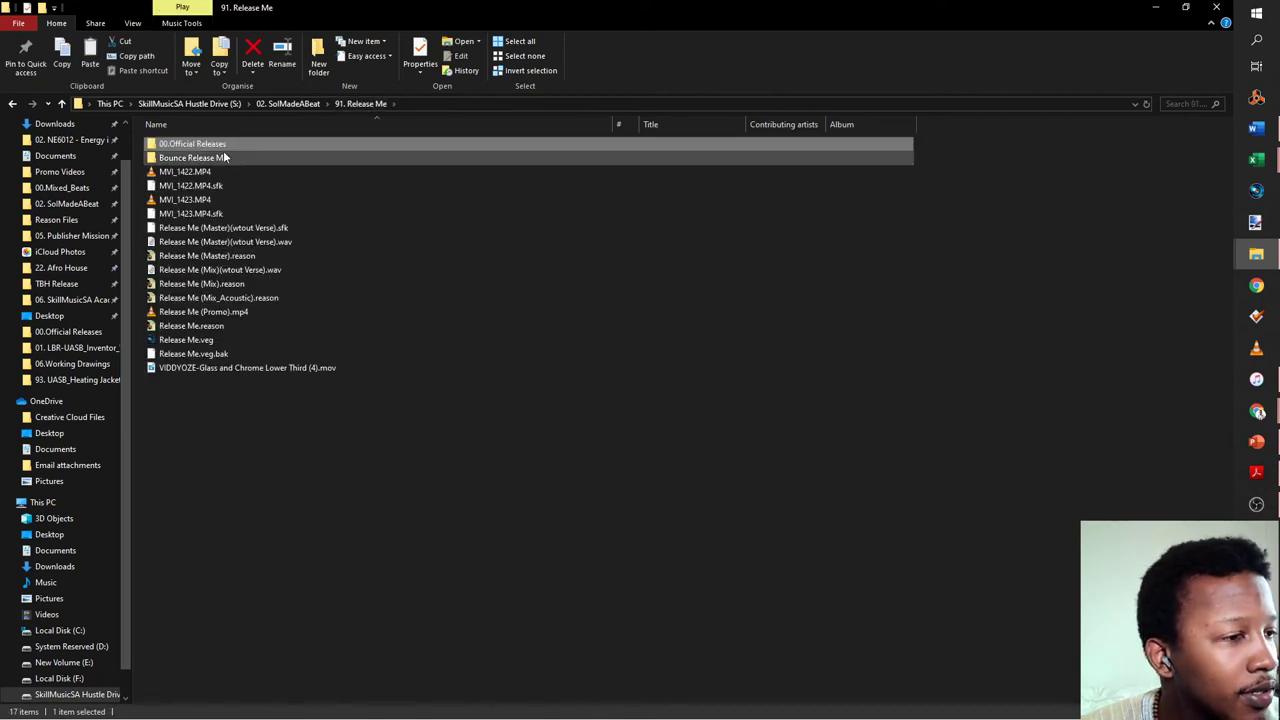
{"action": "double_click", "coordinate": [222, 146]}
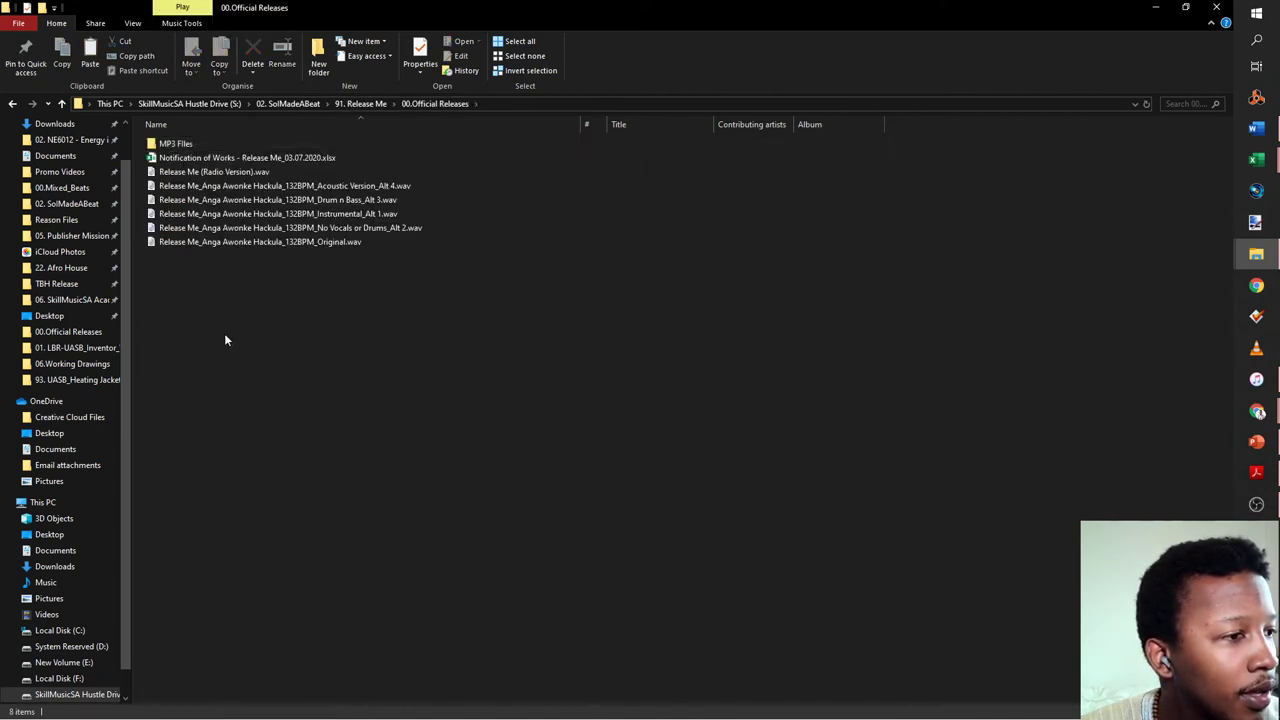
- Create a 00.Admin Files folder, move the Notification of Works spreadsheet into it, and open it
{"action": "right_click", "coordinate": [299, 337]}
{"action": "mouse_move", "coordinate": [401, 508]}
{"action": "left_click", "coordinate": [480, 509]}
{"action": "type", "text": "0"}
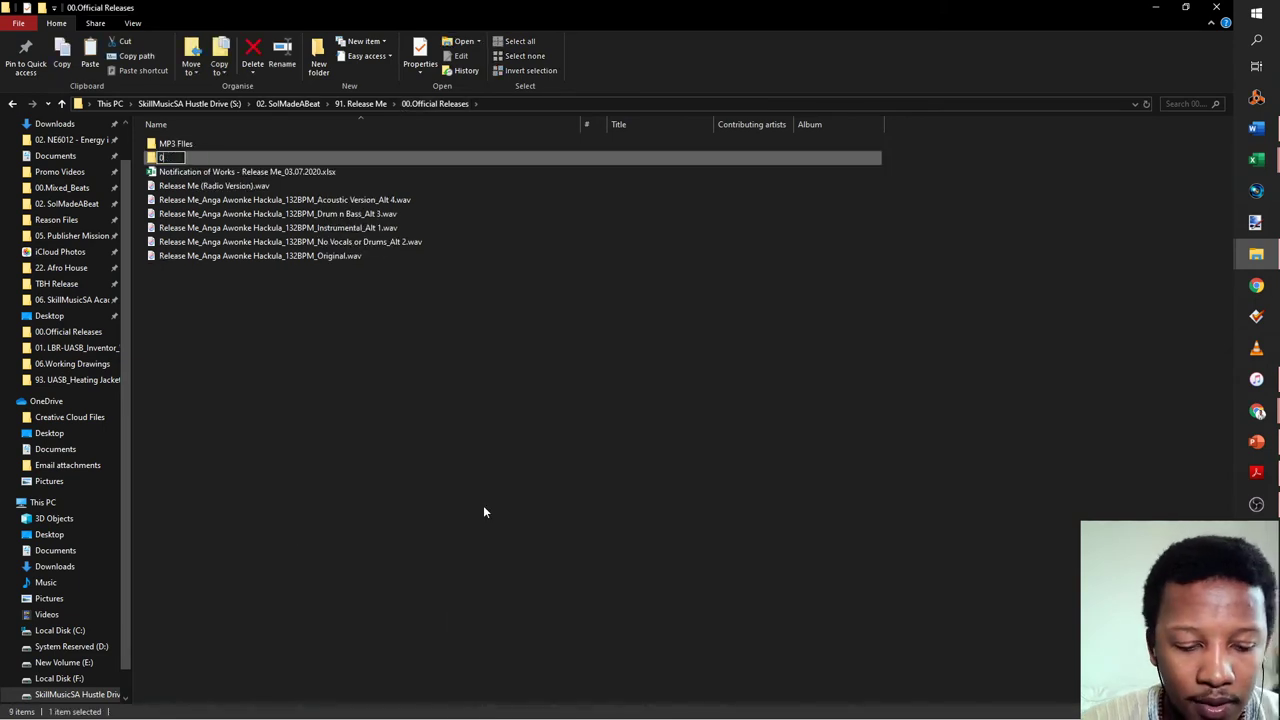
{"action": "type", "text": "0.Admin Files"}
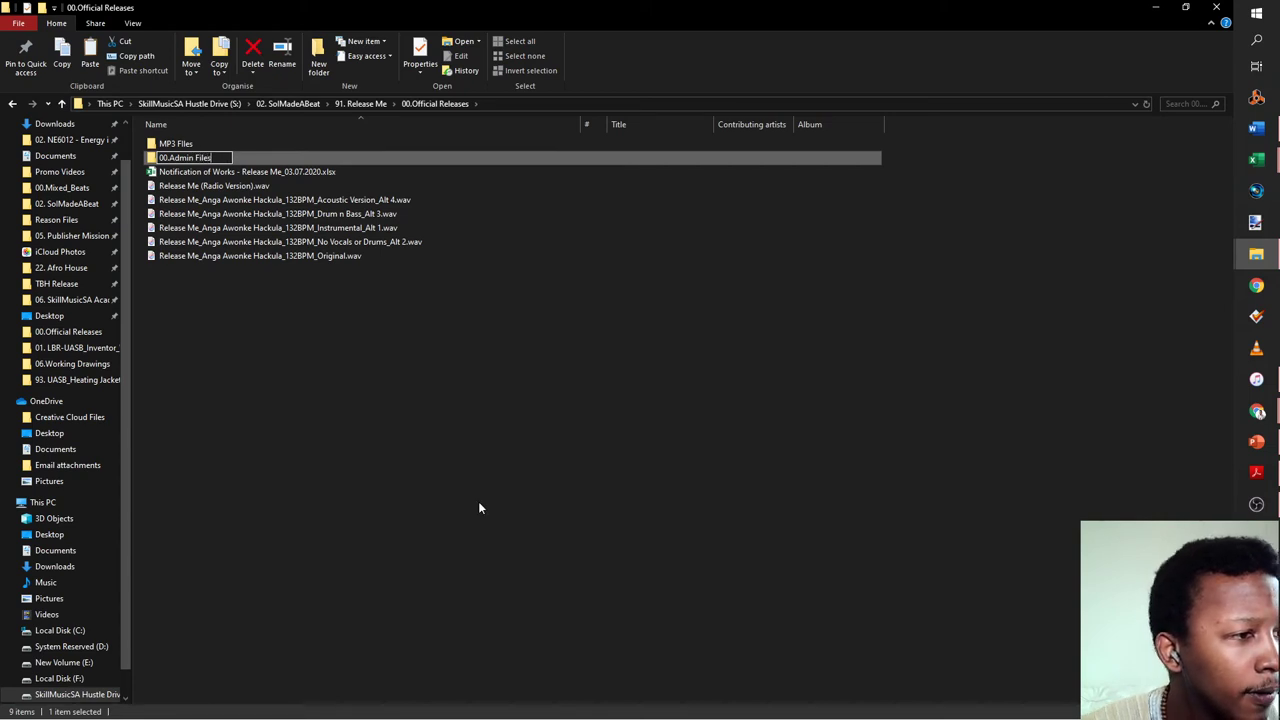
{"action": "key", "text": "Return"}
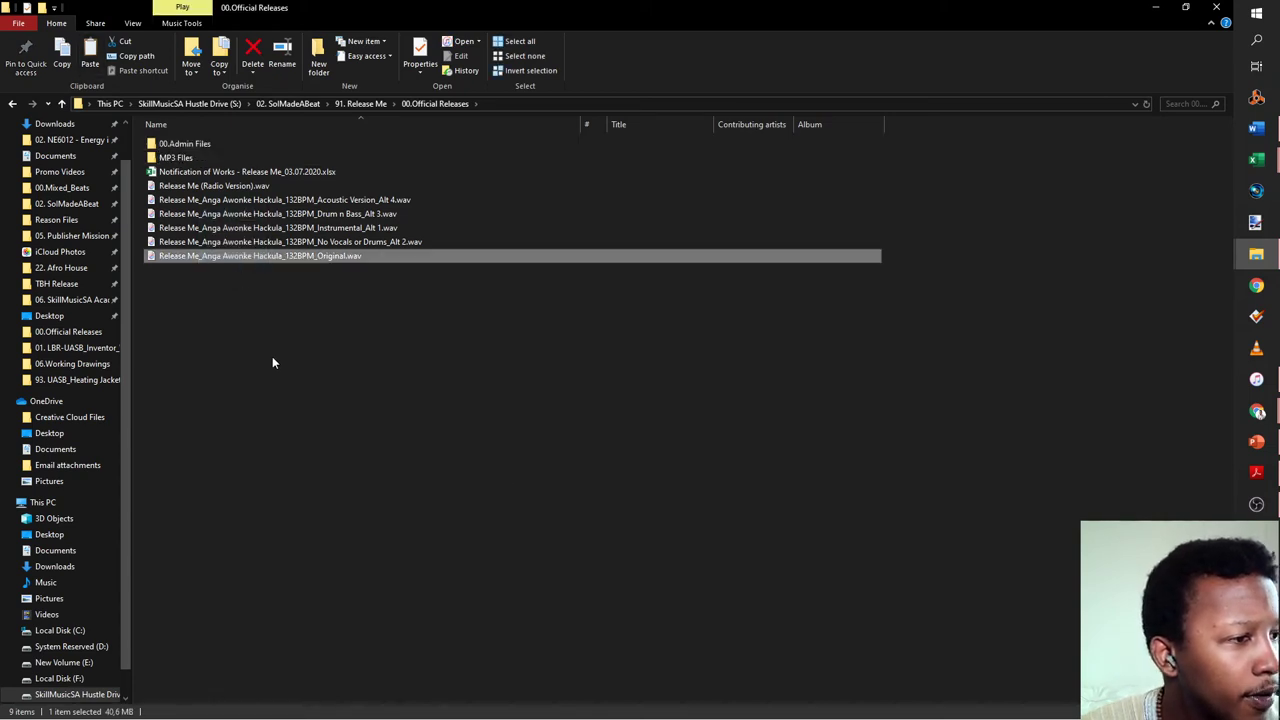
{"action": "left_click_drag", "start_coordinate": [240, 172], "coordinate": [275, 148]}
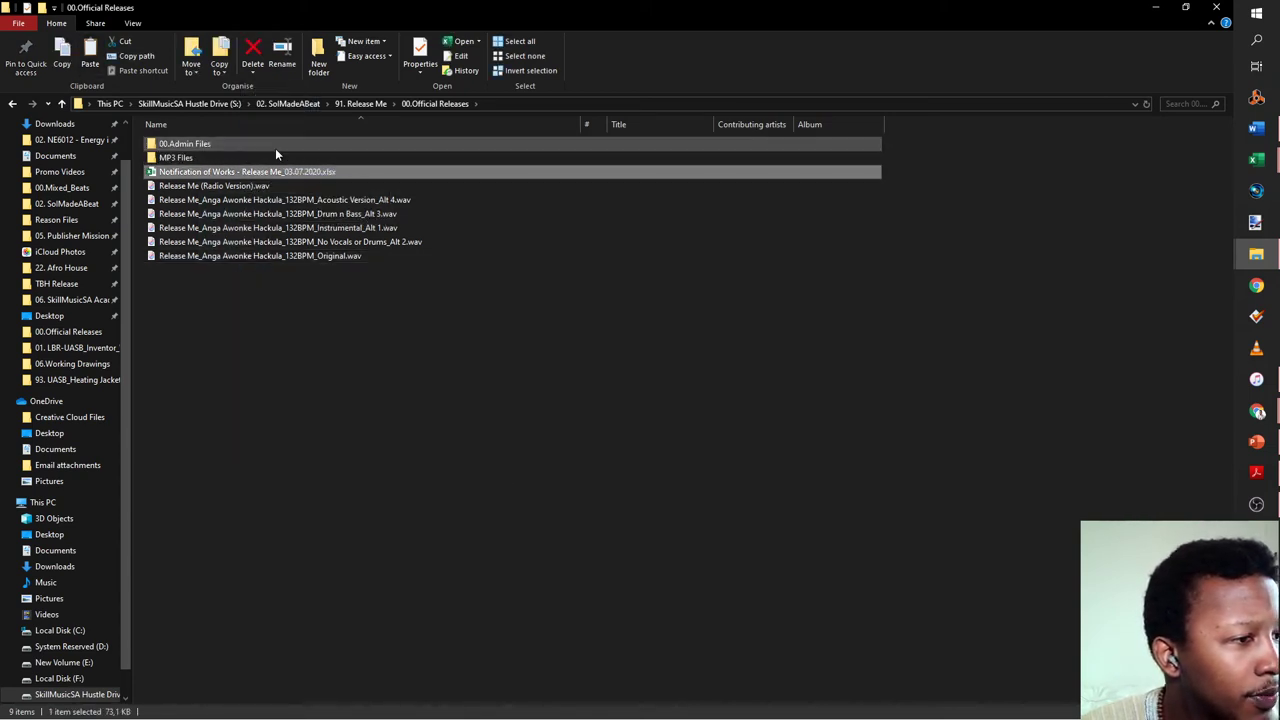
{"action": "double_click", "coordinate": [223, 141]}
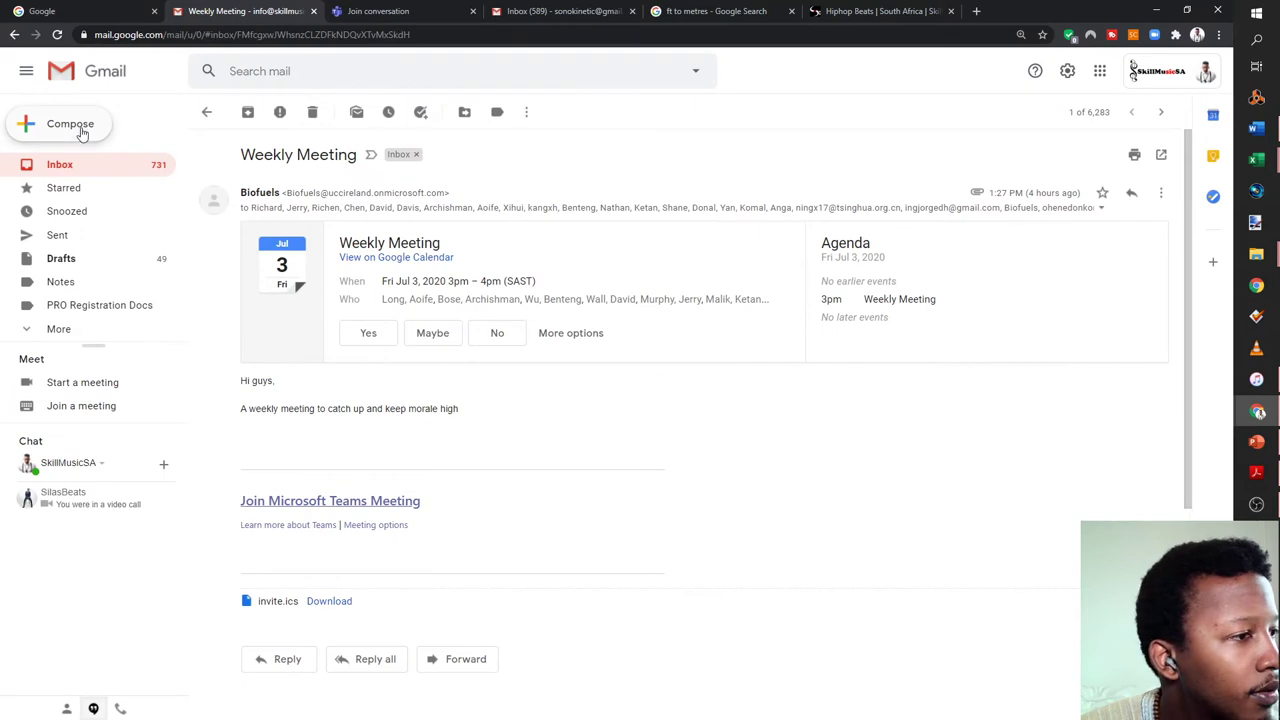
- Address a new email to Notifications Capasso with subject 'Notification of Works - Release Me 03.07.2020'
{"action": "left_click", "coordinate": [78, 128]}
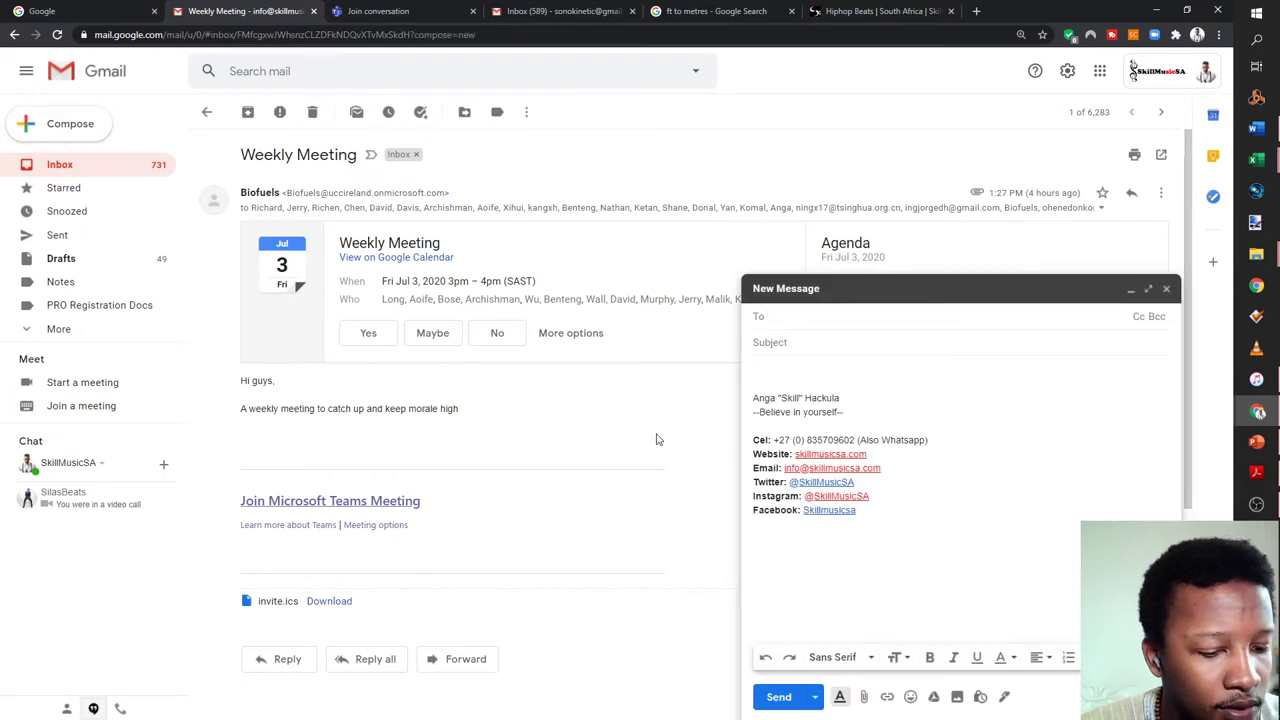
{"action": "type", "text": "noti"}
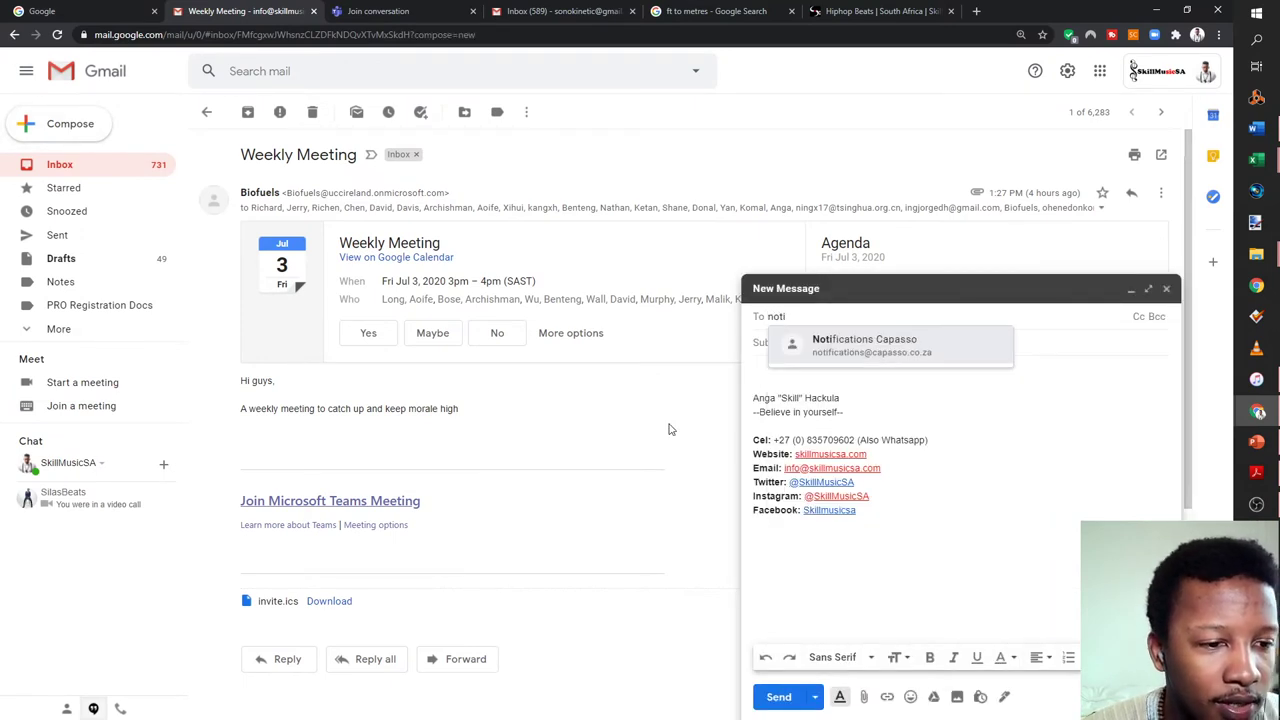
{"action": "left_click", "coordinate": [952, 362]}
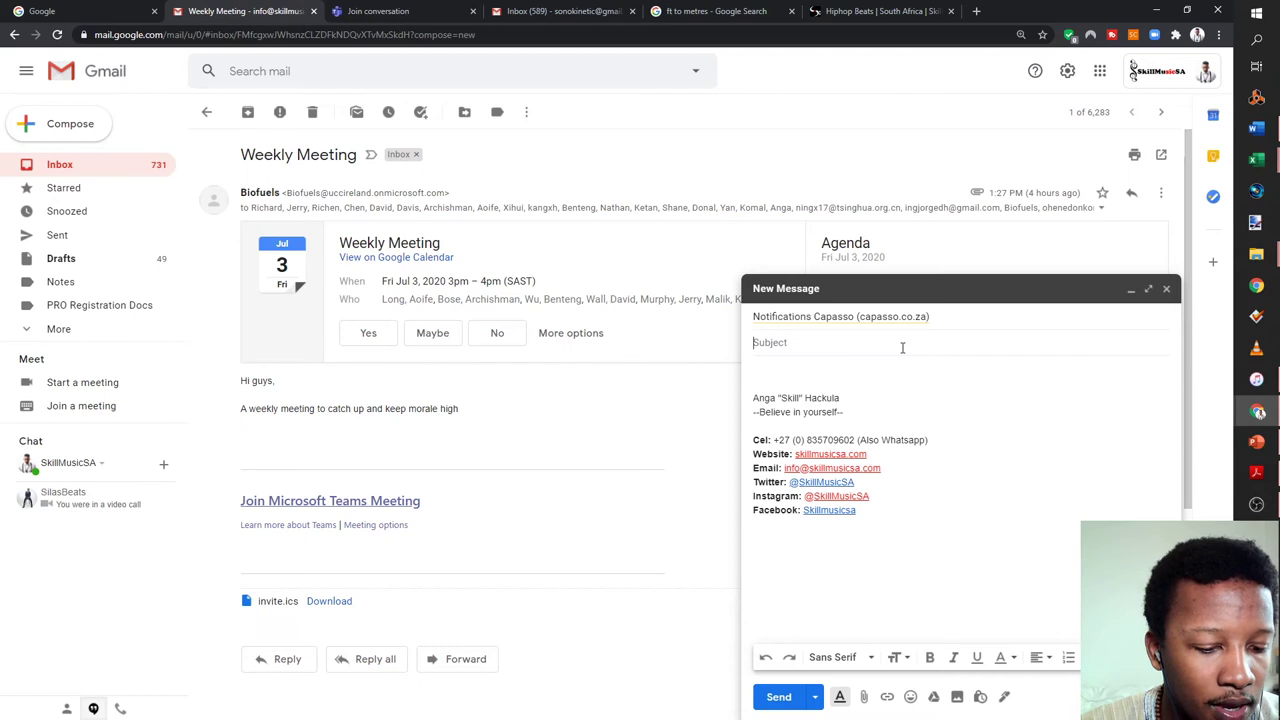
{"action": "type", "text": "Notification"}
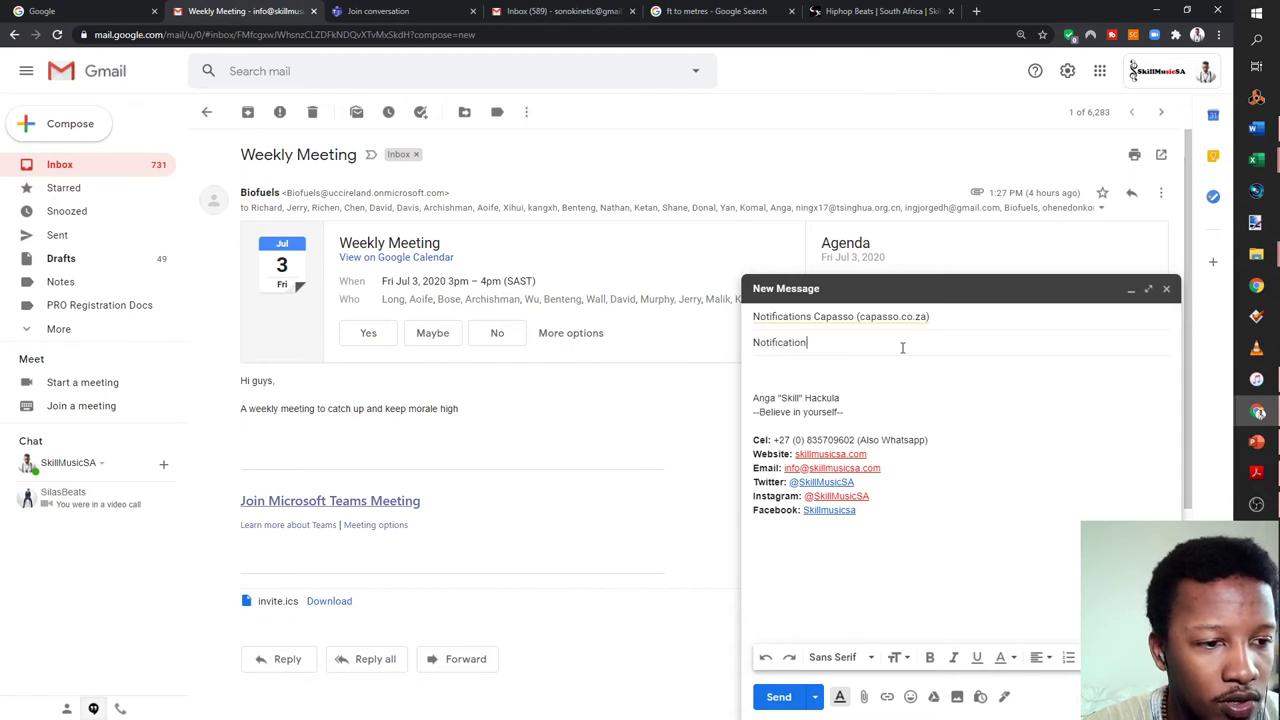
{"action": "type", "text": " of Works - "}
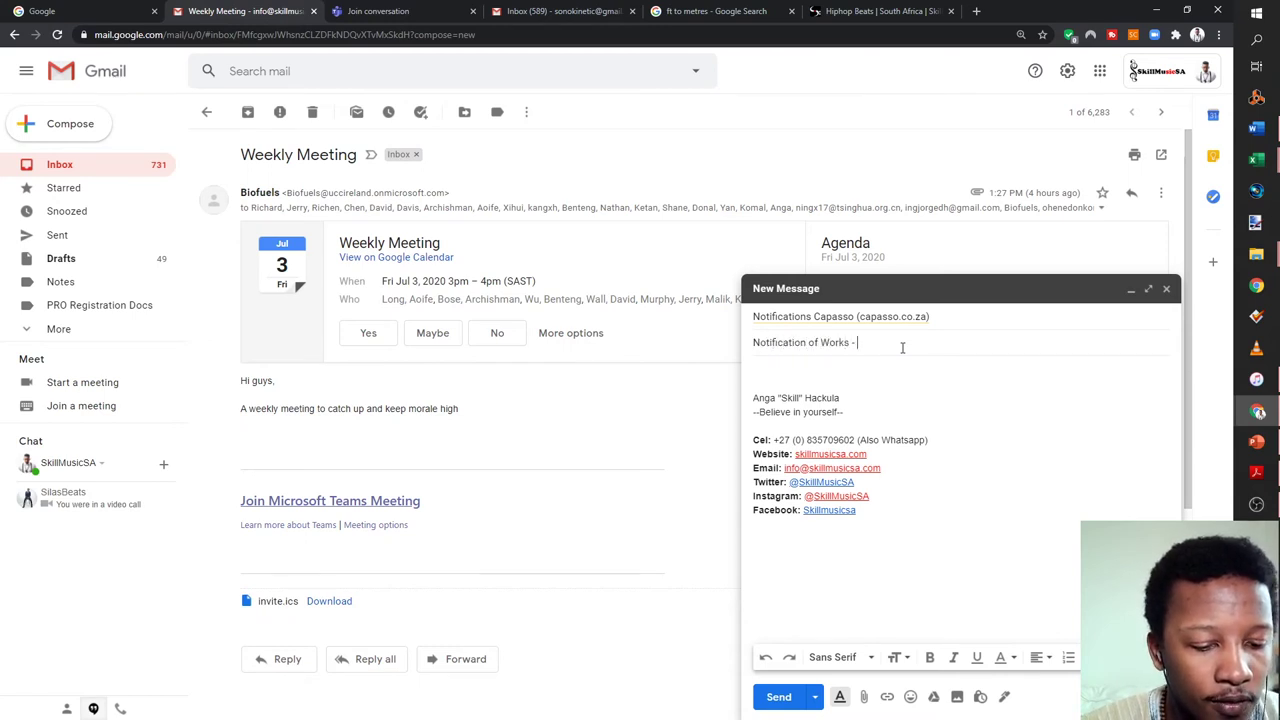
{"action": "type", "text": "Release Me 03"}
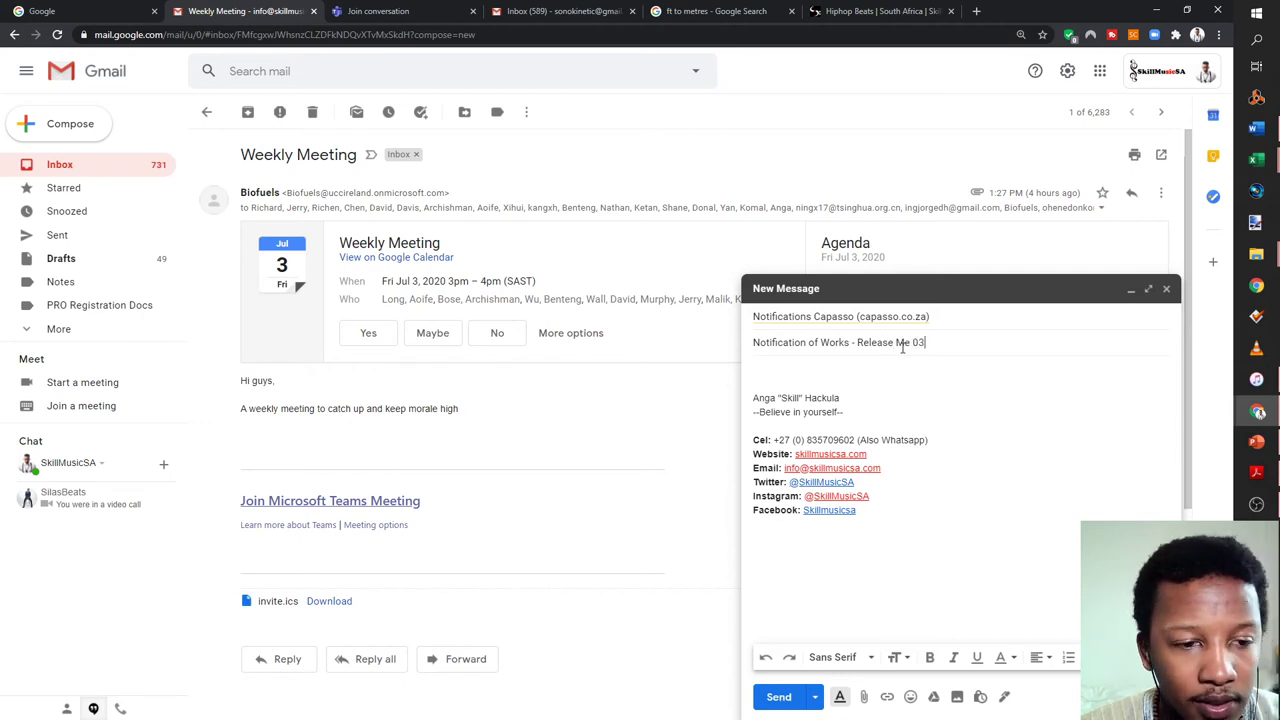
{"action": "type", "text": ".07.2020"}
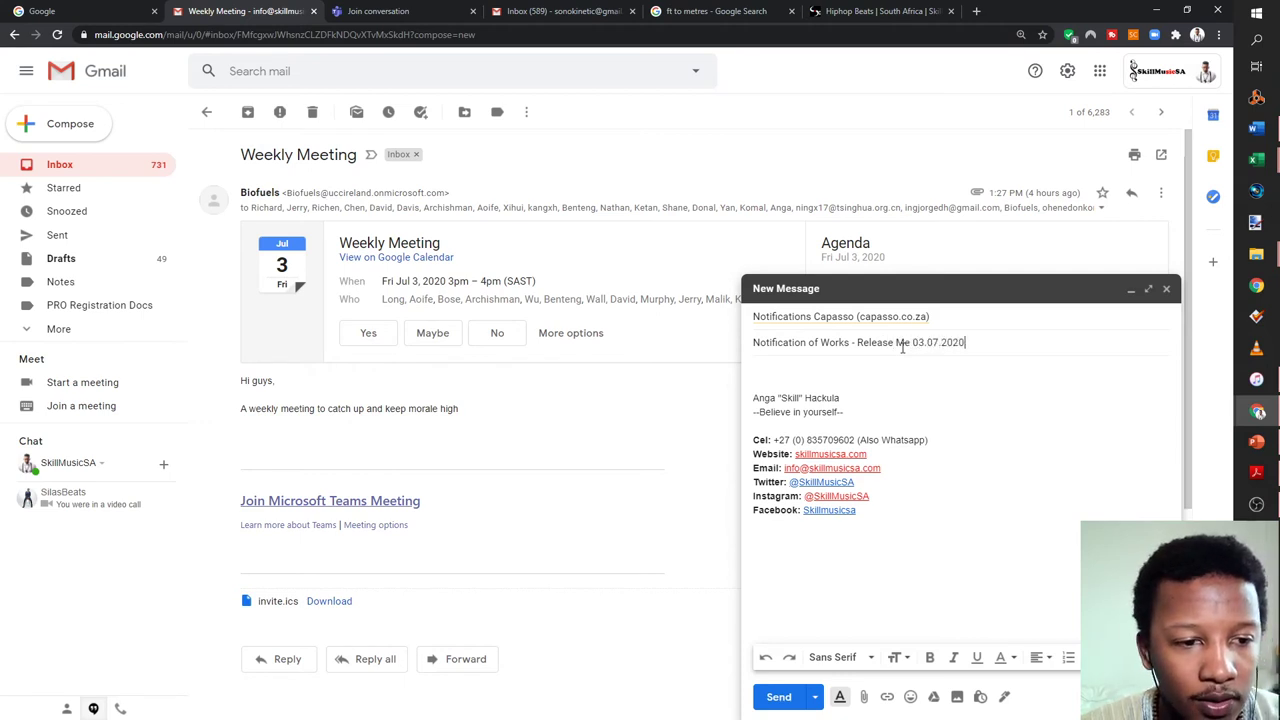
{"action": "left_click", "coordinate": [1257, 254]}
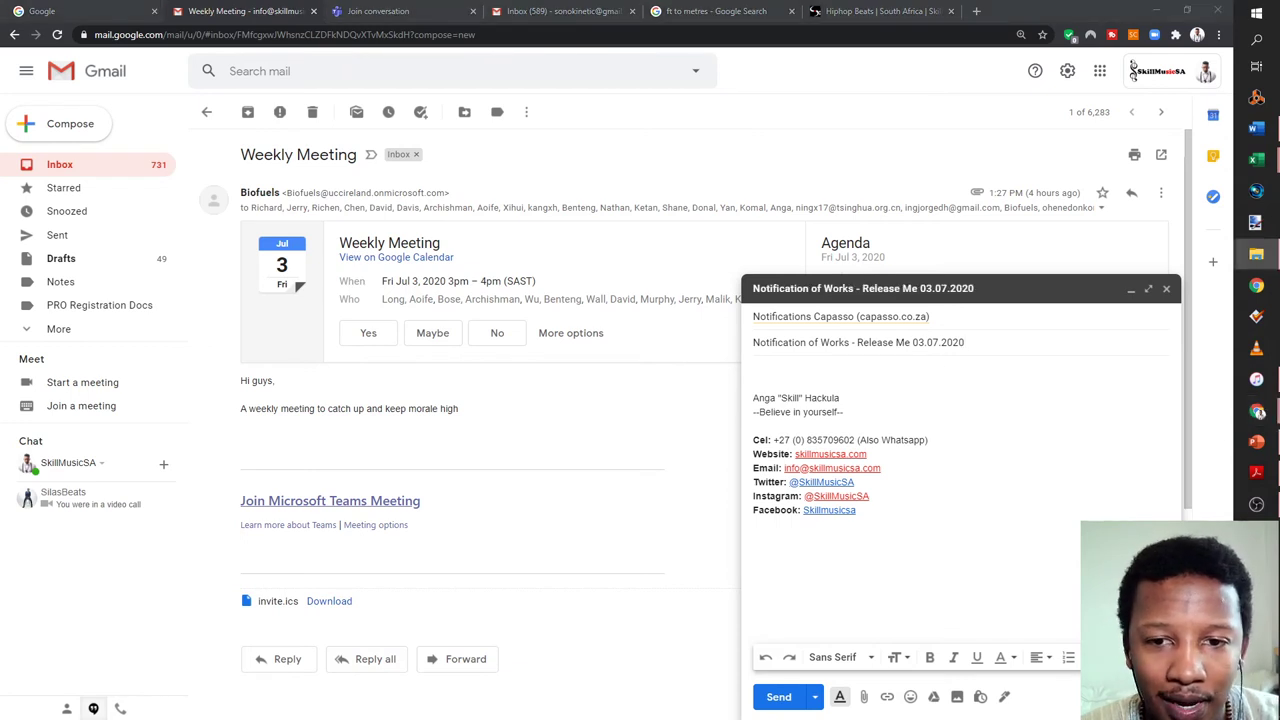
- Attach the Notification of Works xlsx, write a 'please see attached' note signed Regards, and send it
{"action": "left_click_drag", "start_coordinate": [1133, 75], "coordinate": [966, 405]}
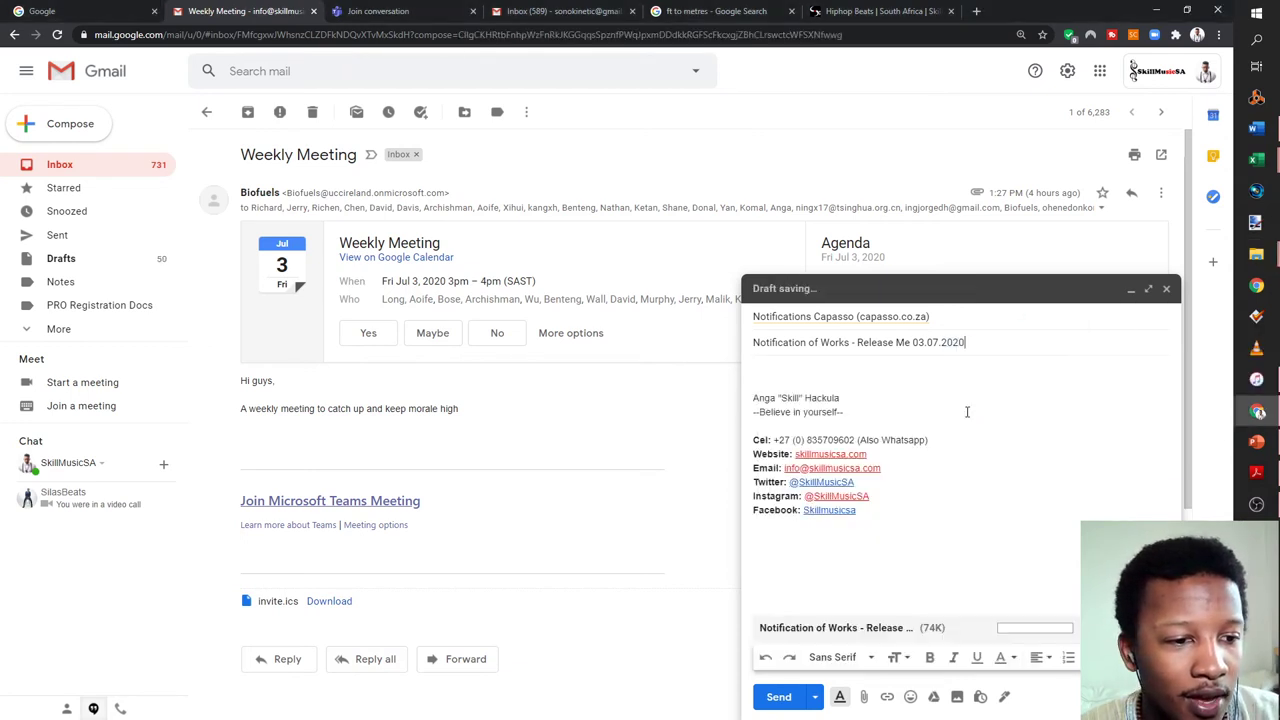
{"action": "type", "text": "To Whom thi"}
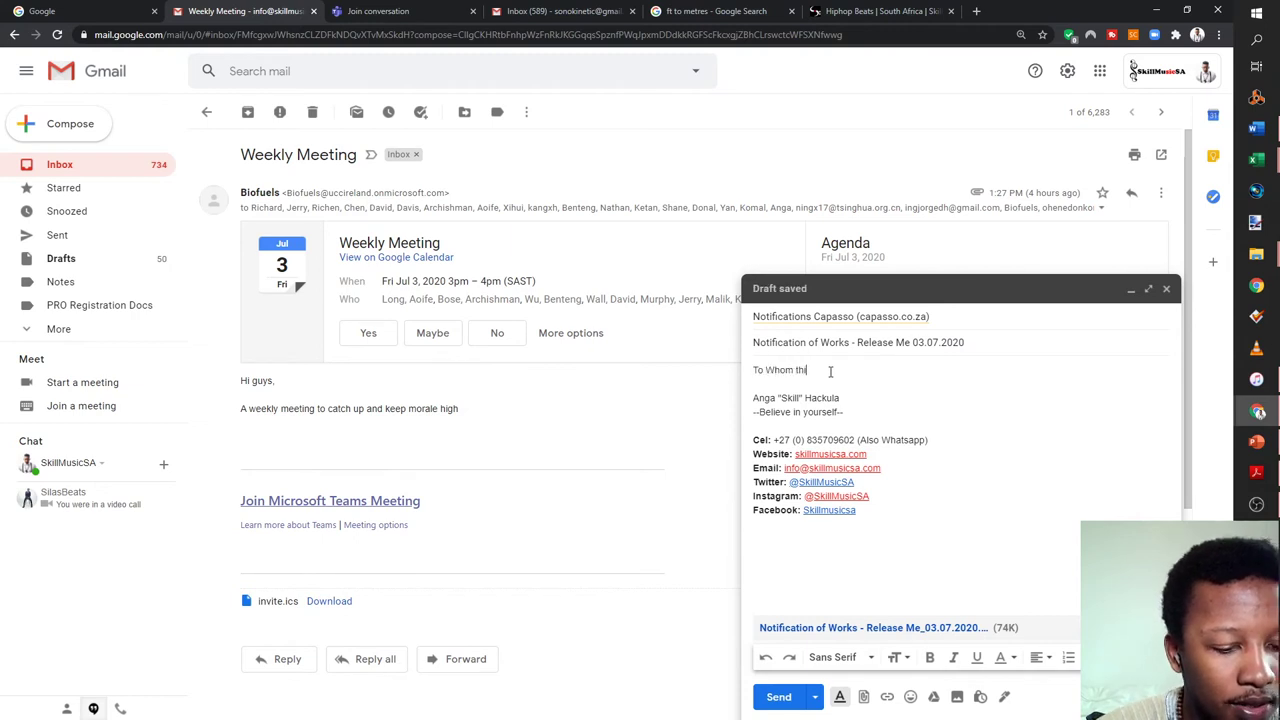
{"action": "type", "text": "s may concern,"}
{"action": "key", "text": "Return"}
{"action": "key", "text": "Return"}
{"action": "type", "text": "Please see the attached notification of works."}
{"action": "key", "text": "Return"}
{"action": "key", "text": "Return"}
{"action": "type", "text": "Regards"}
{"action": "key", "text": "Return"}
{"action": "key", "text": "Delete"}
{"action": "key", "text": "Delete"}
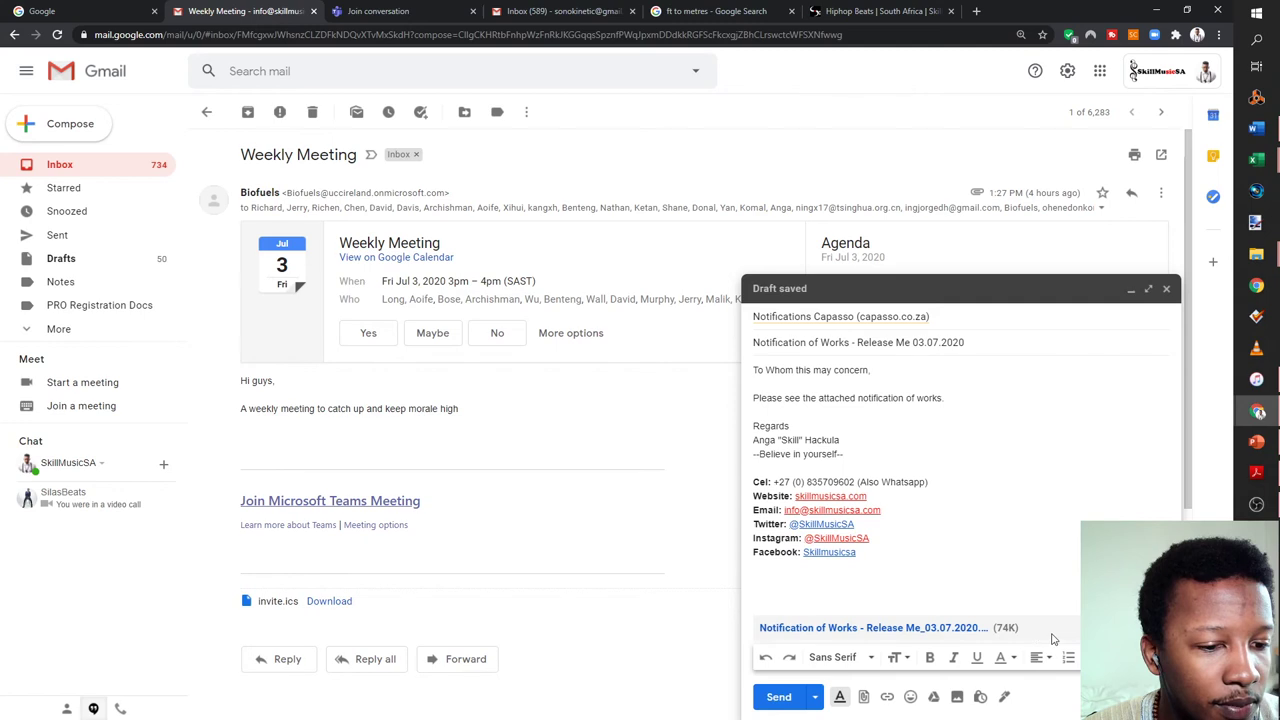
{"action": "left_click", "coordinate": [774, 698]}
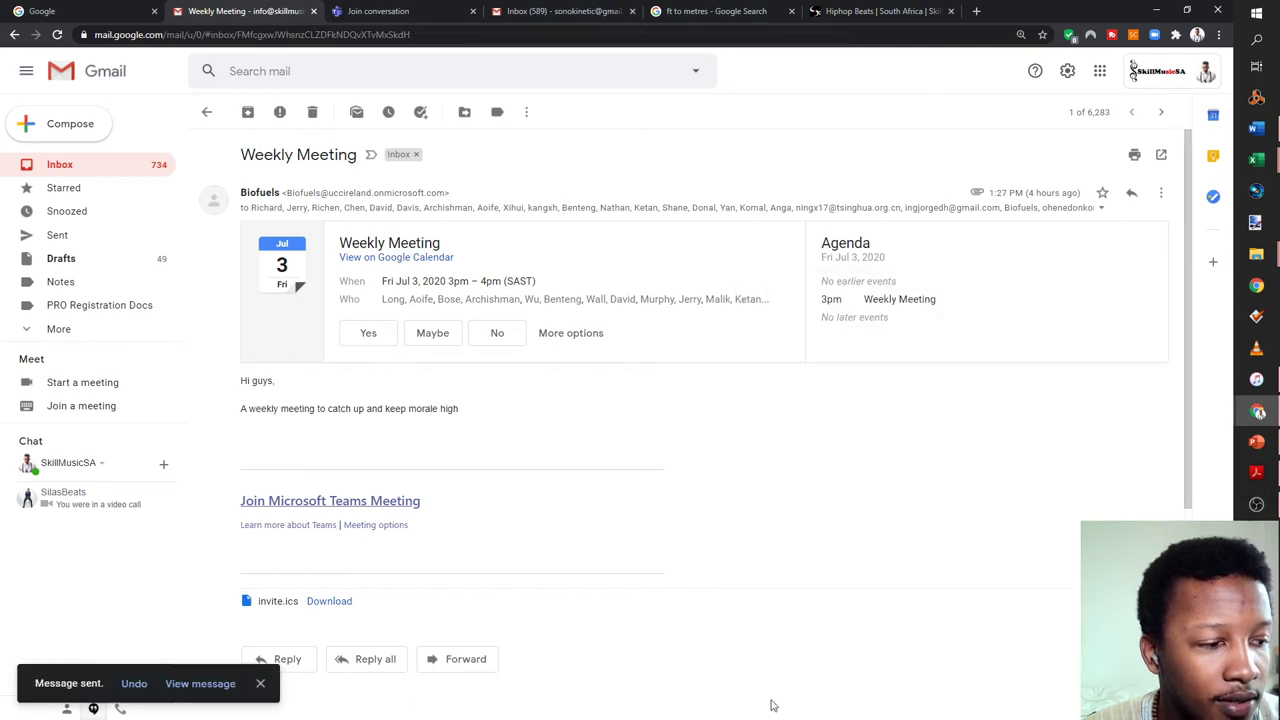
{"action": "left_click", "coordinate": [976, 11]}
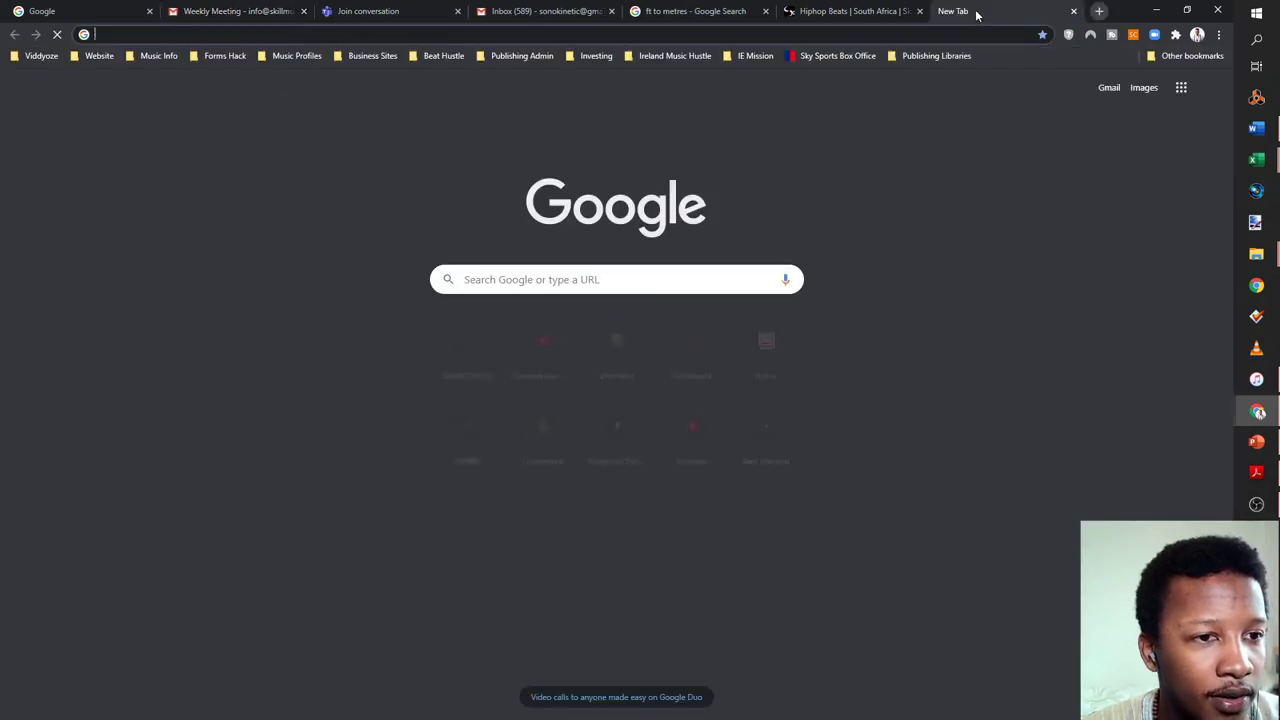
- Load sampra.org.za and go to Members > Member Forms
{"action": "left_click", "coordinate": [893, 33]}
{"action": "type", "text": "samp"}
{"action": "key", "text": "Return"}
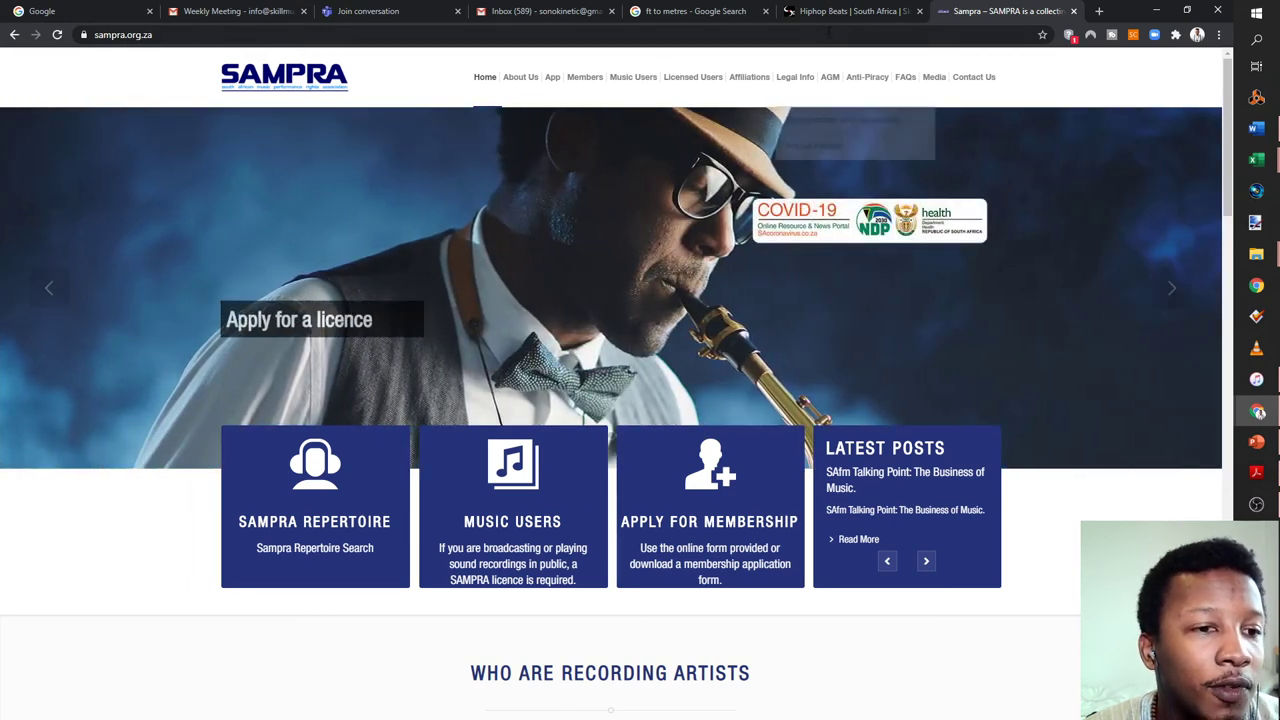
{"action": "mouse_move", "coordinate": [655, 88]}
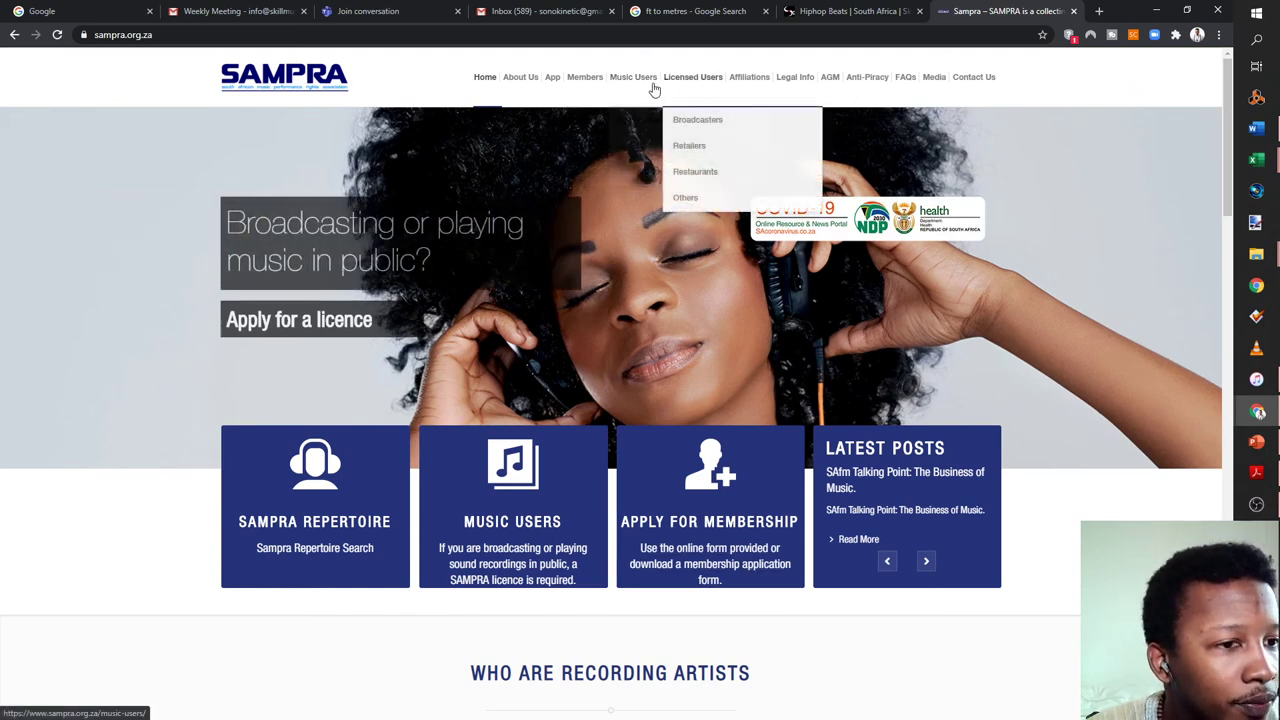
{"action": "mouse_move", "coordinate": [586, 78]}
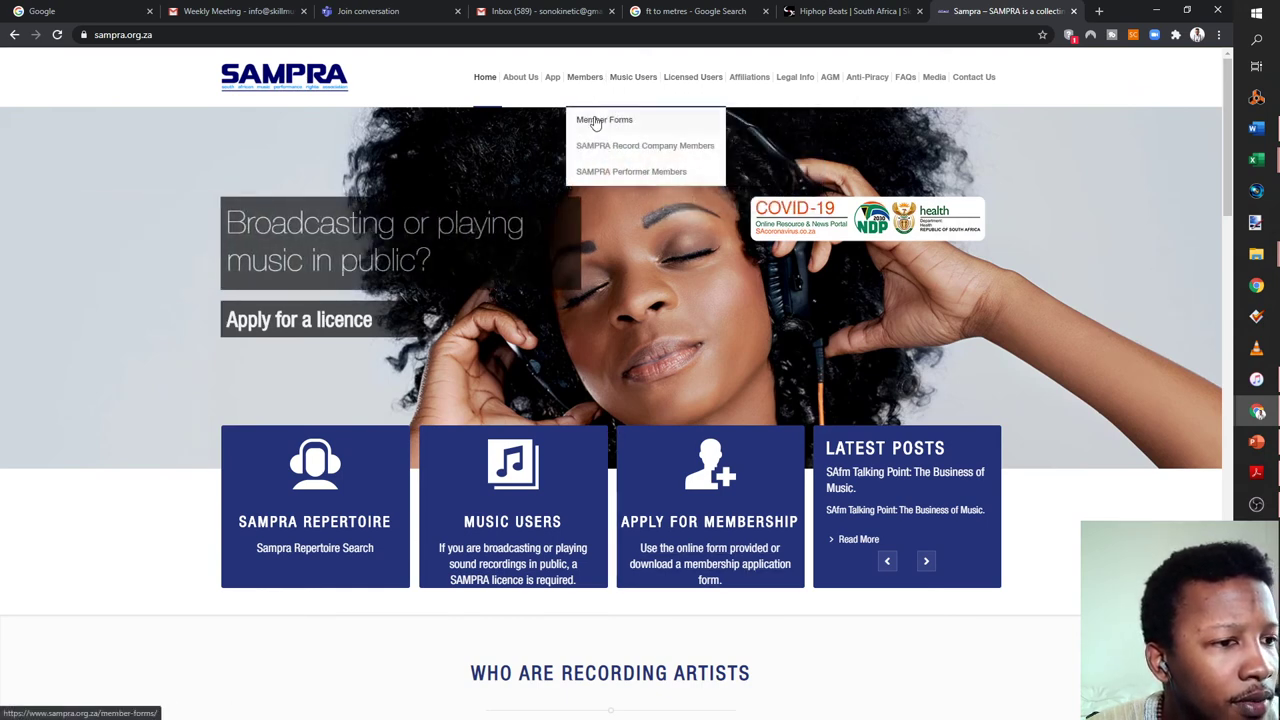
{"action": "left_click", "coordinate": [595, 121]}
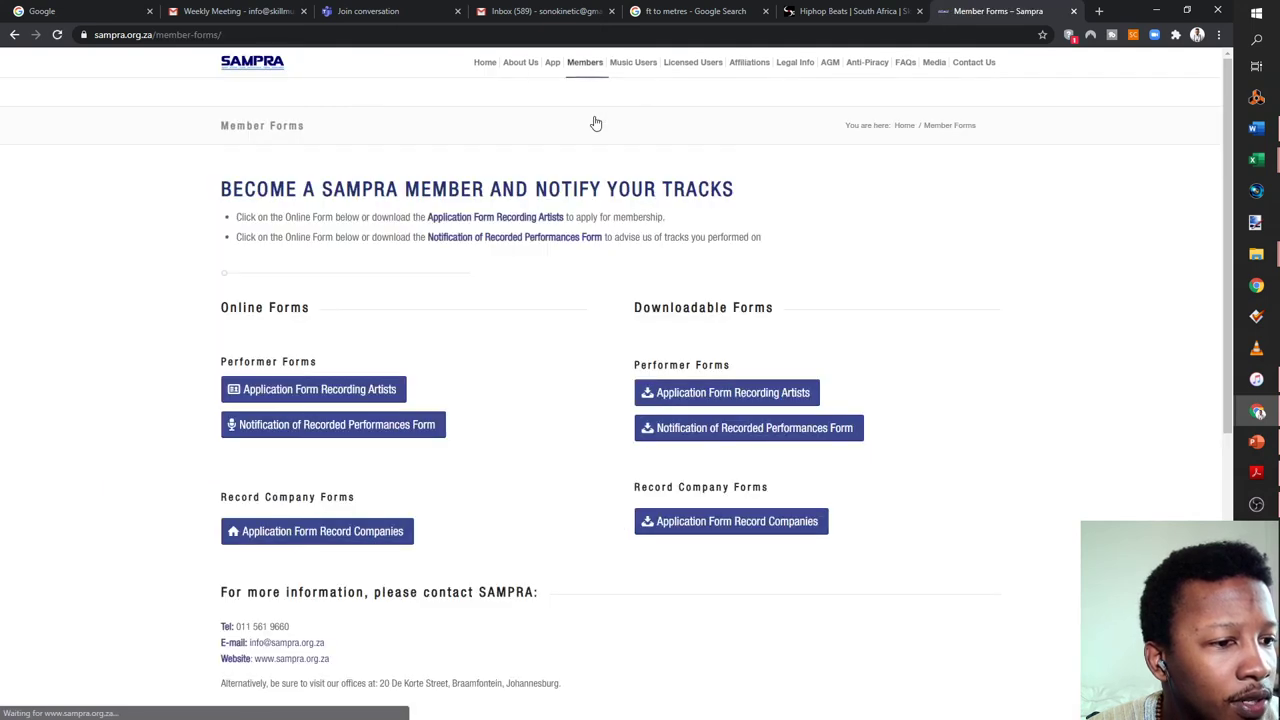
- Open the Notification of Recorded Performances Form under Performer Forms and select its Surname field
{"action": "mouse_move", "coordinate": [590, 78]}
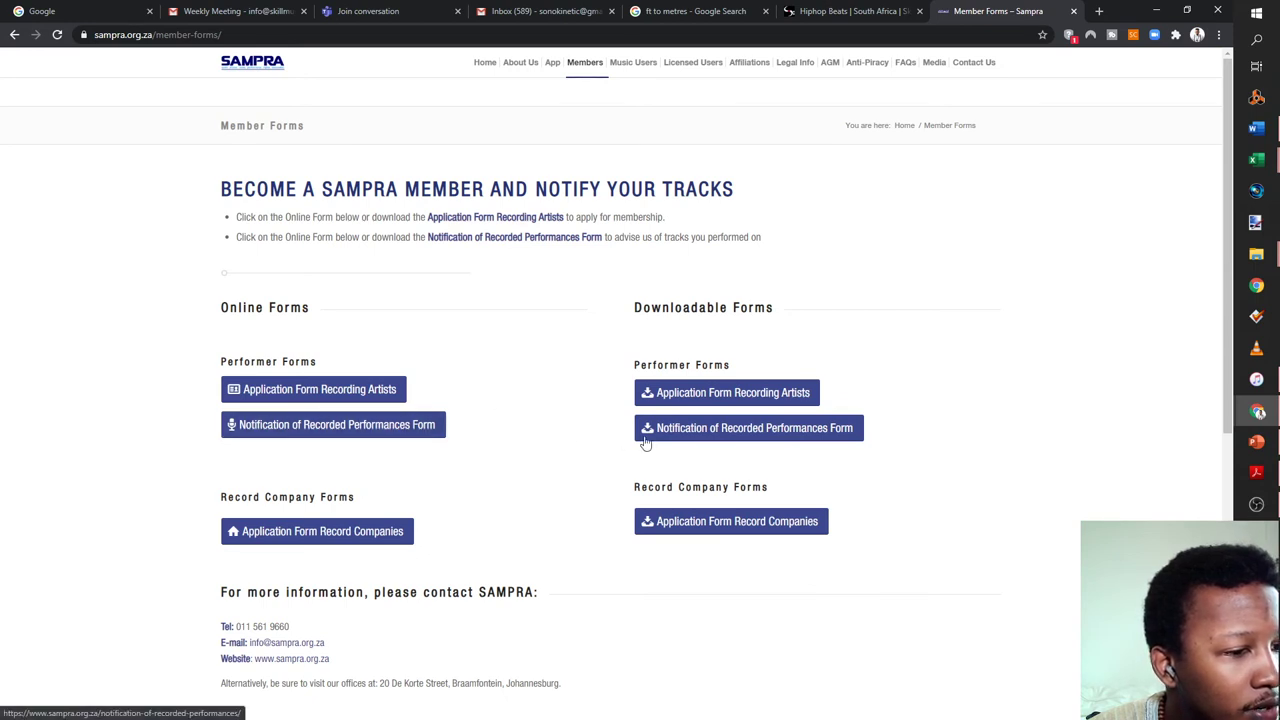
{"action": "left_click", "coordinate": [285, 435]}
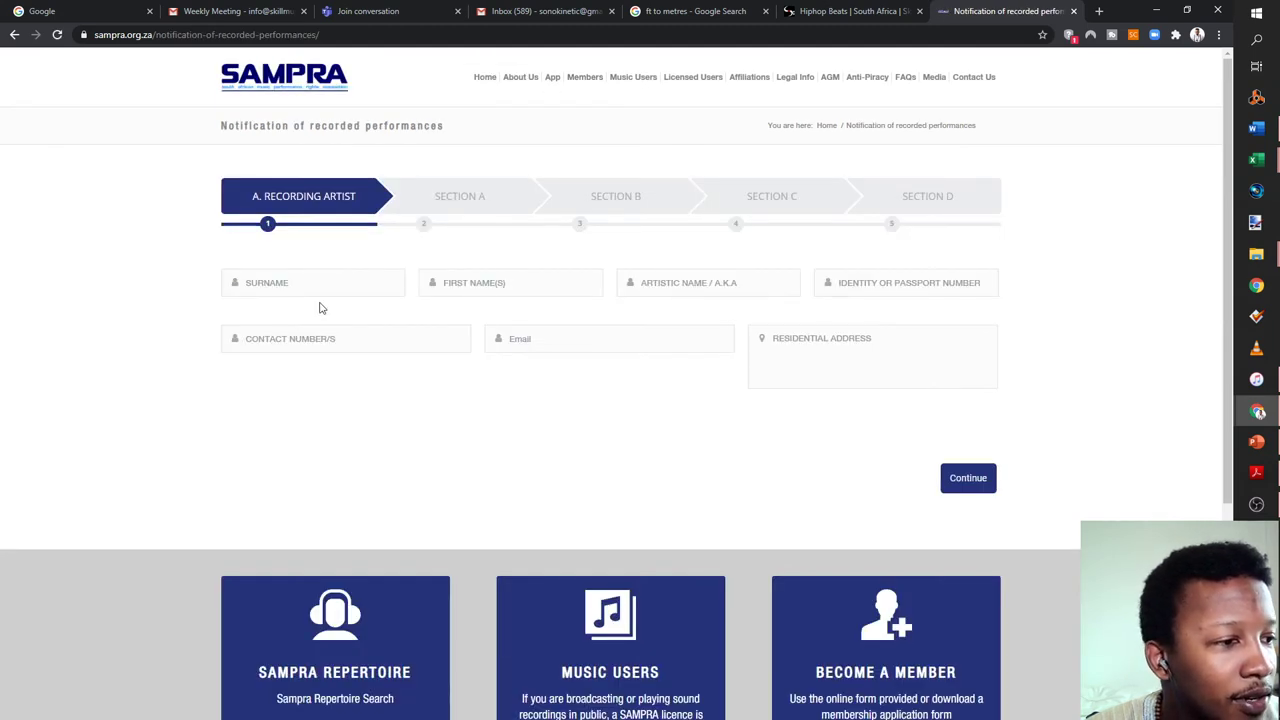
{"action": "left_click", "coordinate": [318, 289]}
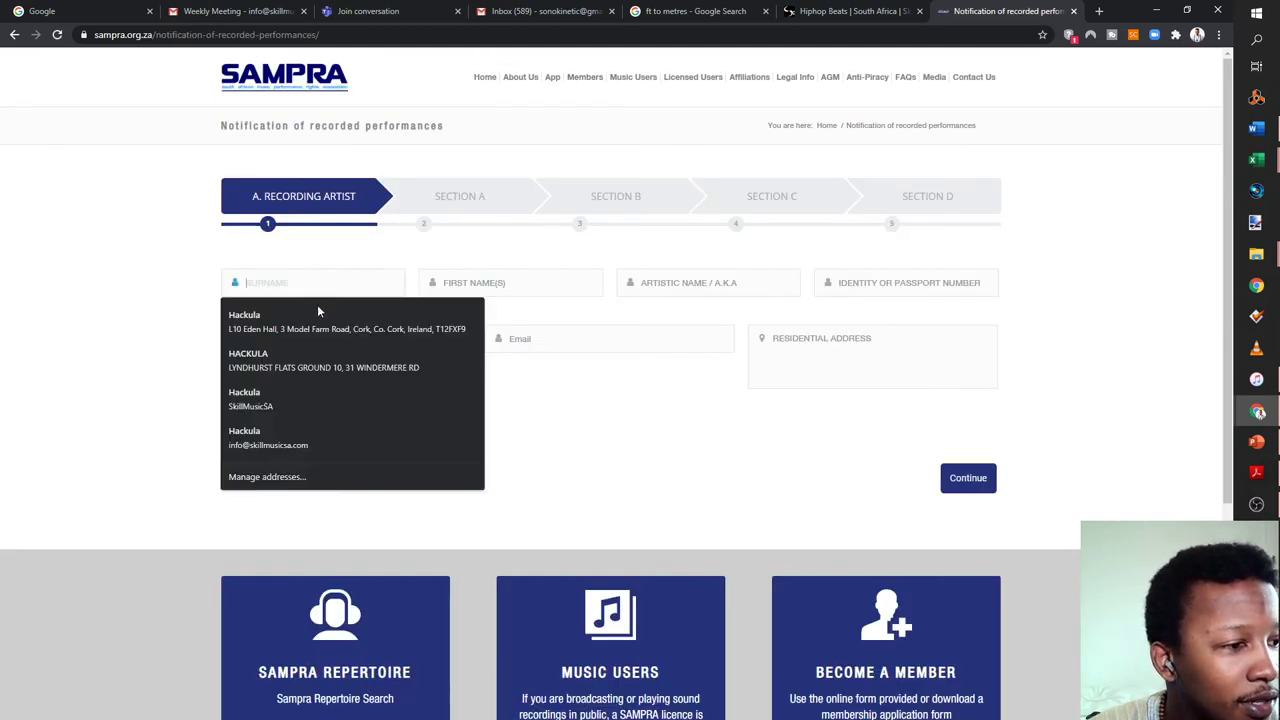
- Autofill the artist's saved contact details into the SAMPRA form
{"action": "left_click", "coordinate": [300, 321]}
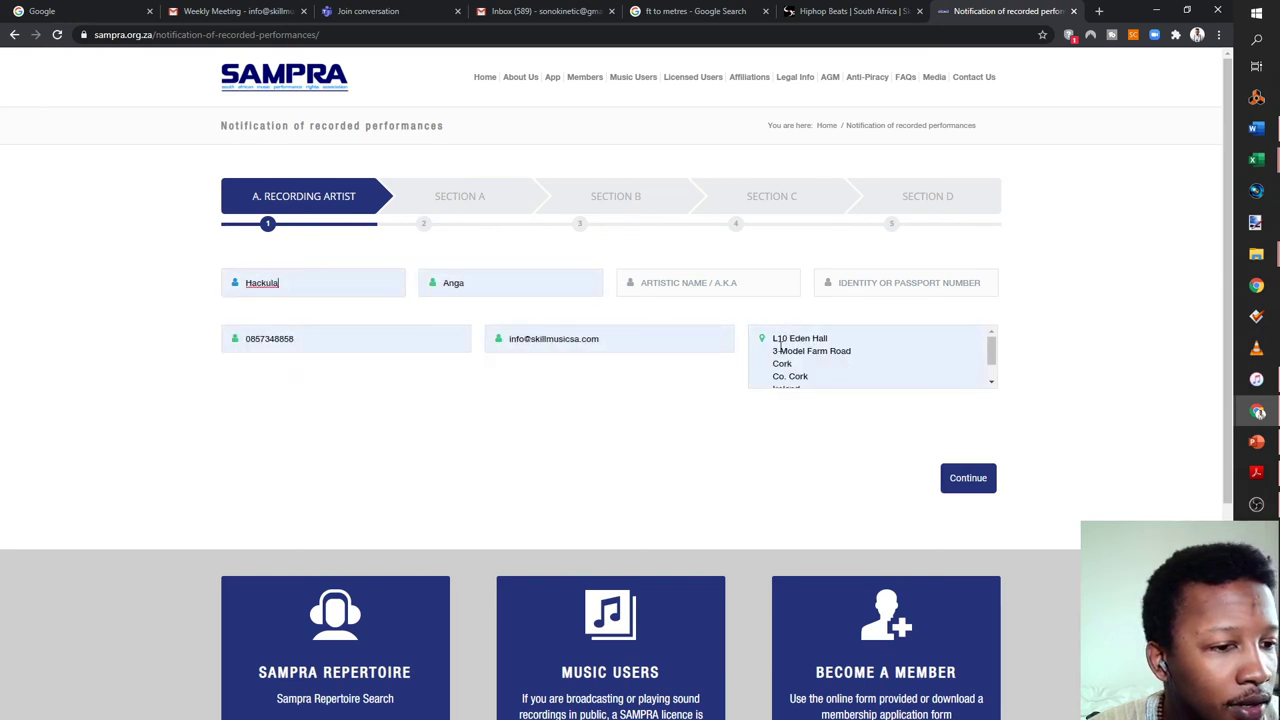
{"action": "scroll", "coordinate": [840, 355], "scroll_direction": "down", "scroll_amount": 1}
{"action": "left_click_drag", "start_coordinate": [833, 372], "coordinate": [752, 224]}
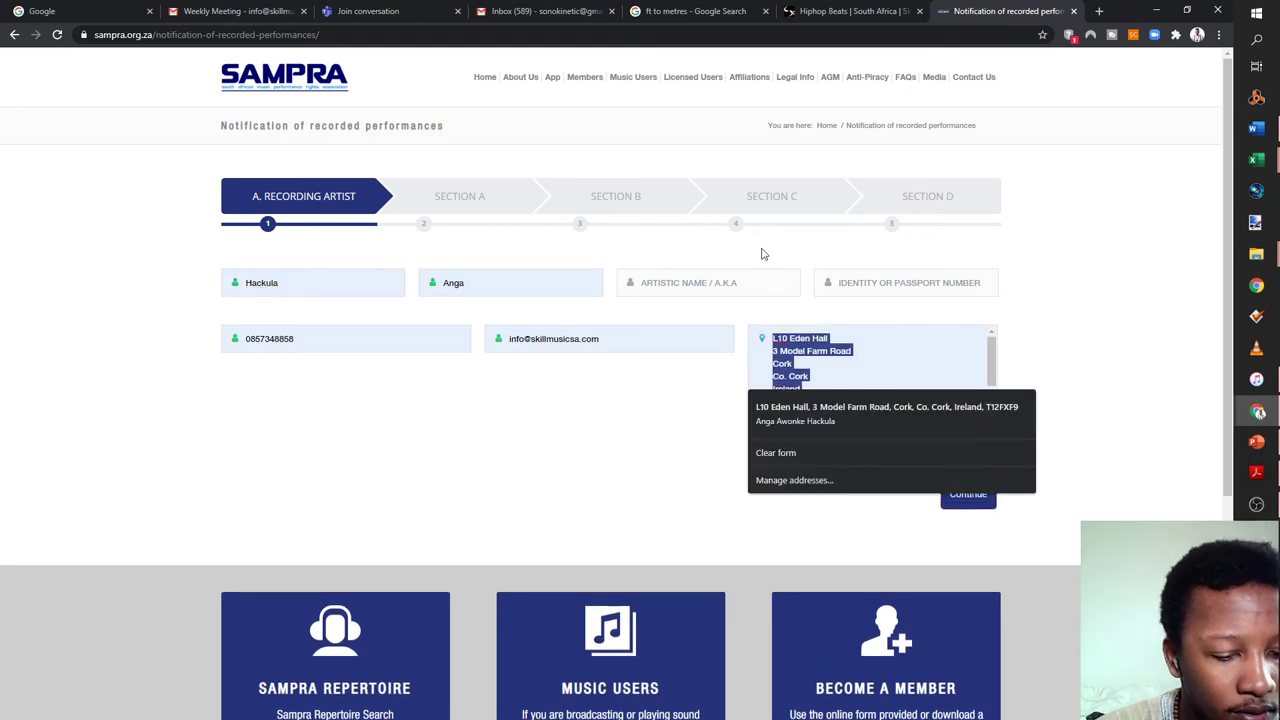
{"action": "key", "text": "BackSpace"}
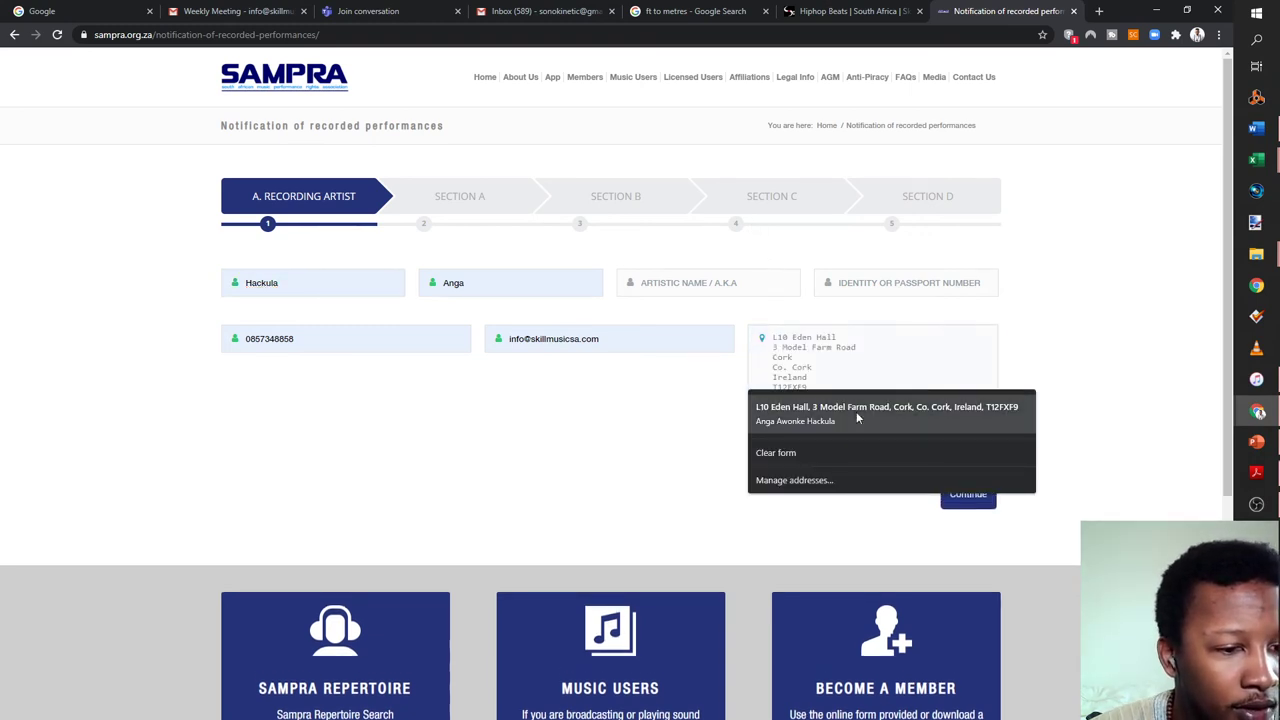
{"action": "left_click", "coordinate": [857, 418]}
{"action": "left_click_drag", "start_coordinate": [835, 380], "coordinate": [750, 224]}
{"action": "key", "text": "BackSpace"}
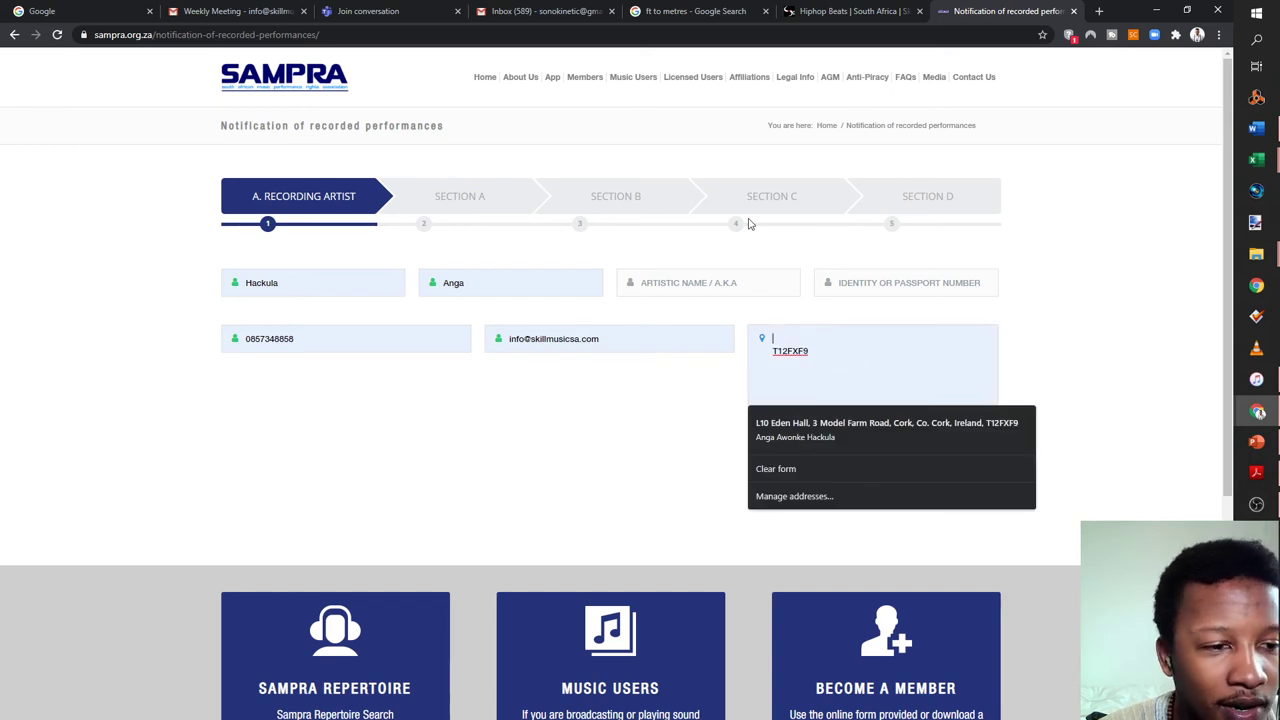
{"action": "left_click_drag", "start_coordinate": [886, 369], "coordinate": [720, 329]}
{"action": "key", "text": "BackSpace"}
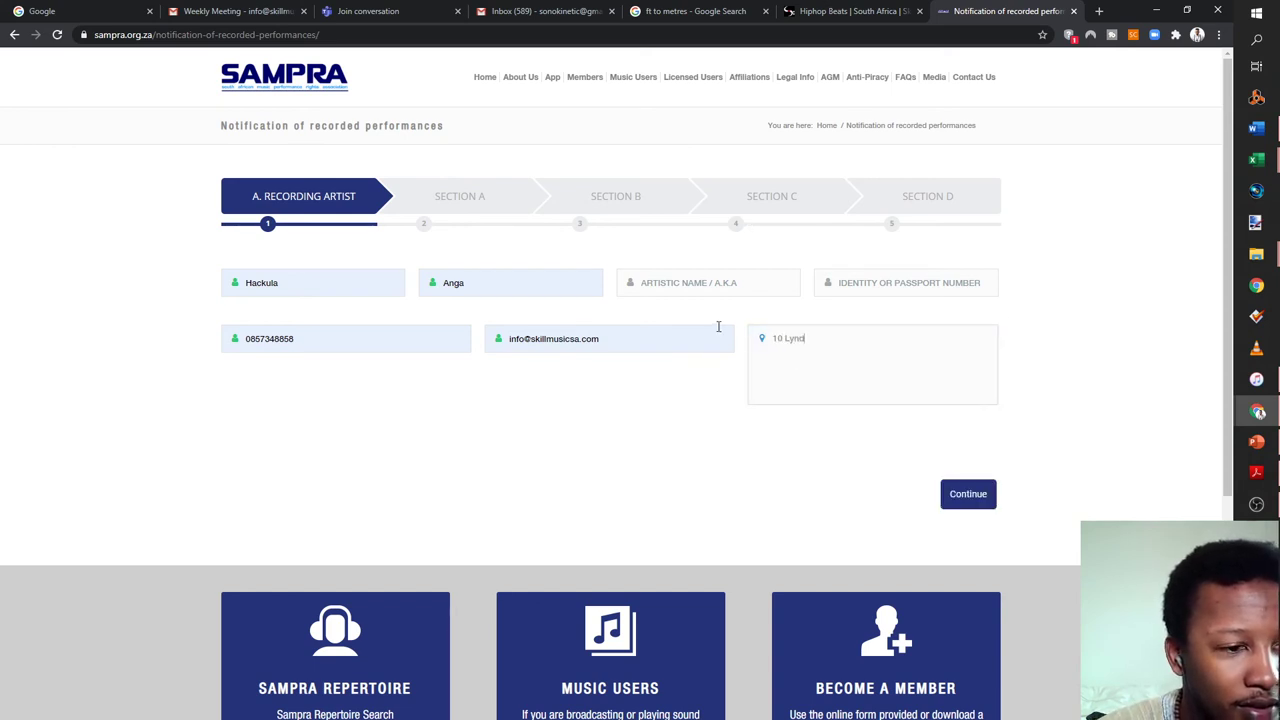
{"action": "key", "text": "Return"}
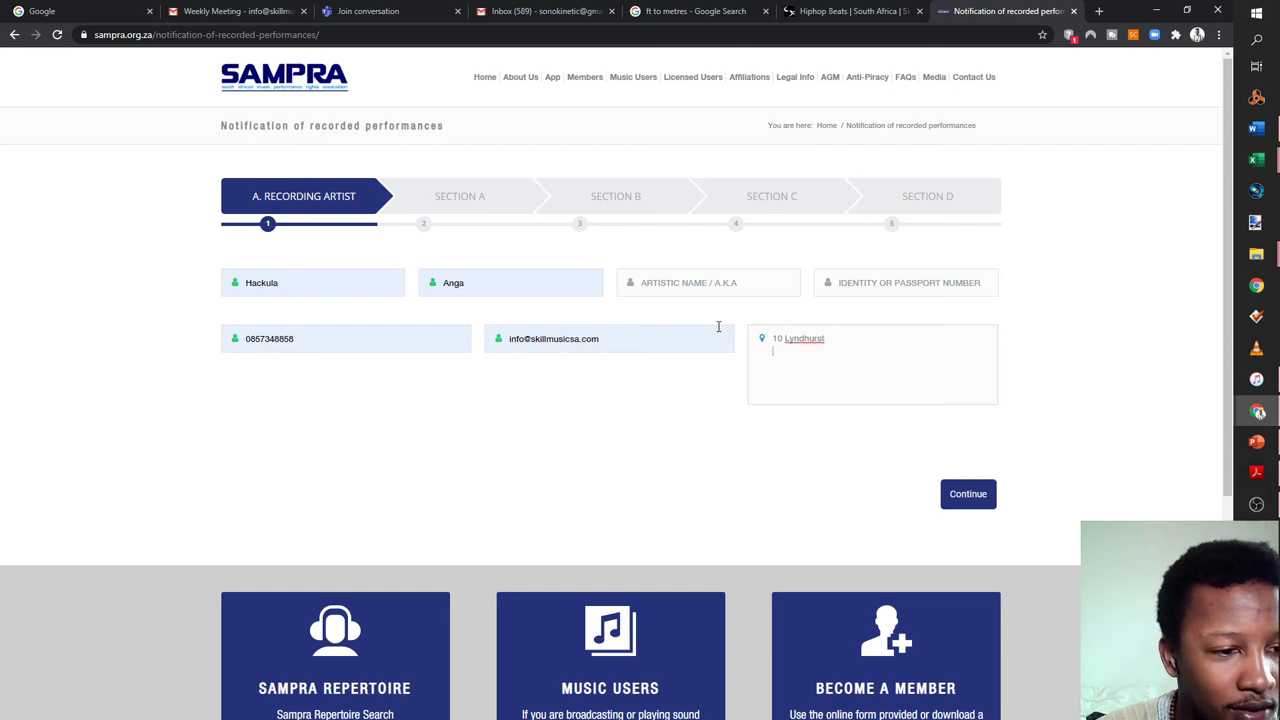
{"action": "type", "text": "31"}
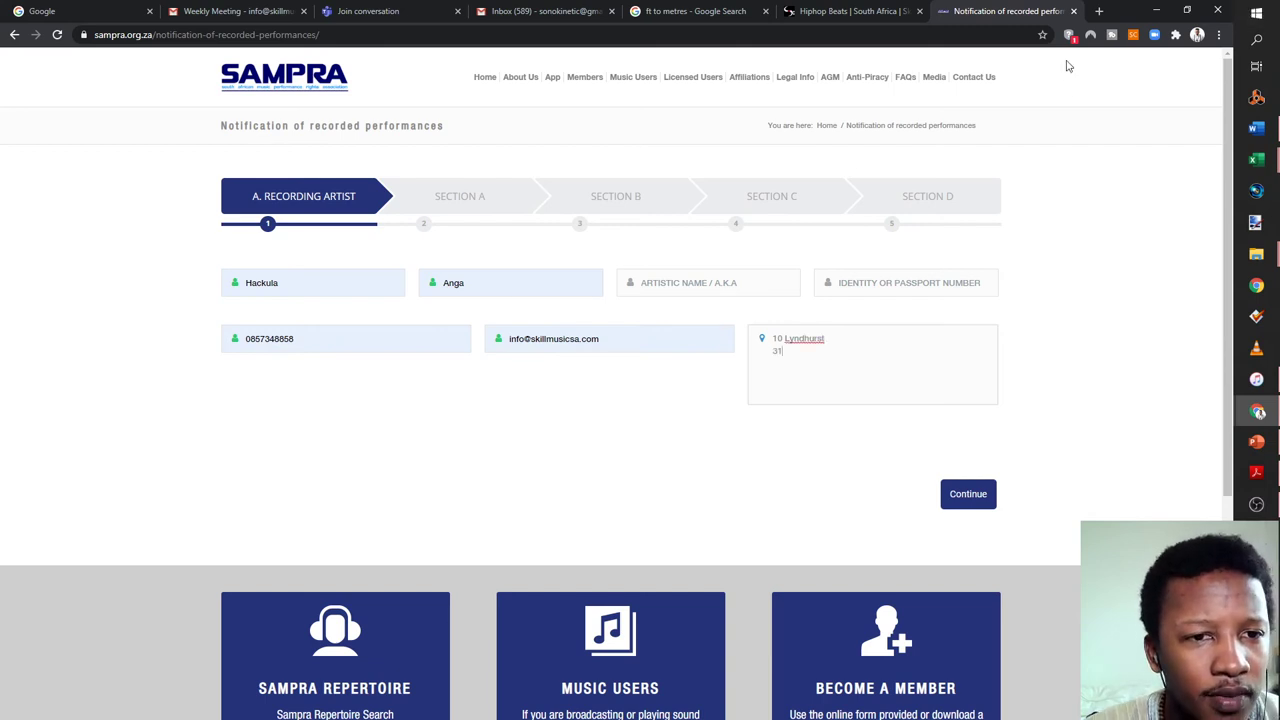
{"action": "key", "text": "alt+Tab"}
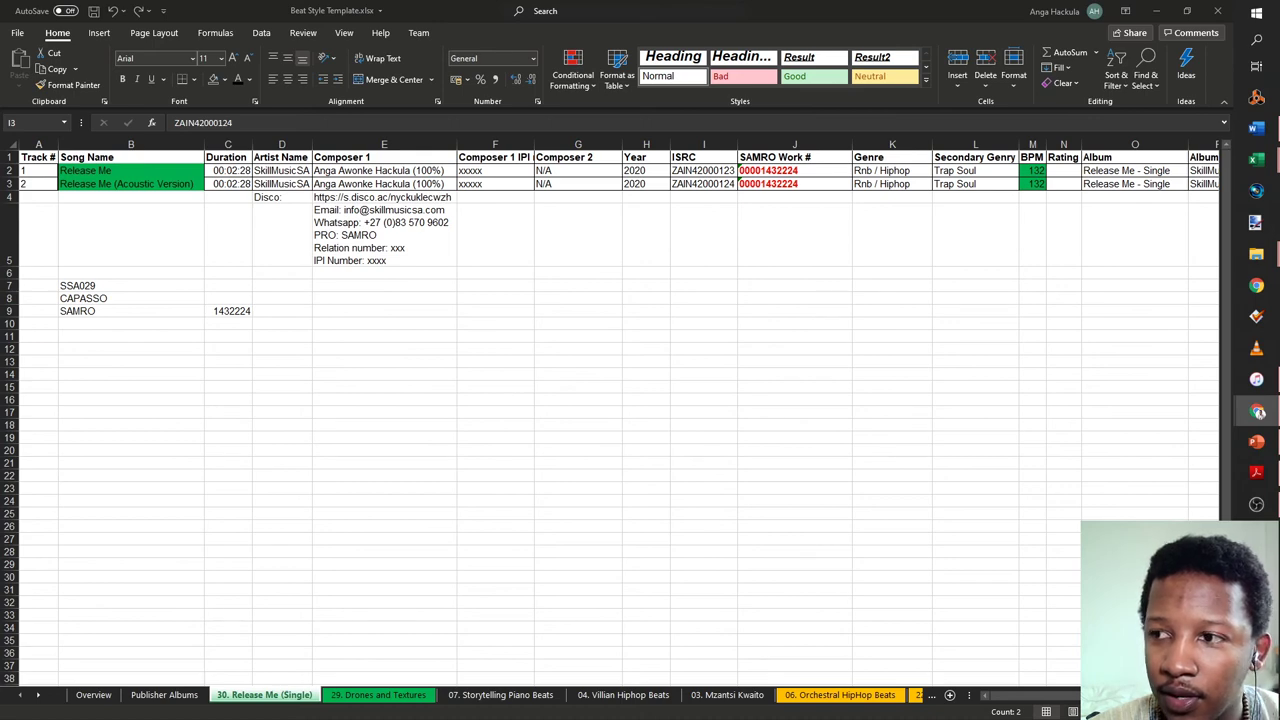
- Return to the SAMPRA form and scroll up to Section A's performer role codes
{"action": "key", "text": "alt+Tab"}
{"action": "scroll", "coordinate": [855, 280], "scroll_direction": "up", "scroll_amount": 3}
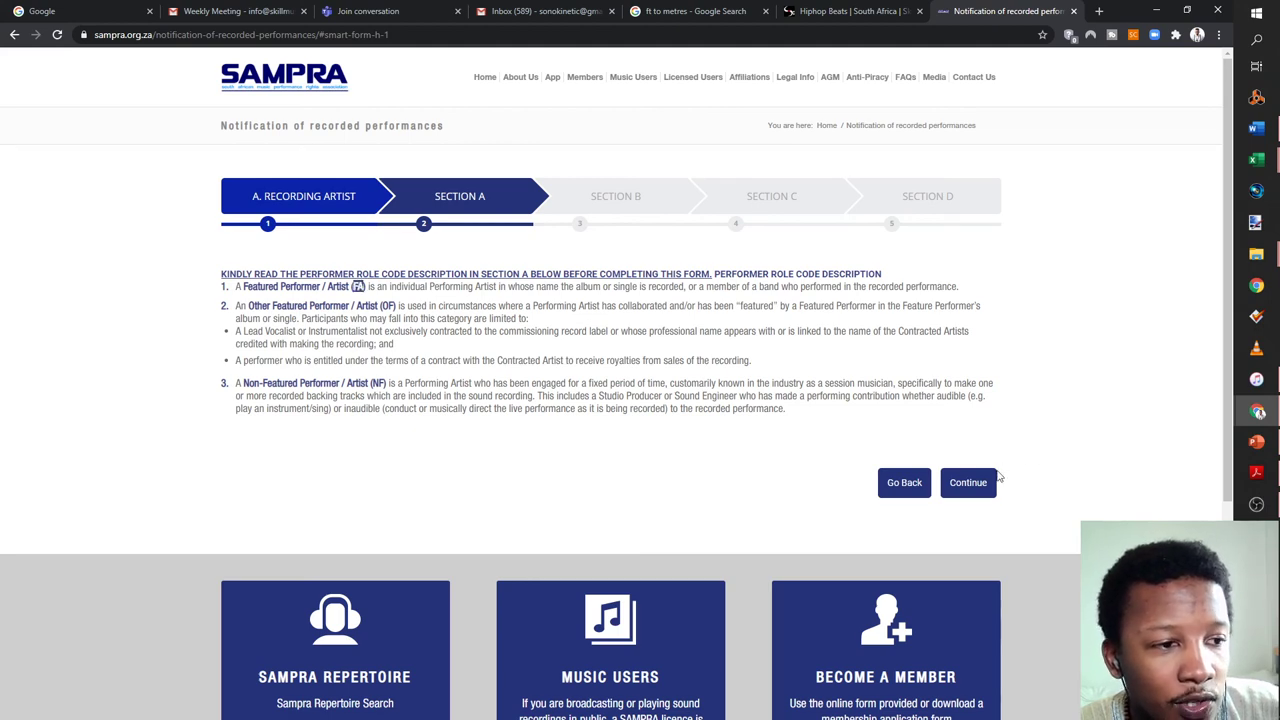
- In Section B, enter artist SkillMusicSA, album Release Me, CD 1, label N/A, year 2020
{"action": "left_click", "coordinate": [968, 483]}
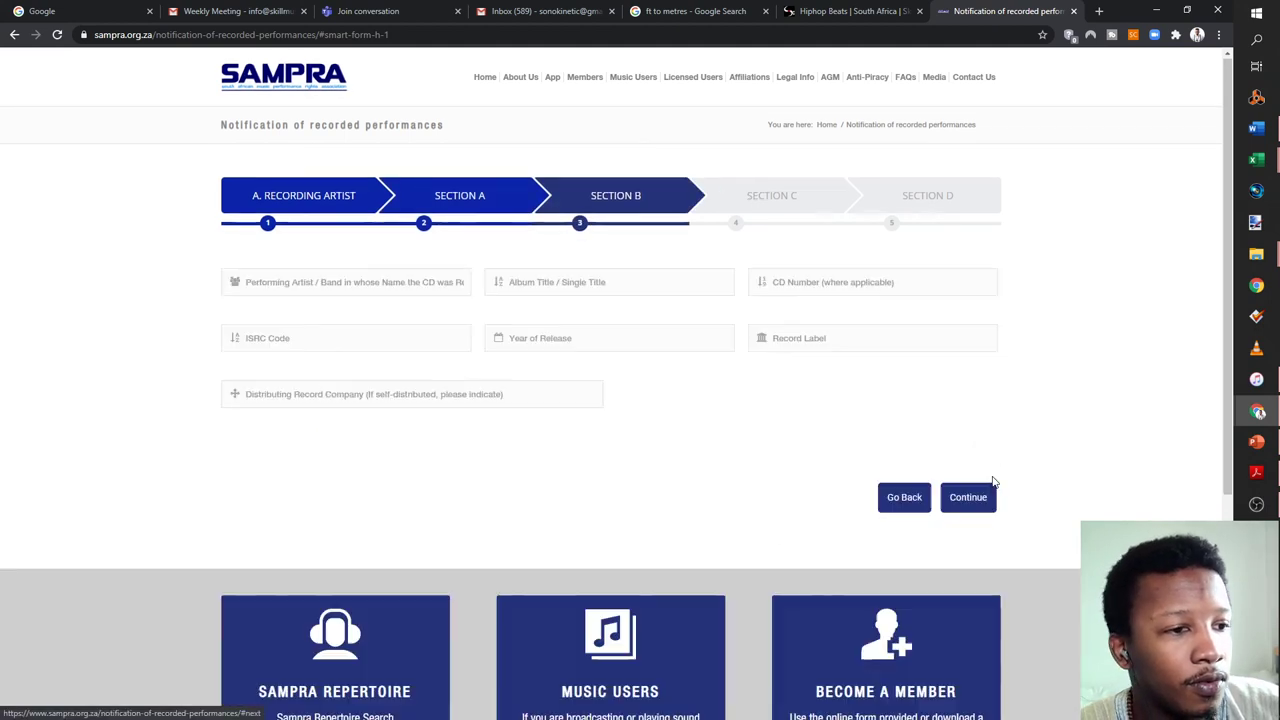
{"action": "scroll", "coordinate": [546, 209], "scroll_direction": "down", "scroll_amount": 2}
{"action": "scroll", "coordinate": [400, 314], "scroll_direction": "up", "scroll_amount": 2}
{"action": "left_click", "coordinate": [346, 283]}
{"action": "left_click", "coordinate": [317, 308]}
{"action": "left_click", "coordinate": [557, 285]}
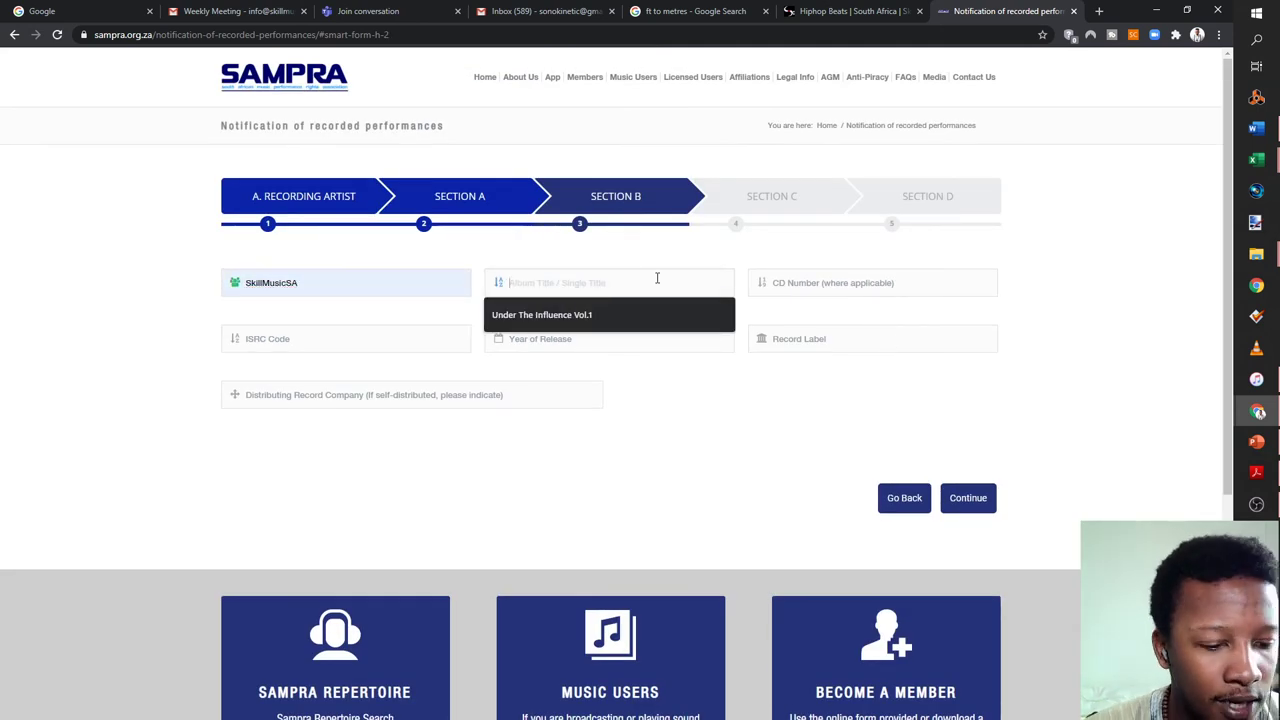
{"action": "type", "text": "Release Me"}
{"action": "left_click", "coordinate": [825, 285]}
{"action": "left_click", "coordinate": [818, 314]}
{"action": "left_click", "coordinate": [814, 338]}
{"action": "left_click", "coordinate": [800, 374]}
{"action": "left_click", "coordinate": [642, 334]}
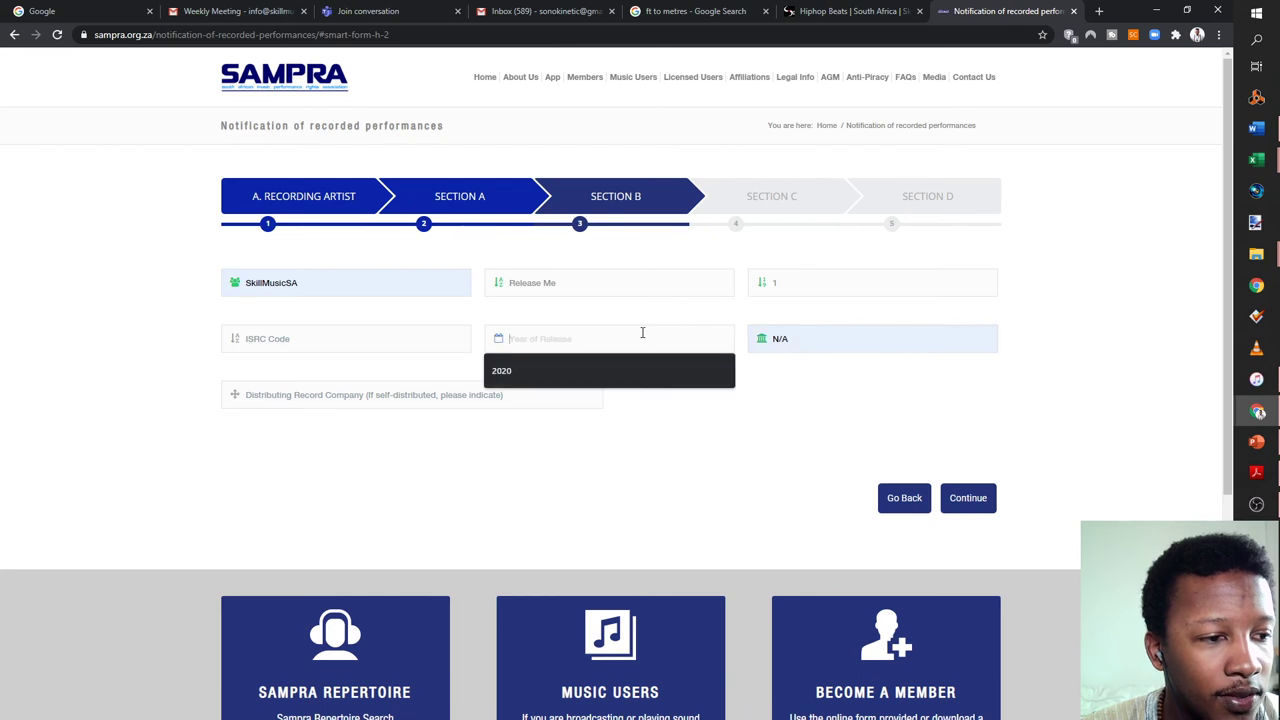
{"action": "left_click", "coordinate": [614, 368]}
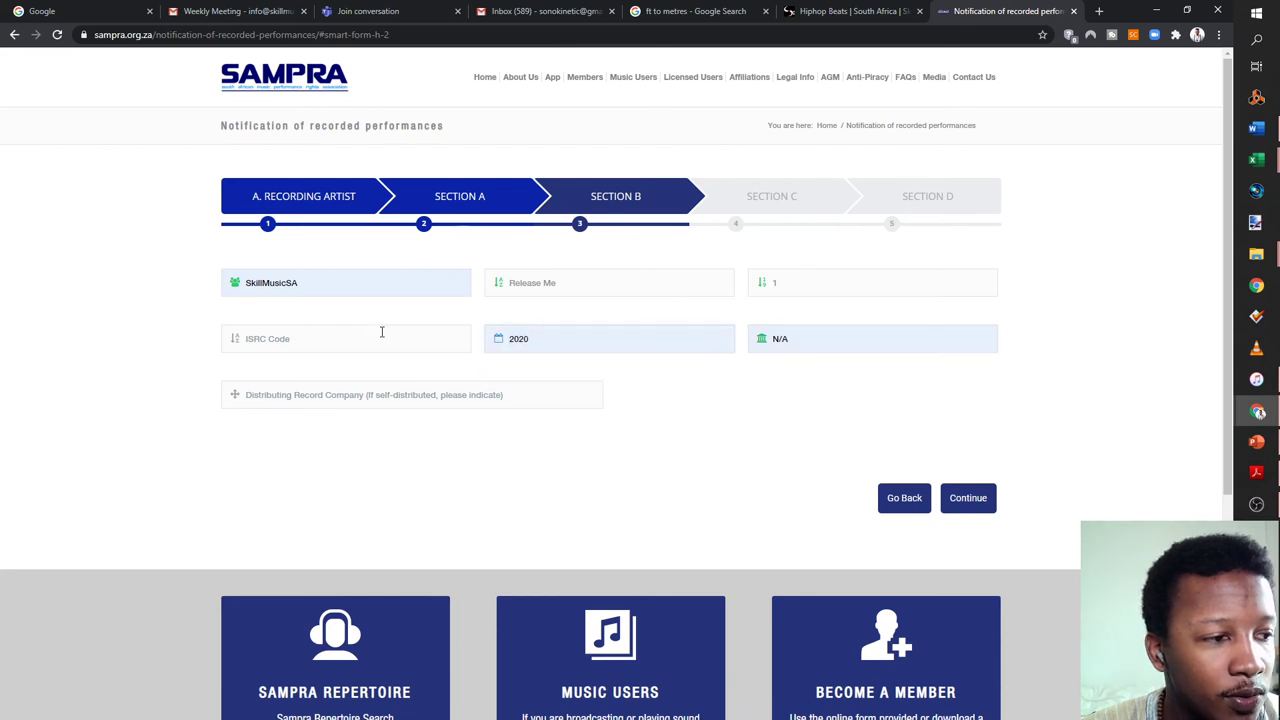
- Paste ISRC code ZAIN42000123 from the Beat Style Template workbook into the ISRC field
{"action": "left_click", "coordinate": [384, 336]}
{"action": "left_click", "coordinate": [734, 397]}
{"action": "mouse_move", "coordinate": [1256, 159]}
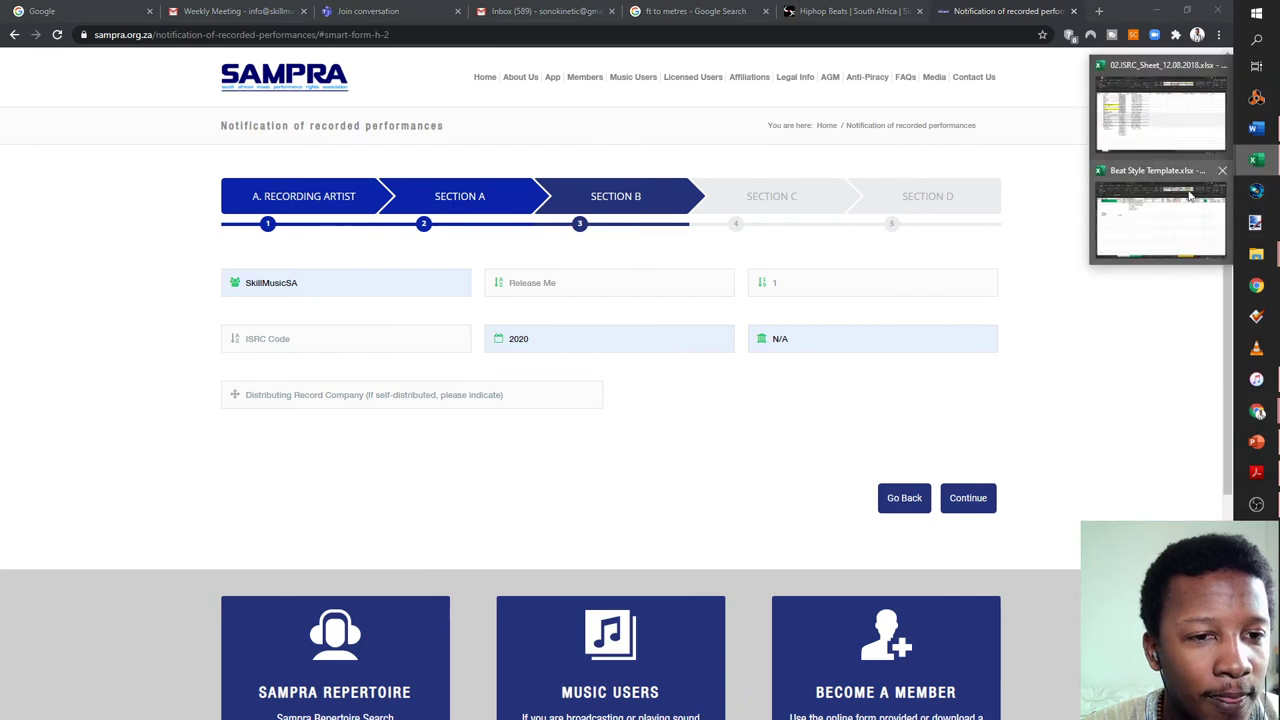
{"action": "left_click", "coordinate": [1163, 140]}
{"action": "left_click", "coordinate": [1160, 222]}
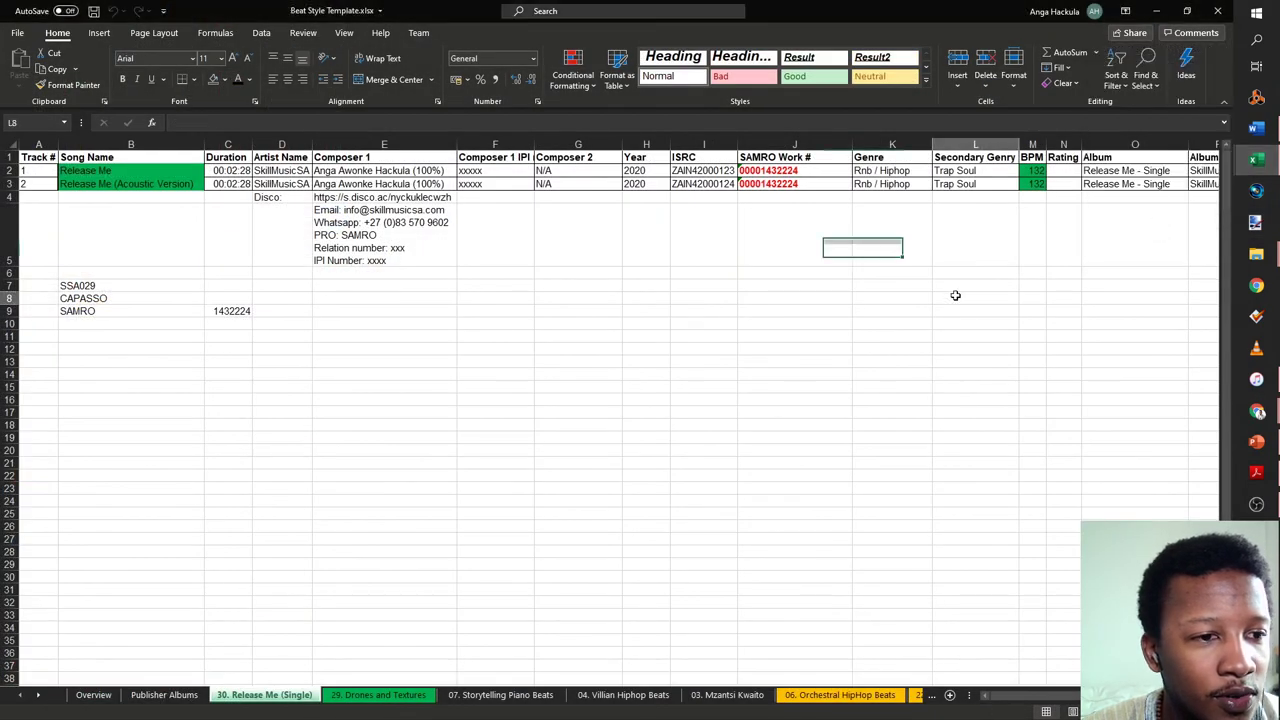
{"action": "left_click", "coordinate": [1156, 11]}
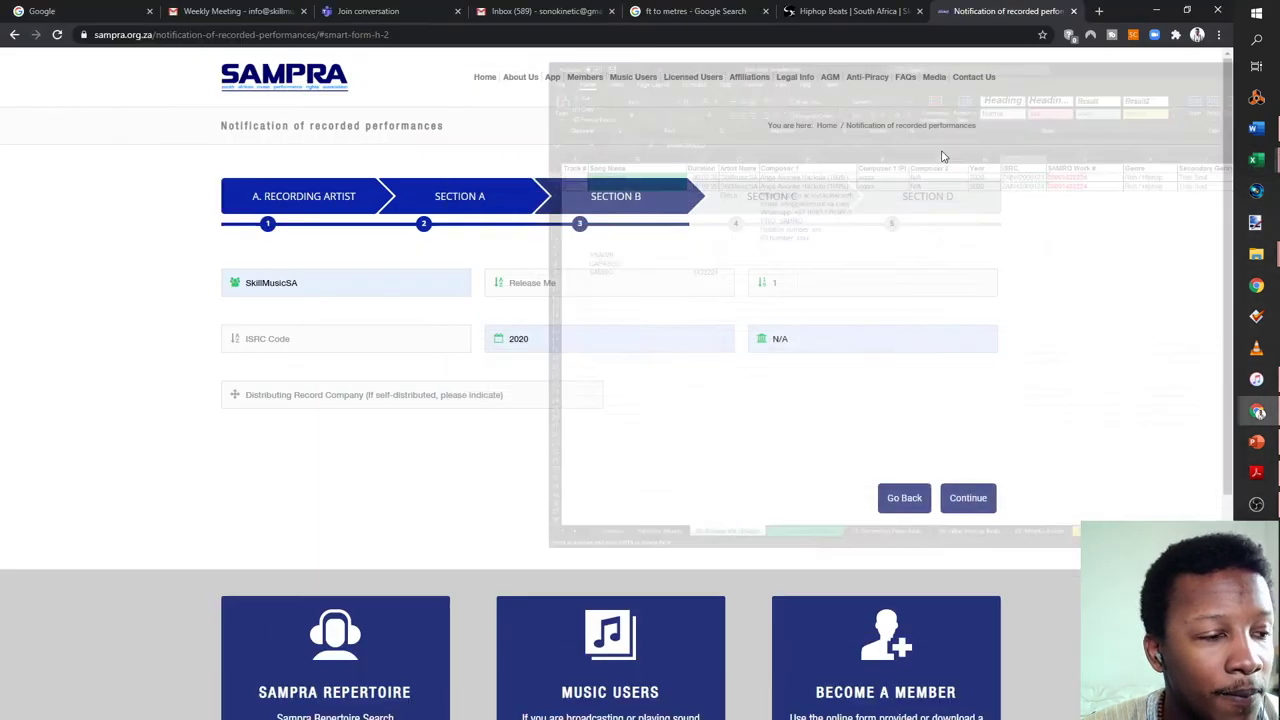
{"action": "left_click", "coordinate": [392, 344]}
{"action": "type", "text": "ZAIN42000123"}
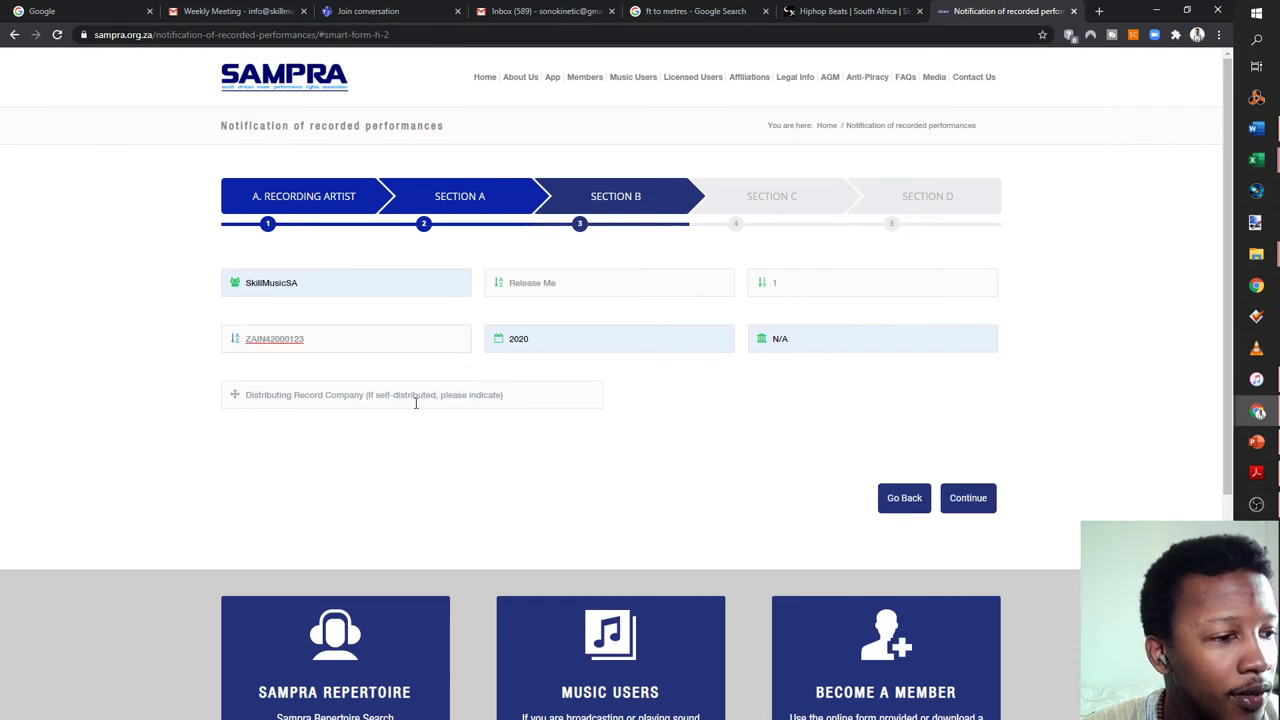
- Set the distributing record company to Self-Distributed and continue to Section C
{"action": "left_click", "coordinate": [417, 404]}
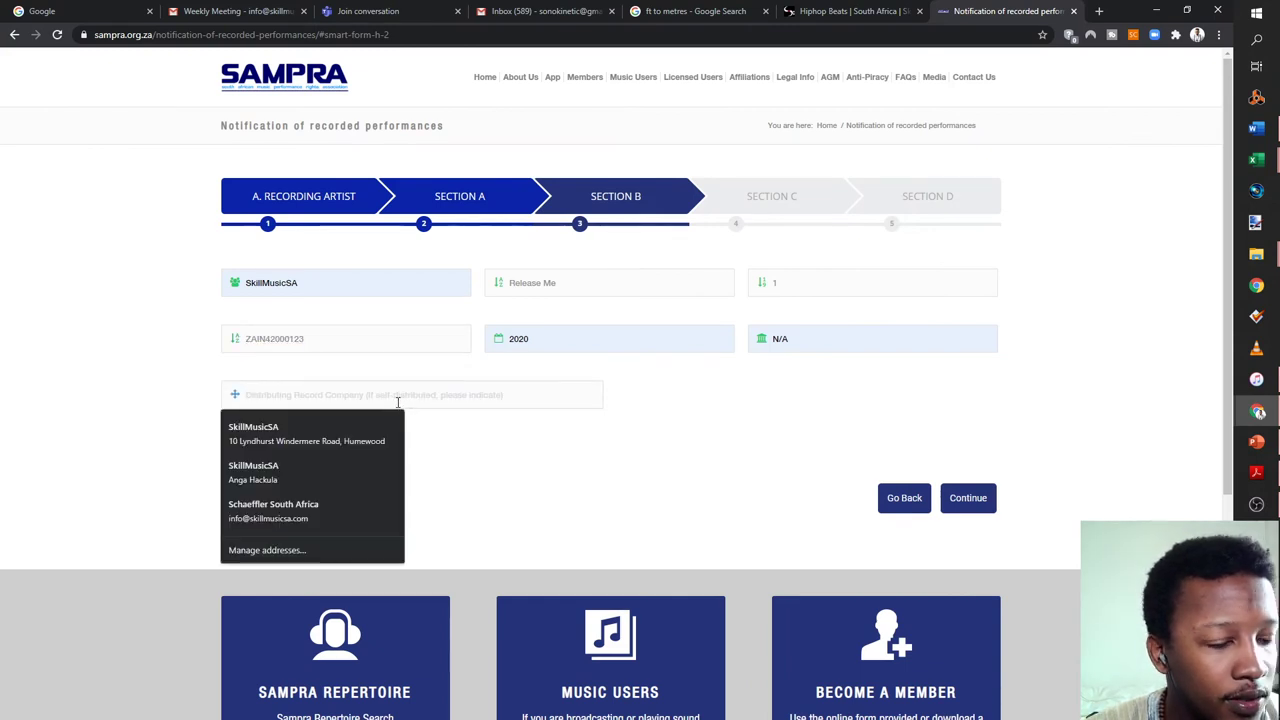
{"action": "type", "text": "Dis"}
{"action": "key", "text": "BackSpace"}
{"action": "key", "text": "BackSpace"}
{"action": "key", "text": "BackSpace"}
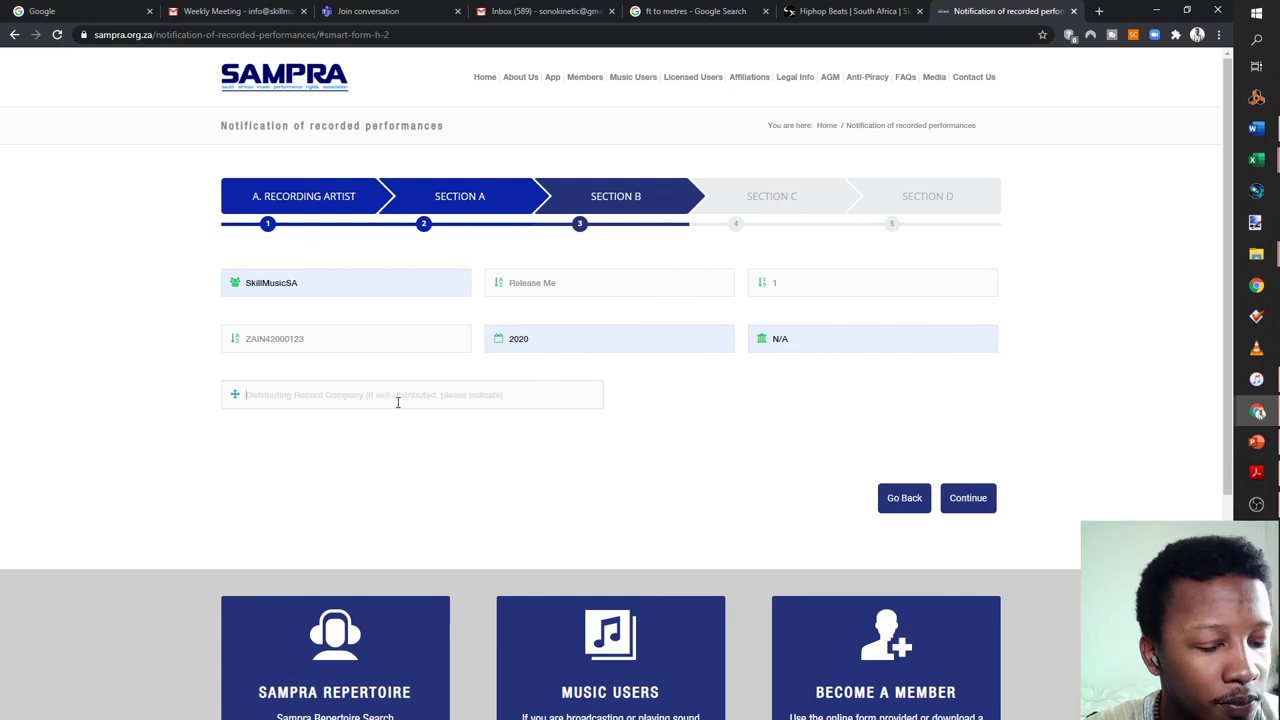
{"action": "type", "text": "Sel"}
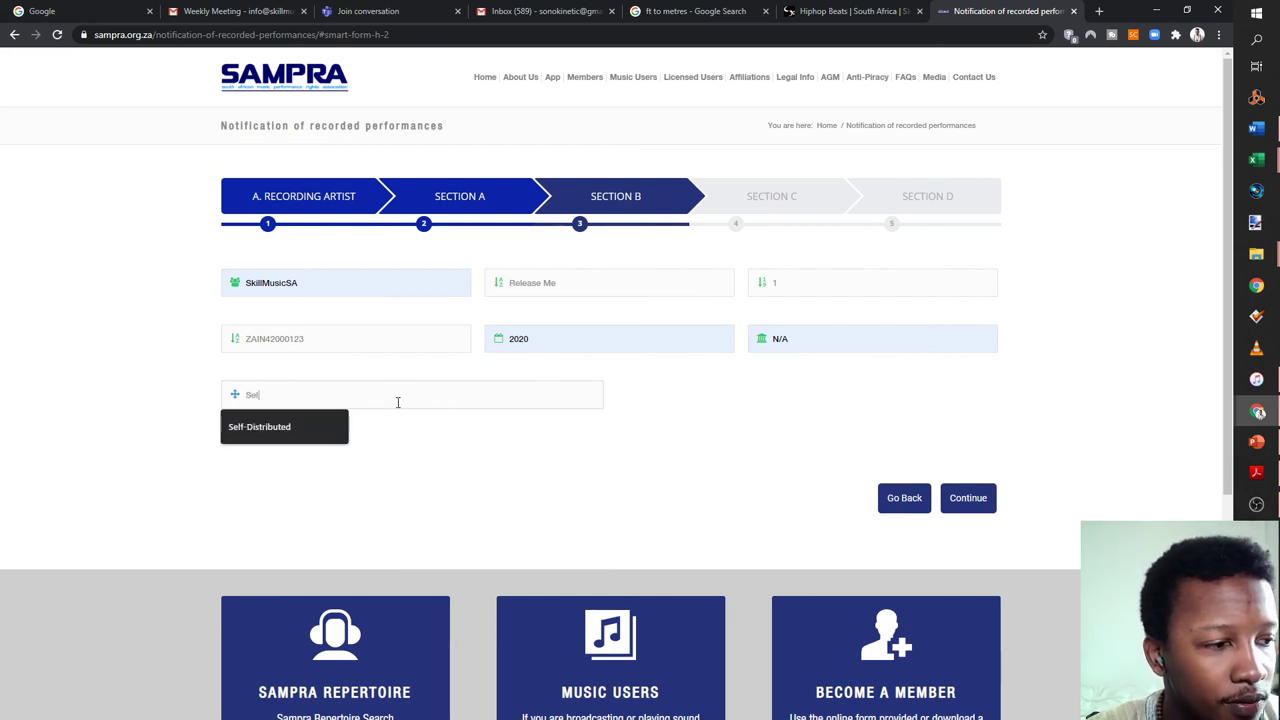
{"action": "type", "text": "f-Distributed"}
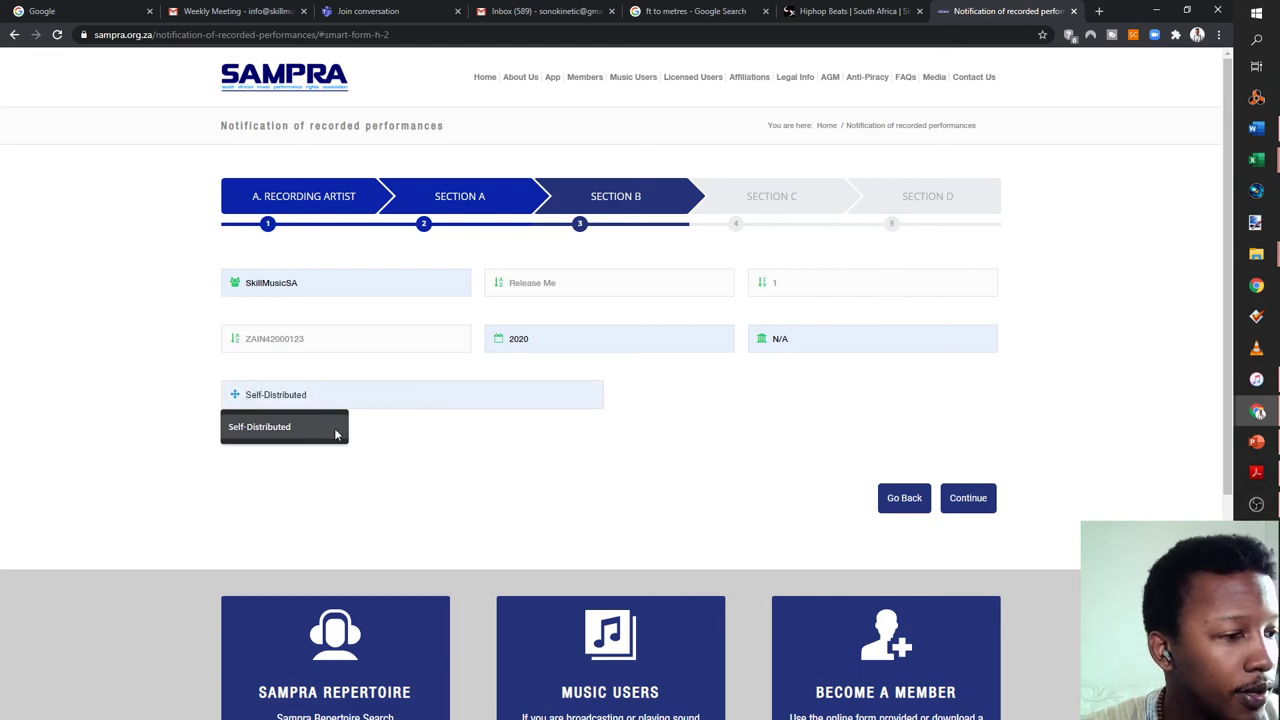
{"action": "left_click", "coordinate": [335, 430]}
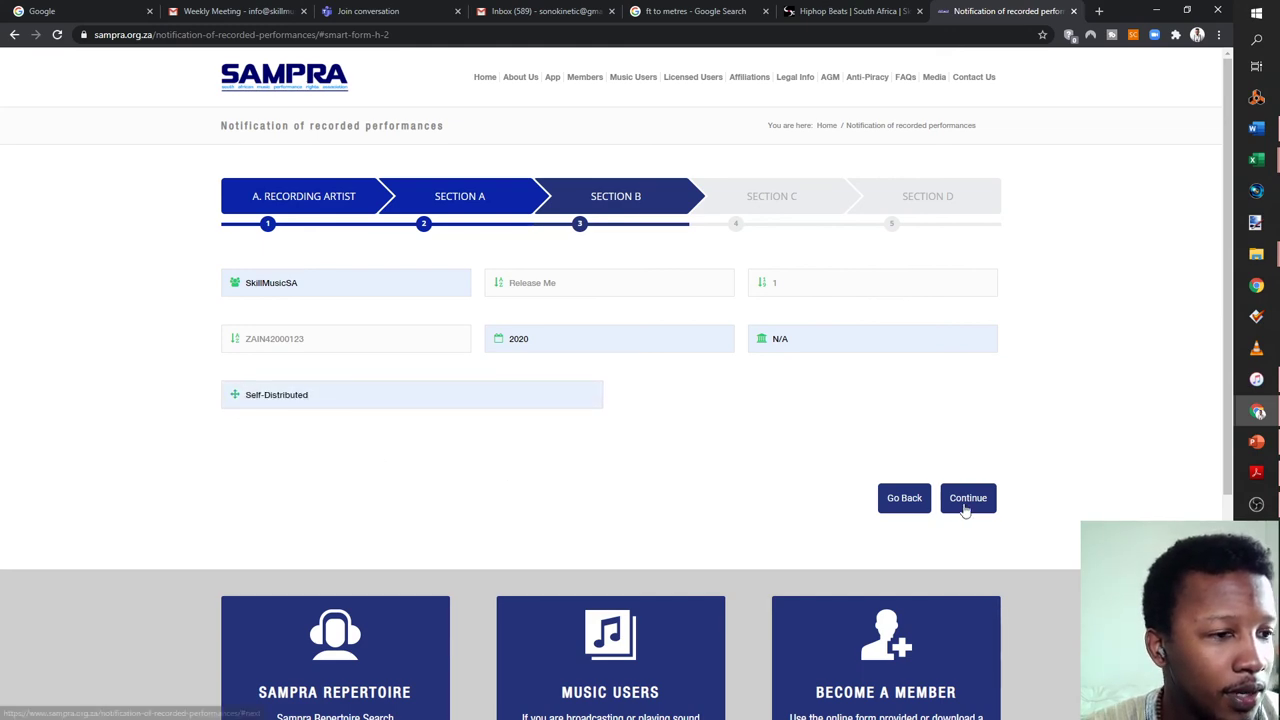
{"action": "left_click", "coordinate": [966, 497]}
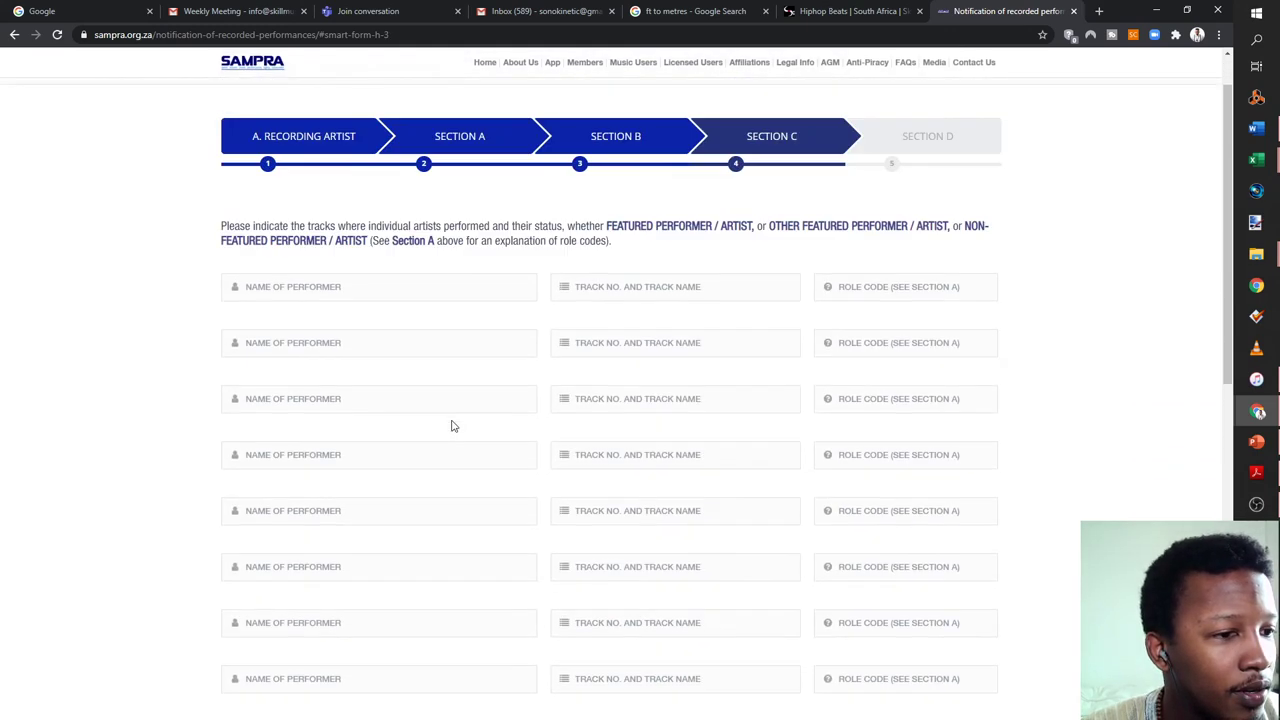
- Enter SkillMusicSA as the first row's performer and fill in track 01. Release Me
{"action": "left_click", "coordinate": [389, 352]}
{"action": "type", "text": "SkillMusicSA"}
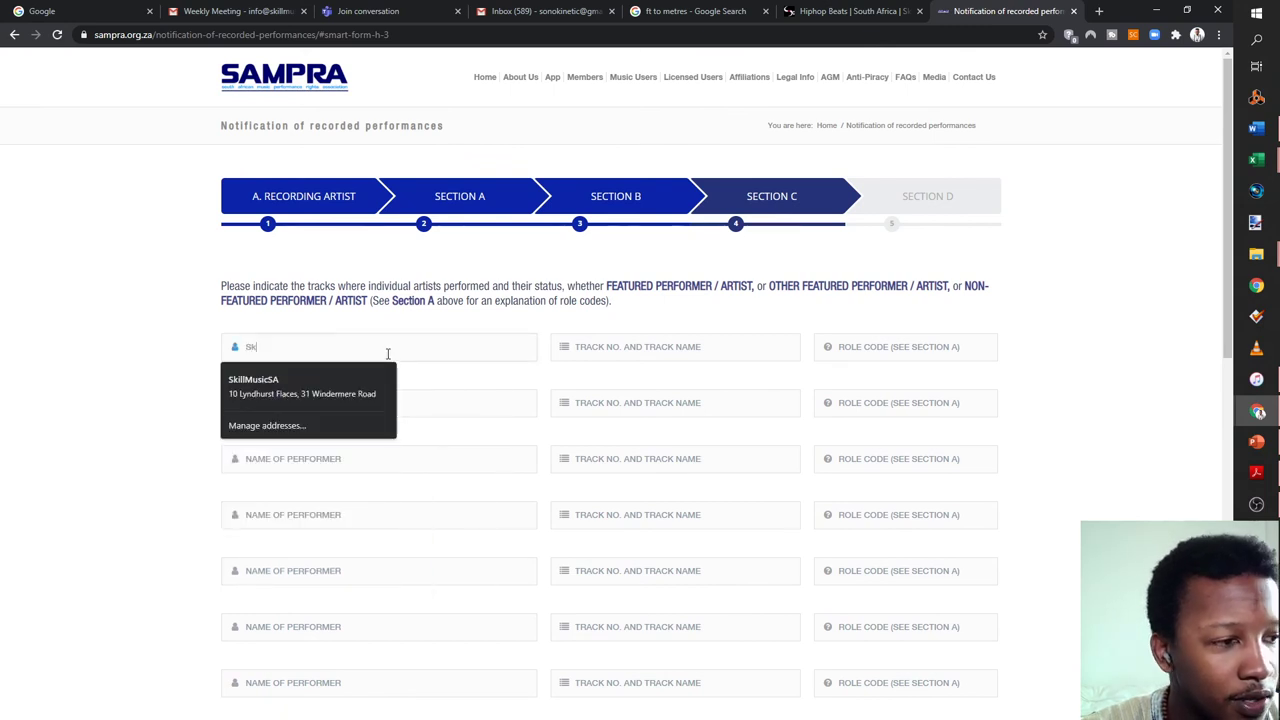
{"action": "key", "text": "Return"}
{"action": "left_click", "coordinate": [629, 347]}
{"action": "left_click", "coordinate": [1080, 362]}
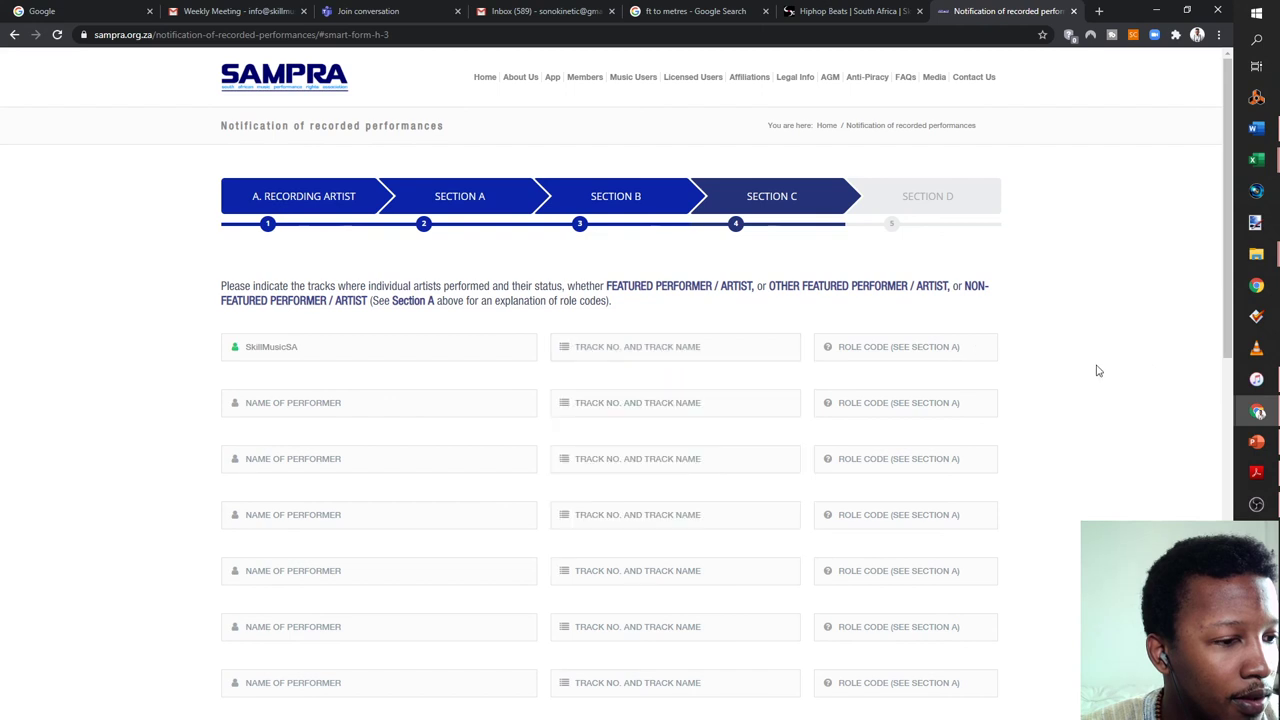
{"action": "left_click", "coordinate": [784, 355]}
{"action": "type", "text": "01. Release Me"}
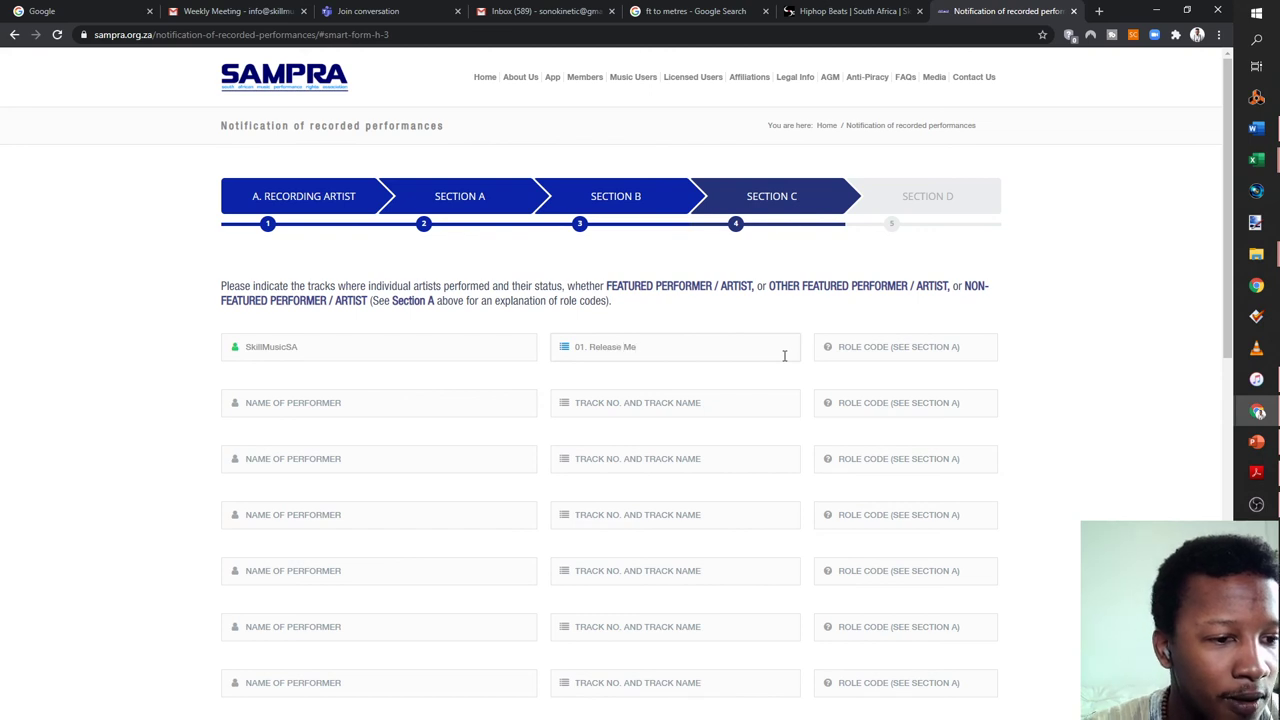
- Give the first row role code FA and scroll down through Section C
{"action": "left_click", "coordinate": [978, 350]}
{"action": "type", "text": "FA"}
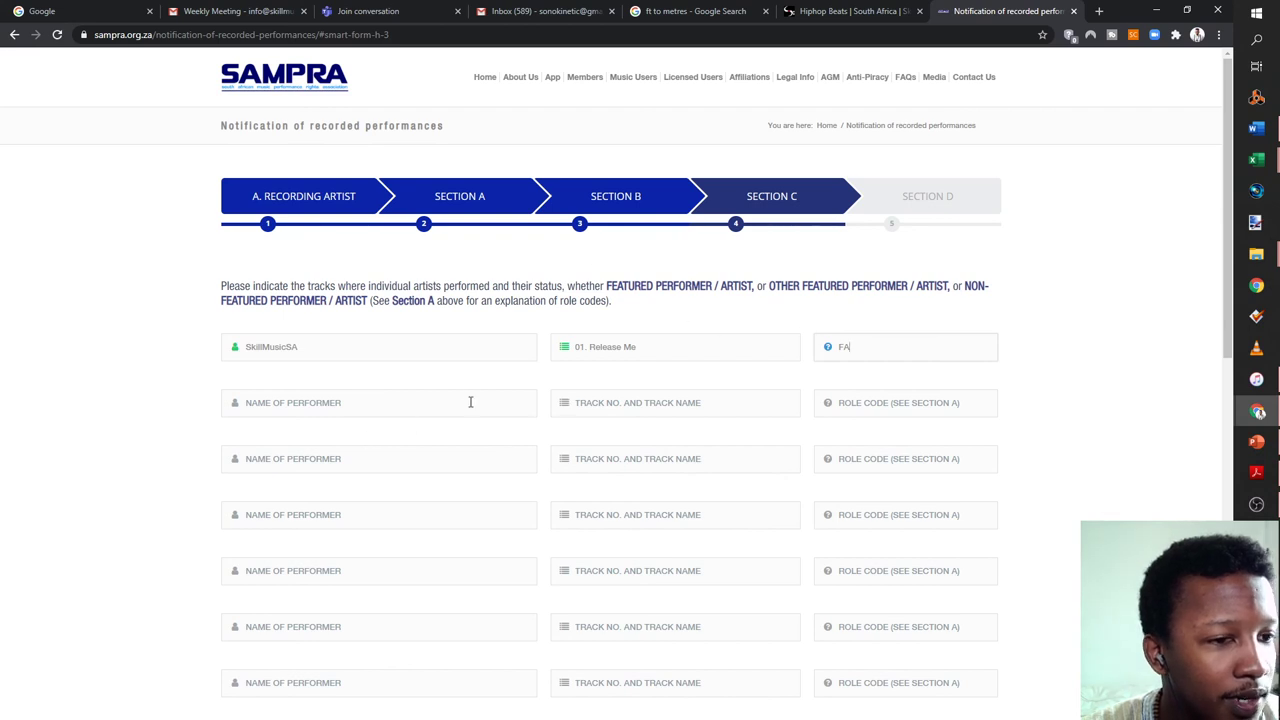
{"action": "scroll", "coordinate": [634, 371], "scroll_direction": "down", "scroll_amount": 1}
{"action": "scroll", "coordinate": [636, 372], "scroll_direction": "down", "scroll_amount": 1}
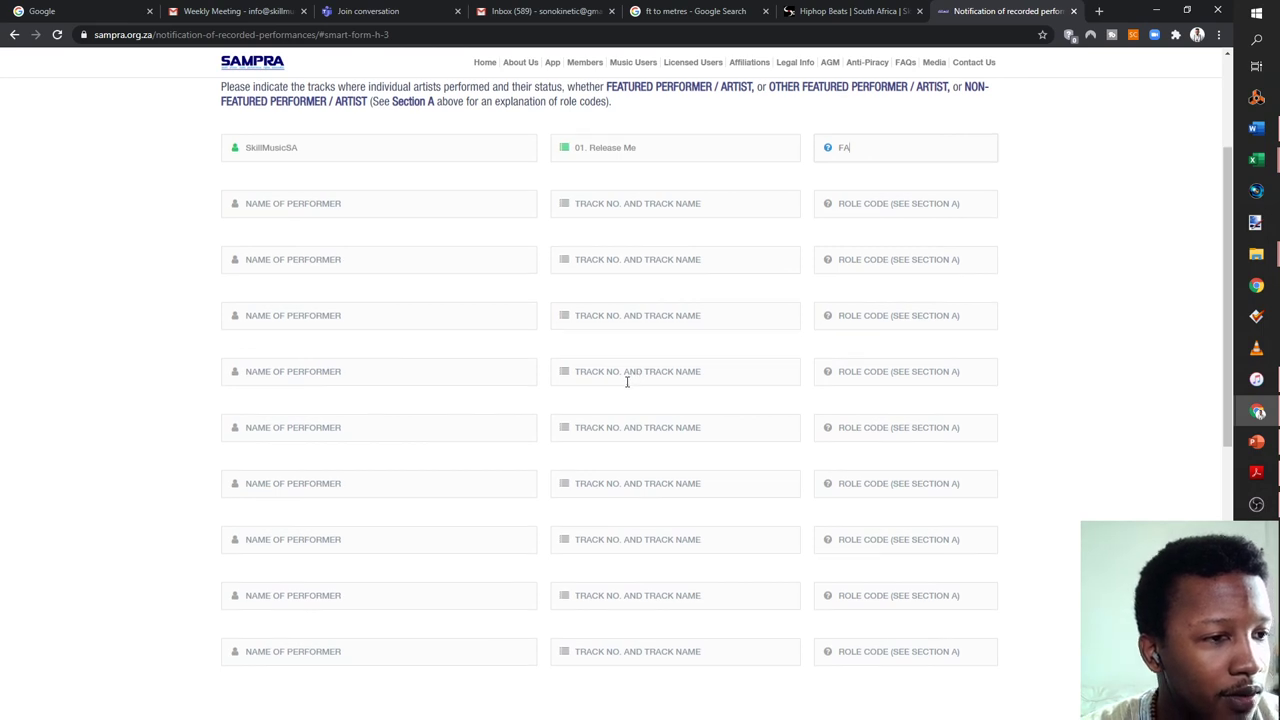
{"action": "scroll", "coordinate": [630, 374], "scroll_direction": "up", "scroll_amount": 2}
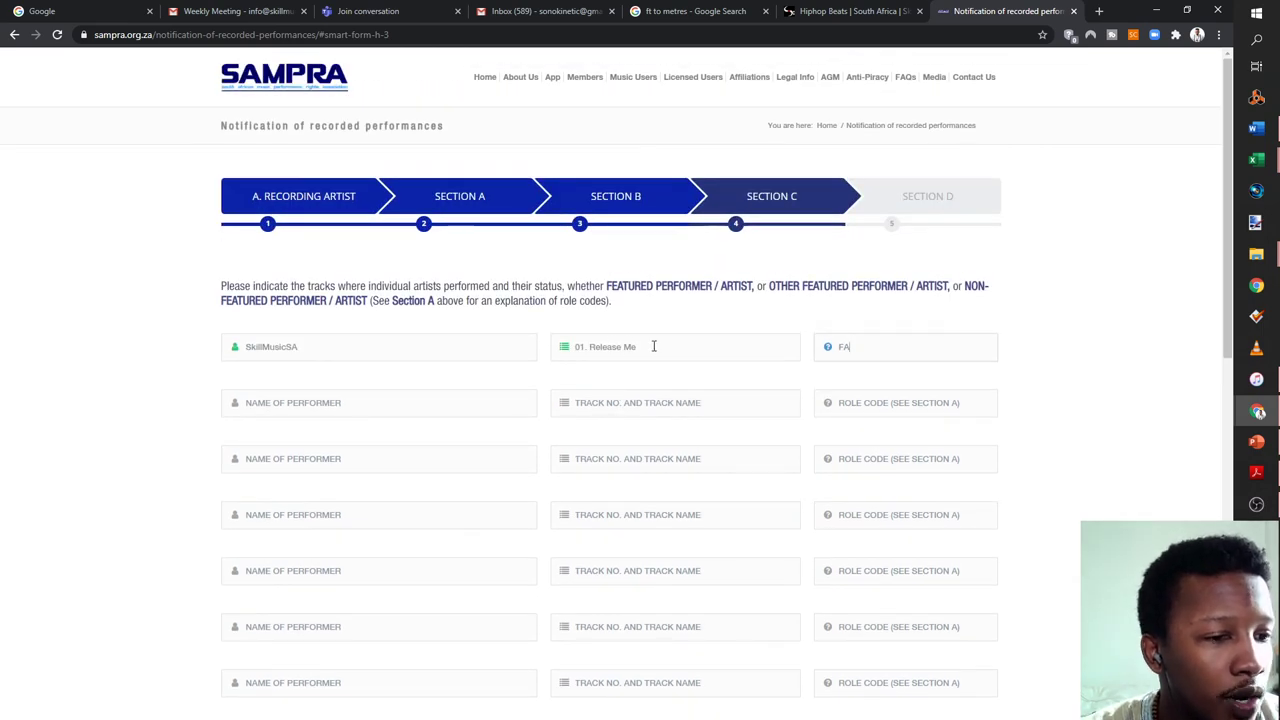
{"action": "scroll", "coordinate": [689, 337], "scroll_direction": "down", "scroll_amount": 5}
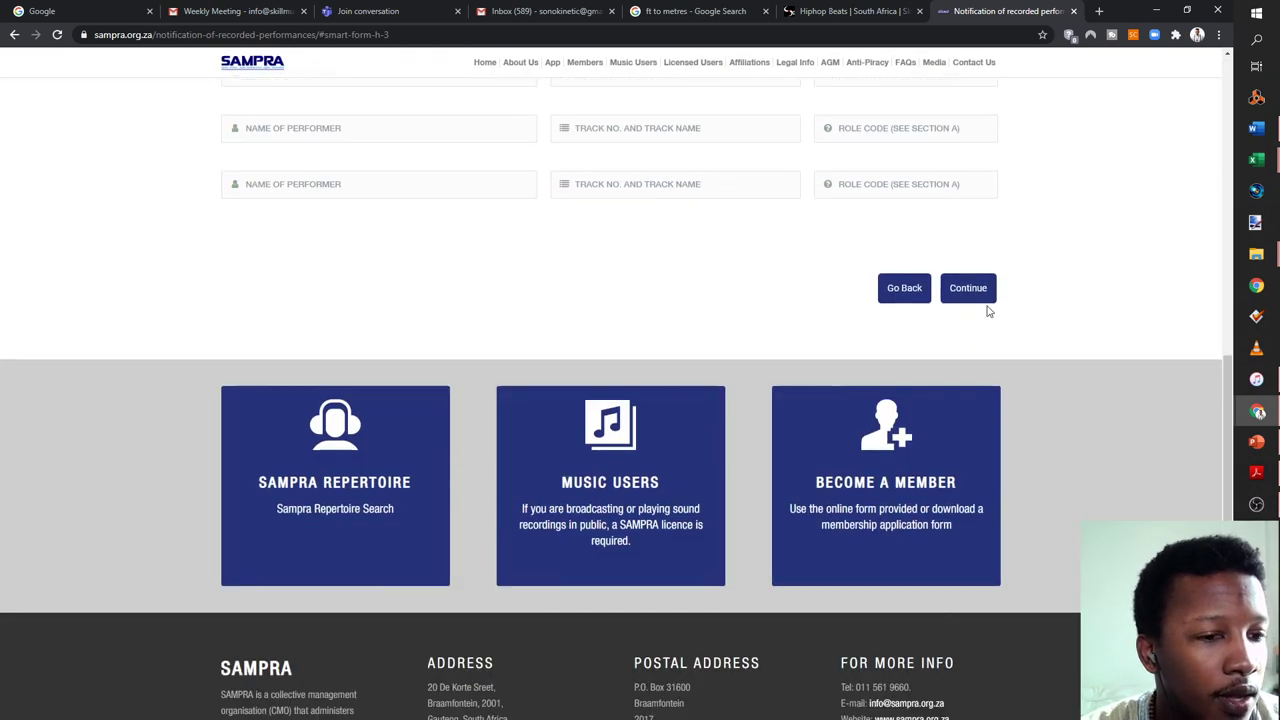
- Continue through the Section D declaration and bring up the SAMPRA thank-you confirmation page
{"action": "left_click", "coordinate": [987, 303]}
{"action": "scroll", "coordinate": [437, 383], "scroll_direction": "down", "scroll_amount": 2}
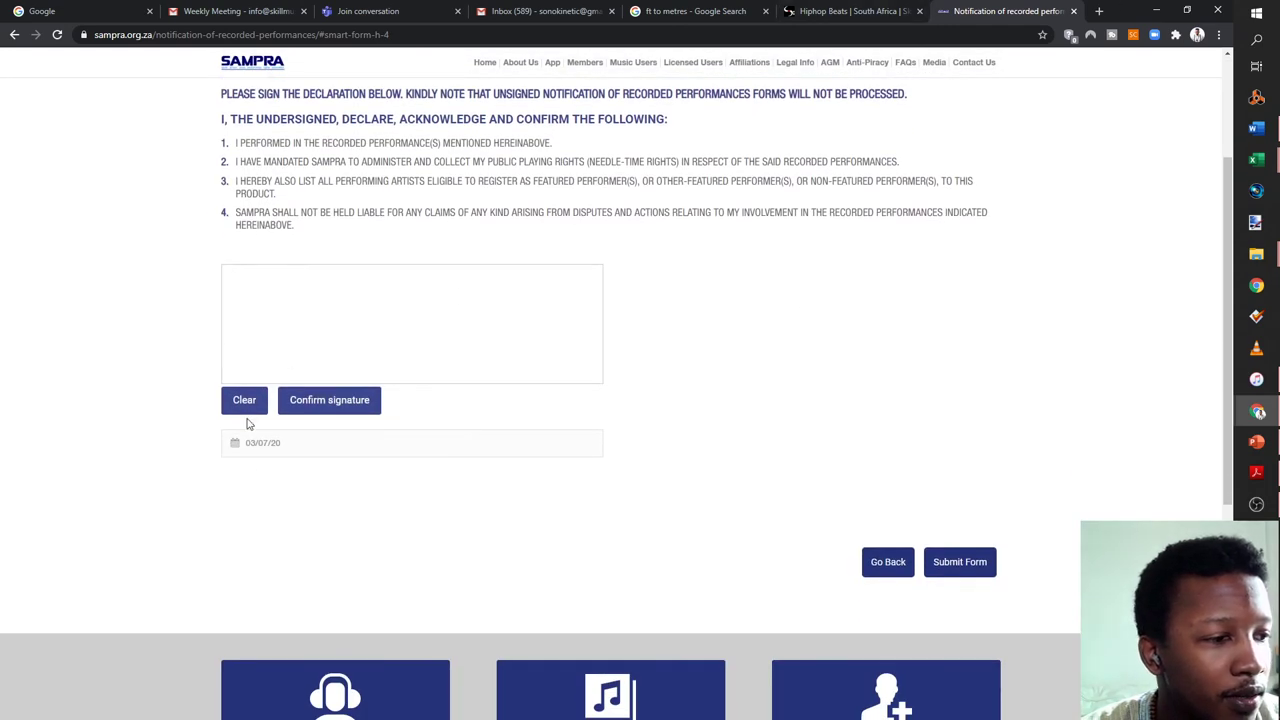
{"action": "left_click", "coordinate": [1152, 12]}
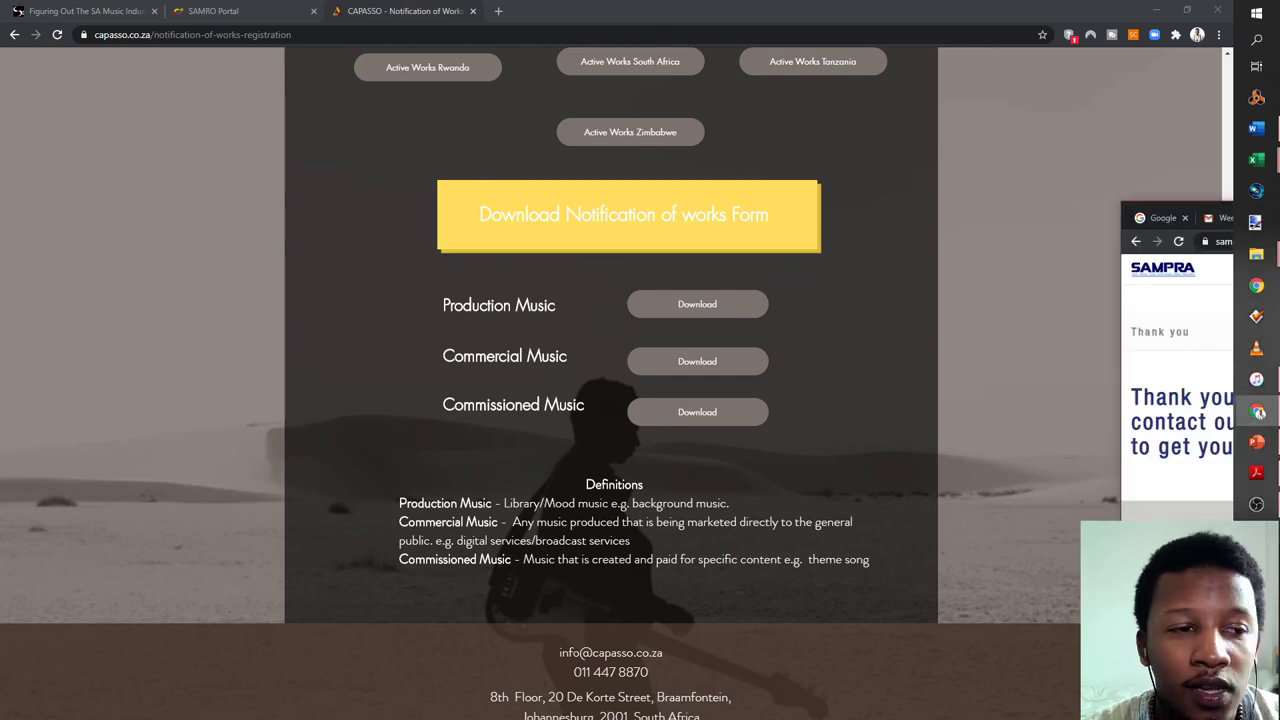
{"action": "key", "text": "alt+Tab"}
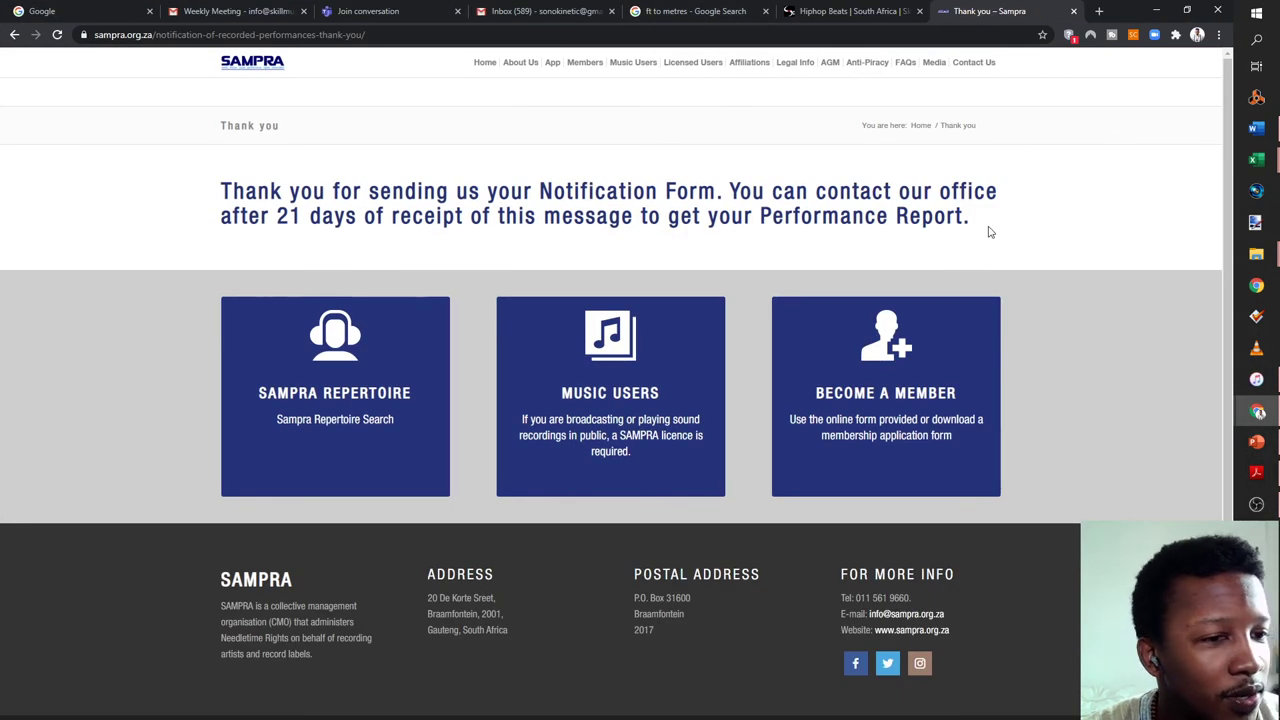